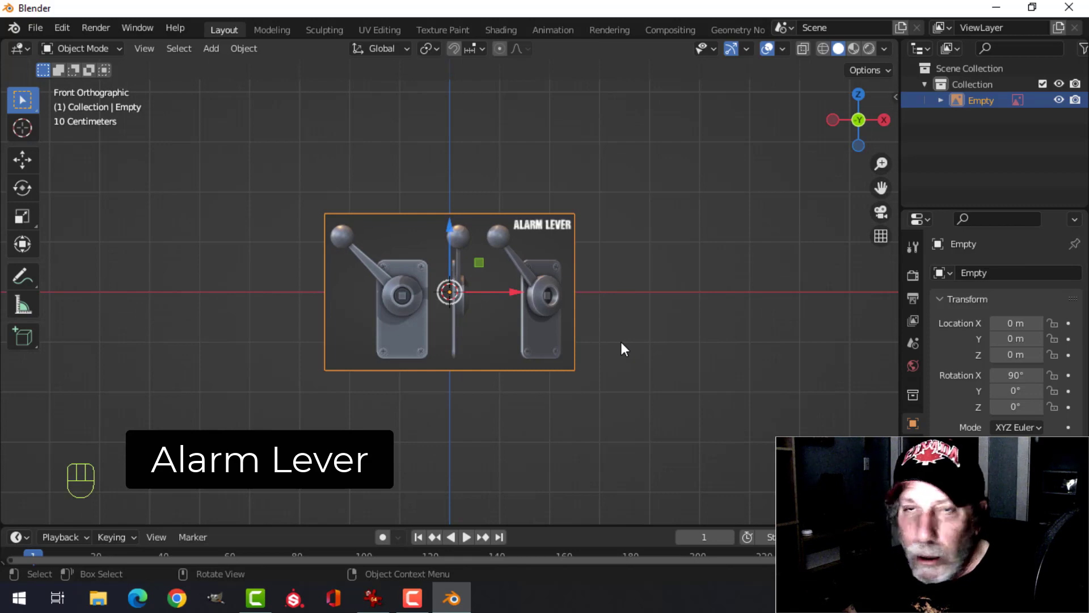
- Move the reference image so the bottom centre of the front-view plate sits at the world origin
scroll(621, 342, "up", 3)
scroll(620, 342, "down", 1)
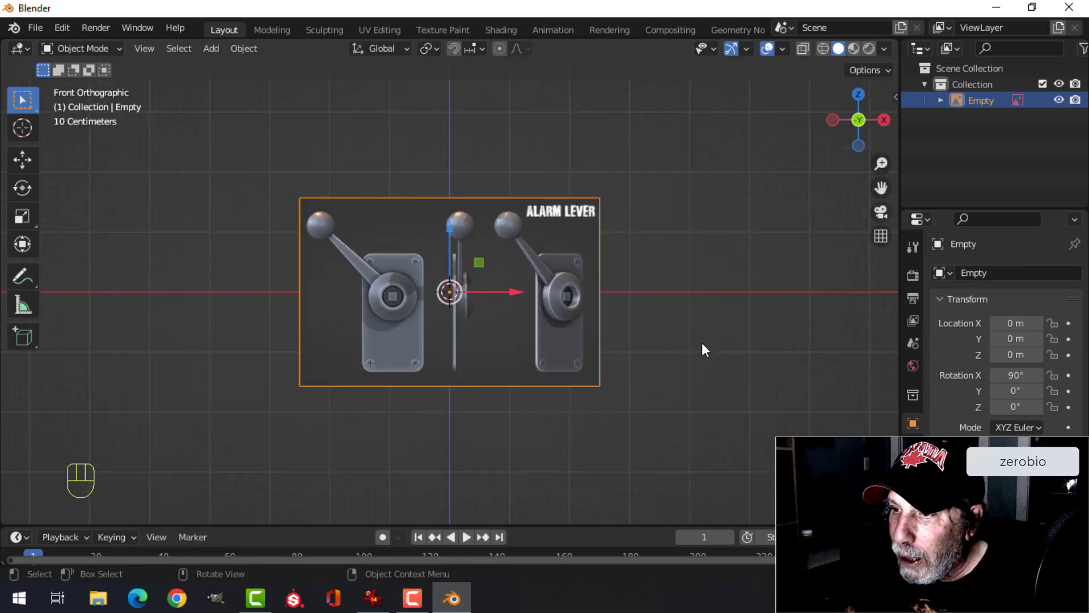
scroll(700, 342, "up", 1)
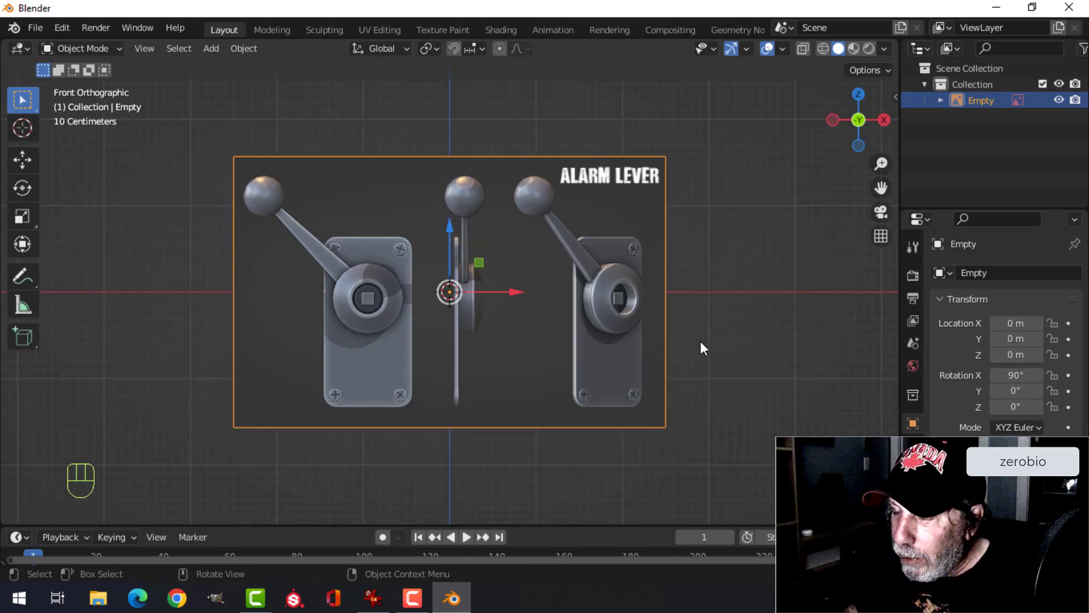
key("g")
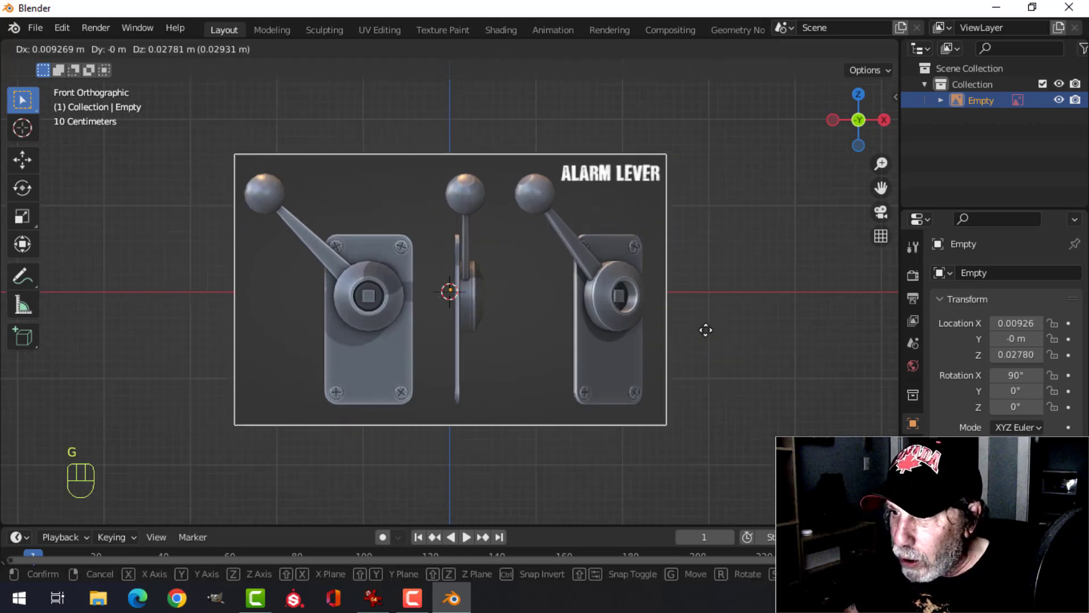
left_click(780, 227)
scroll(692, 254, "up", 3)
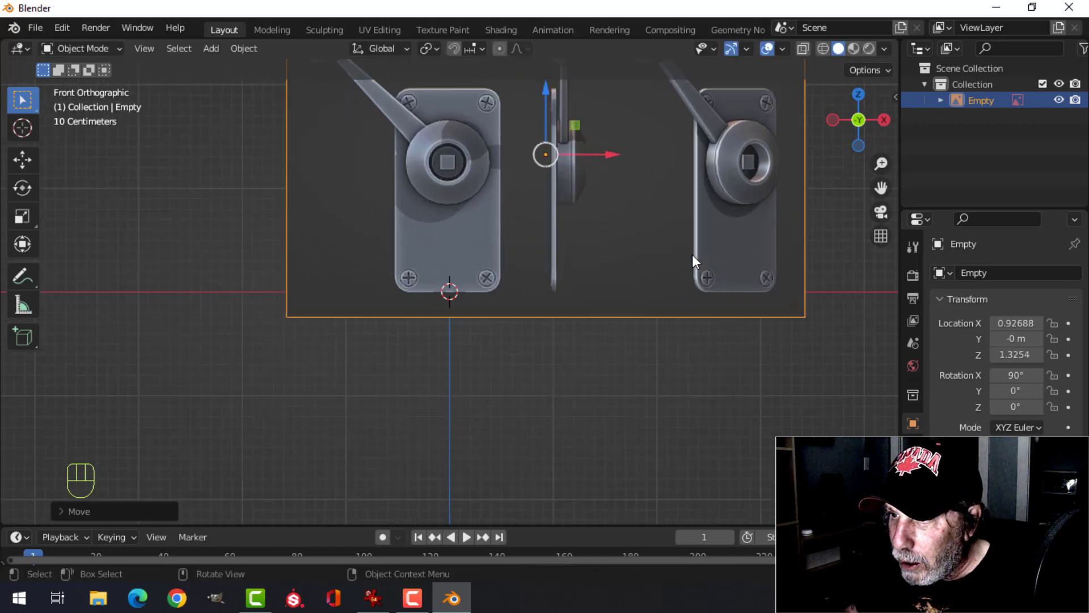
scroll(673, 251, "down", 3)
middle_click_drag(679, 234, 652, 267, "shift")
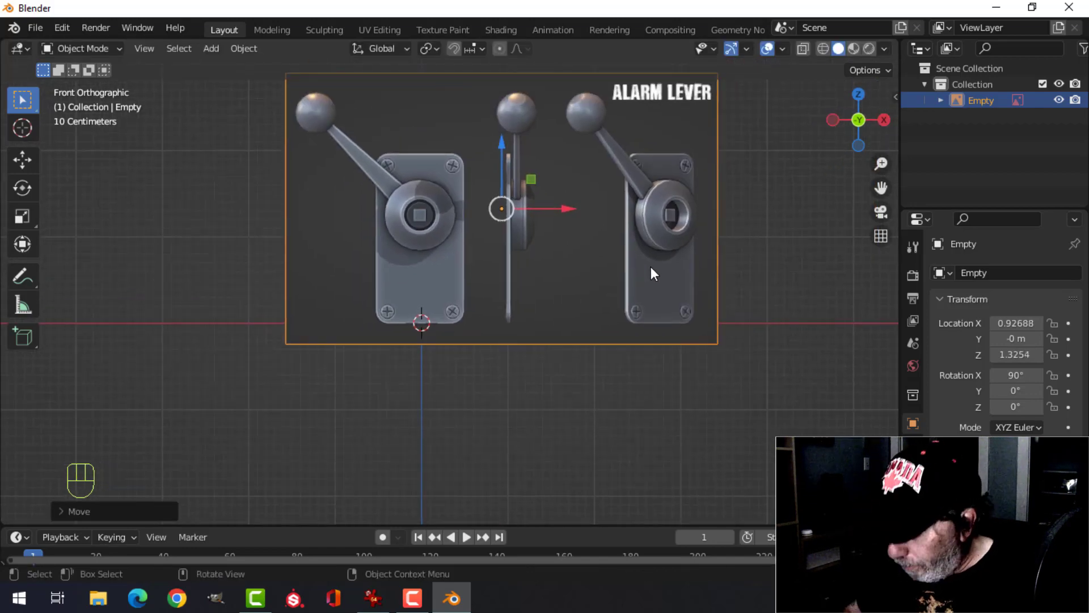
- Push the reference image back along the Y axis to about 2.11 m in the right side view, then return to the front view
key("KP_3")
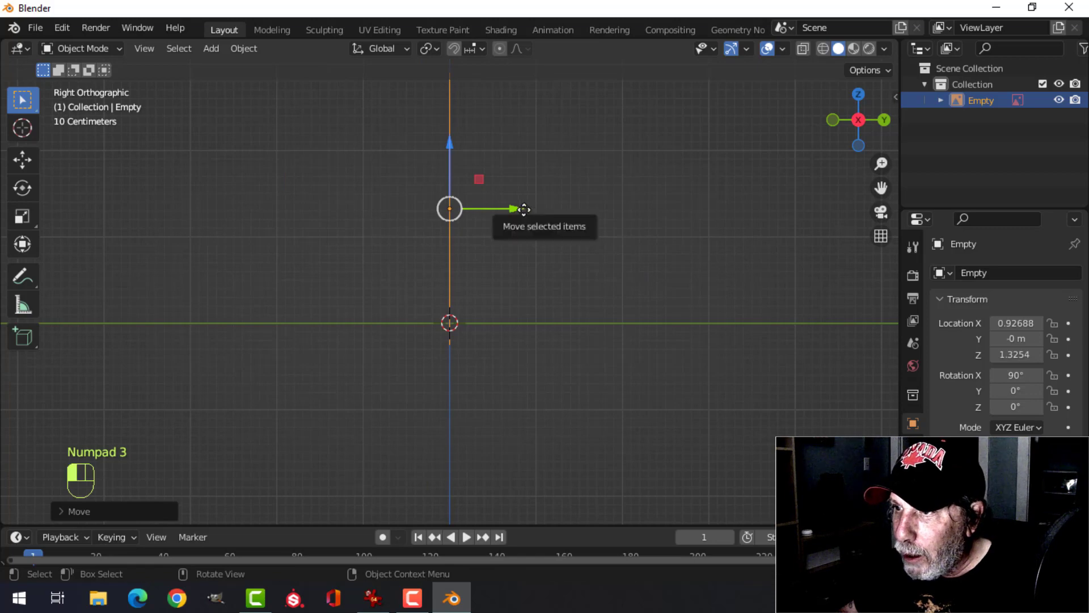
left_click_drag(523, 209, 702, 207)
key("KP_1")
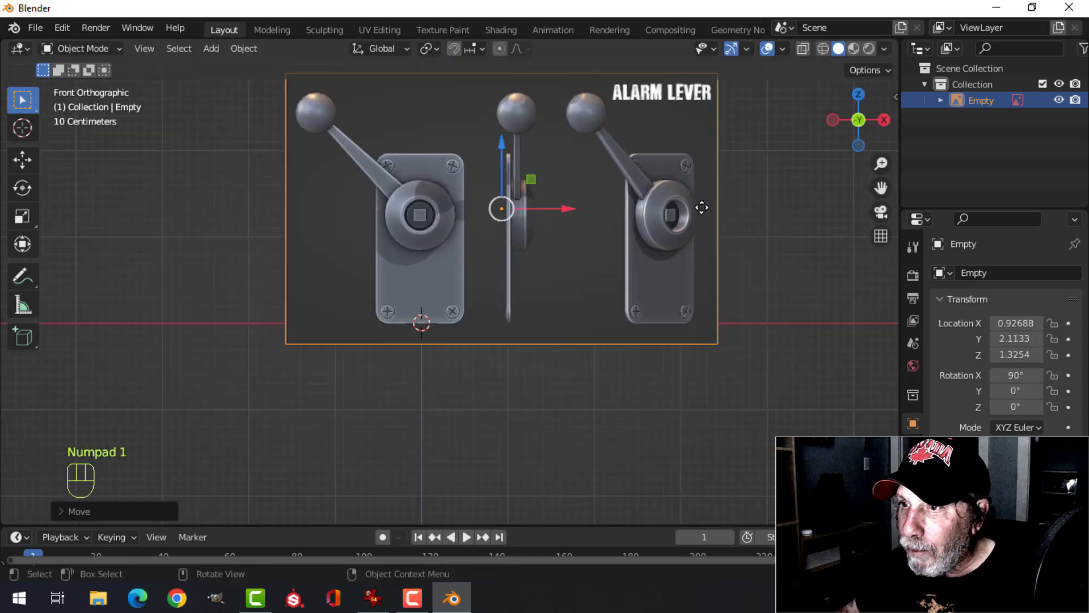
- Add a plane mesh at the world origin, at the base of the front-view plate
scroll(702, 207, "up", 3)
scroll(666, 230, "down", 2)
middle_click_drag(534, 232, 557, 302, "shift")
scroll(502, 260, "up", 2)
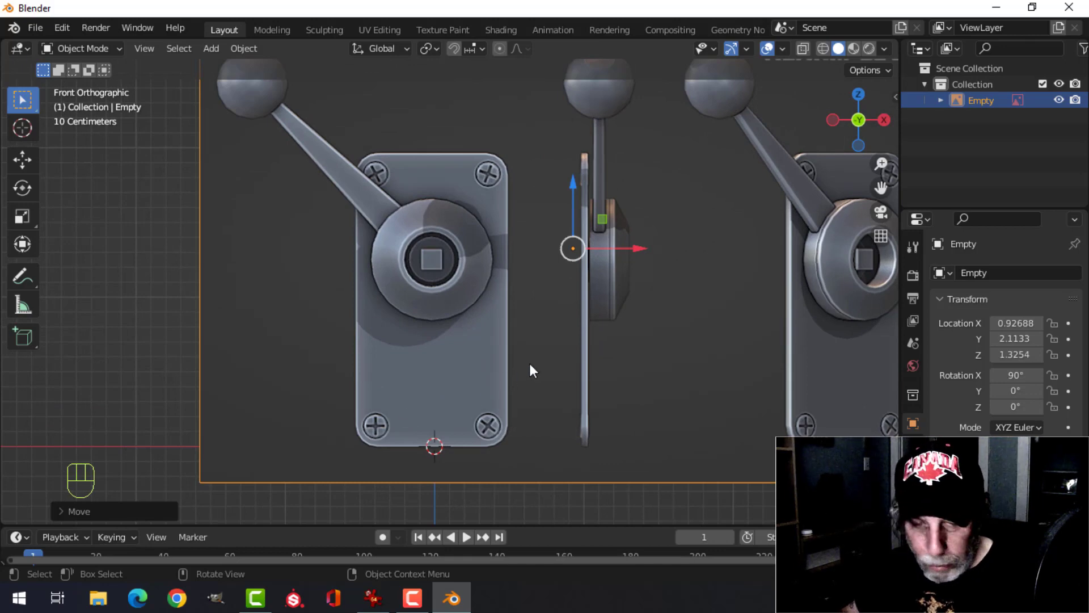
key("shift+a")
mouse_move(488, 189)
left_click(587, 179)
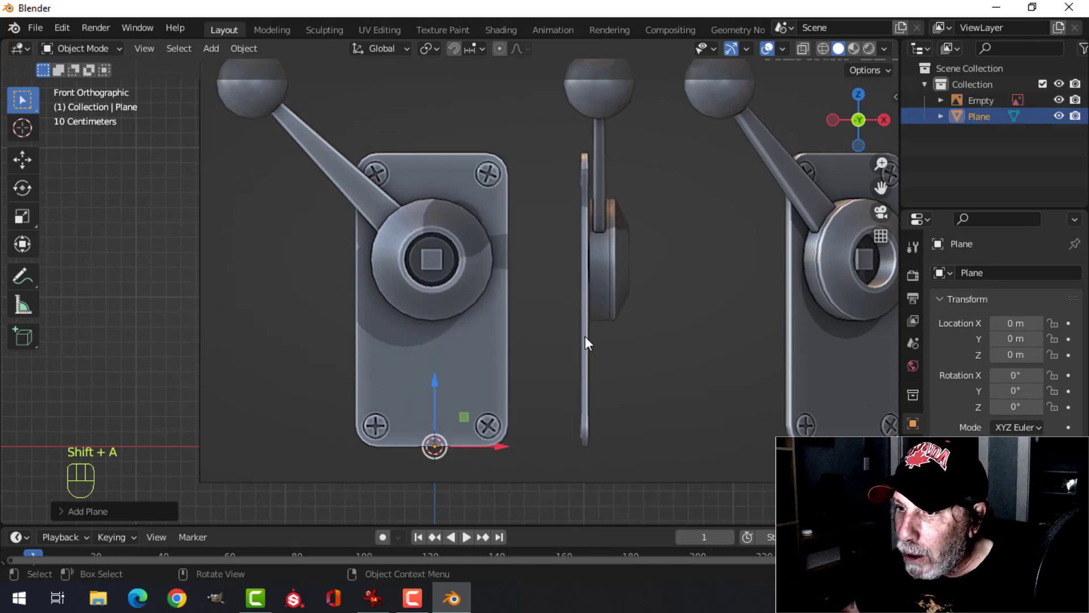
- Scale the plane's mesh to roughly the reference plate's width and rotate it 90° about the X axis to stand upright
scroll(585, 336, "up", 2)
key("Tab")
middle_click_drag(567, 394, 532, 278, "shift")
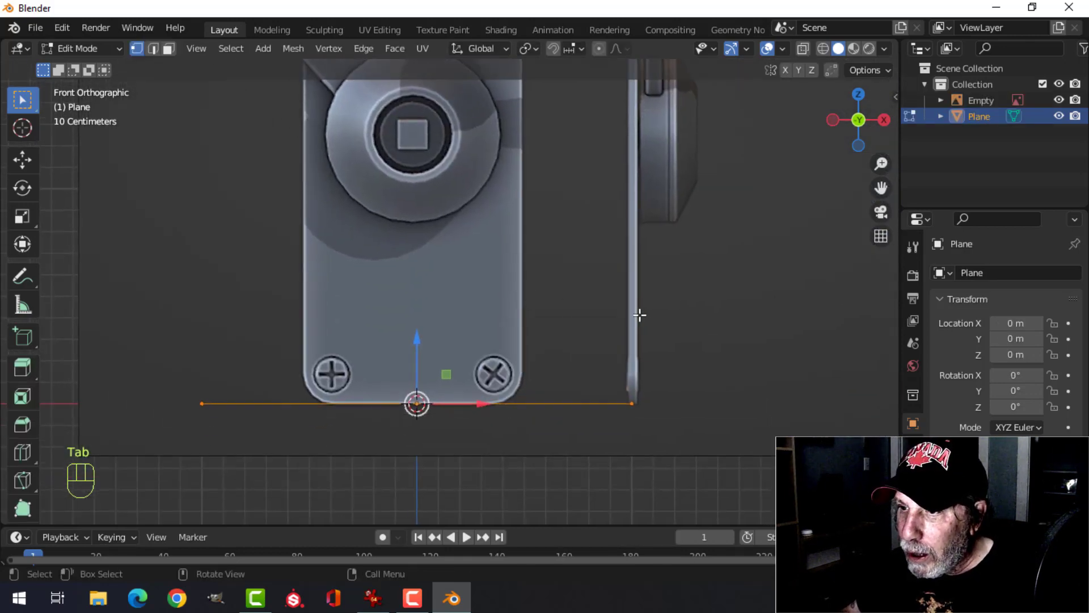
key("s")
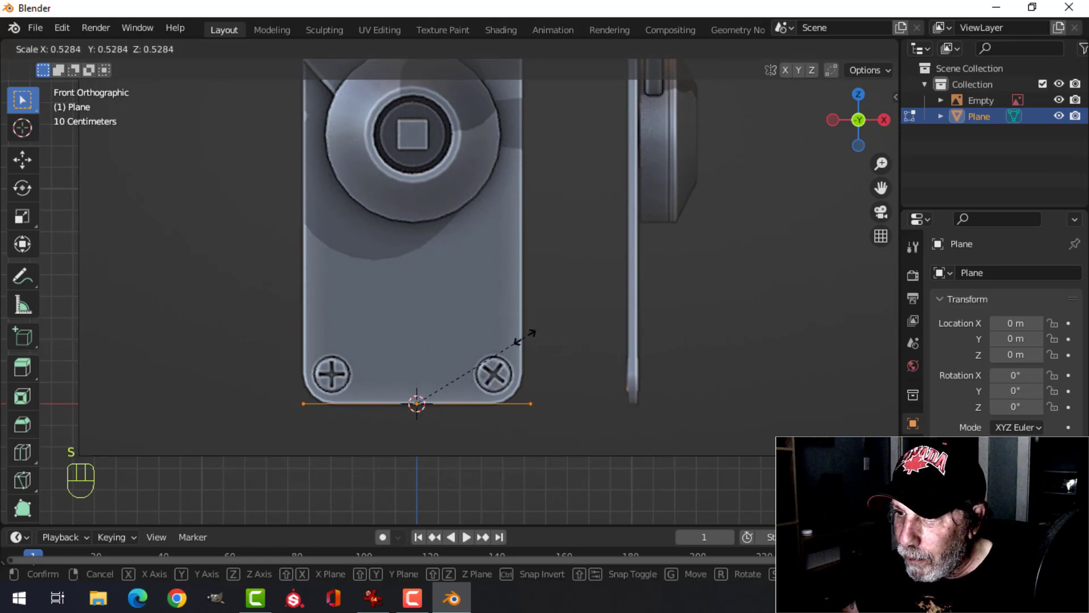
left_click(514, 337)
type("r")
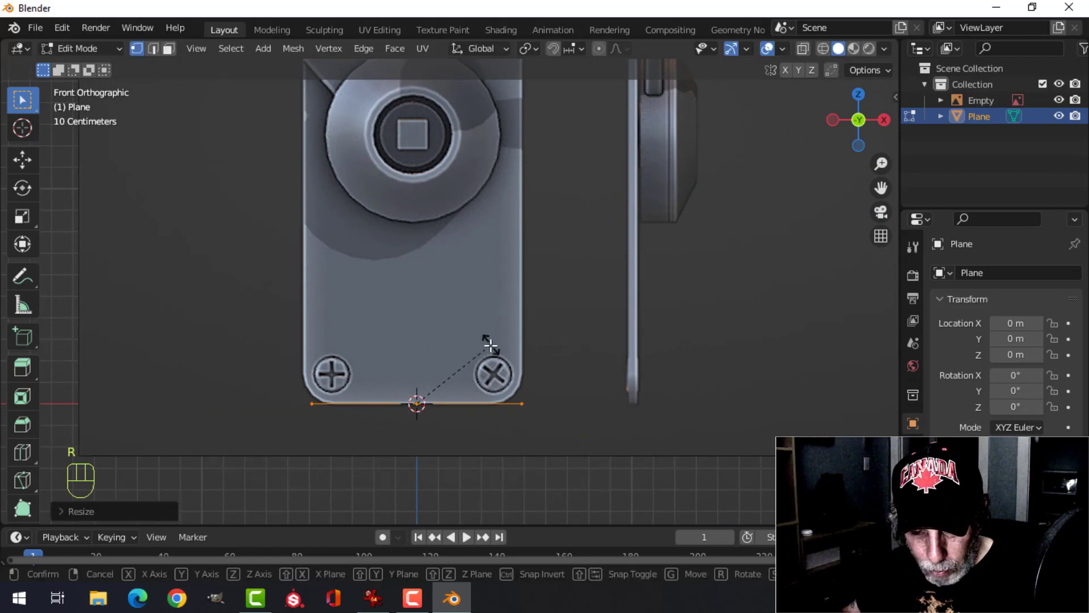
type("x")
type("90")
left_click(486, 345)
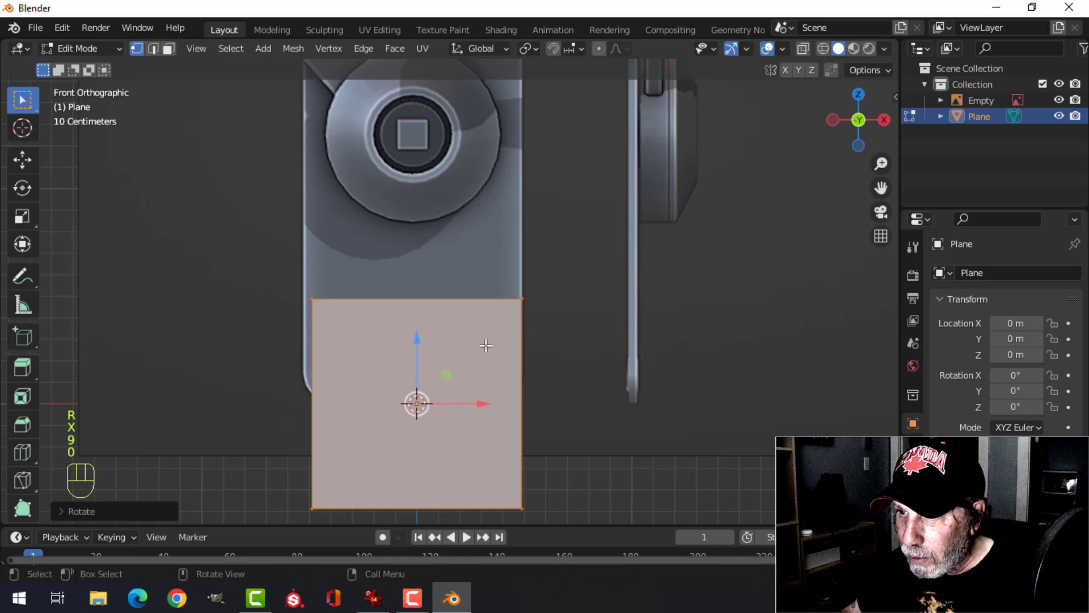
- Shift the reference image along the X axis to about 0.942 m so its plate is centred on the plane
scroll(601, 316, "up", 1)
key("Tab")
left_click(616, 304)
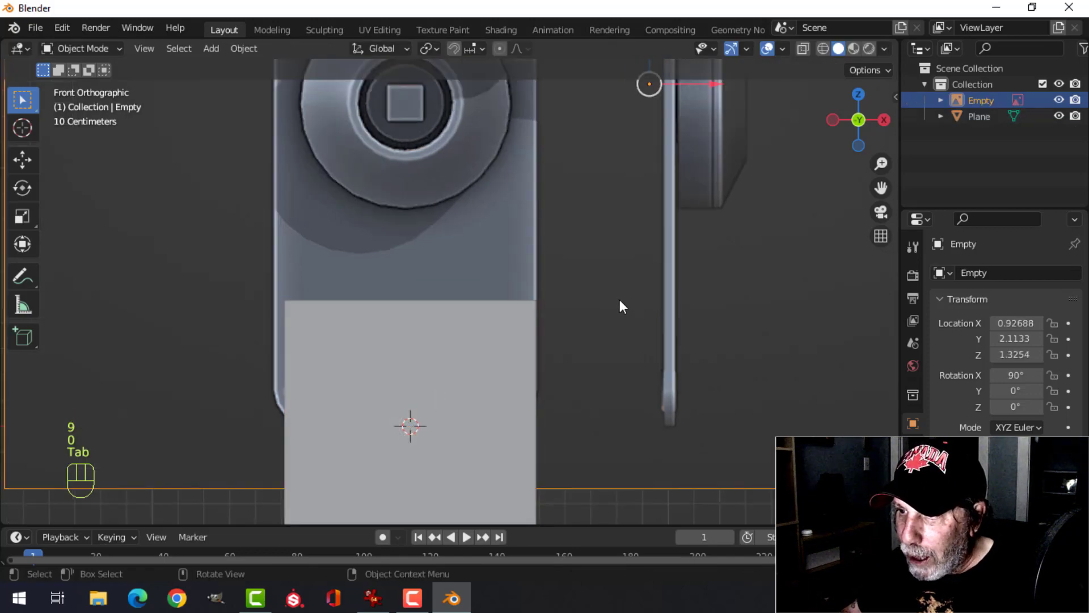
key("g")
key("x")
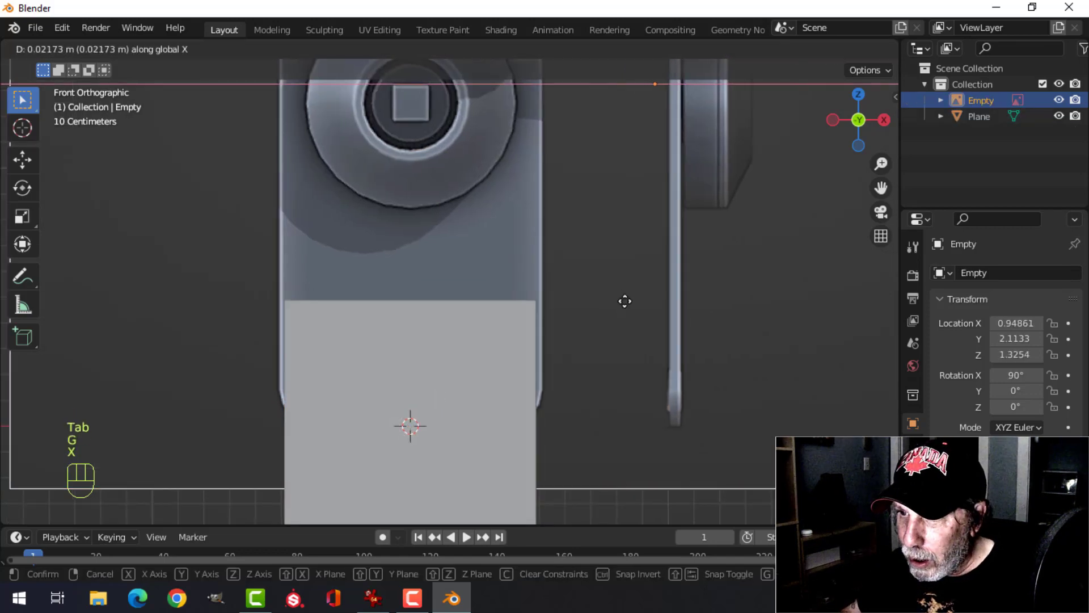
left_click(623, 300)
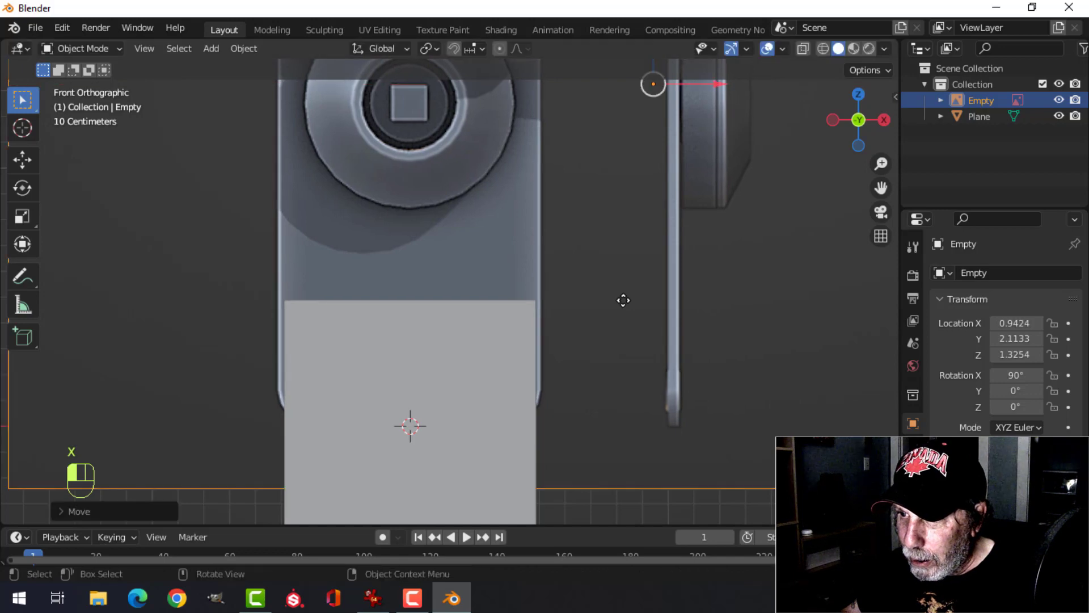
- Scale the plane up slightly until its sides match the reference plate's width
left_click(501, 343)
key("s")
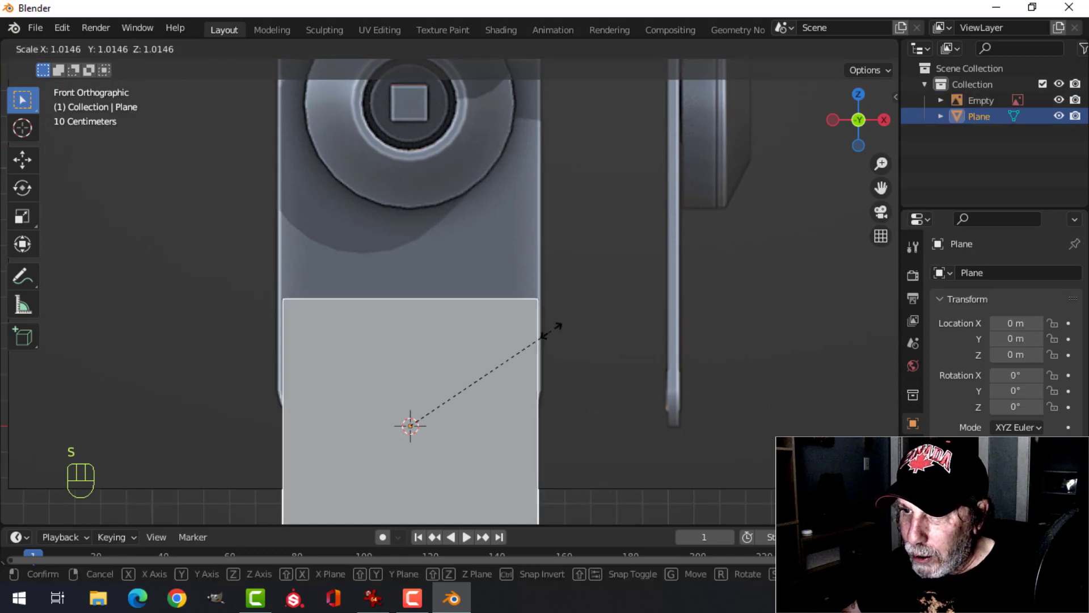
left_click(558, 329)
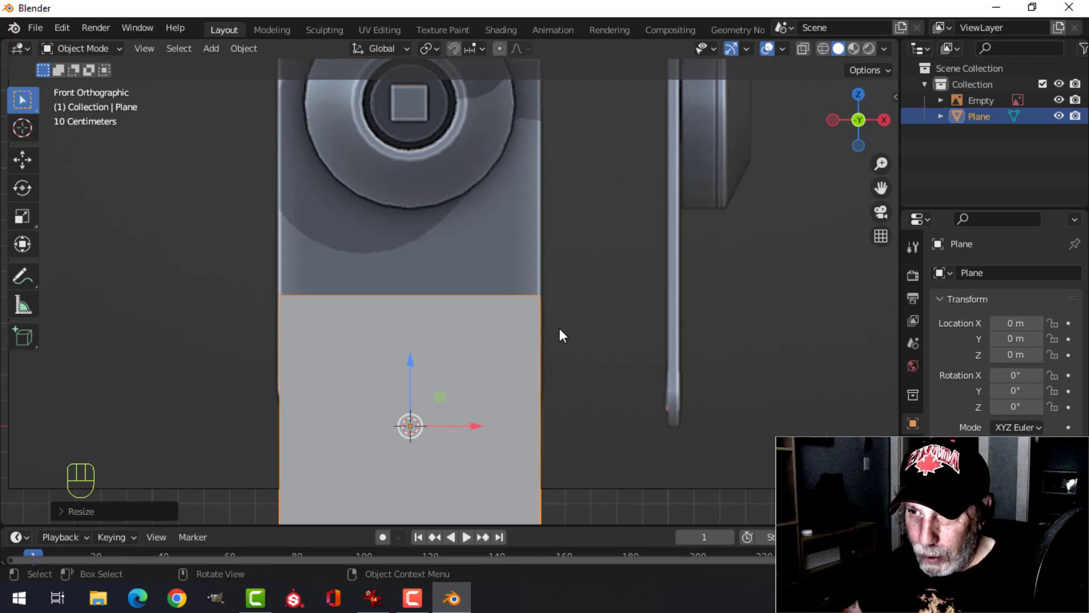
- Switch to wireframe shading and raise the plane's upper edge to the top of the reference plate
key("z")
left_click(447, 323)
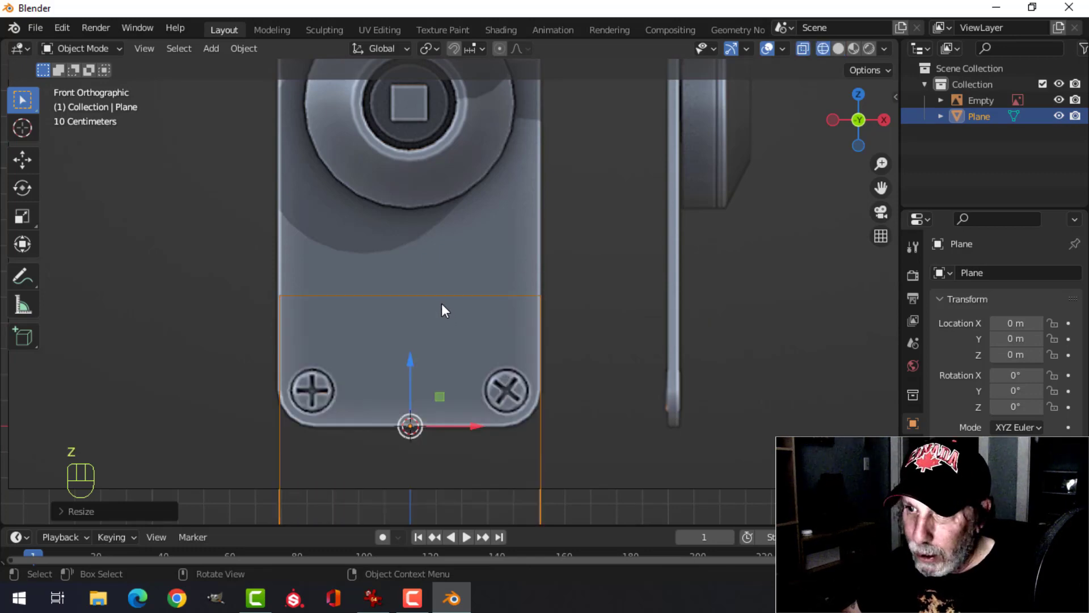
key("Tab")
key("2")
left_click(481, 294)
scroll(481, 294, "down", 2)
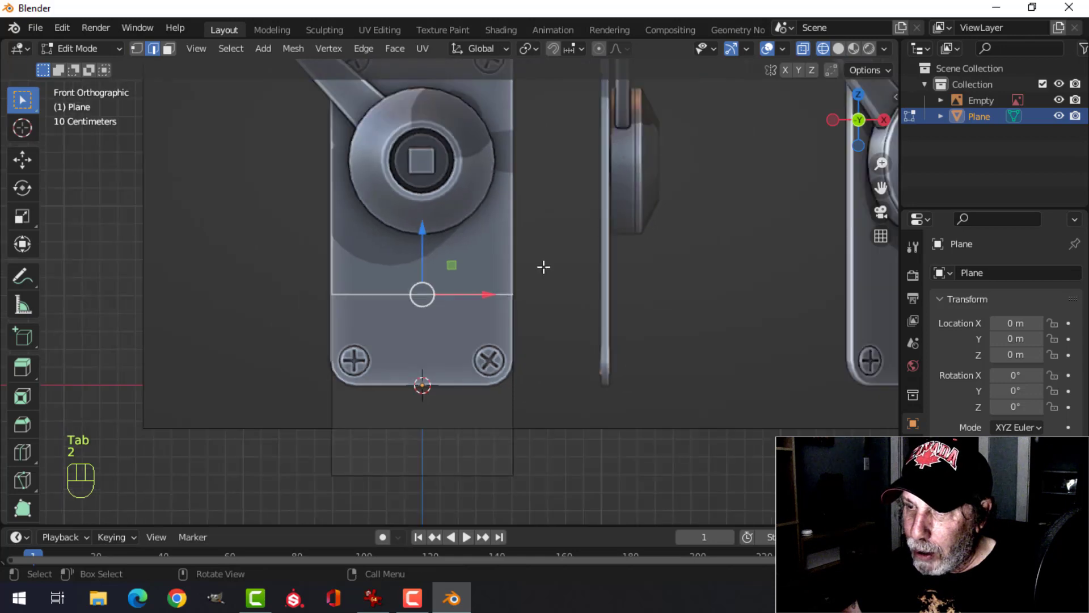
middle_click_drag(543, 265, 557, 350, "shift")
left_click_drag(440, 307, 443, 503)
scroll(431, 469, "down", 2)
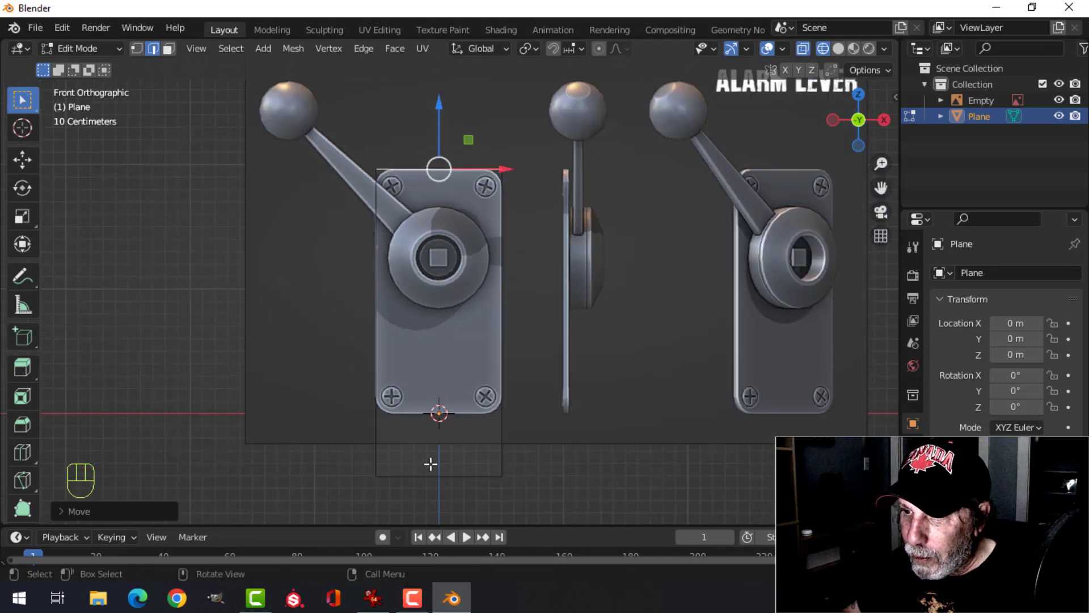
- Raise the plane's lower edge to the bottom of the reference plate and activate the Move tool
left_click(438, 459)
left_click_drag(441, 417, 439, 348)
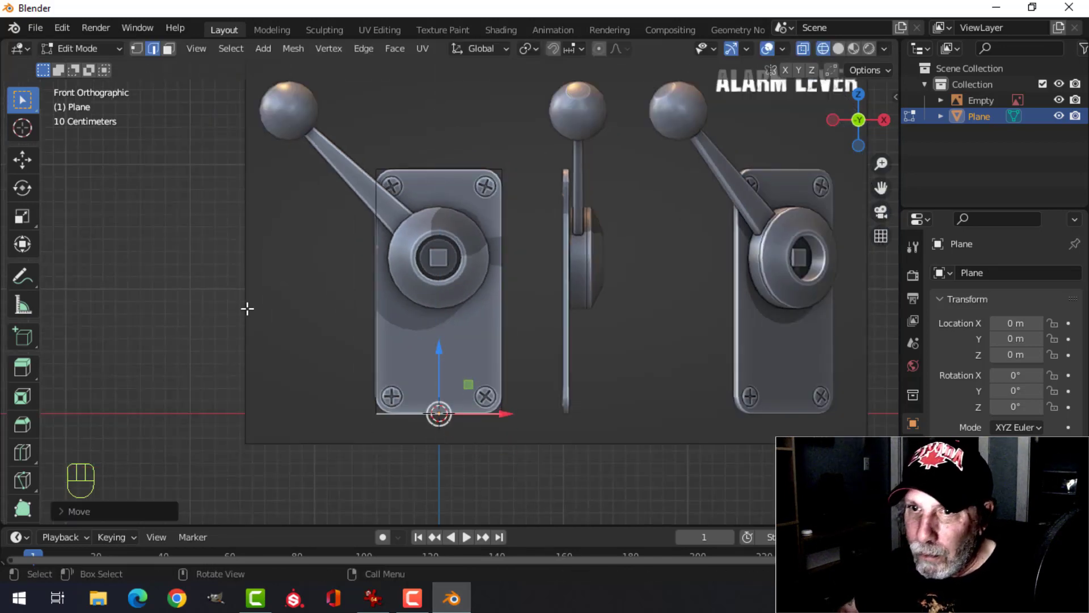
left_click(23, 160)
- Round all four corners of the plane with a vertex bevel about 0.1 m wide with 4 segments
scroll(542, 288, "up", 3)
key("a")
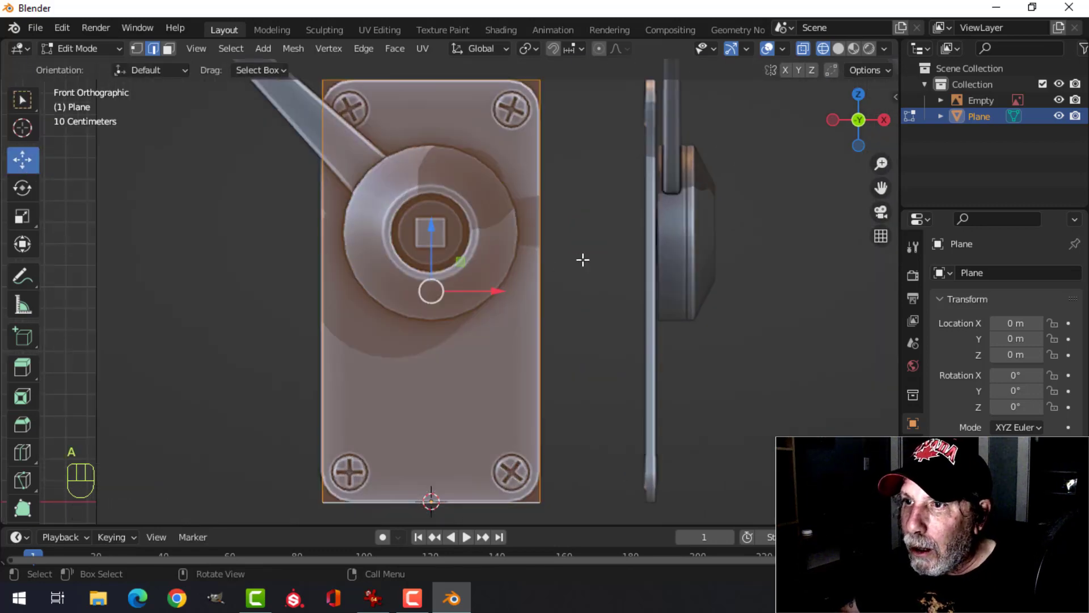
scroll(585, 270, "down", 3)
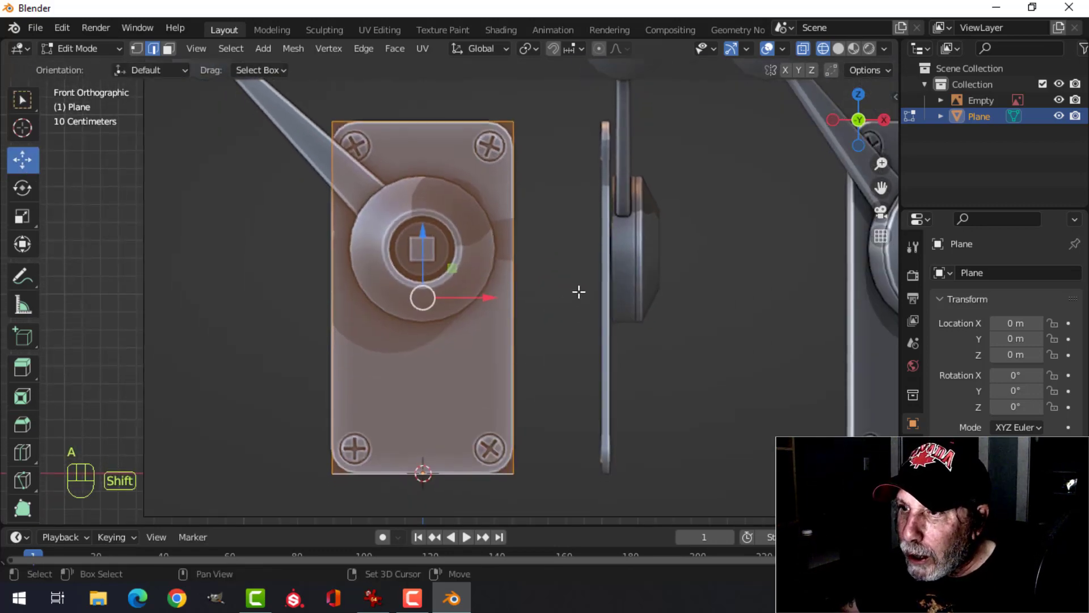
scroll(625, 318, "up", 1)
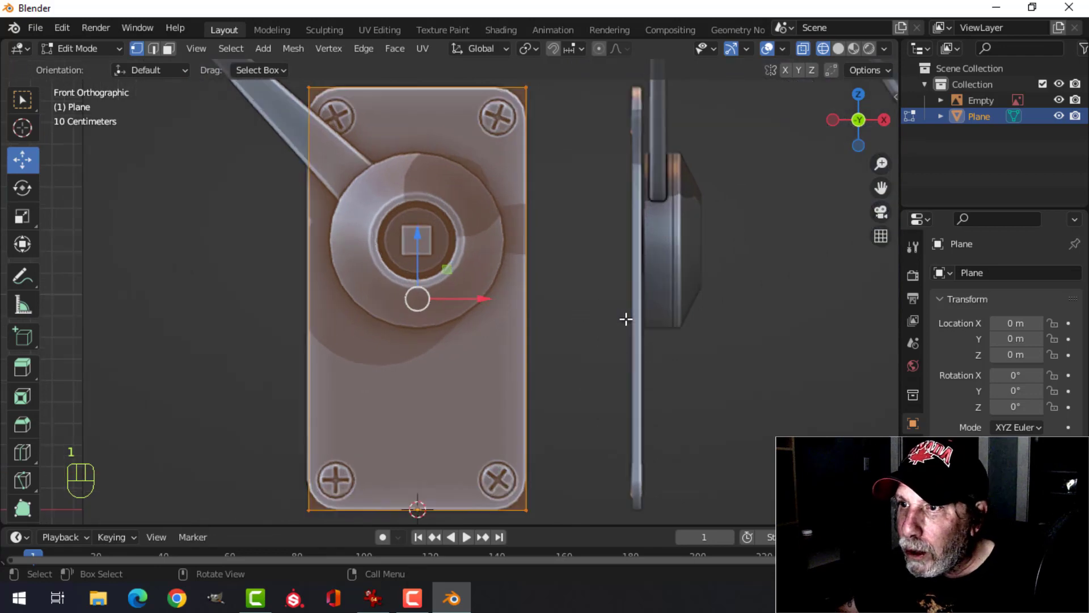
middle_click_drag(600, 241, 588, 271, "shift")
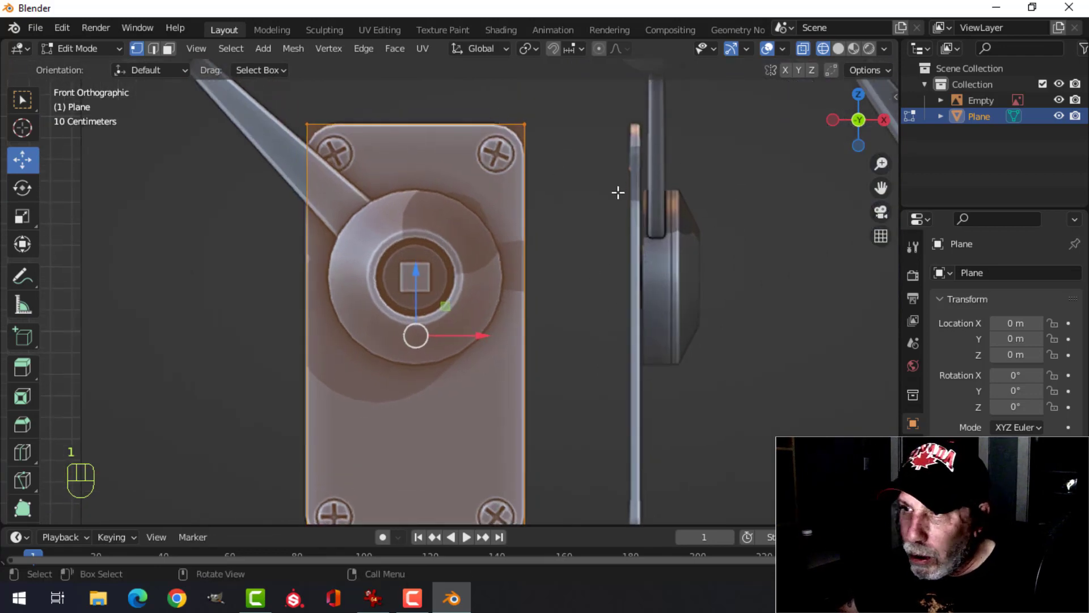
key("ctrl+shift+b")
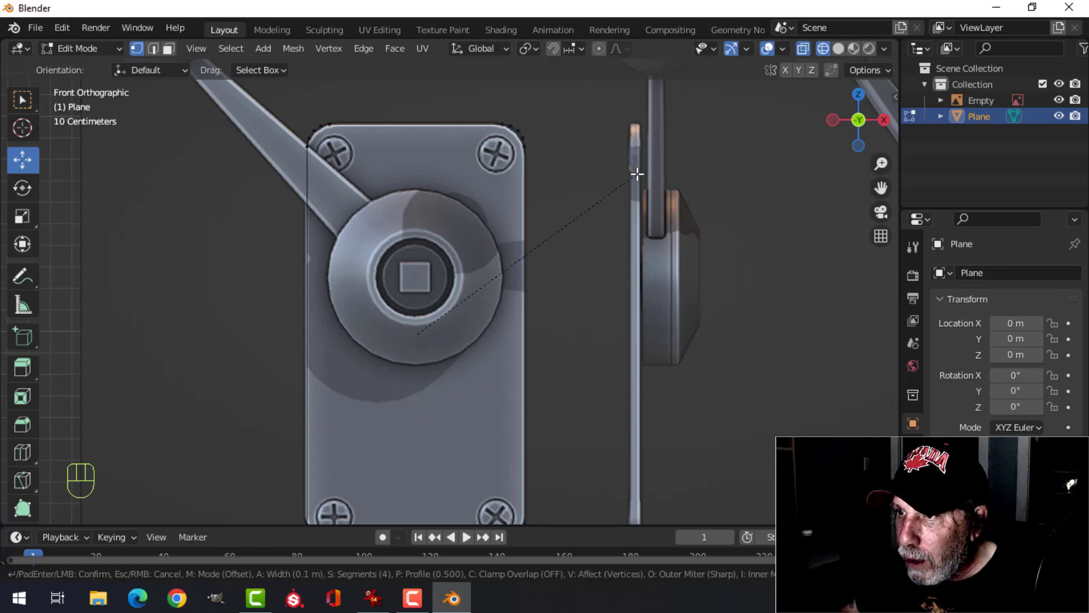
left_click(637, 174)
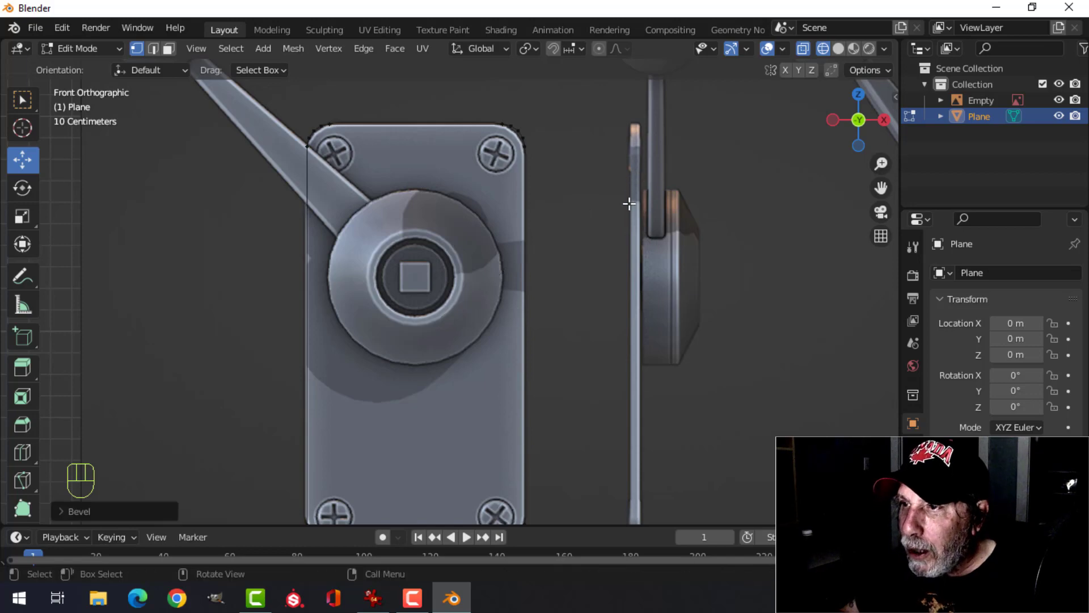
- Extrude the whole plate outline backwards along the Y axis for thickness and delete its back face
key("a")
scroll(643, 231, "down", 2)
middle_click_drag(645, 240, 556, 253)
scroll(539, 267, "up", 1)
key("e")
left_click(555, 252)
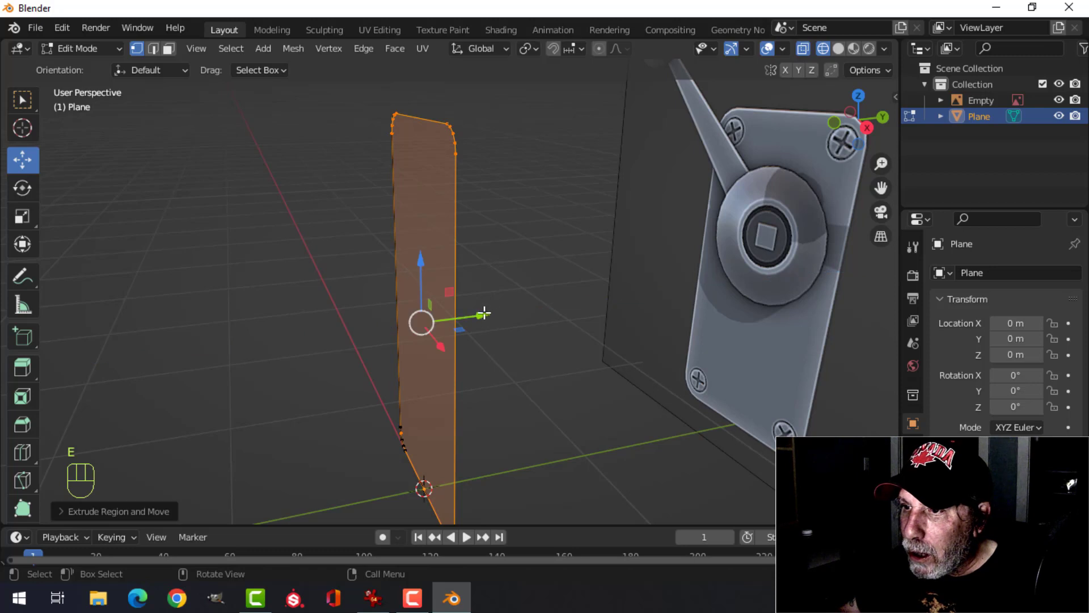
left_click_drag(484, 313, 496, 310)
key("x")
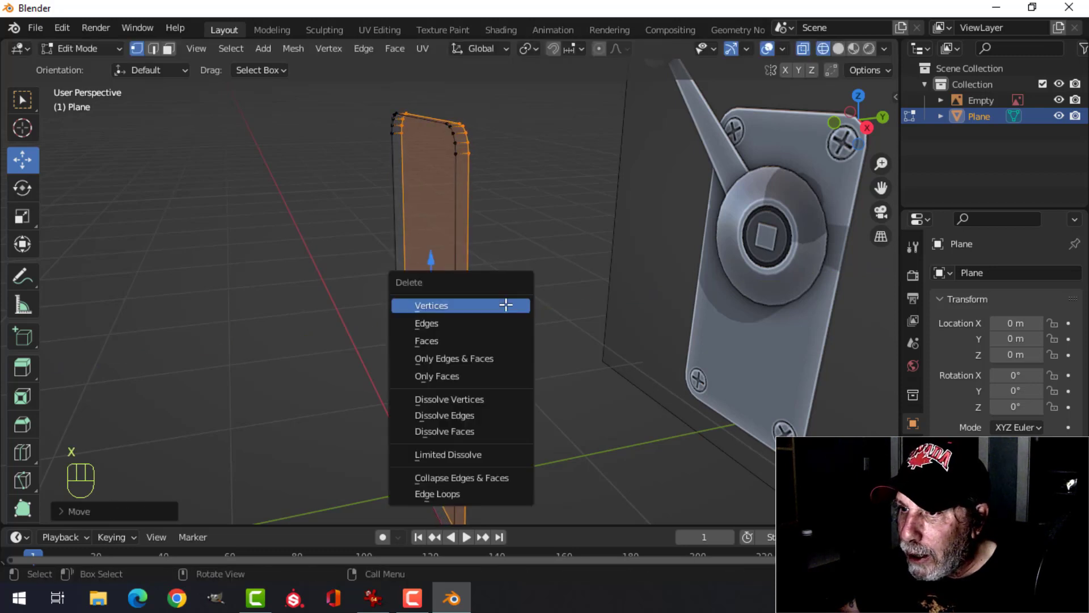
left_click(476, 340)
- Return to solid shading and bevel the edges around the plate's front face about 0.02 m with 2 segments
key("z")
left_click(632, 274)
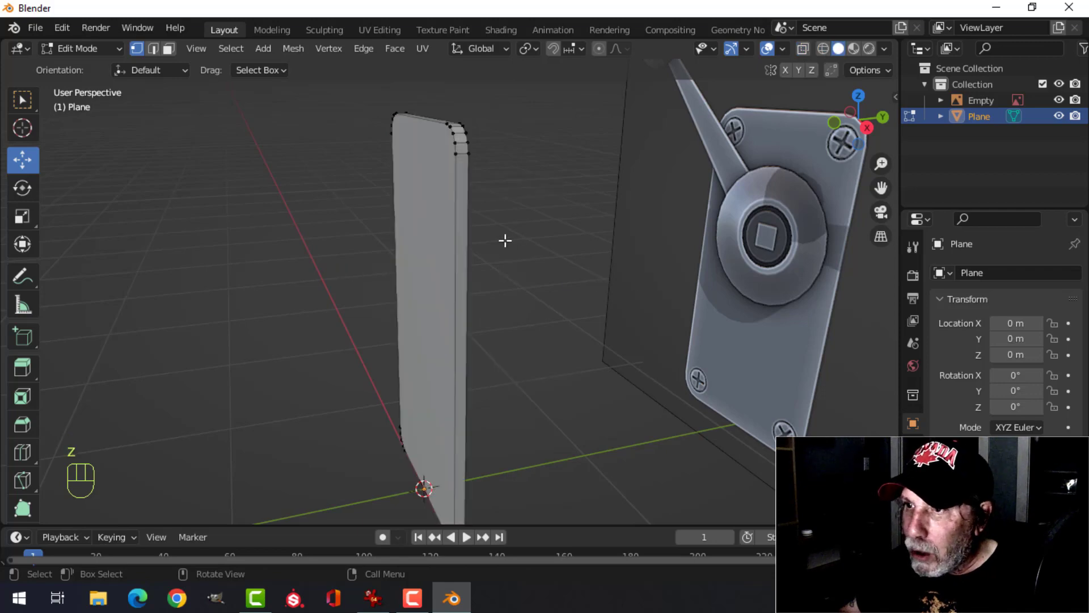
left_click(440, 208)
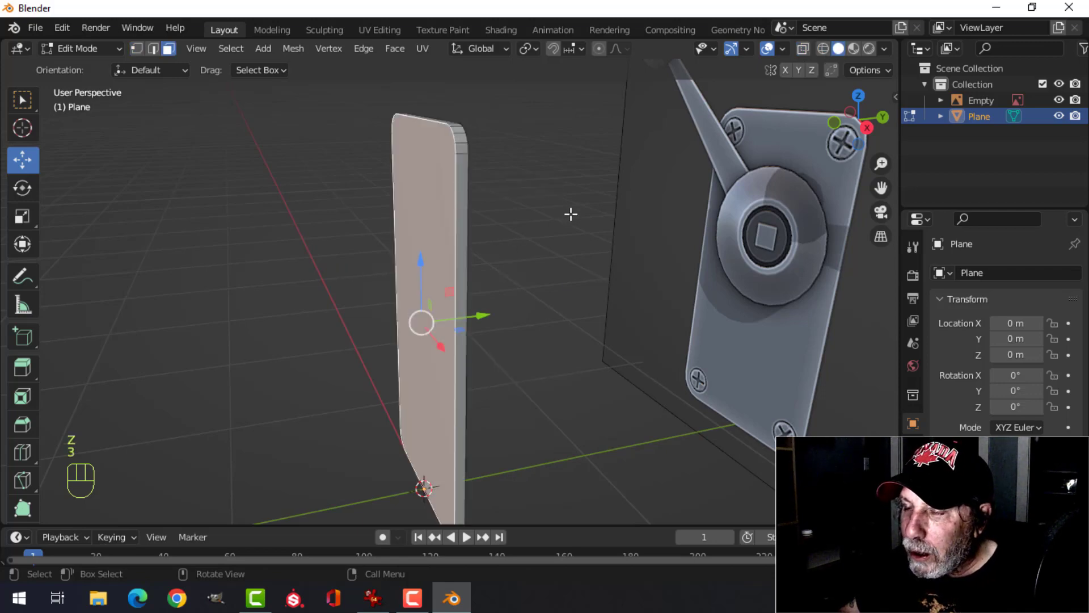
middle_click_drag(571, 214, 576, 241)
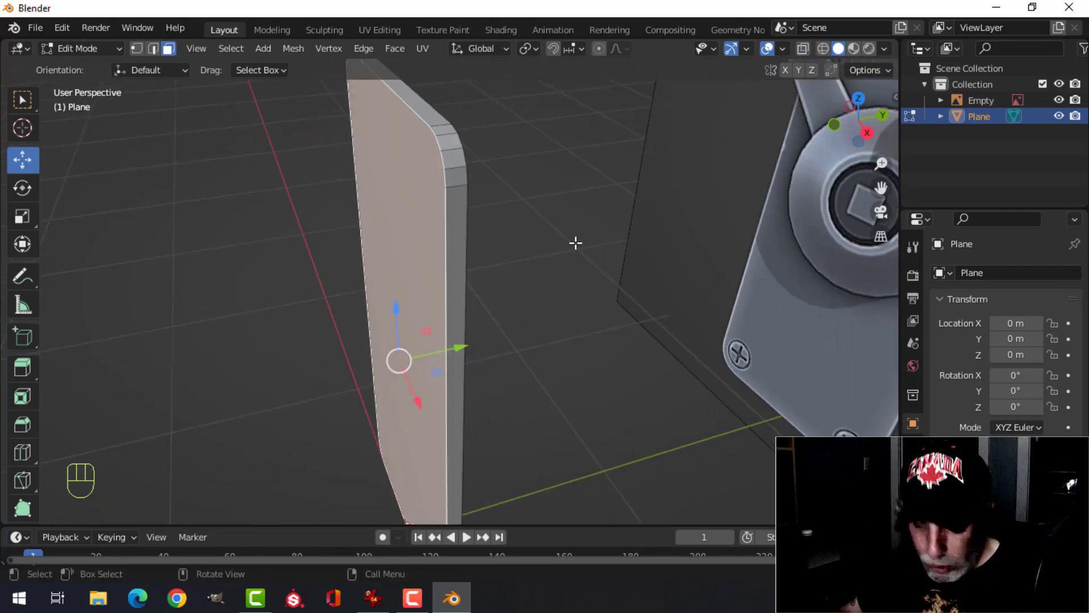
key("ctrl+b")
scroll(601, 227, "down", 2)
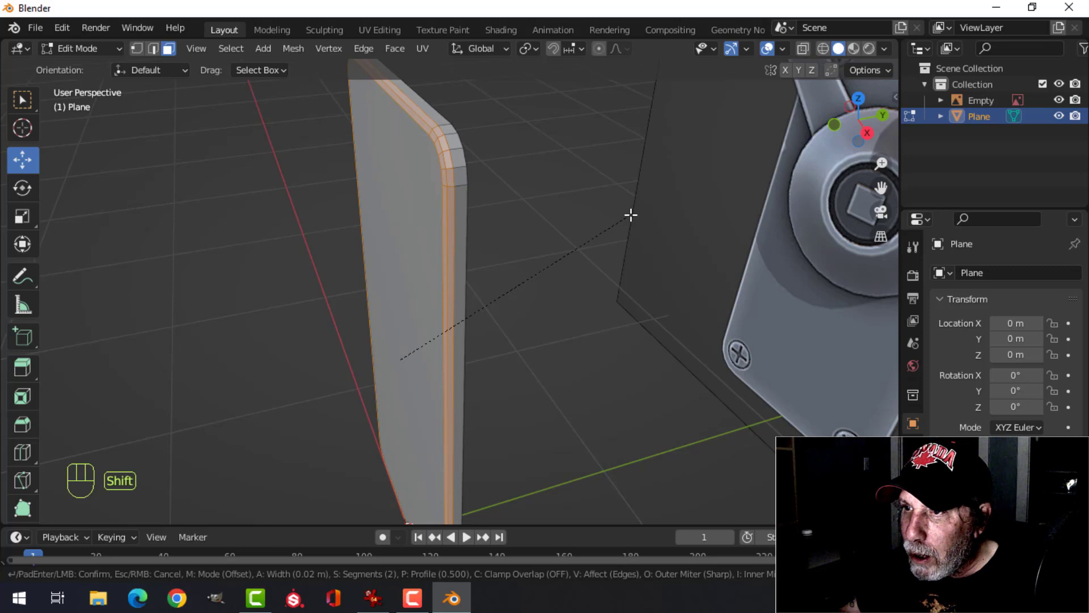
left_click(618, 220)
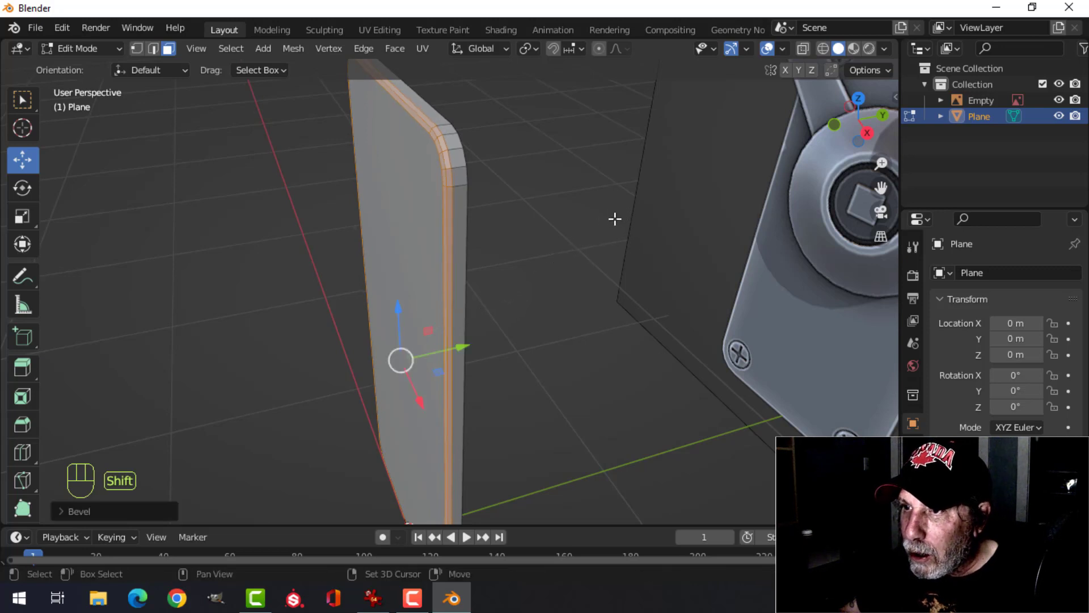
- Return to Object Mode, shade the backplate smooth and add a Weighted Normal modifier to it
key("Tab")
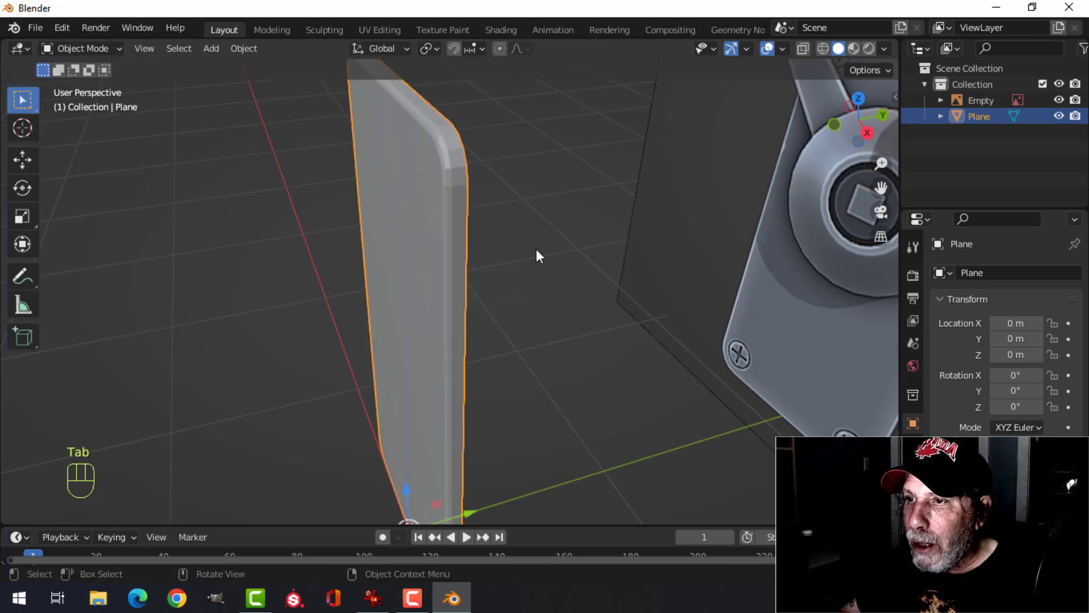
right_click(417, 158)
left_click(417, 157)
middle_click_drag(417, 158, 540, 227)
left_click(913, 446)
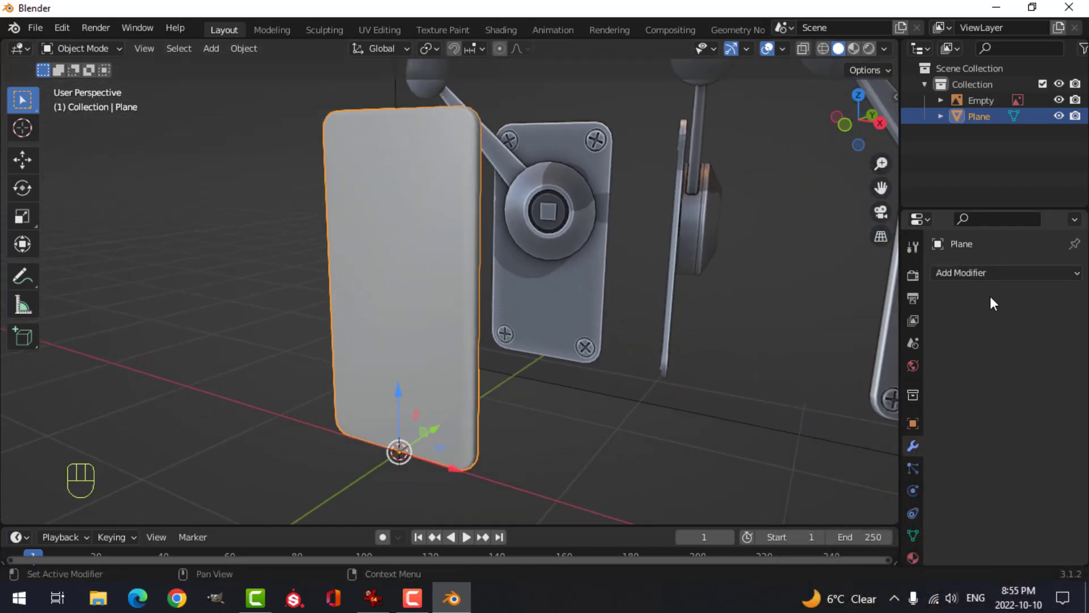
left_click(987, 273)
left_click(629, 388)
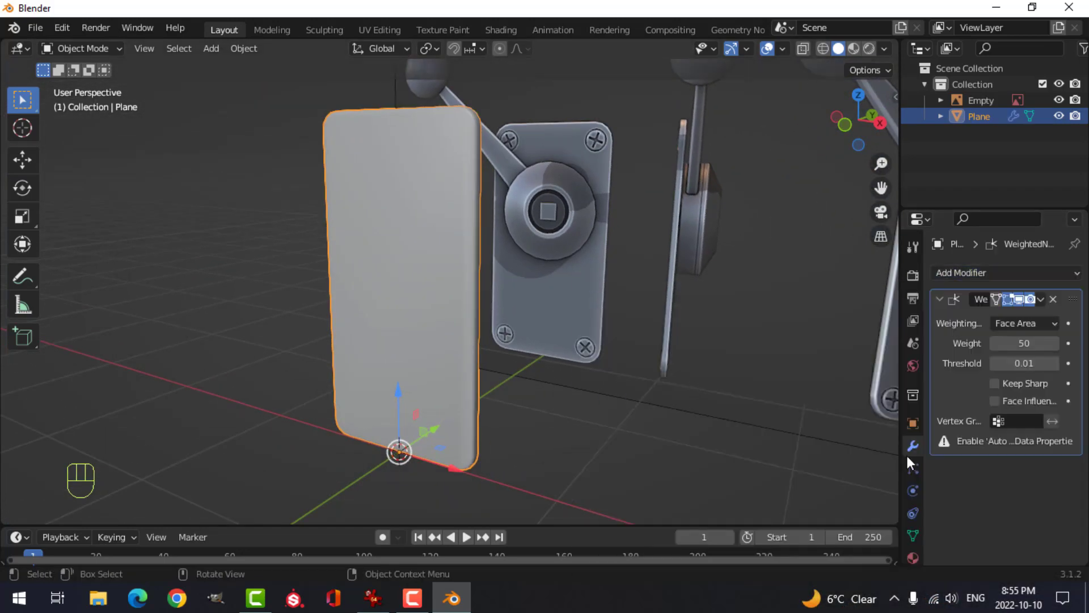
- Enable Auto Smooth in the normals settings of the backplate's mesh data
left_click(913, 535)
scroll(983, 513, "down", 4)
left_click(941, 519)
scroll(978, 526, "down", 1)
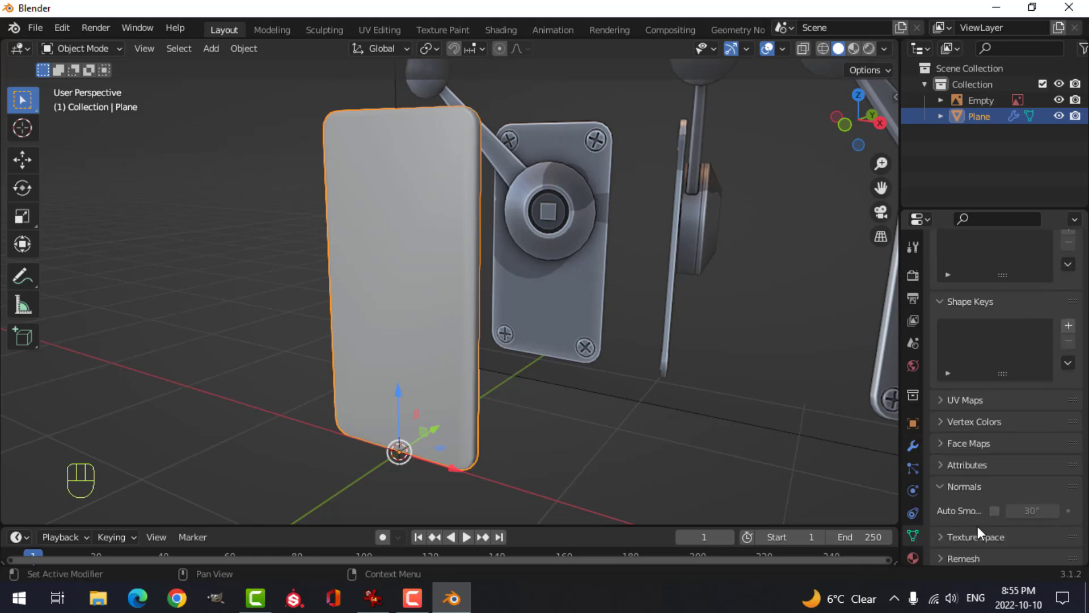
left_click(995, 512)
middle_click_drag(455, 248, 506, 260)
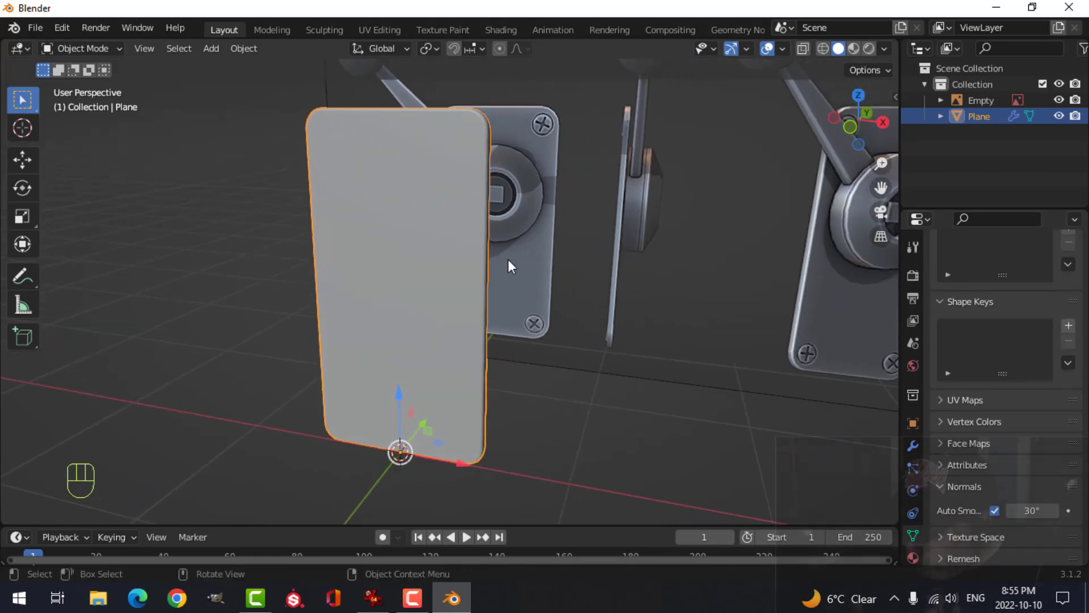
- Switch to wireframe shading in the front view so the reference shows through the plate
key("KP_1")
key("z")
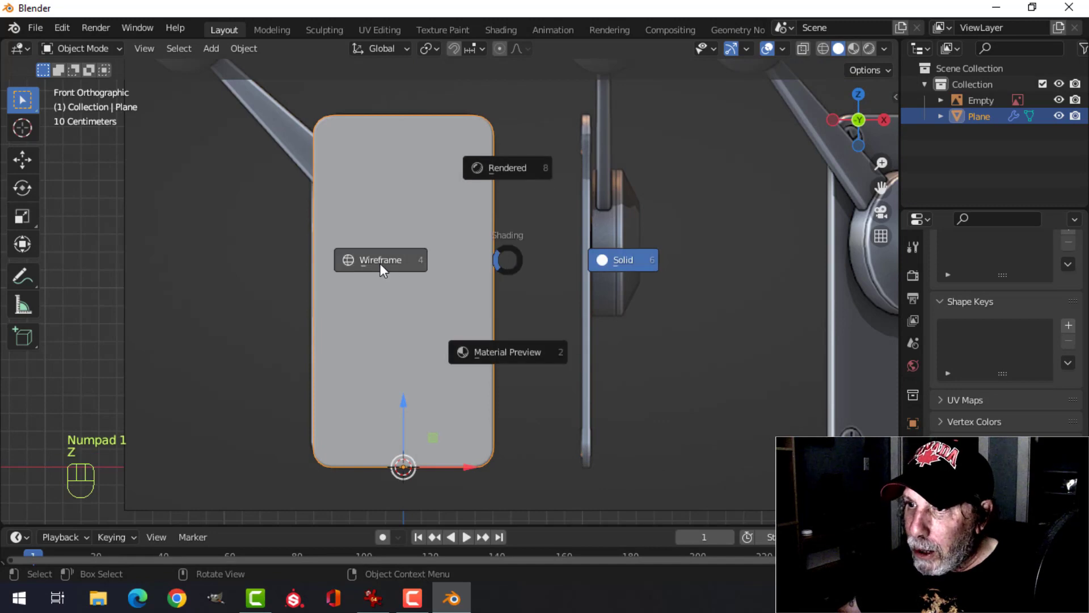
left_click(511, 352)
scroll(453, 242, "up", 2)
scroll(312, 143, "down", 1)
middle_click_drag(340, 180, 420, 252, "shift")
scroll(385, 226, "up", 1)
scroll(385, 226, "down", 1)
- Add a mesh cylinder with 24 vertices
key("shift+a")
mouse_move(442, 236)
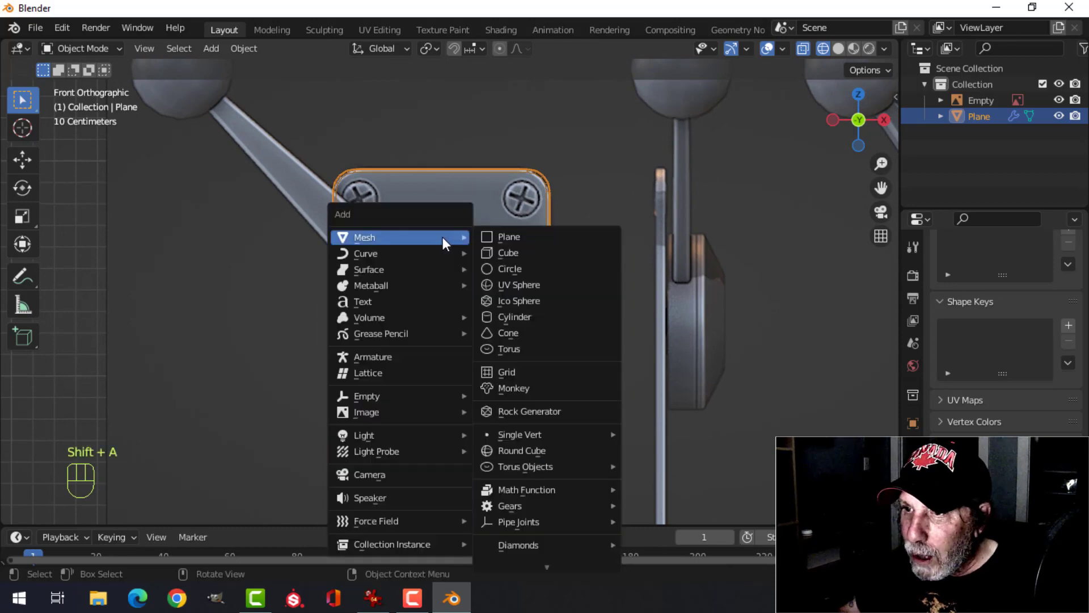
left_click(531, 315)
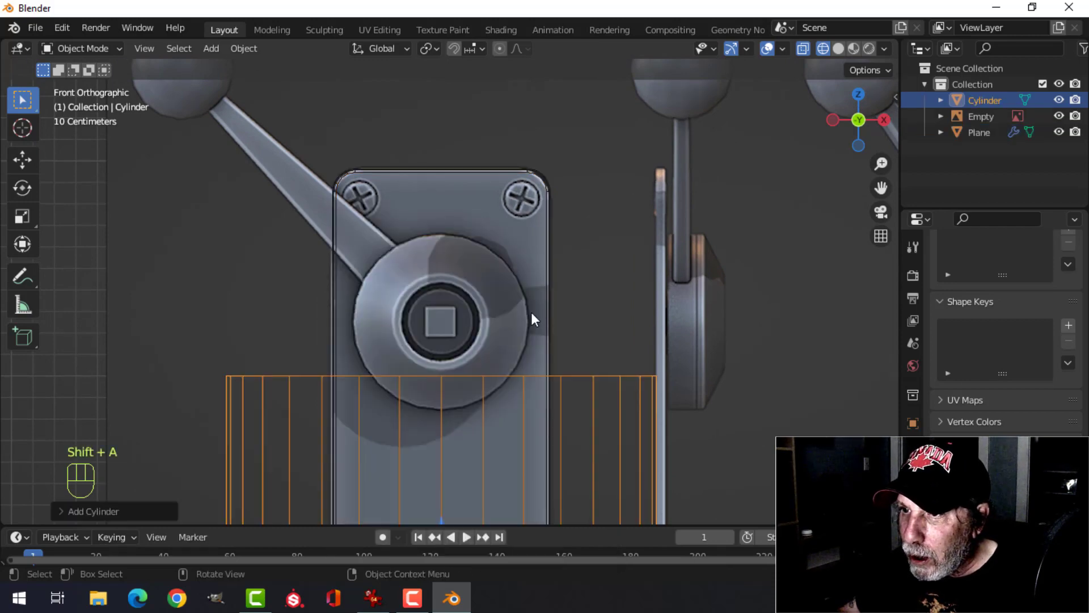
left_click(104, 512)
left_click(267, 319)
type("24")
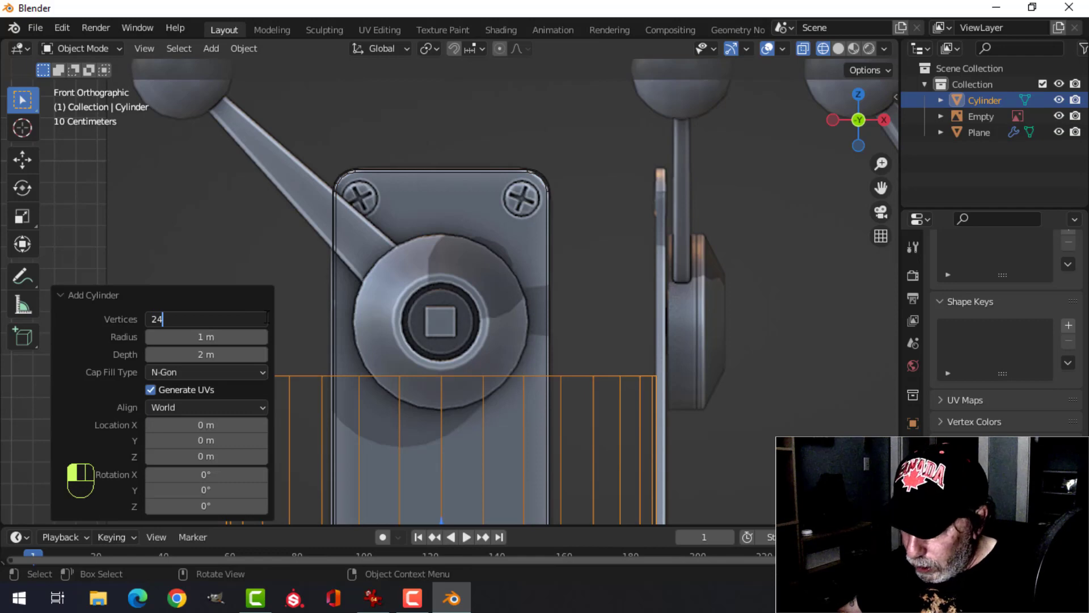
key("Return")
- In Edit Mode, scale the cylinder to about 0.164 and rotate it 90° about the X axis to face the front
scroll(496, 297, "down", 2)
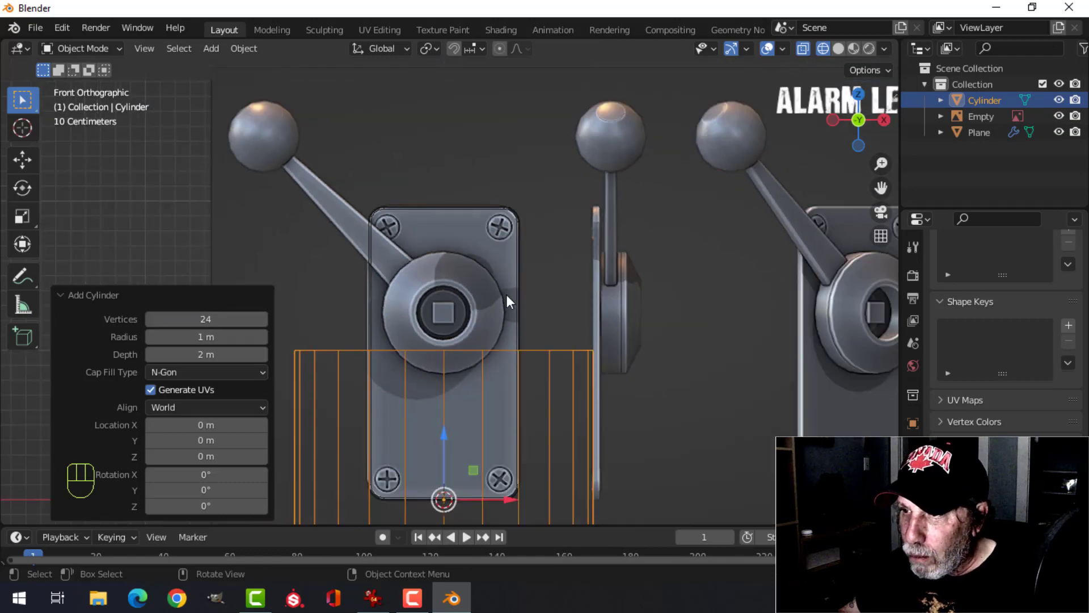
key("Tab")
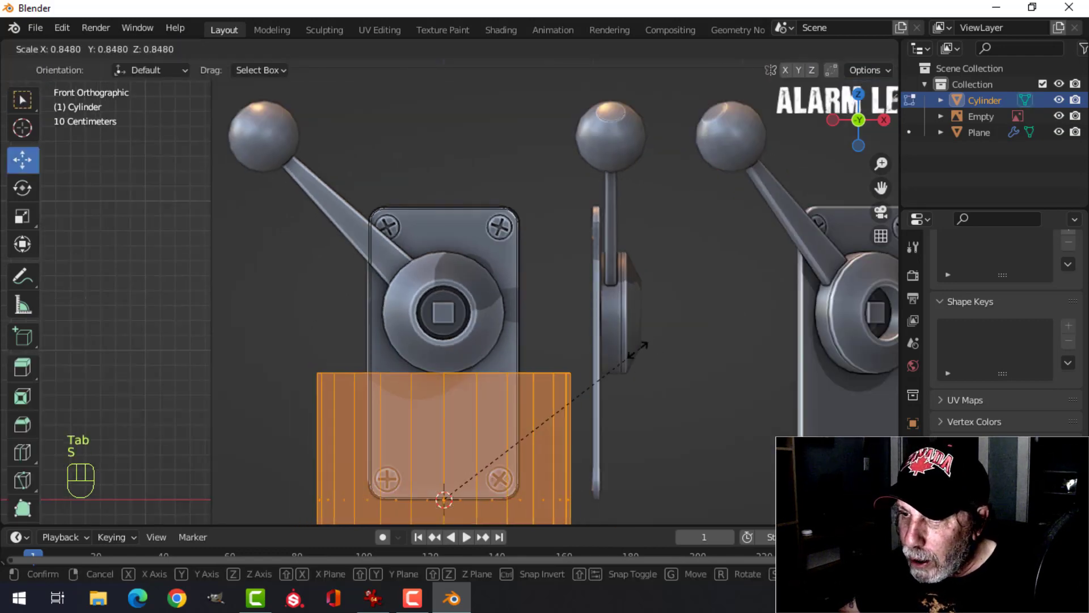
key("s")
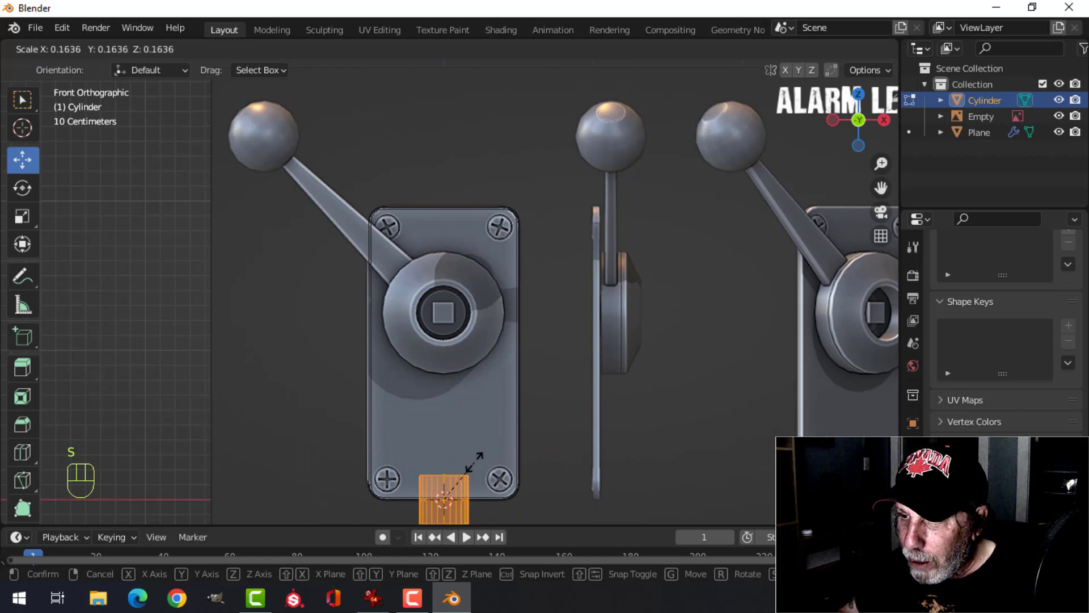
left_click(479, 448)
type("rx9")
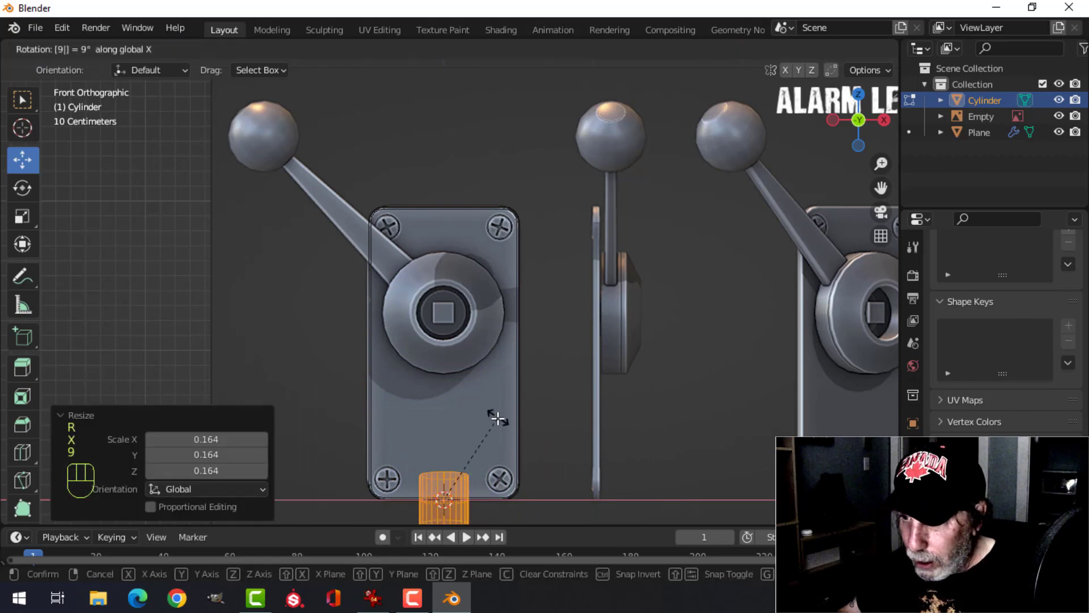
type("0")
left_click(498, 418)
- Move the cylinder onto the reference plate's upper-left screw and scale it by about 0.535 to match the screw head
key("g")
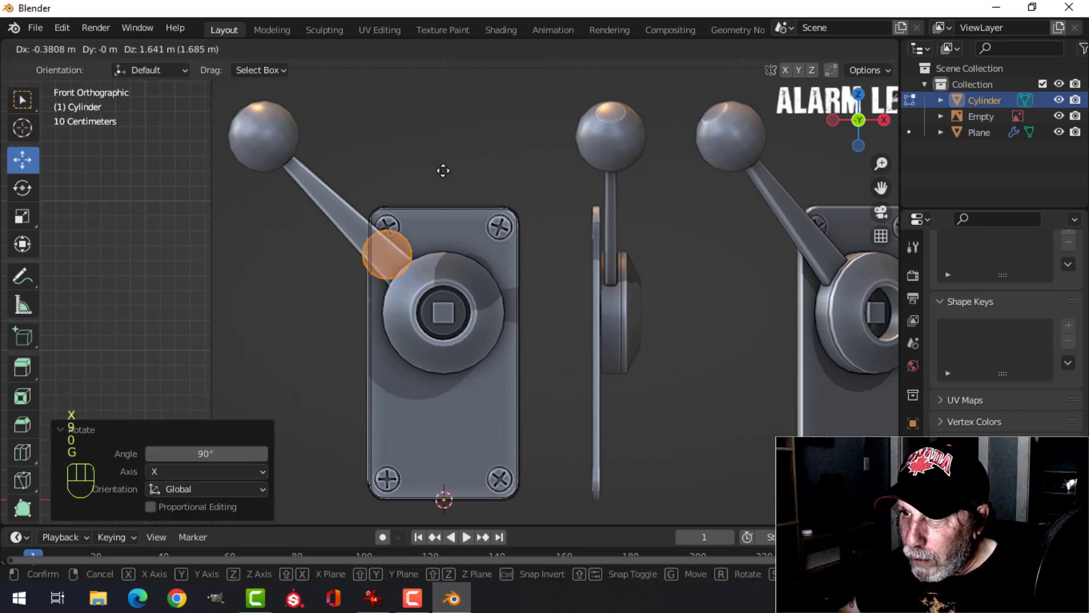
left_click(444, 146)
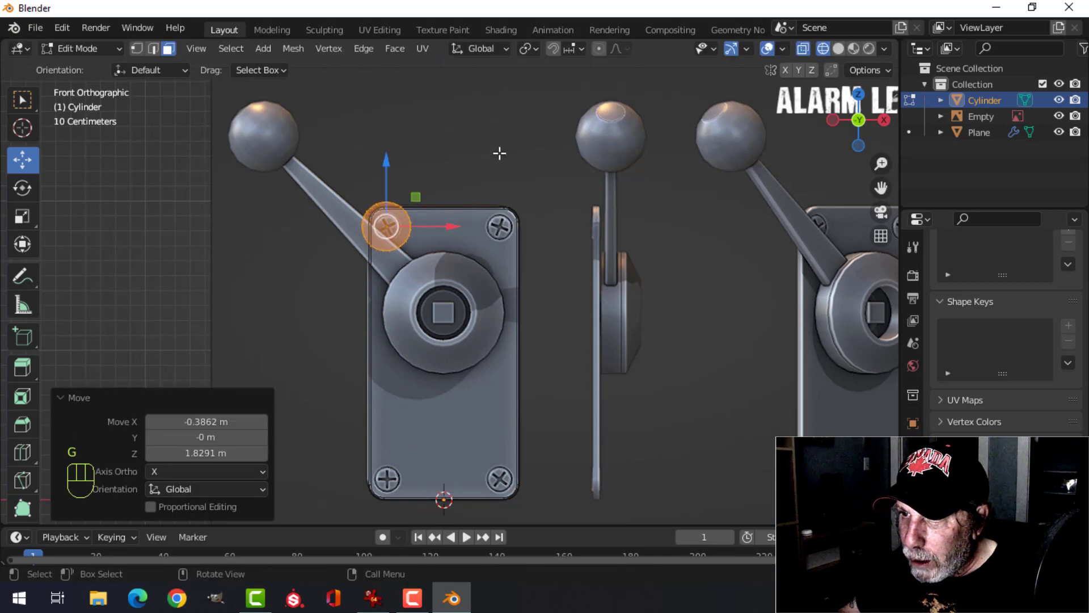
key("s")
left_click(449, 190)
scroll(421, 167, "up", 7)
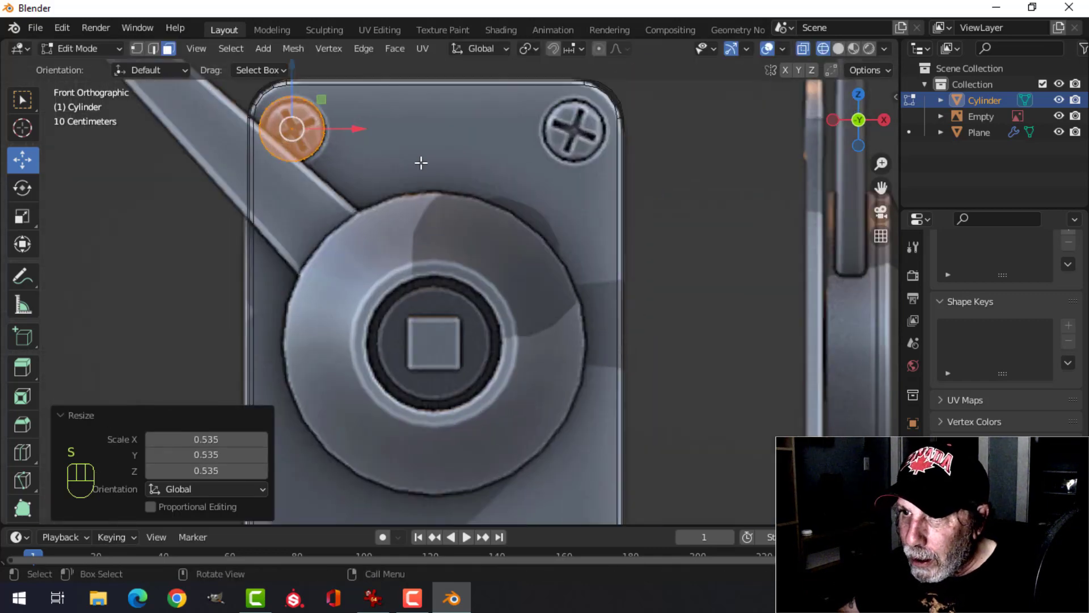
key("g")
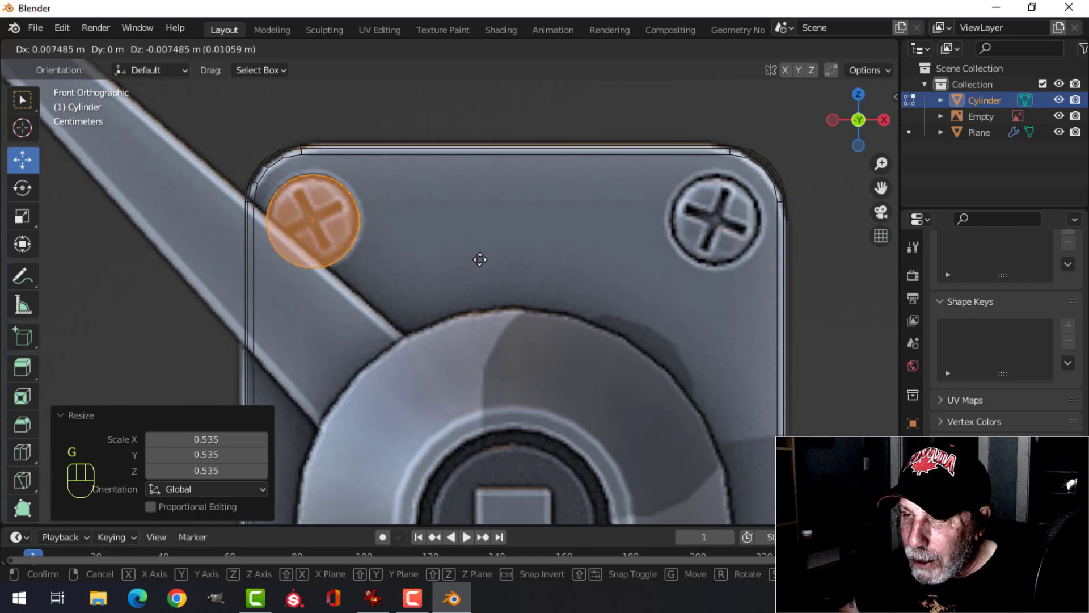
left_click(480, 260)
scroll(481, 254, "down", 5)
key("Tab")
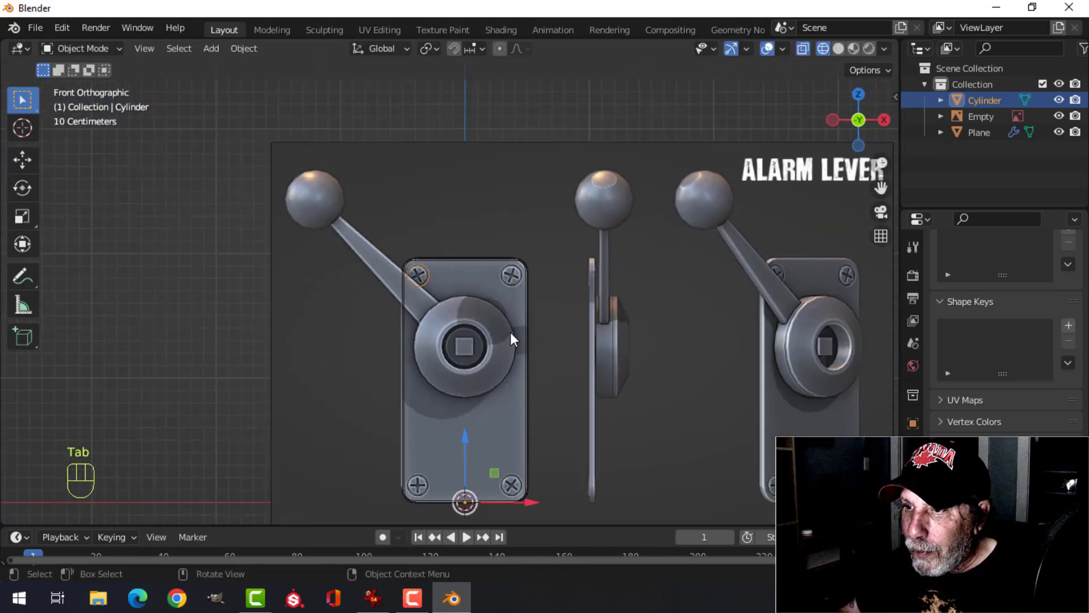
- Select the whole backplate mesh and snap the 3D cursor to its centre
left_click(553, 327)
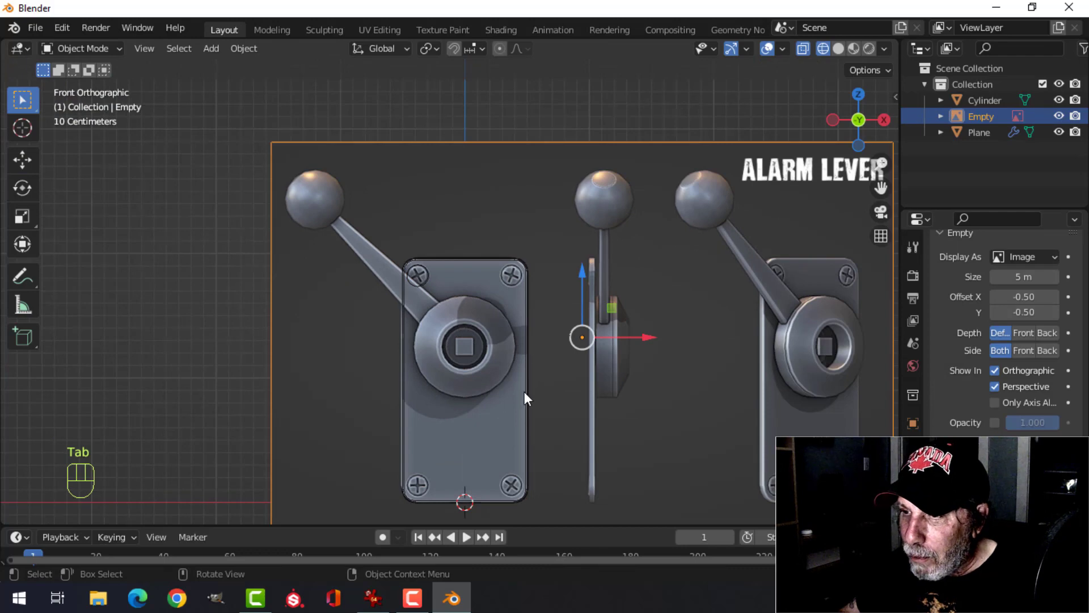
middle_click_drag(587, 359, 492, 290)
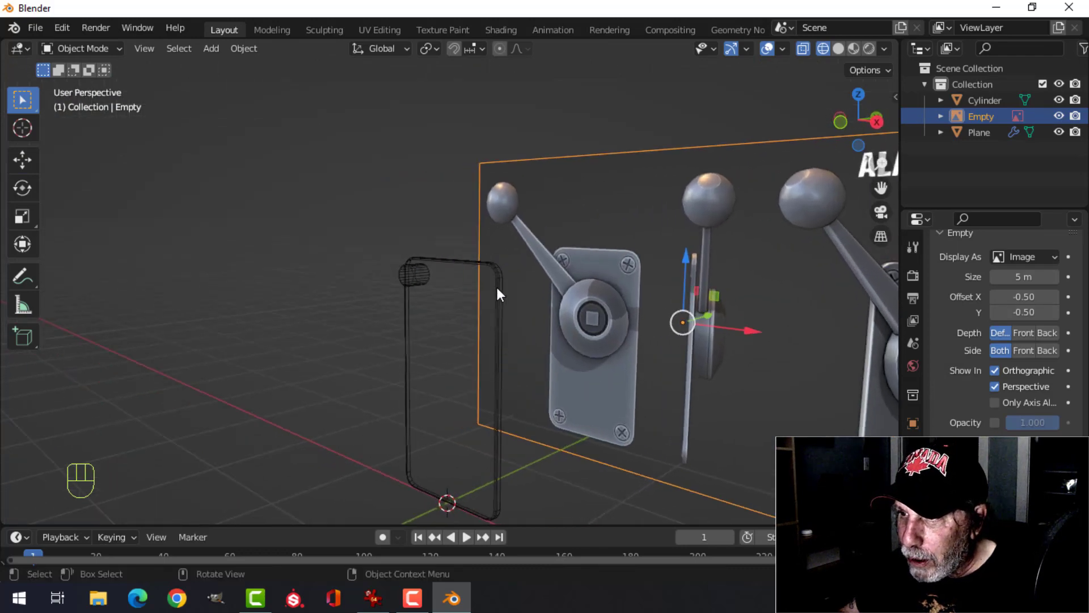
left_click(497, 287)
key("Tab")
key("a")
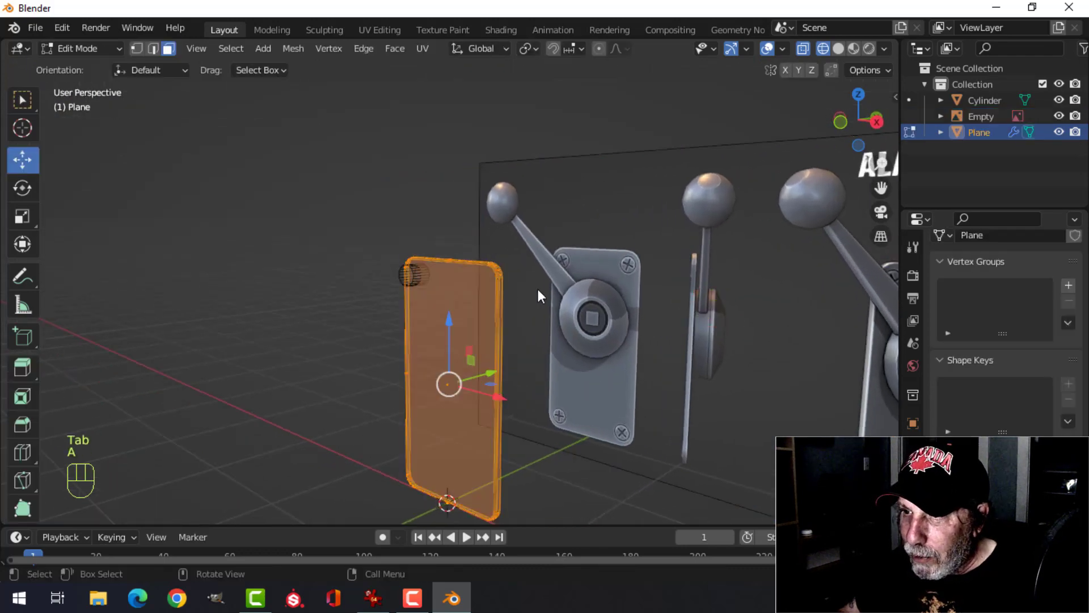
key("shift+s")
left_click(536, 379)
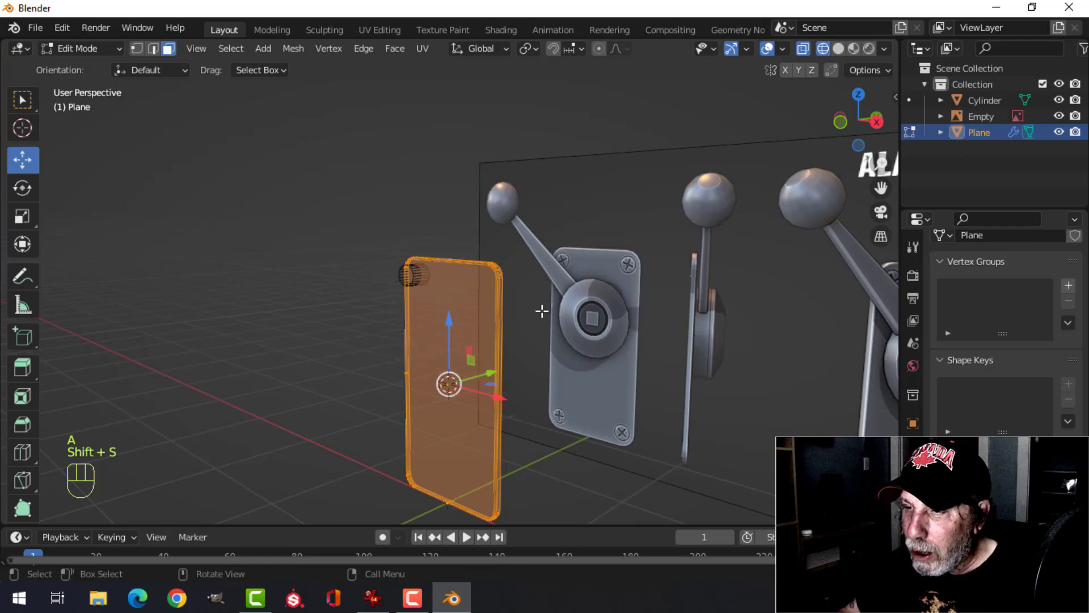
key("Tab")
- Return to solid shading and check how the screw cylinder sits against the backplate
key("KP_1")
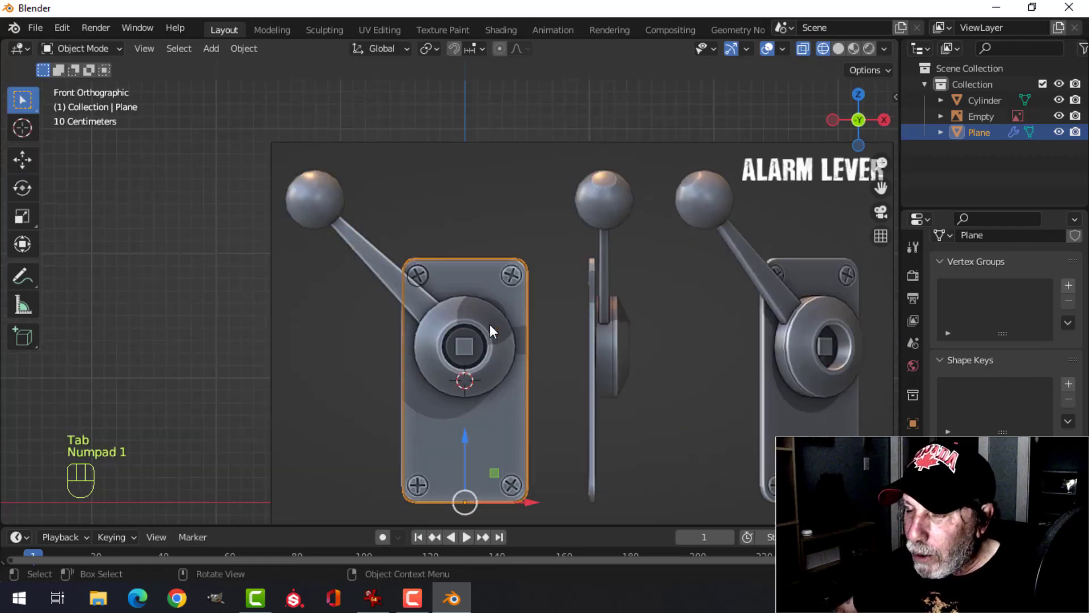
scroll(489, 323, "up", 4)
key("z")
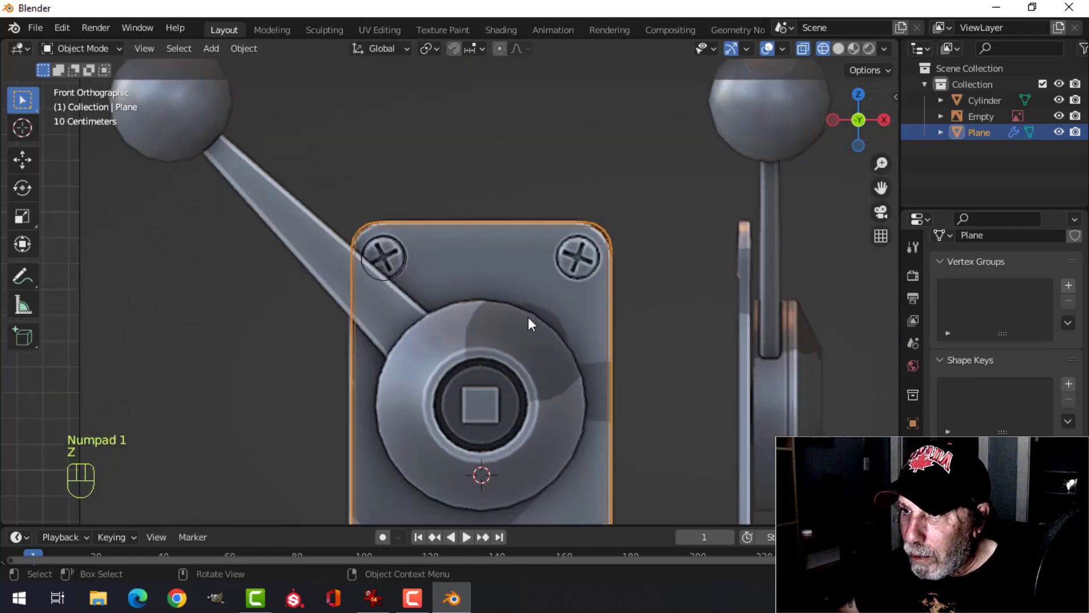
key("z")
left_click(622, 318)
mouse_move(621, 318)
middle_mouse_down()
mouse_move(450, 332)
mouse_move(431, 317)
middle_mouse_up()
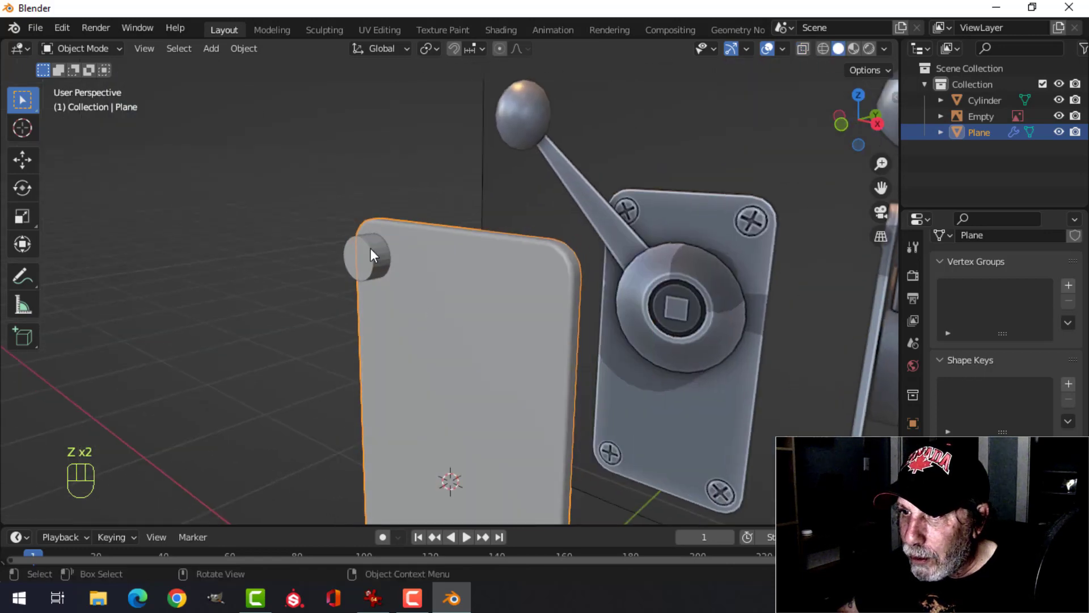
left_click(370, 250)
left_click(498, 277)
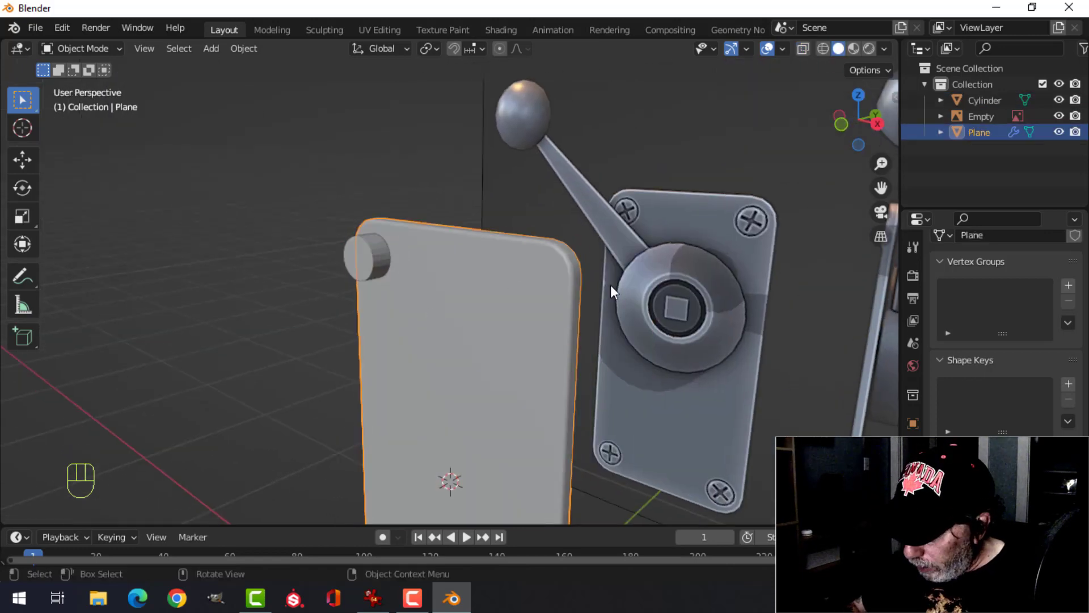
- Add a Mirror modifier to the screw cylinder and enable both its X and Z axes
key("KP_1")
left_click(393, 265)
scroll(480, 299, "down", 3)
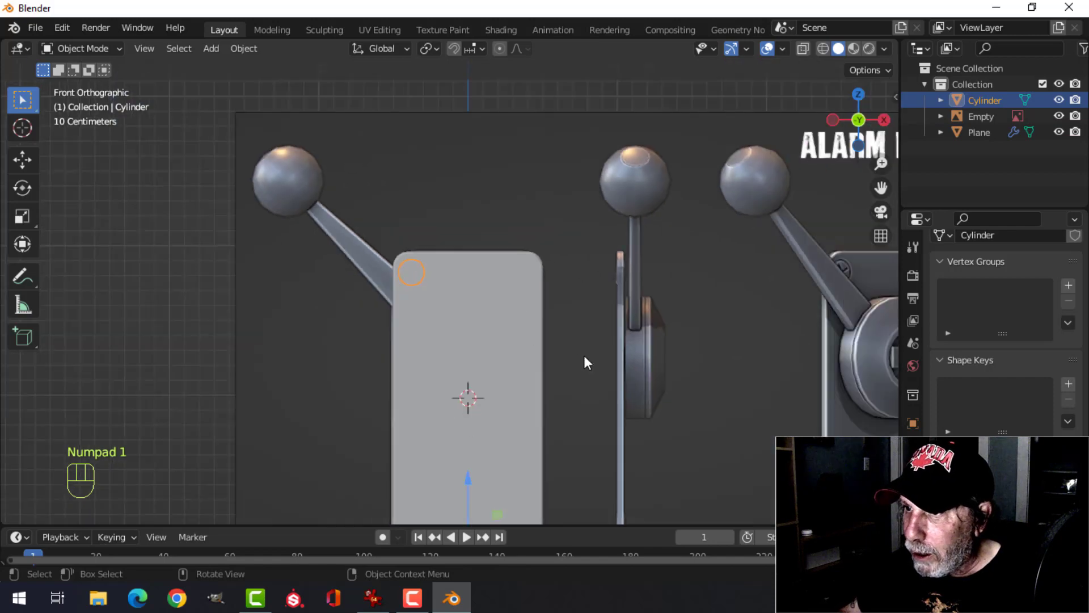
middle_click_drag(580, 339, 554, 255, "shift")
left_click(913, 447)
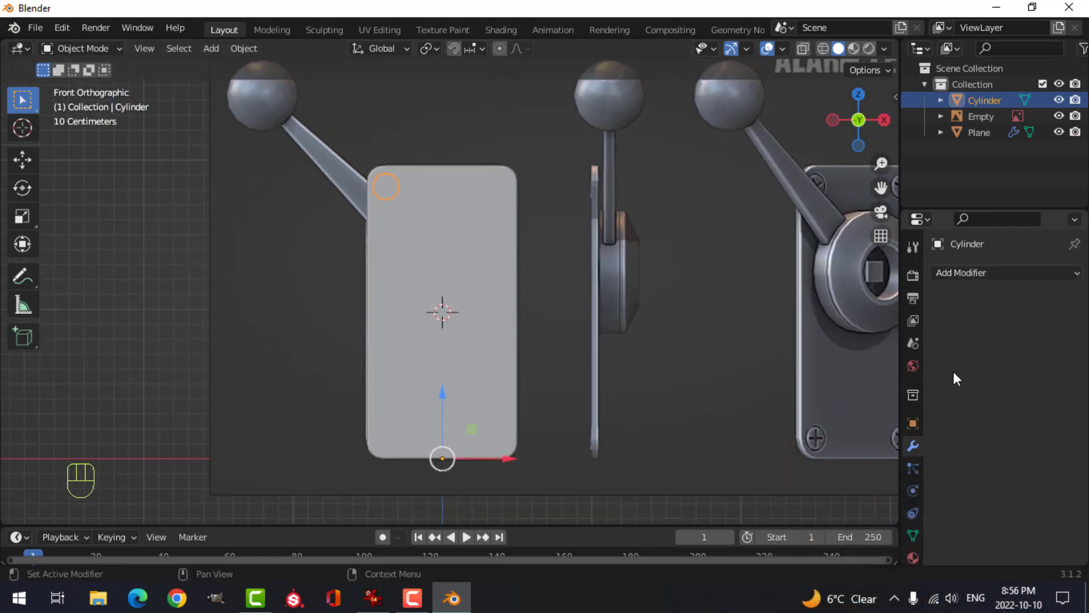
left_click(968, 278)
left_click(788, 457)
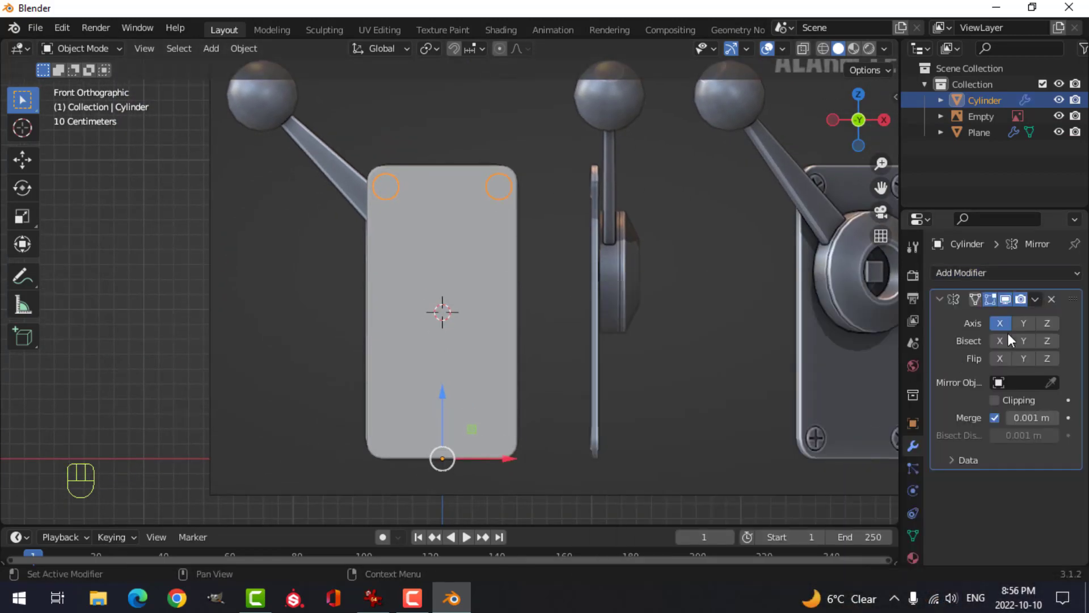
left_click(1050, 323)
scroll(648, 321, "up", 2)
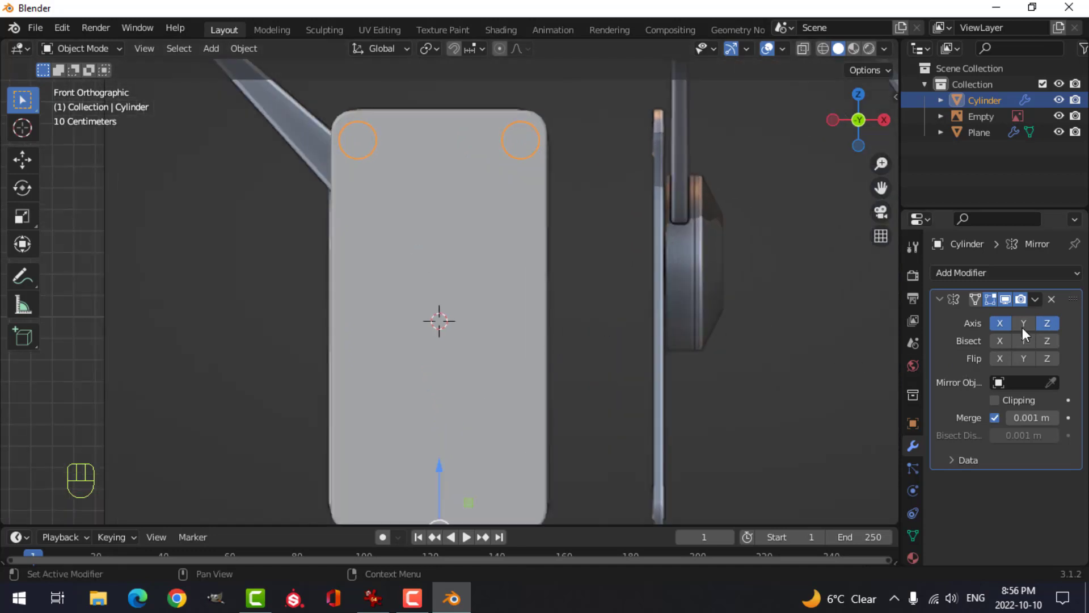
scroll(497, 311, "down", 2)
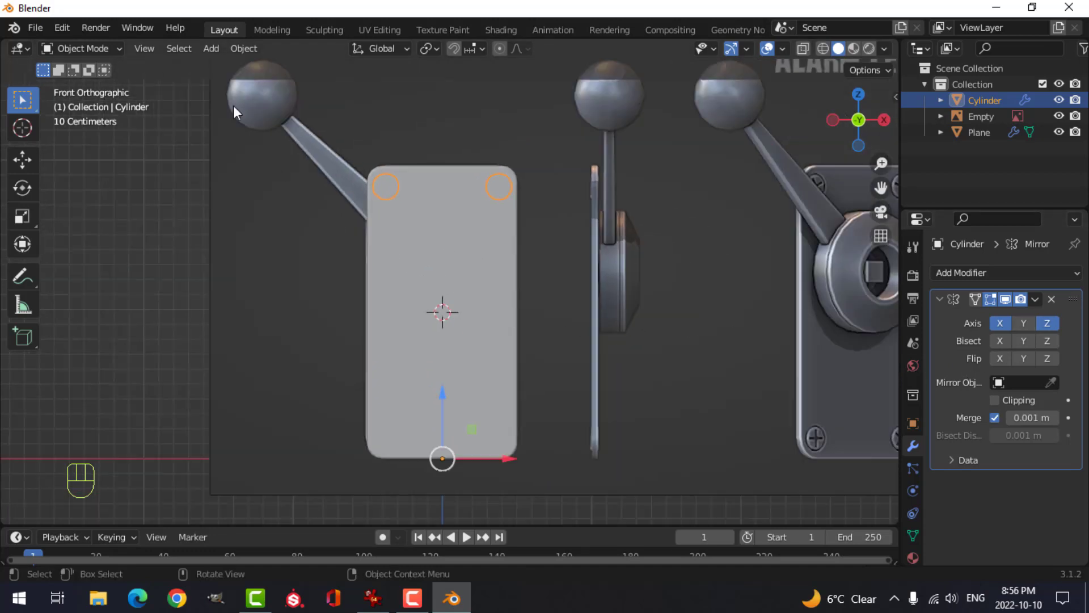
- Set the screw cylinder's origin to the 3D cursor so it mirrors into all four plate corners
left_click(234, 49)
mouse_move(260, 83)
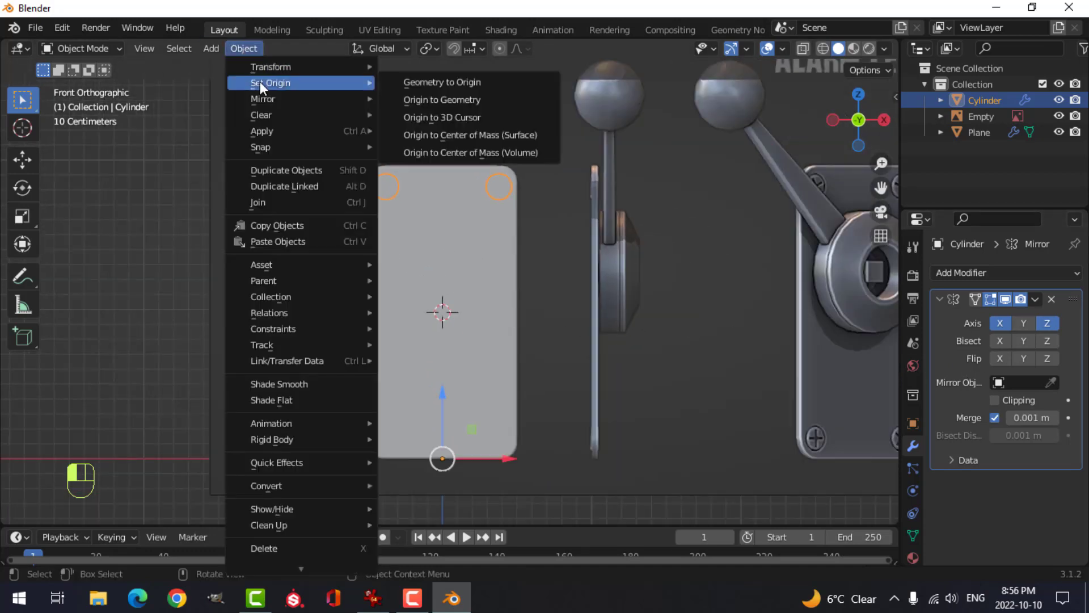
left_click(444, 117)
mouse_move(397, 190)
middle_mouse_down()
mouse_move(520, 243)
mouse_move(394, 175)
middle_mouse_up()
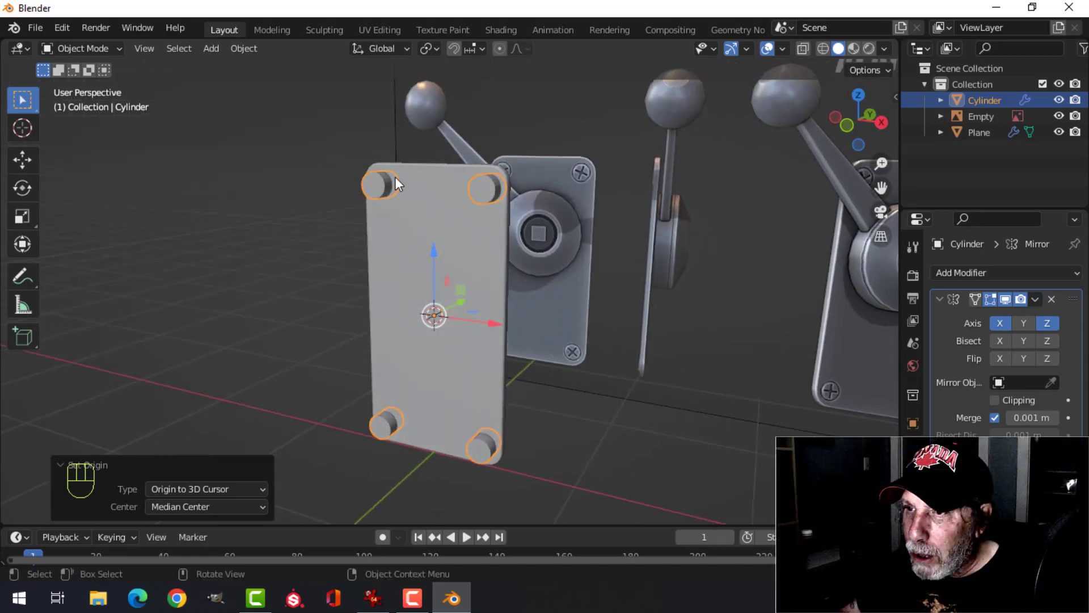
- Add a Boolean modifier to the backplate and place it above the Weighted Normal modifier
middle_click_drag(539, 273, 462, 297)
left_click(440, 271)
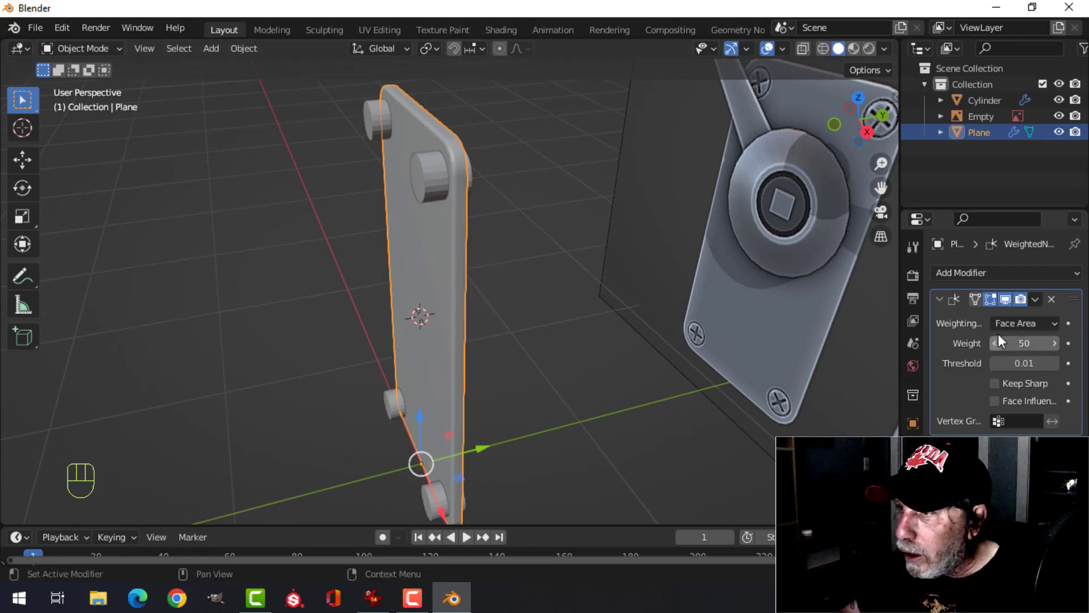
left_click(940, 299)
left_click(964, 273)
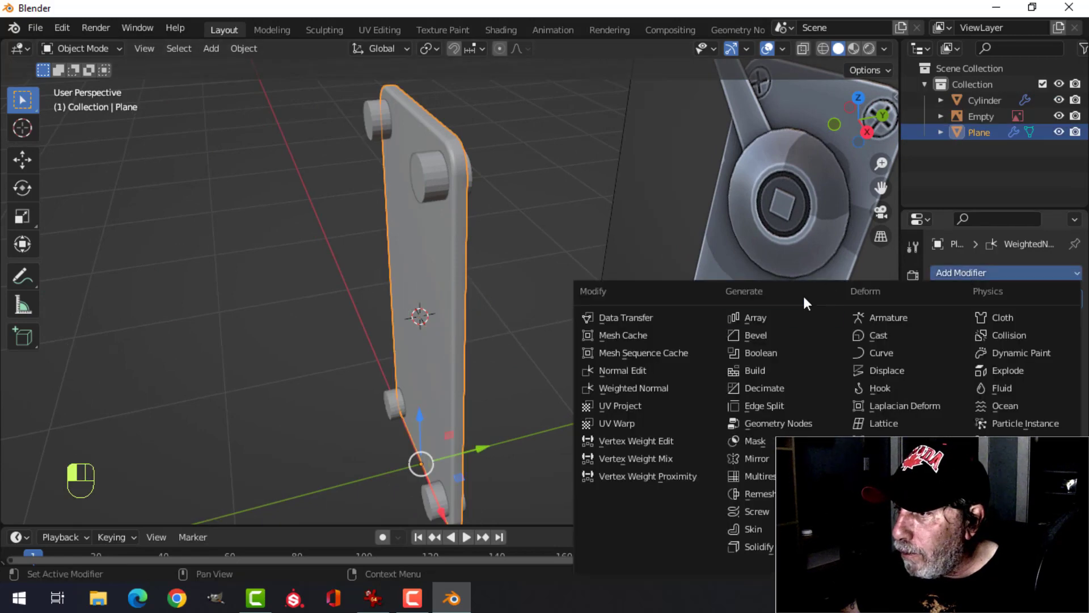
left_click(774, 348)
left_click_drag(1071, 316, 1071, 297)
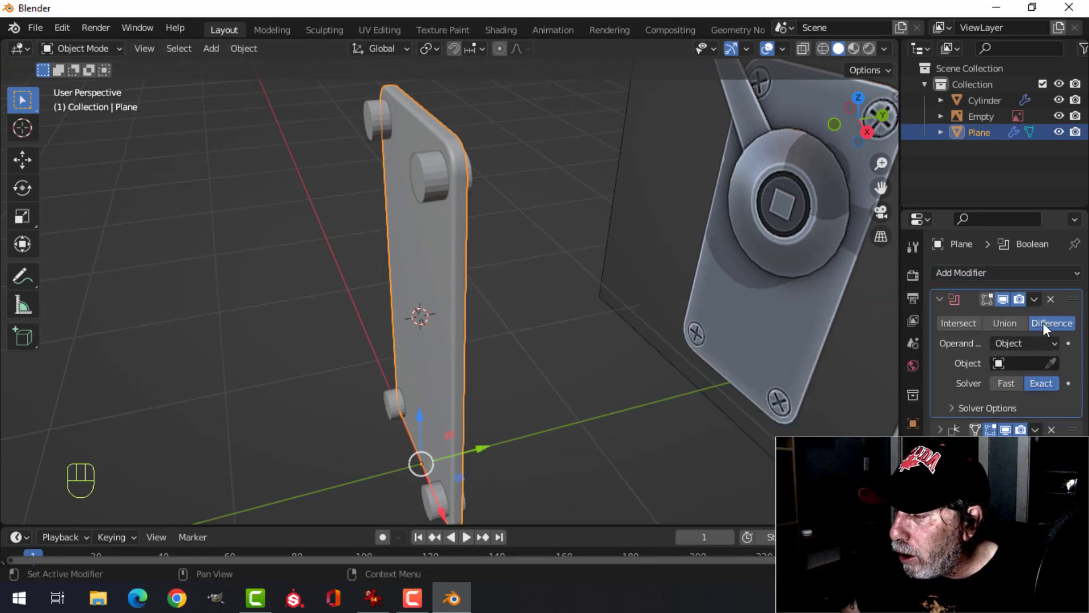
- Set the mirrored screw cylinder as the Boolean Difference object and apply the modifier to the backplate
left_click(1050, 363)
left_click(454, 178)
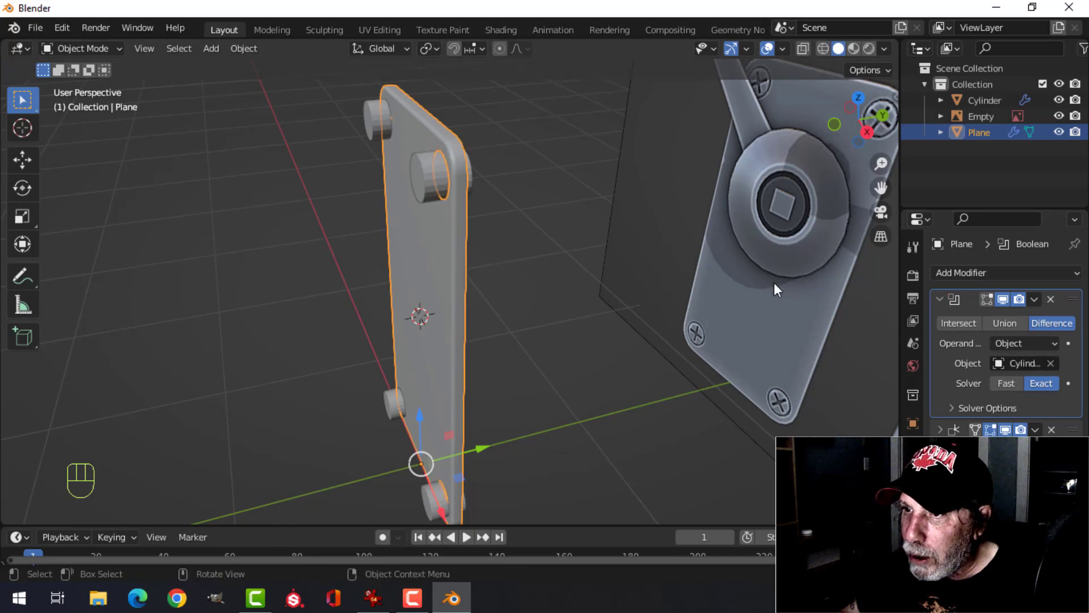
left_click(1032, 299)
left_click(965, 316)
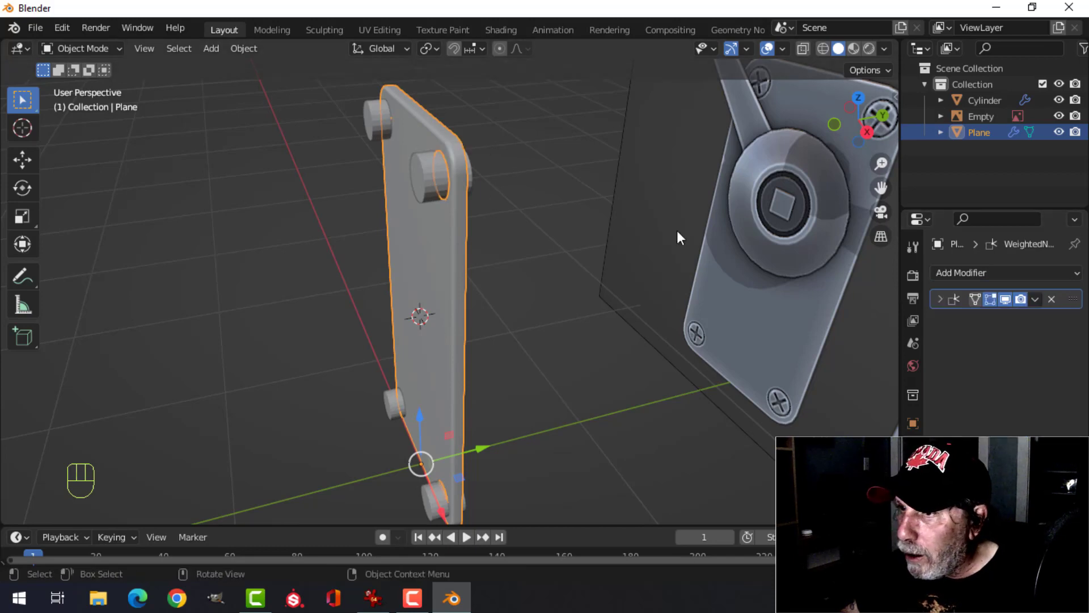
- Delete the mirrored screw cylinder used as the cutter
left_click(412, 164)
key("x")
left_click(415, 164)
- Edit the backplate mesh and select the edge loops around its two upper screw holes
middle_click_drag(415, 164, 481, 317)
left_click(471, 229)
key("Tab")
scroll(452, 275, "up", 3)
key("alt+a")
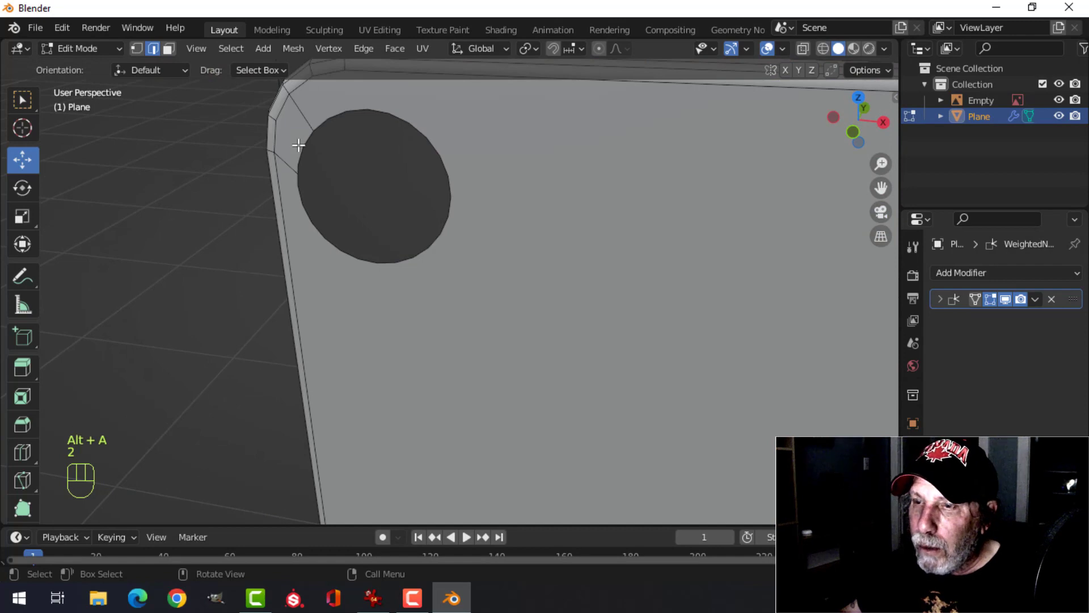
left_click(300, 145, "alt+shift")
left_click(419, 118, "alt+shift")
scroll(510, 221, "down", 4)
middle_click_drag(530, 243, 369, 210, "shift")
scroll(294, 192, "up", 1)
left_click(364, 144, "alt+shift")
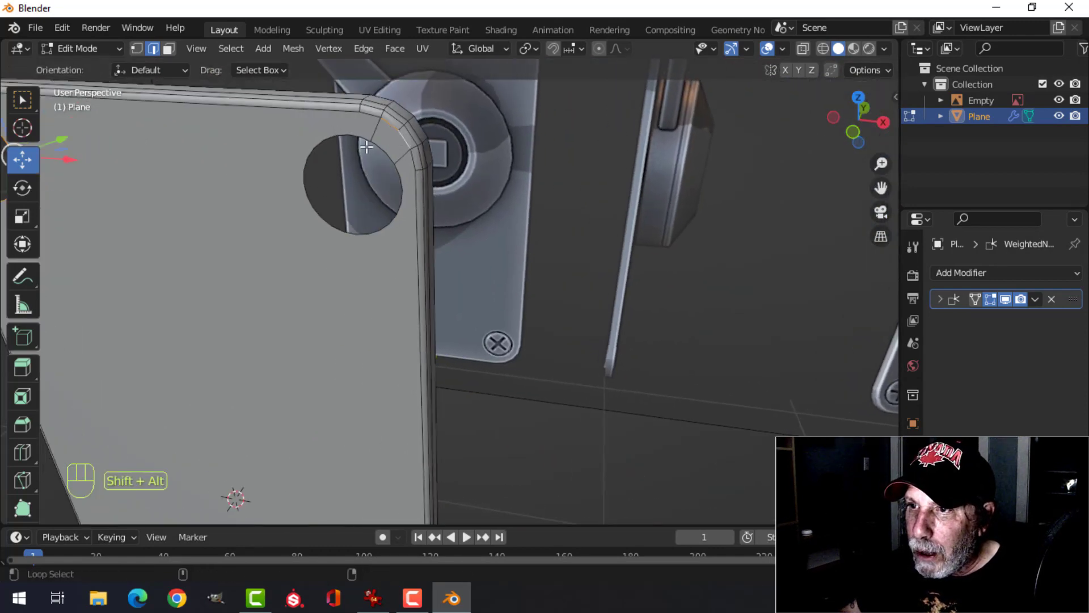
left_click(342, 133, "alt+shift")
- Add the edge loops around the two lower screw holes to the selection
scroll(358, 253, "down", 3)
middle_click_drag(375, 285, 377, 99, "shift")
scroll(418, 301, "up", 2)
middle_click_drag(414, 330, 413, 258, "shift")
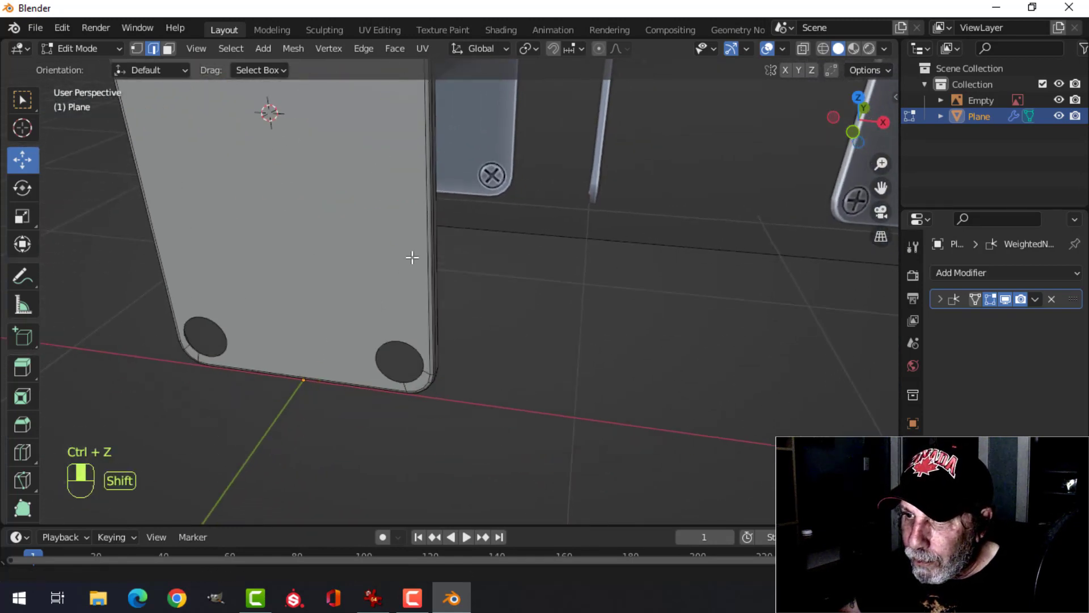
left_click(400, 344, "alt+shift")
middle_click_drag(308, 385, 417, 360, "shift")
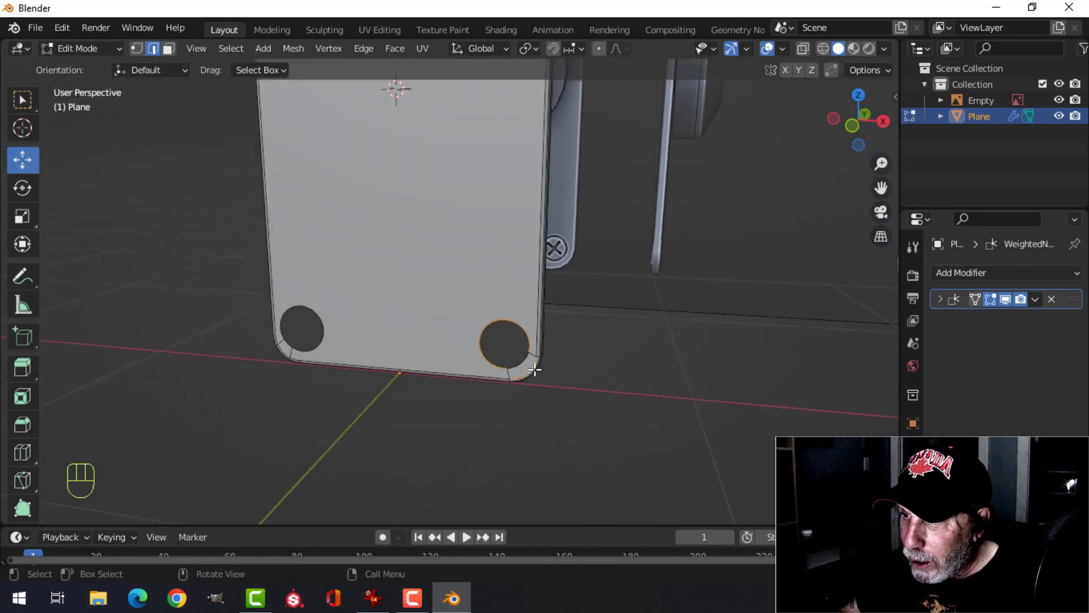
key("ctrl+z")
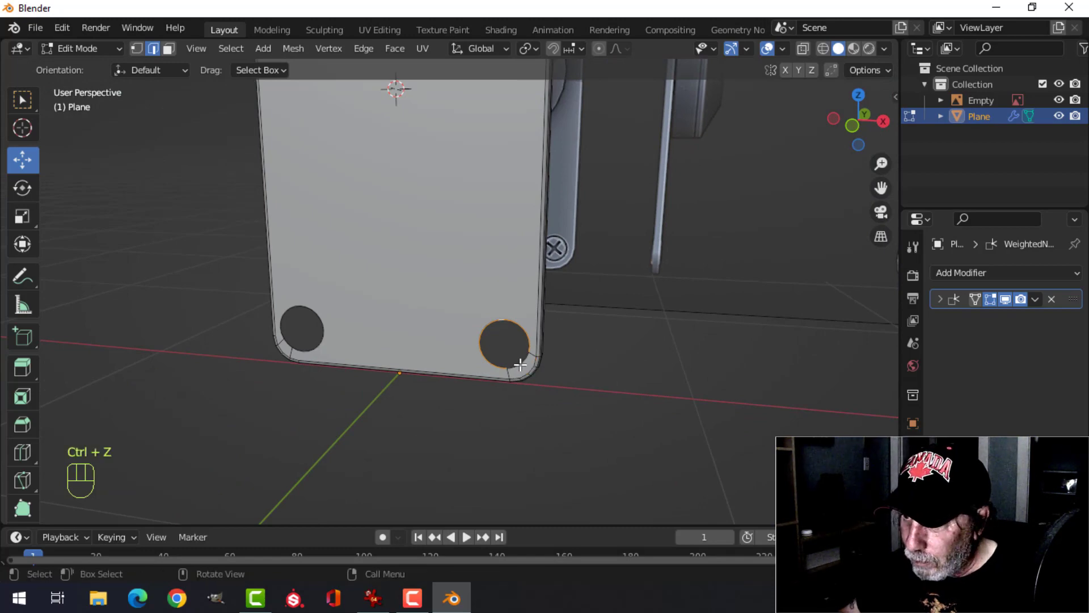
left_click(306, 347, "alt+shift")
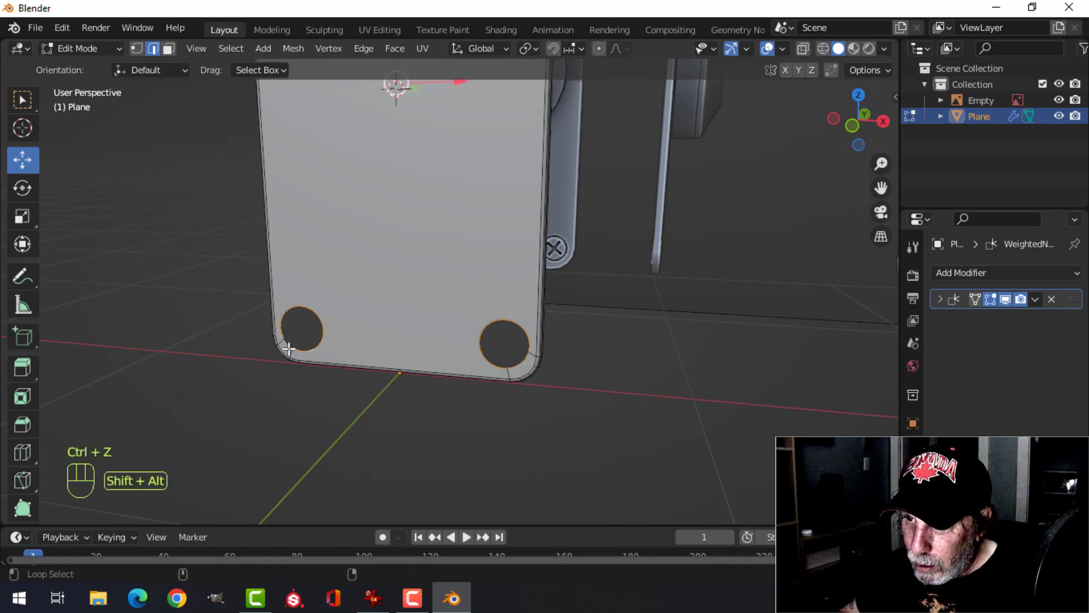
middle_click_drag(377, 243, 420, 278, "shift")
key("ctrl+z")
middle_click_drag(347, 384, 513, 296)
- Extrude the selected hole edges about 0.02 m inward along Y to form the inner walls of the screw holes
key("e")
right_click(513, 299)
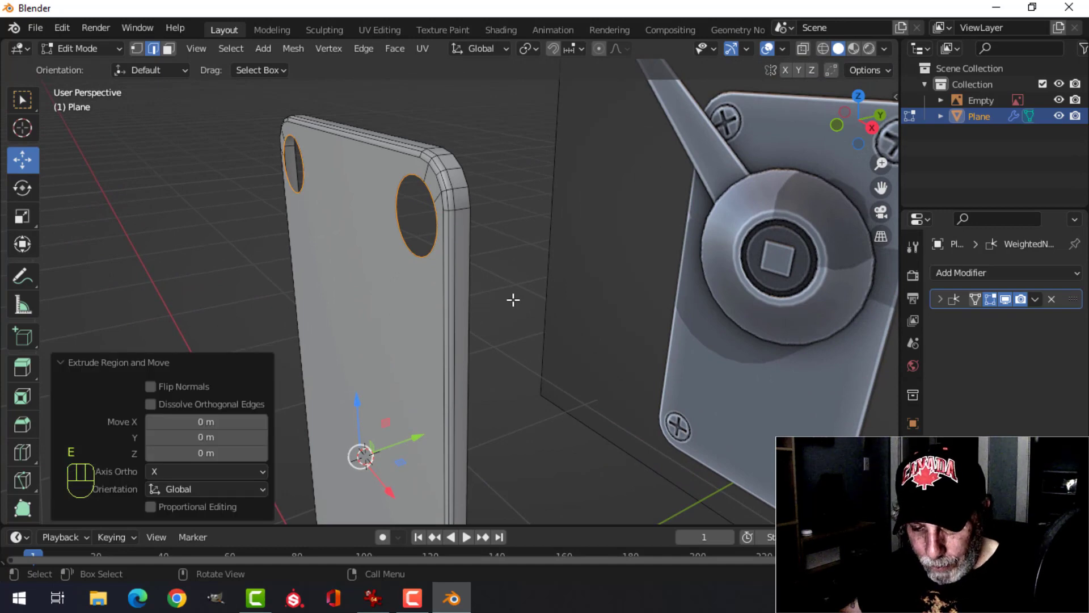
key("g")
key("y")
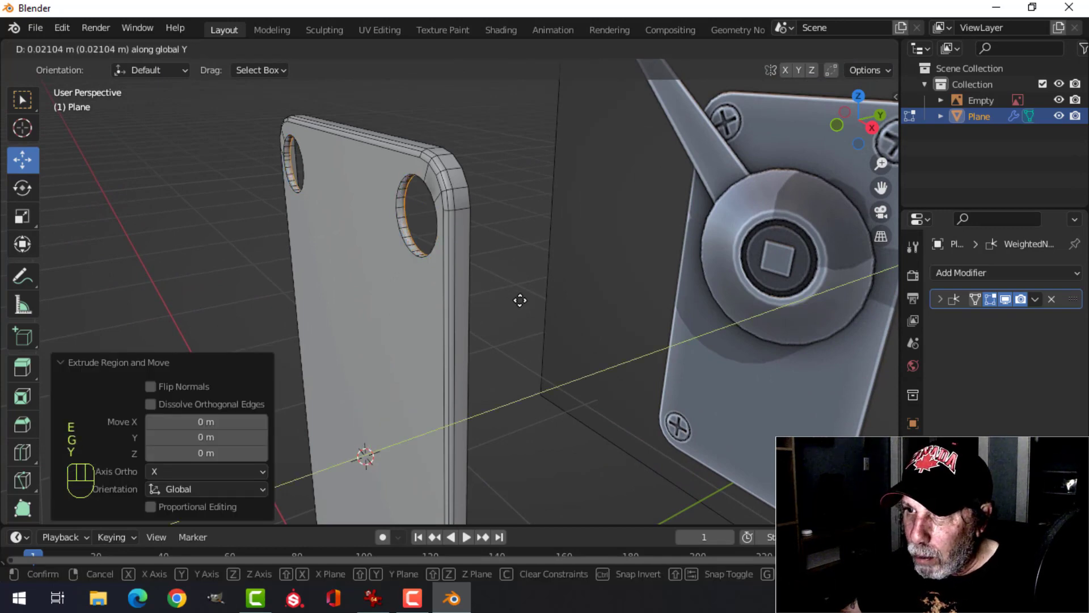
left_click(523, 300)
- Clear the selection and select the front rim loops of all four screw holes
middle_click_drag(523, 300, 528, 199)
key("alt+a")
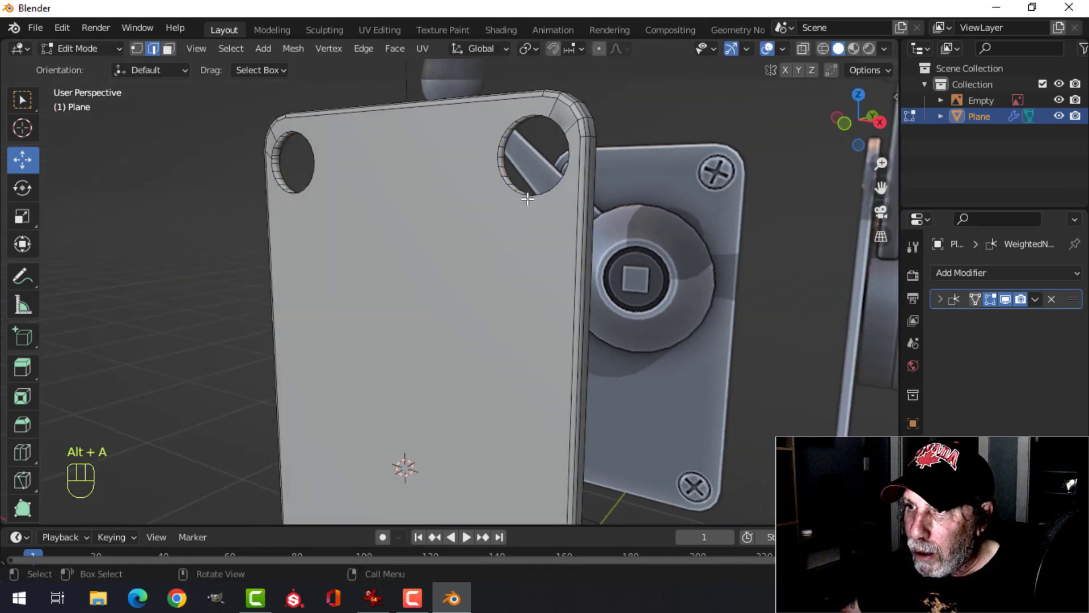
left_click(528, 129, "alt+shift")
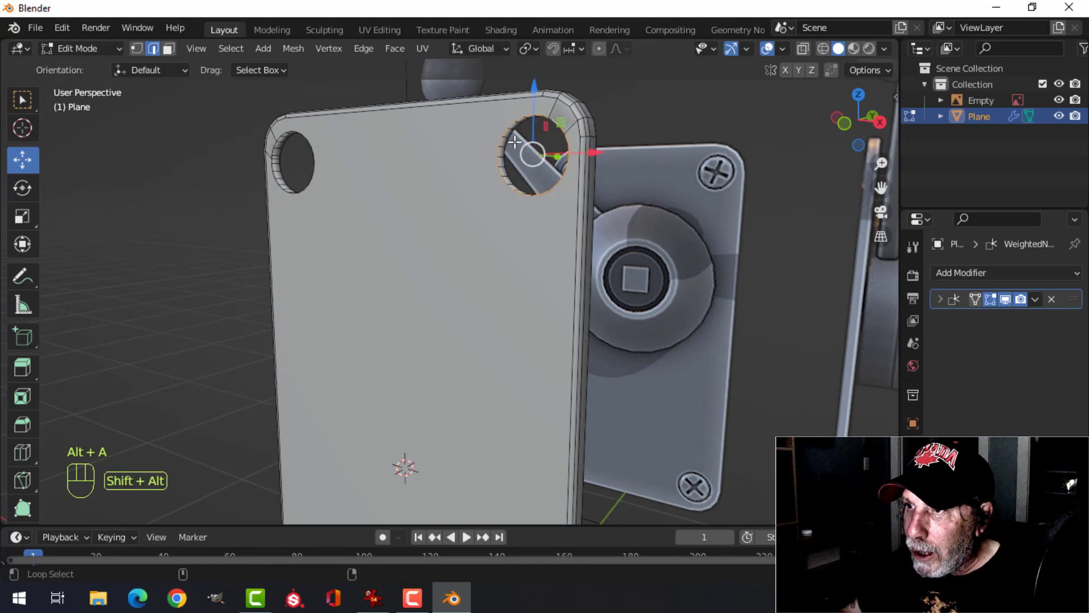
left_click(282, 148, "alt+shift")
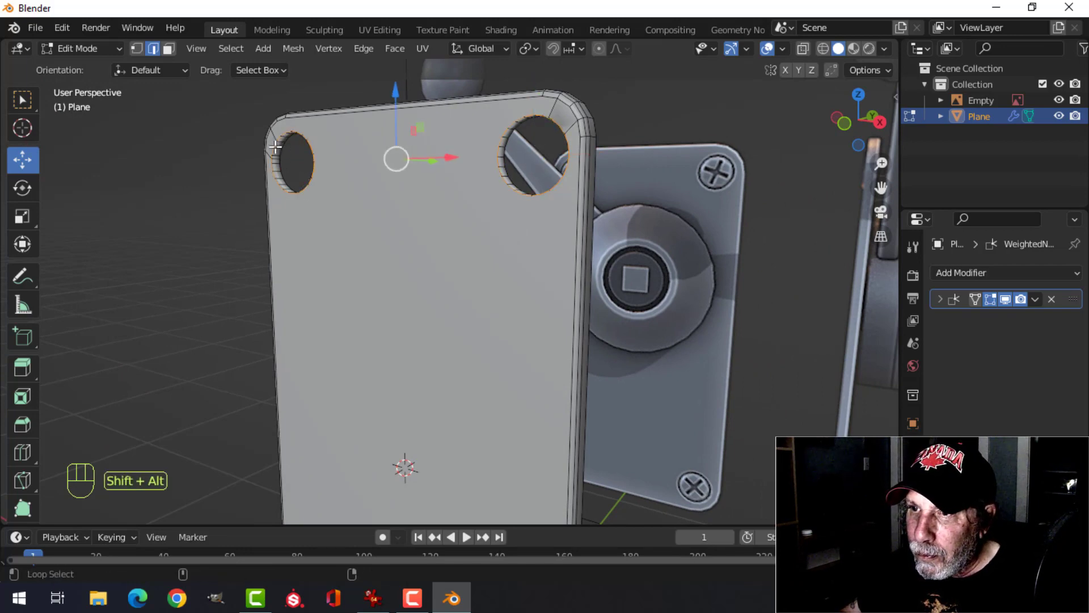
scroll(357, 319, "down", 4)
middle_click_drag(358, 319, 461, 219)
scroll(462, 219, "up", 6)
- Bevel the hole rims with one segment about 0.0075 m wide and return to Object Mode with nothing selected
key("ctrl+b")
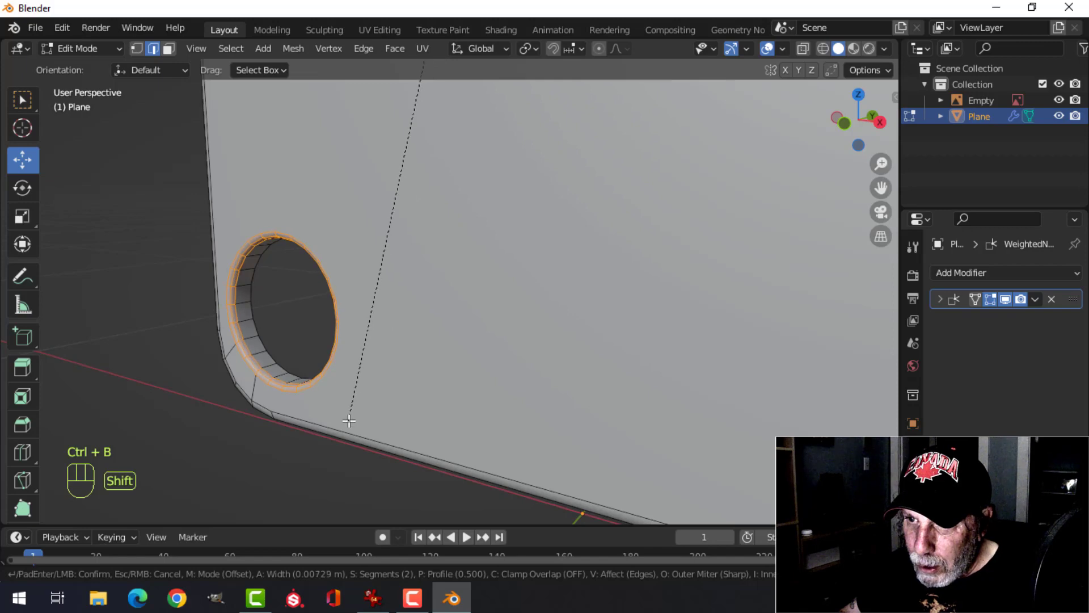
scroll(345, 422, "down", 1, "shift")
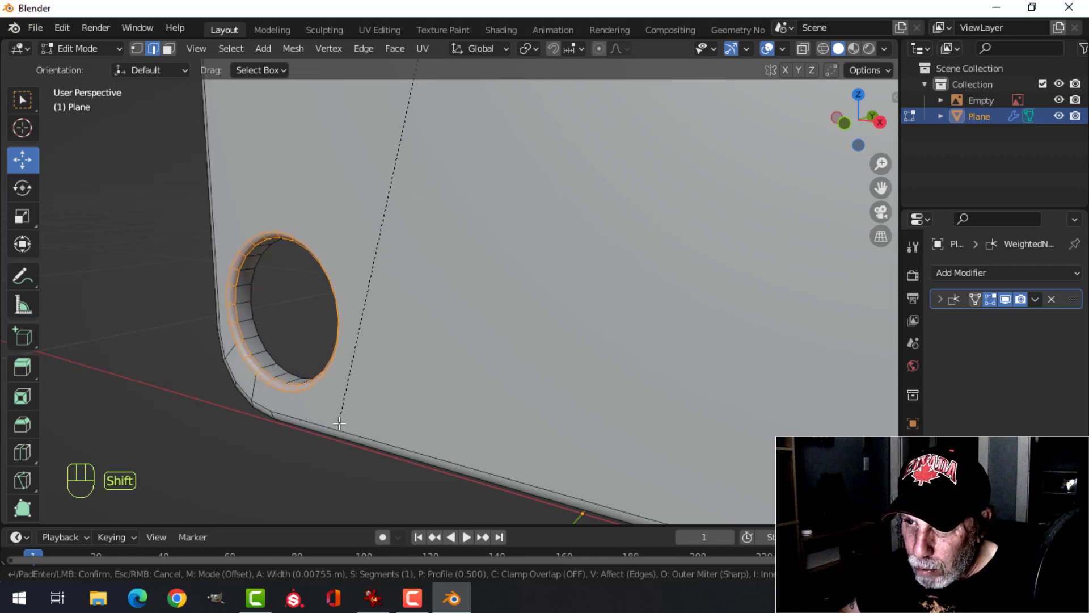
left_click(339, 422)
key("Tab")
scroll(438, 316, "down", 3)
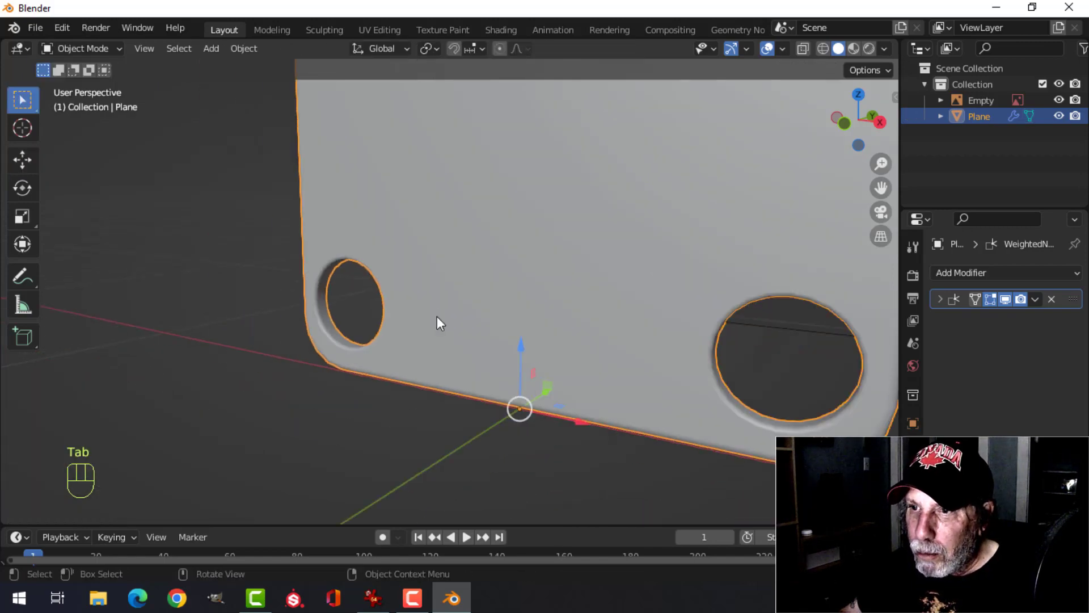
key("alt+a")
middle_click_drag(498, 301, 556, 239)
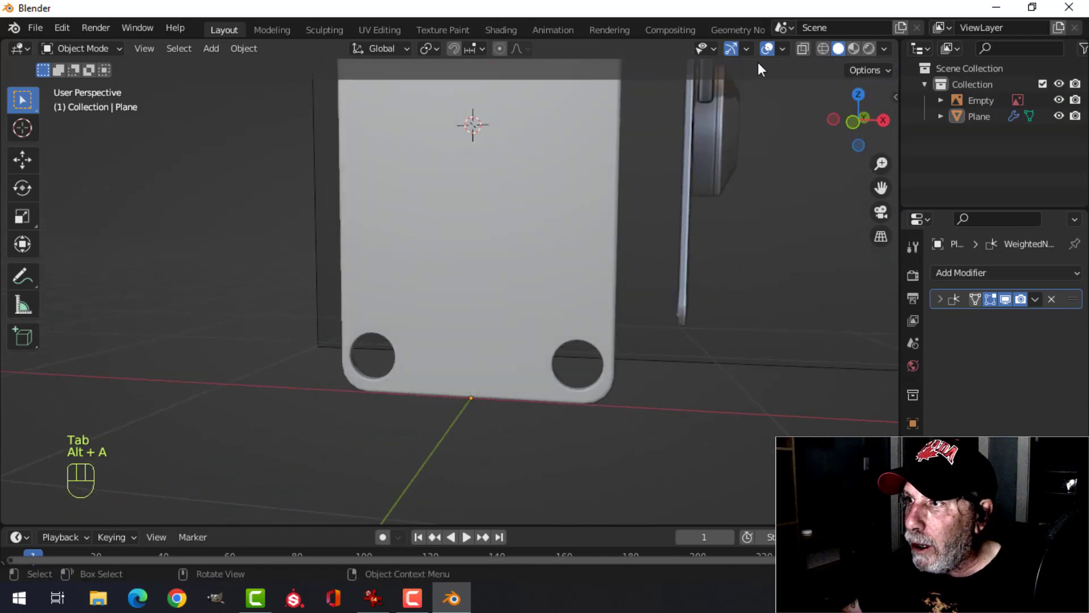
- Show the Statistics overlay and enable Cavity in the viewport shading
left_click(782, 49)
left_click(684, 179)
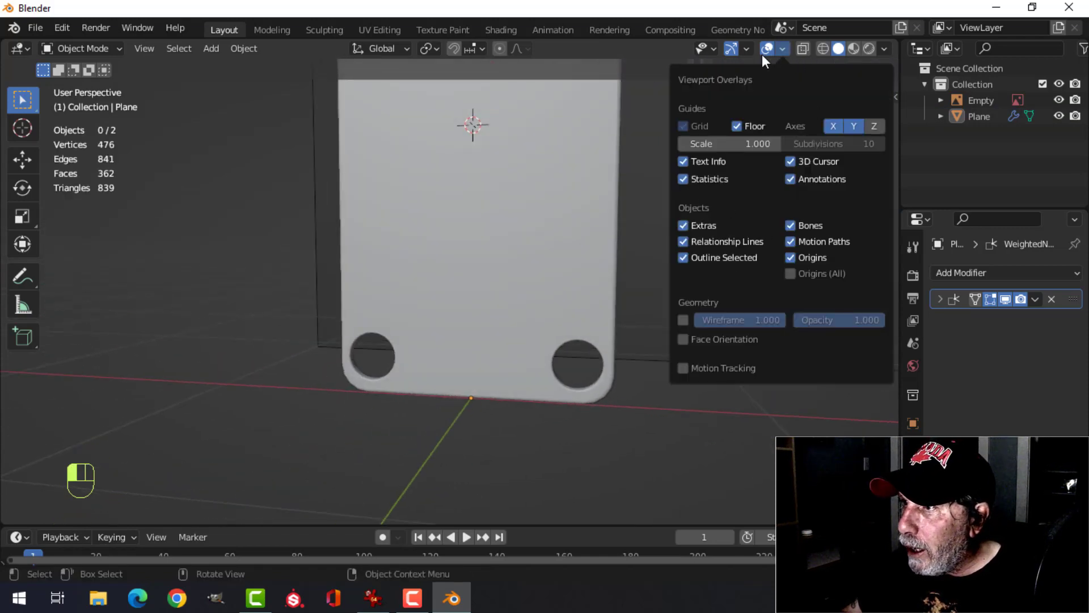
left_click(783, 50)
left_click(785, 46)
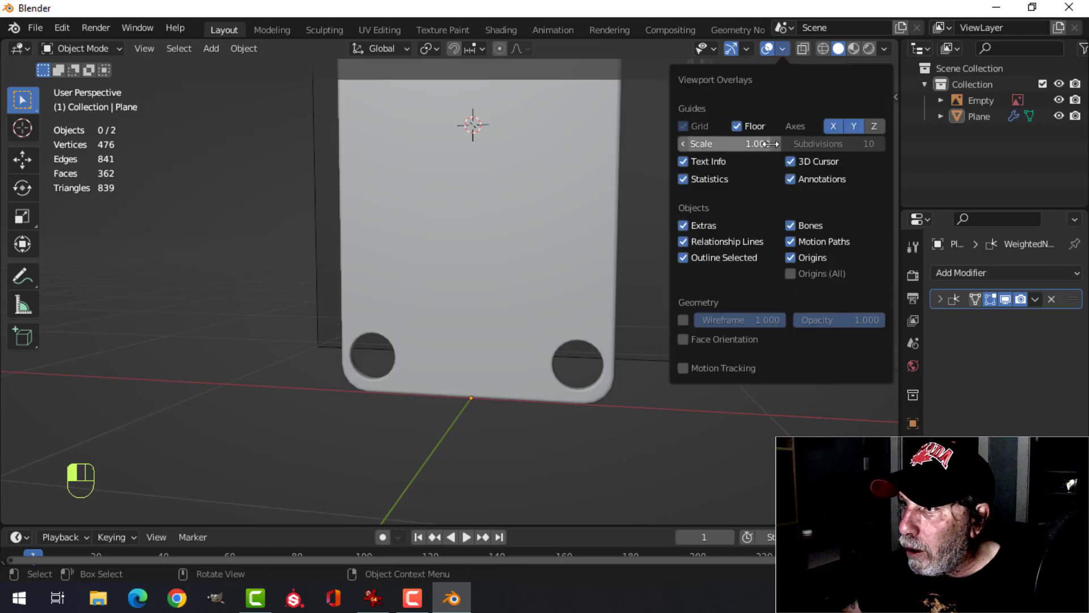
left_click(880, 49)
left_click(883, 50)
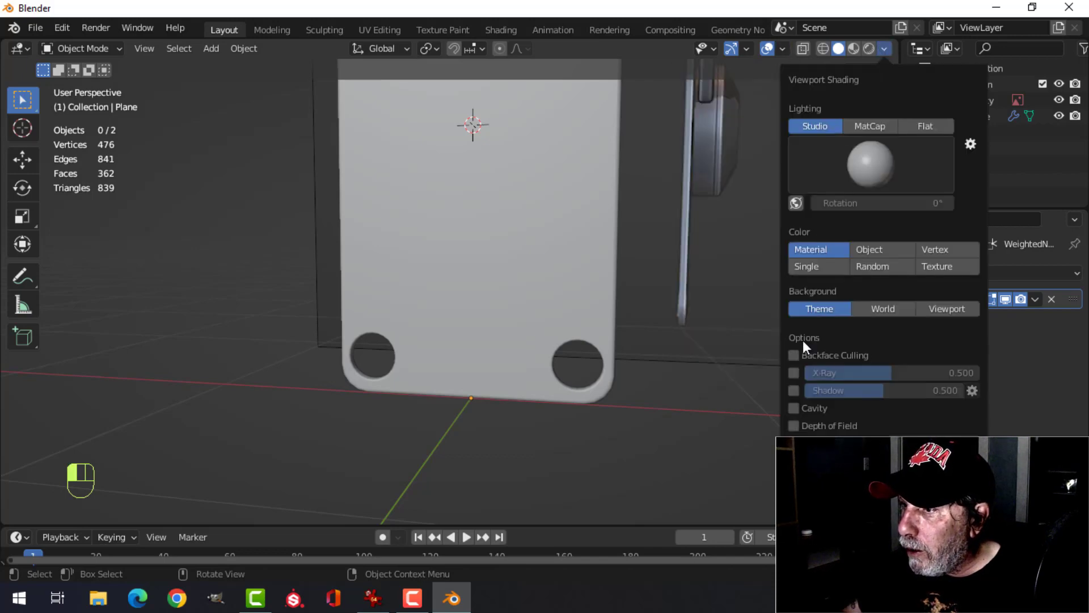
left_click(792, 407)
- Select the outer rim loop of the plate's upper-left hole and snap the 3D cursor to its centre
scroll(561, 293, "down", 3)
middle_click_drag(444, 266, 465, 353, "shift")
mouse_move(475, 335)
middle_mouse_down()
mouse_move(537, 270)
mouse_move(510, 283)
middle_mouse_up()
scroll(572, 261, "down", 2)
middle_click_drag(511, 282, 484, 282)
scroll(428, 224, "up", 3)
middle_click_drag(428, 224, 455, 302, "shift")
scroll(426, 243, "up", 3)
key("Tab")
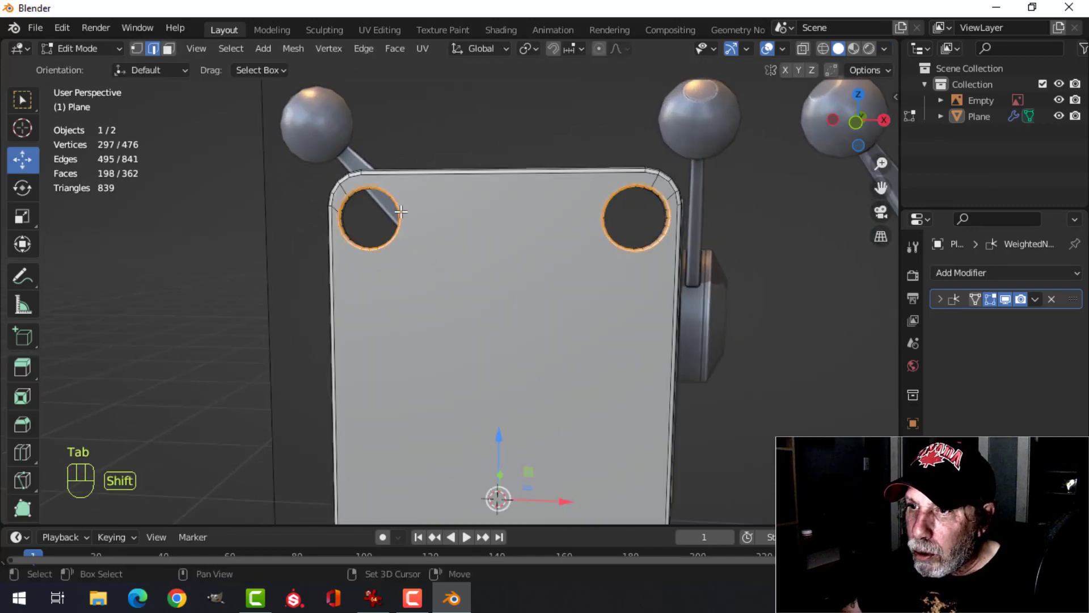
scroll(440, 281, "up", 4)
key("alt+a")
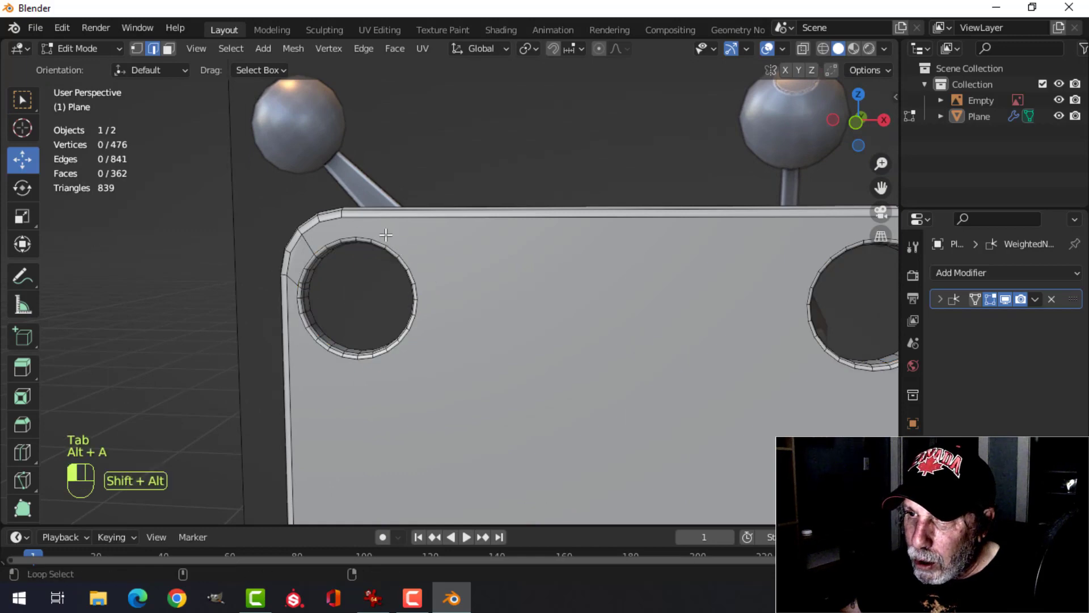
left_click(310, 256, "alt+shift")
left_click(310, 258, "alt+shift")
scroll(437, 280, "up", 3)
middle_click_drag(437, 280, 487, 288, "shift")
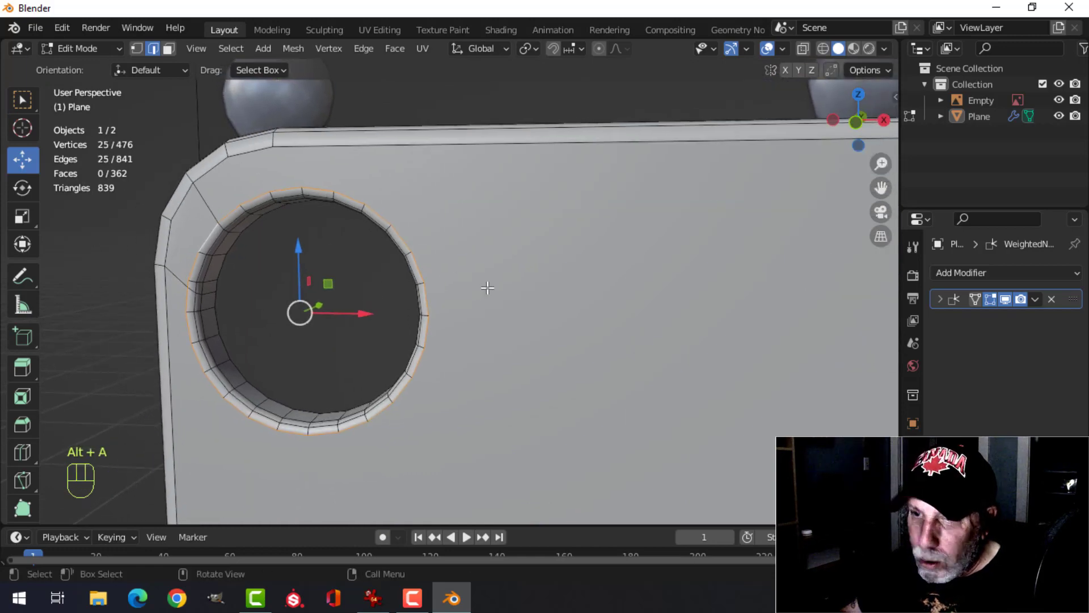
key("shift+s")
left_click(502, 380)
- Add a 16-vertex circle scaled to 0.1 at the 3D cursor and rotate it 90° about X
key("Tab")
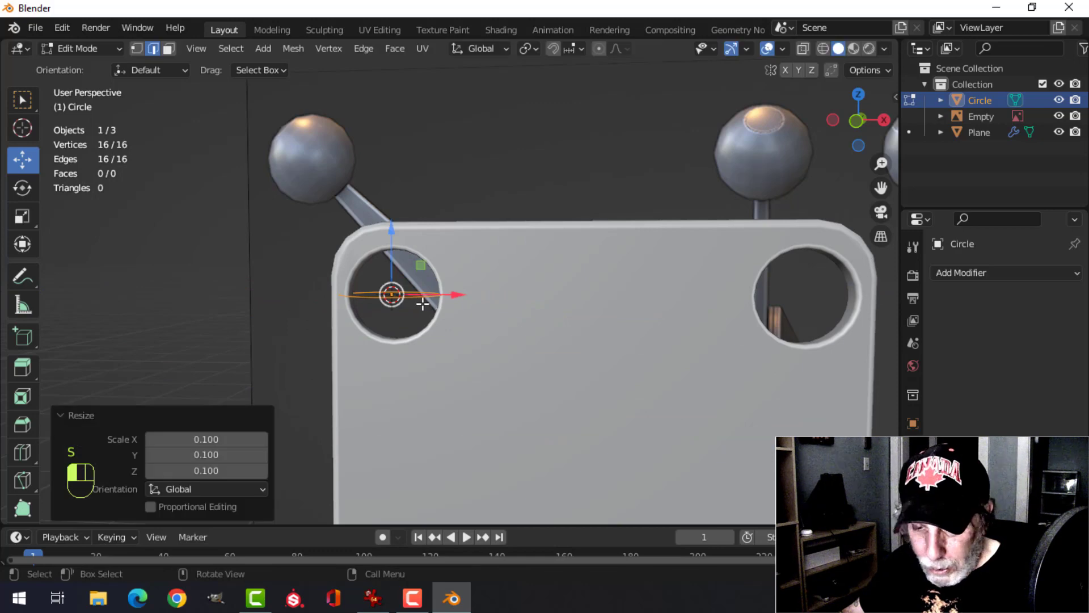
key("r")
key("x")
key("9")
key("0")
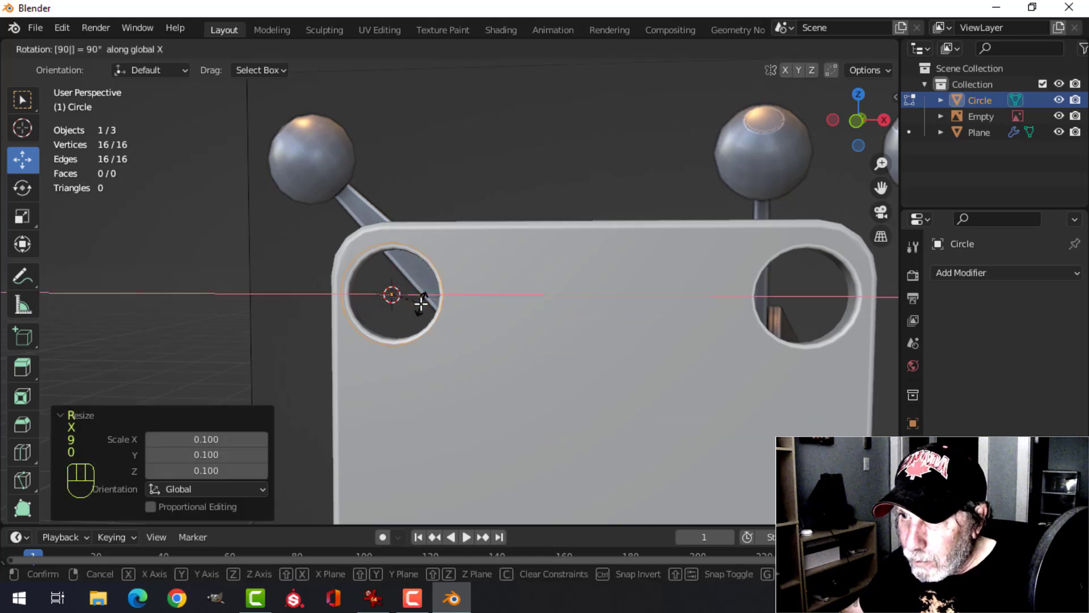
key("Return")
- Scale the circle to about 0.83 to fit inside the hole and move it along Y slightly in front of the plate
scroll(463, 299, "down", 1)
scroll(464, 299, "up", 3)
key("s")
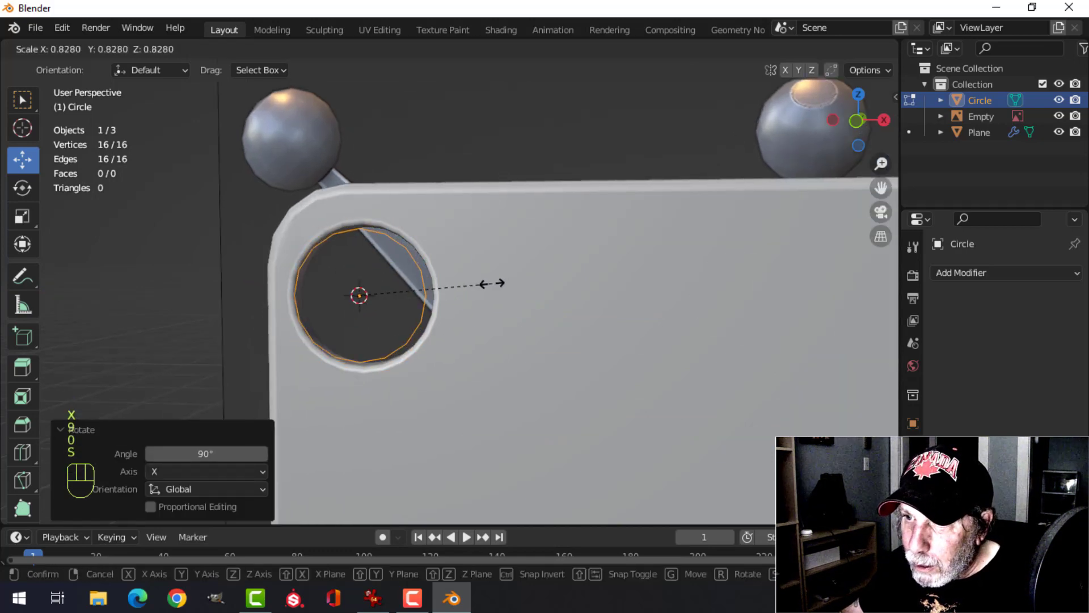
left_click(499, 282)
middle_click_drag(498, 280, 413, 284)
left_click_drag(413, 285, 389, 288)
middle_click_drag(475, 309, 473, 347, "shift")
- Fill the circle with a face and extrude it along Y into a thick screw-head disc
key("f")
key("e")
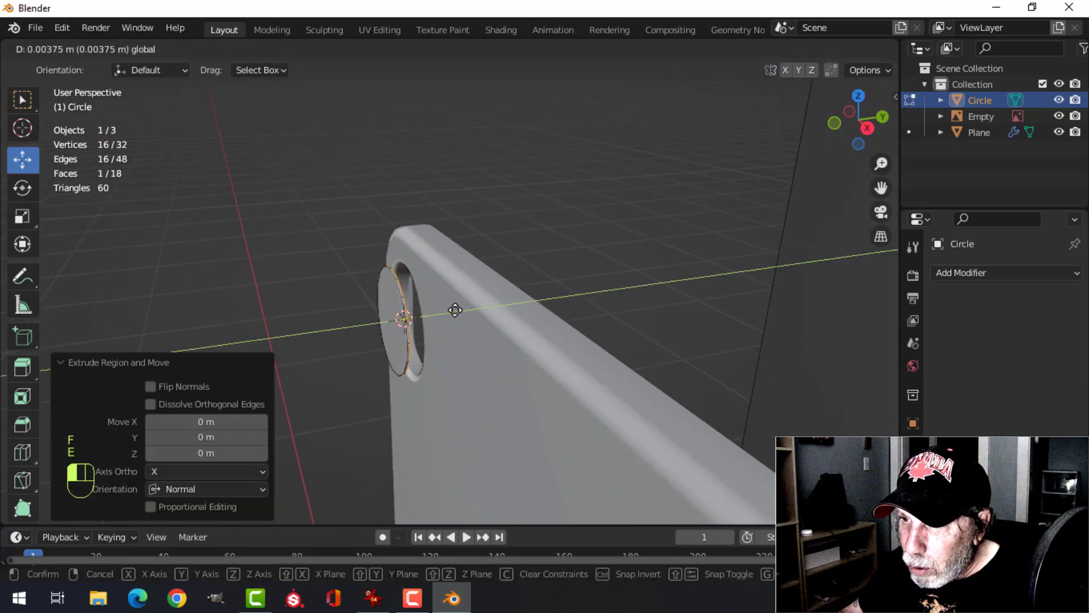
left_click(465, 305)
middle_click_drag(465, 305, 505, 326)
- Bevel the disc's front face edges with two segments at about 0.0074 m width and shade the disc smooth
key("3")
key("ctrl+b")
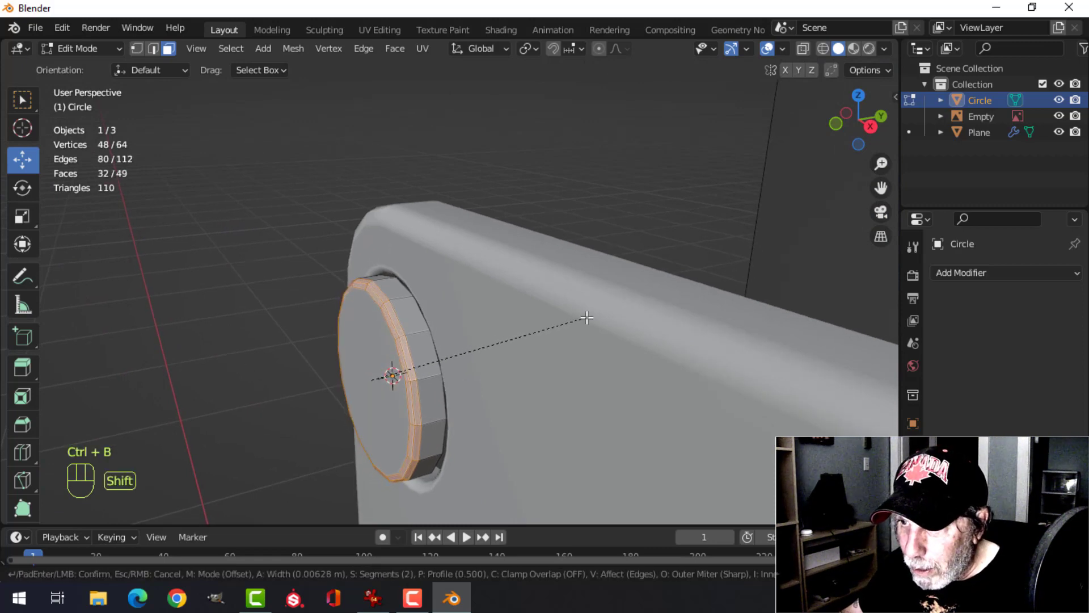
left_click(600, 314)
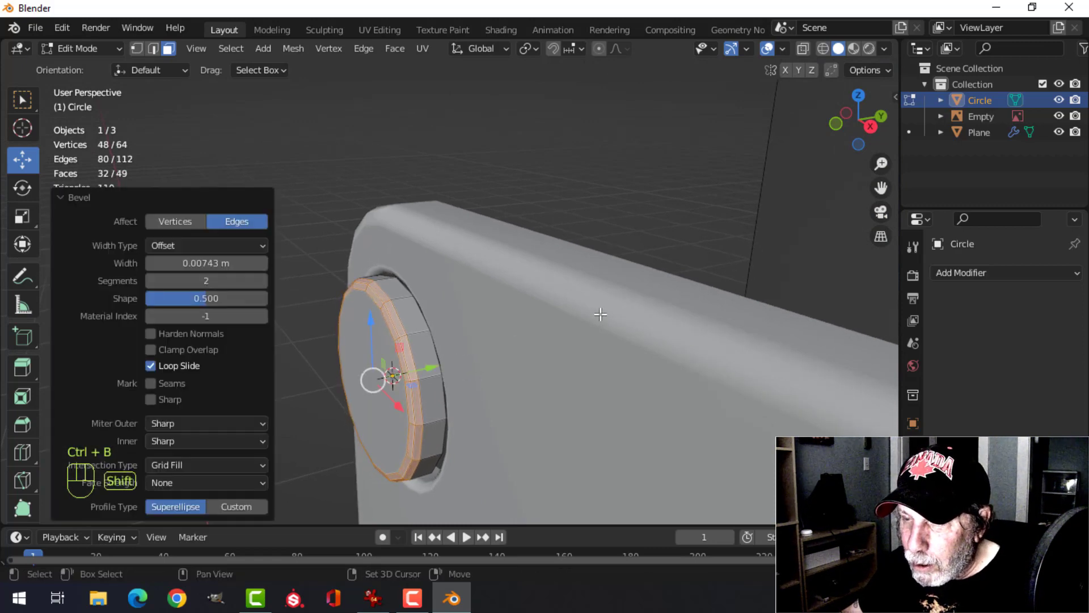
key("Tab")
right_click(379, 344)
key("Escape")
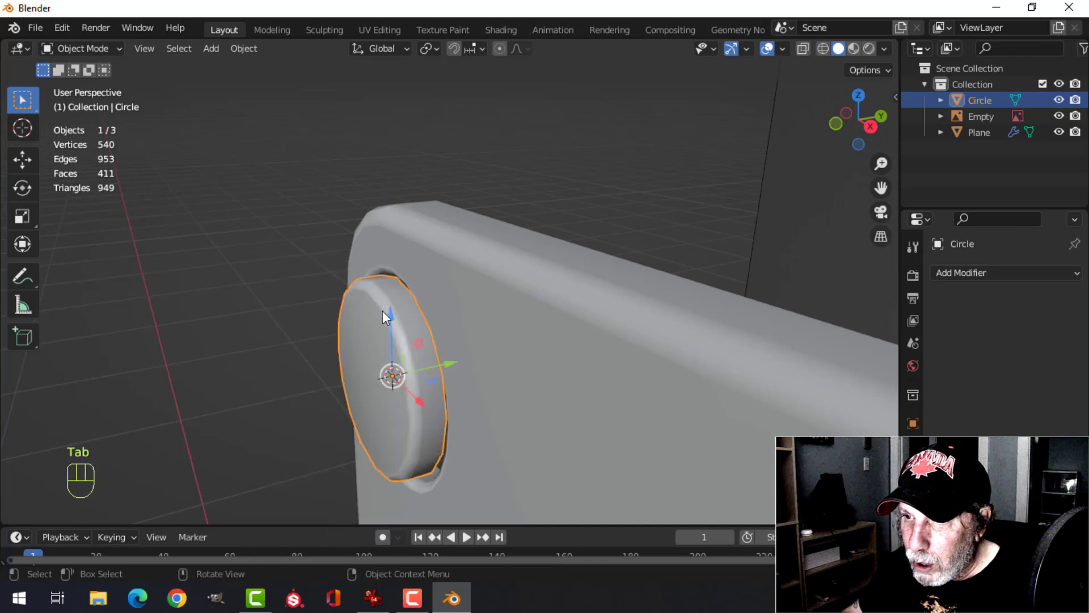
- Move the screw-head disc's whole mesh slightly in the front view to centre it in the corner hole
middle_click_drag(374, 323, 399, 318)
key("KP_1")
scroll(652, 361, "up", 4)
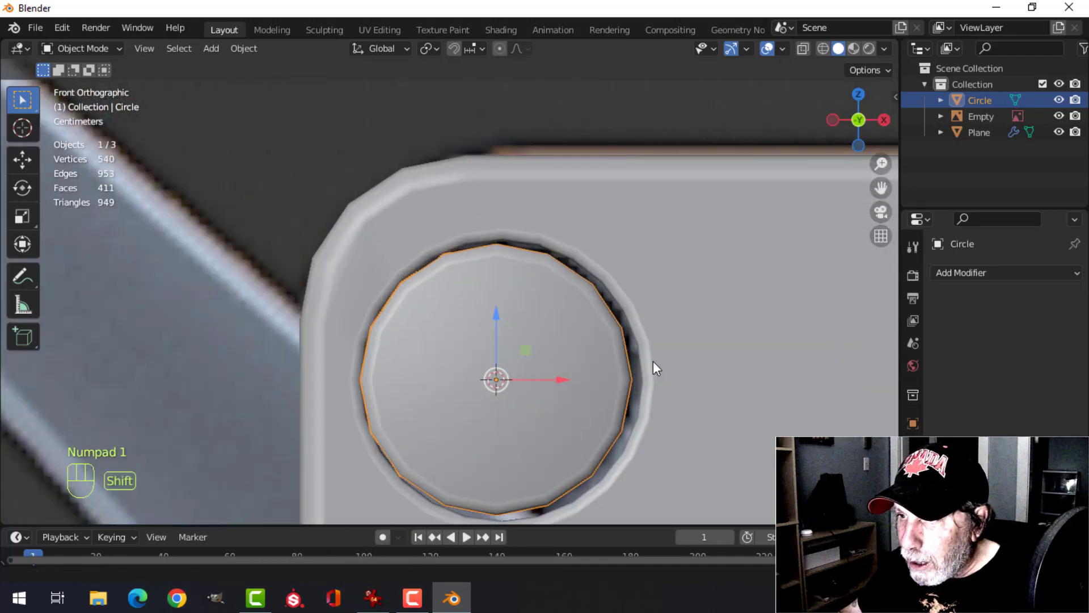
middle_click_drag(652, 361, 564, 353, "shift")
key("Tab")
key("a")
key("g")
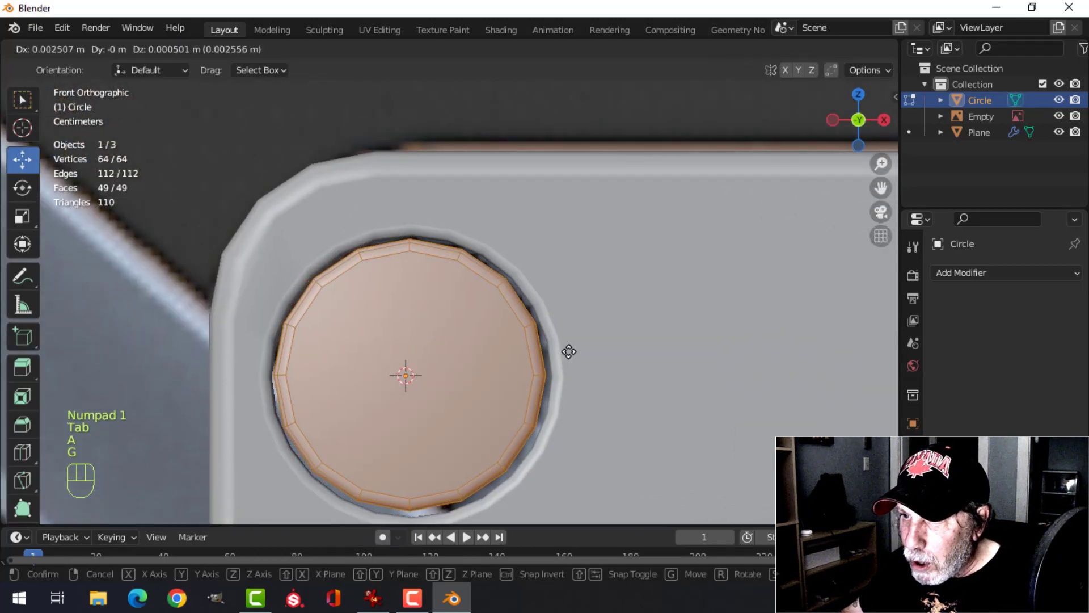
left_click(570, 351)
- Scale the whole disc mesh slightly so it fits with an even gap inside the hole
scroll(630, 356, "down", 4)
scroll(629, 356, "down", 3)
scroll(474, 345, "up", 3)
middle_click_drag(531, 332, 569, 324, "shift")
scroll(574, 318, "up", 3)
key("s")
left_click(554, 308)
- Connect opposite inner-rim vertices of the disc's front face with vertical edges through the centre and at three columns on its left half
key("alt+a")
key("1")
scroll(571, 325, "up", 2)
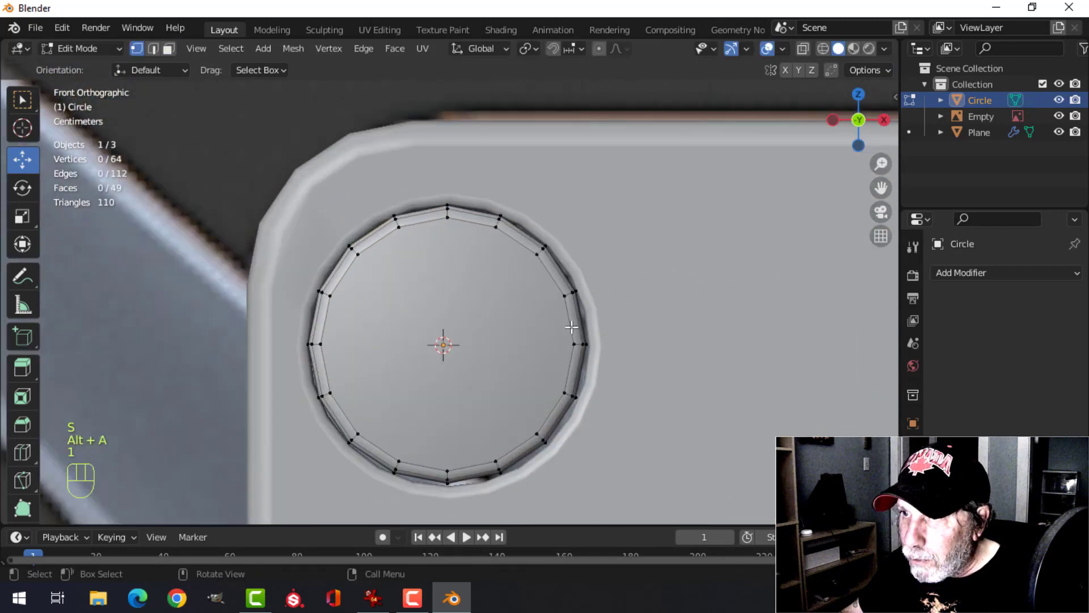
left_click(447, 217)
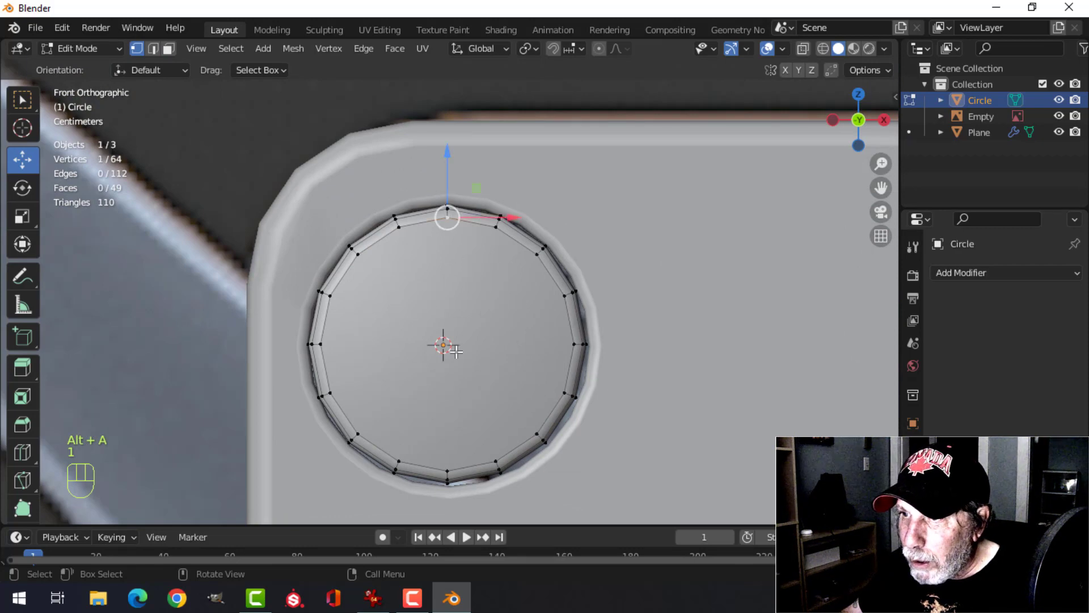
left_click(447, 470, "shift")
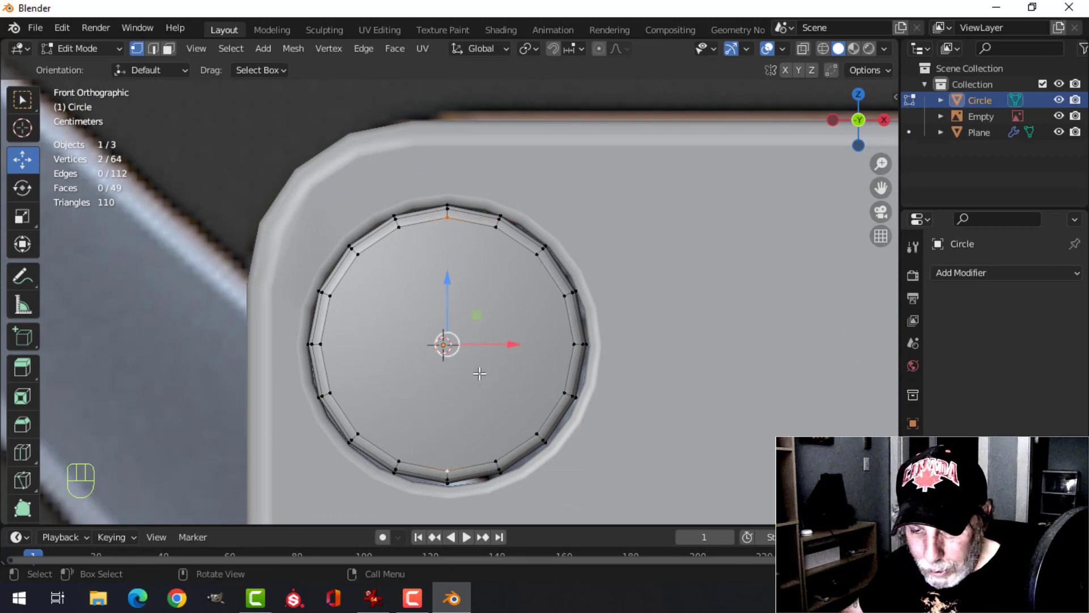
left_click(399, 227)
left_click(399, 460, "shift")
key("j")
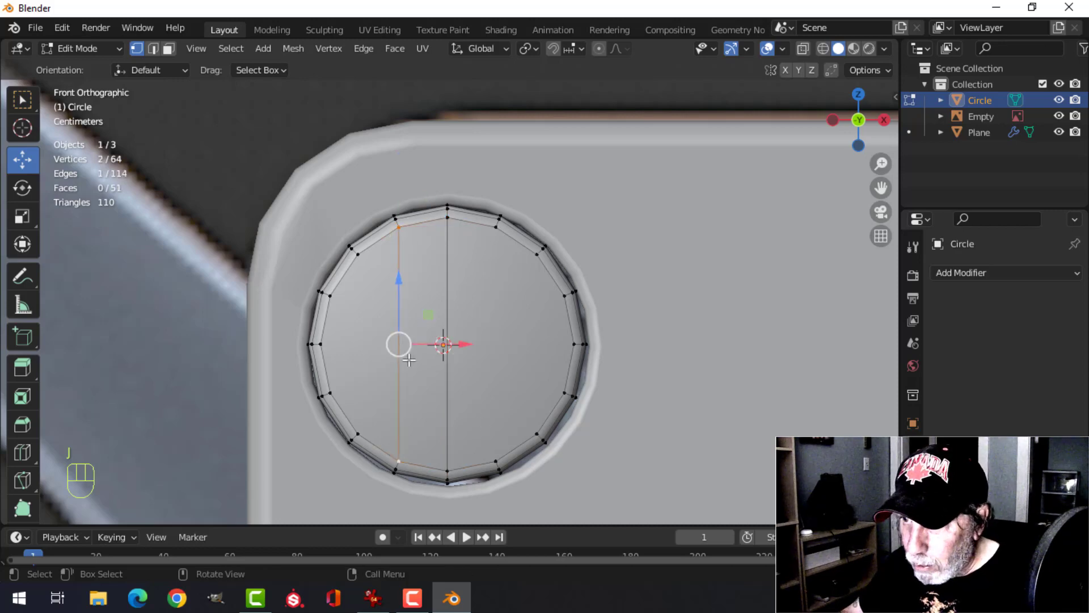
left_click(358, 254)
left_click(358, 434, "shift")
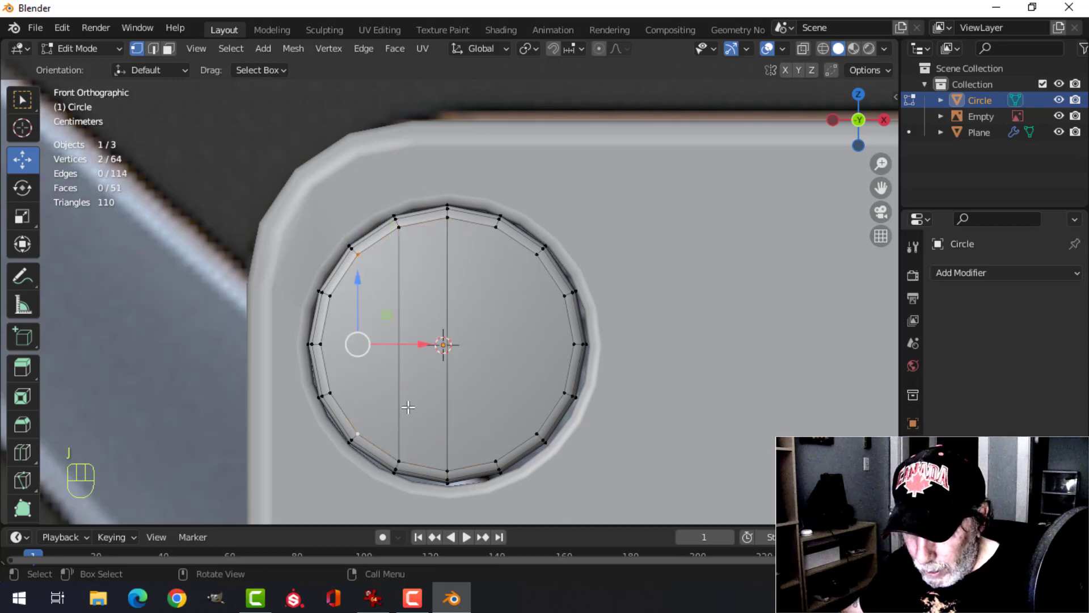
left_click(330, 295)
left_click(330, 392, "shift")
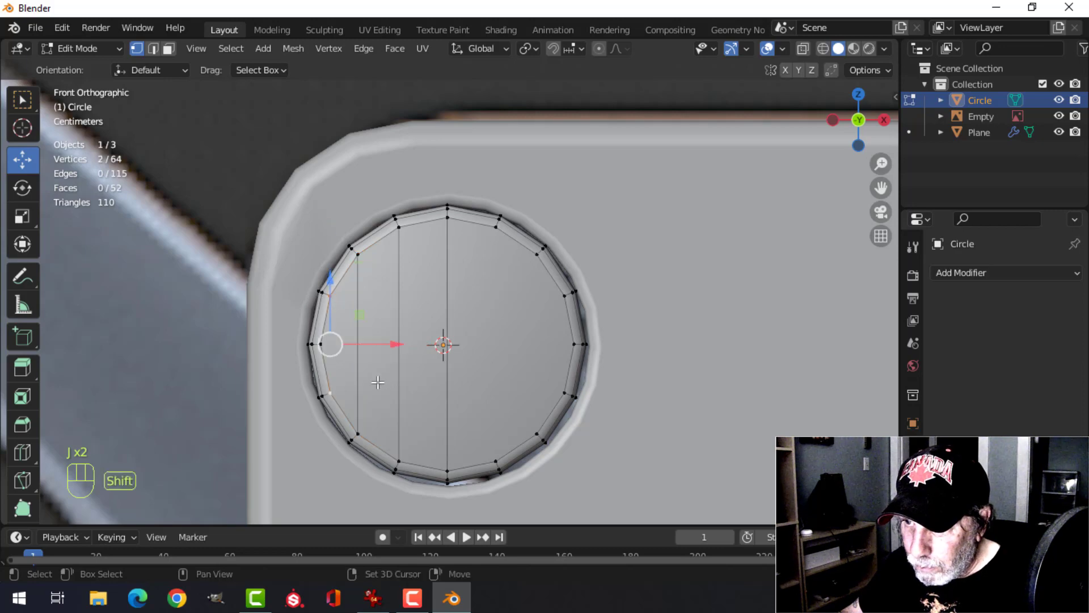
- Connect the three opposite inner-rim vertex pairs on the front face's right half with vertical edges
left_click(494, 244)
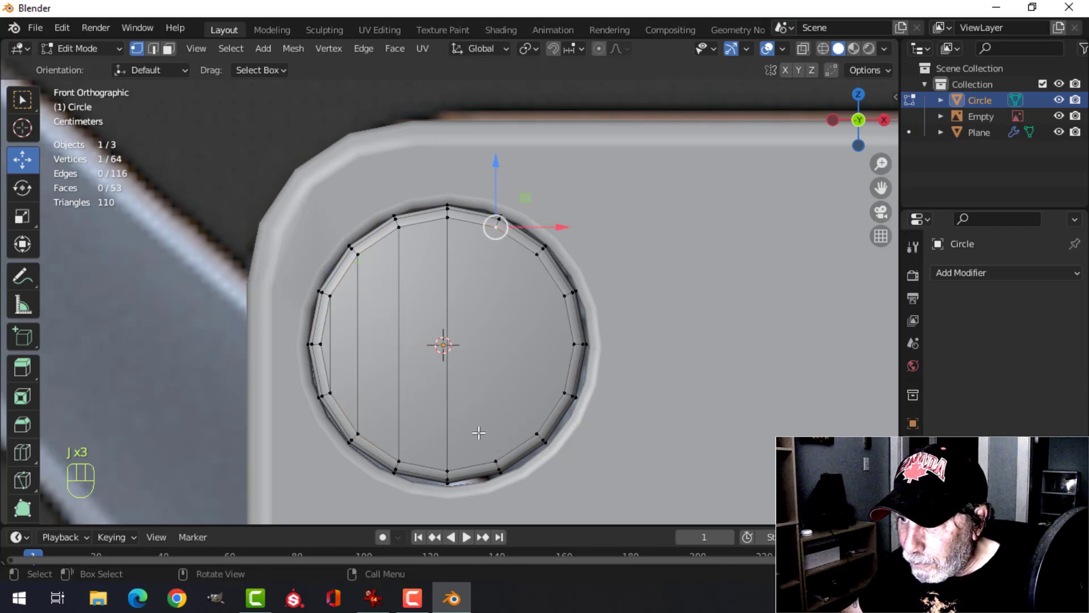
left_click(495, 456, "shift")
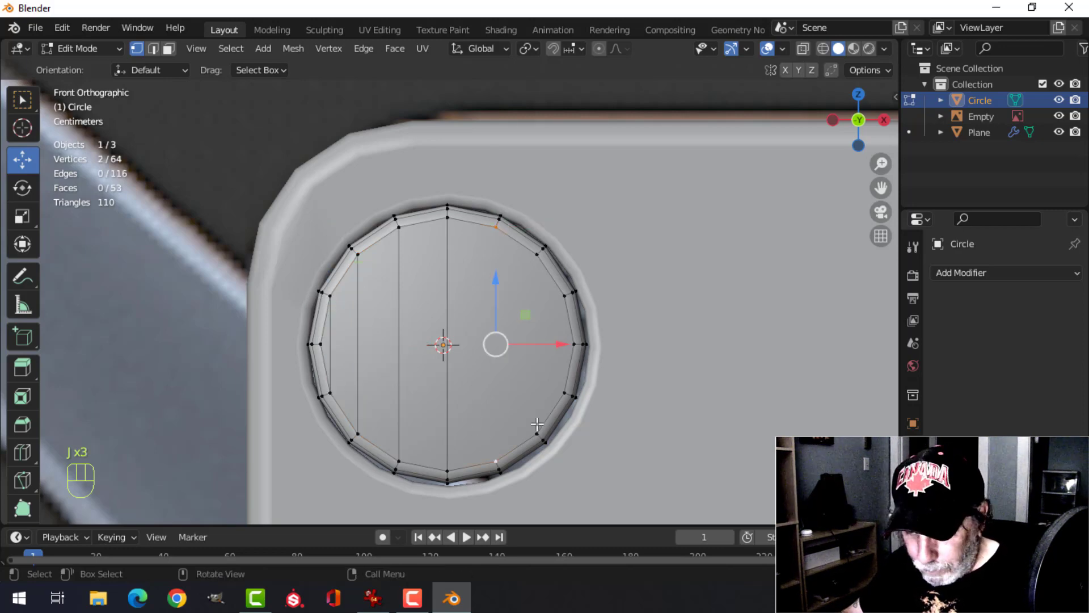
left_click(537, 256)
left_click(537, 432, "shift")
key("j")
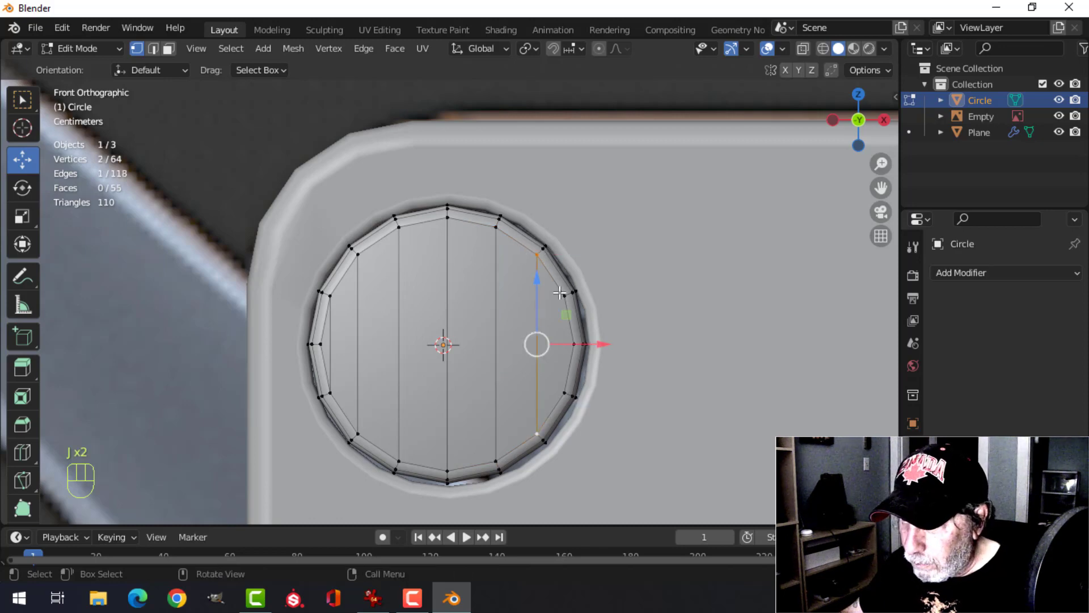
left_click(561, 293)
left_click(590, 385, "shift")
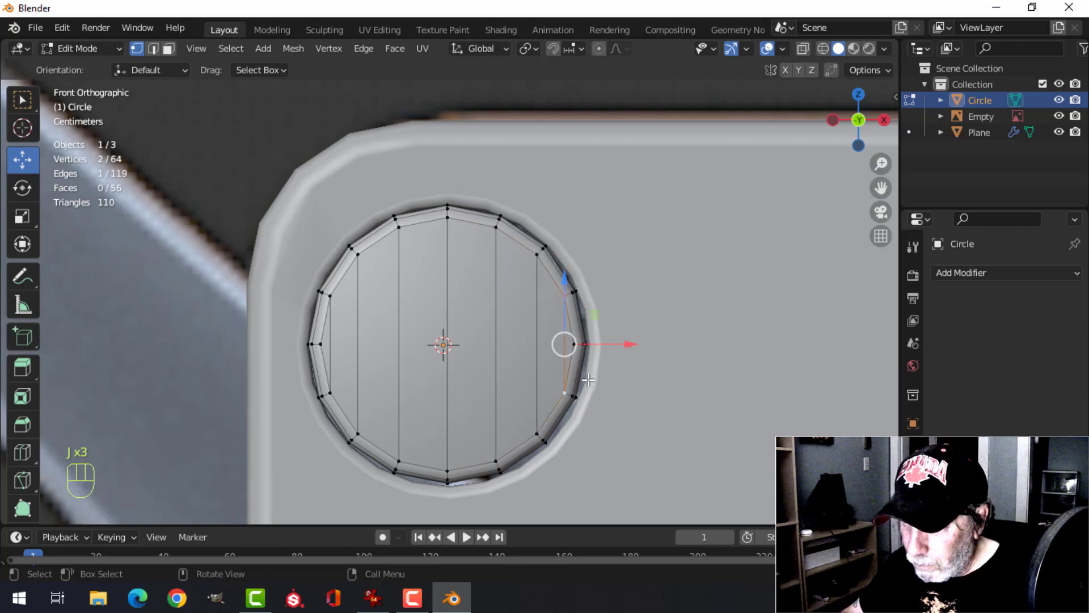
- Connect opposite inner-rim vertices with horizontal edges through the front face's centre and at three rows on its upper half
left_click(570, 345)
left_click(320, 344, "shift")
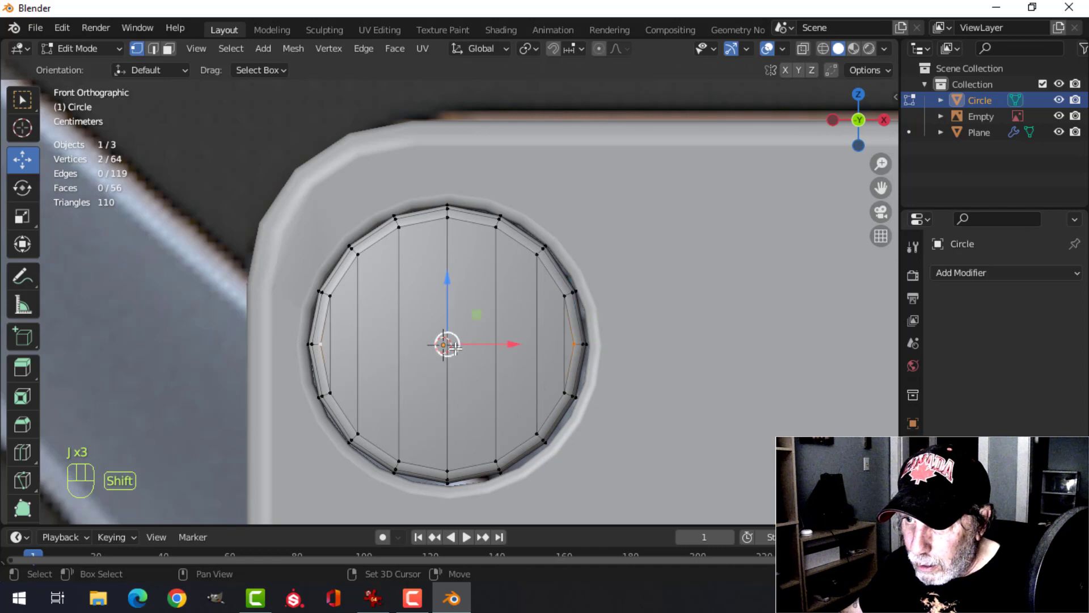
key("j")
left_click(337, 297)
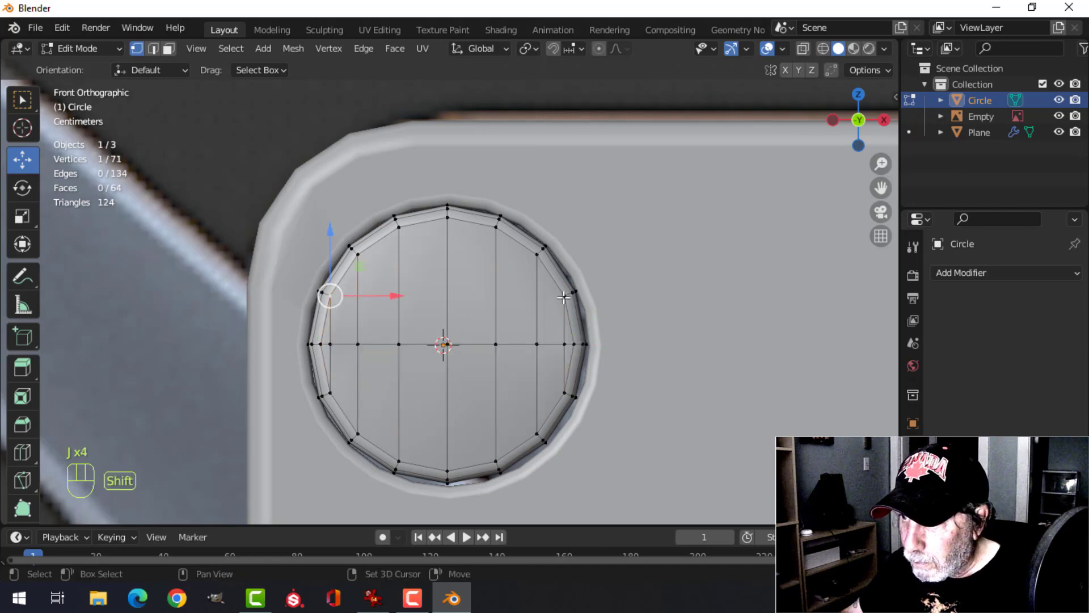
left_click(585, 306, "shift")
key("j")
left_click(351, 248)
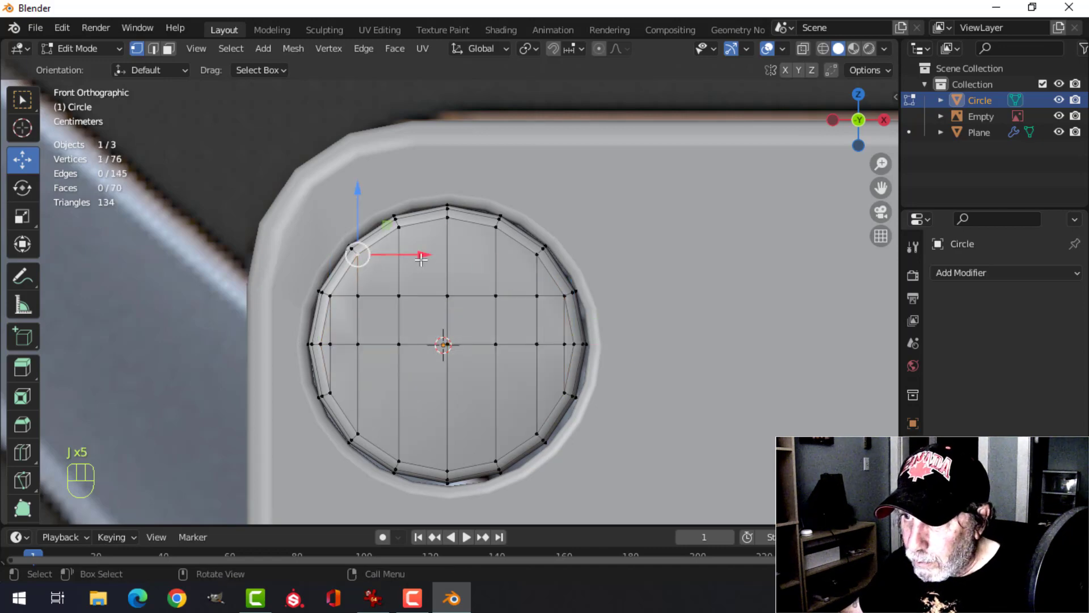
left_click(544, 248, "shift")
key("j")
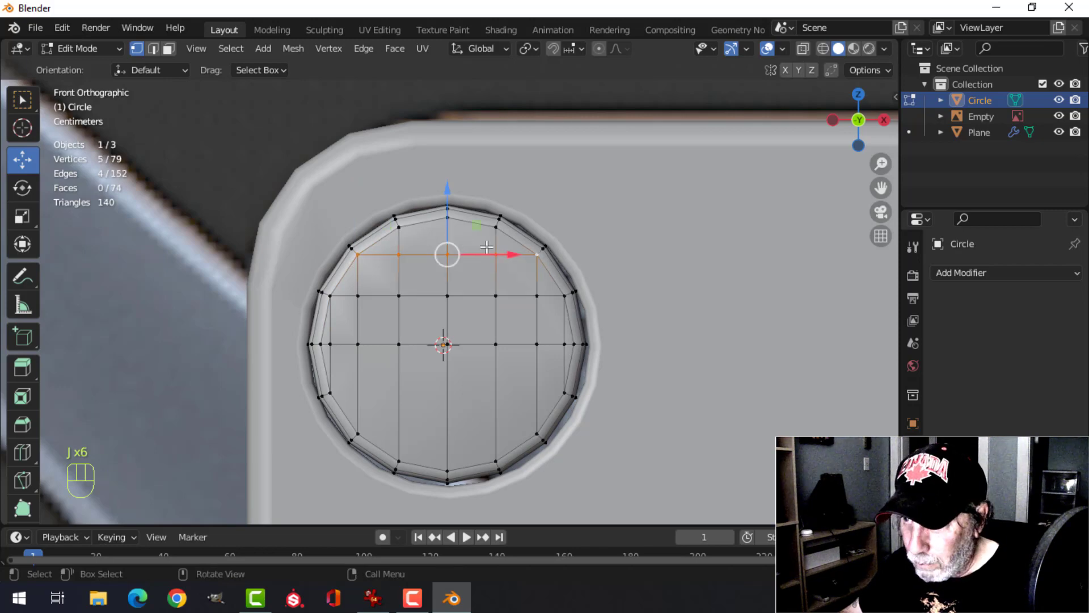
left_click(399, 227)
left_click(497, 227, "shift")
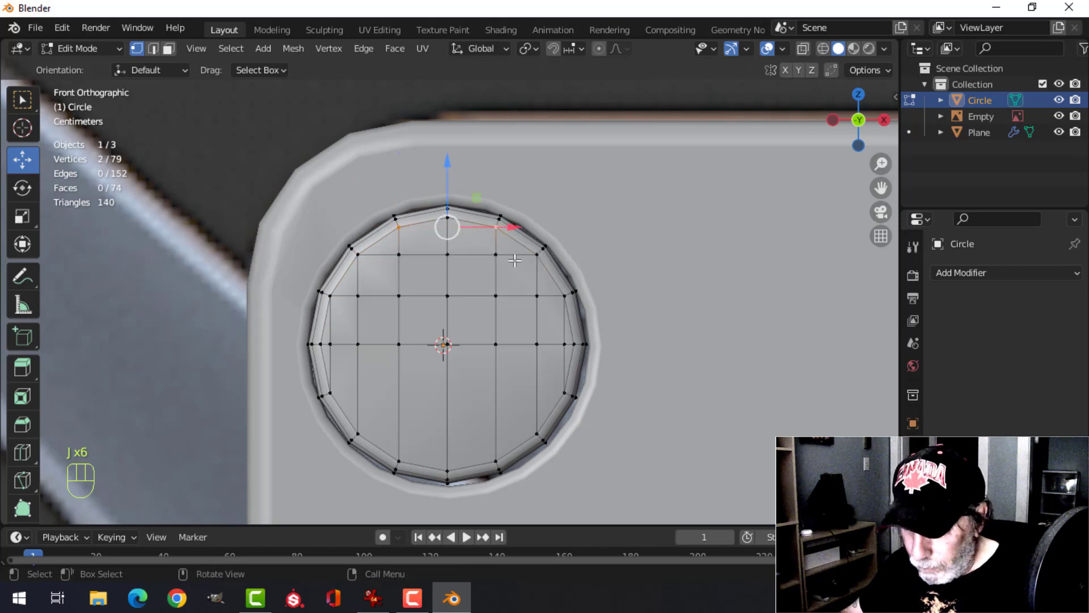
key("j")
- Connect the three opposite inner-rim vertex pairs on the front face's lower half with horizontal edges and clear the selection
left_click(565, 392)
left_click(330, 392, "shift")
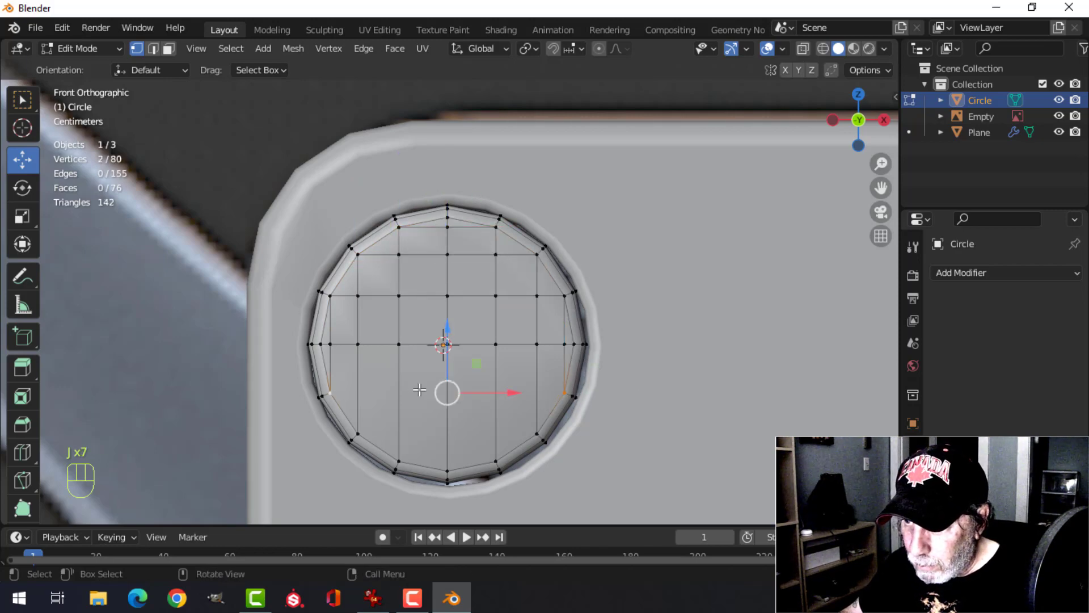
key("j")
left_click(537, 434)
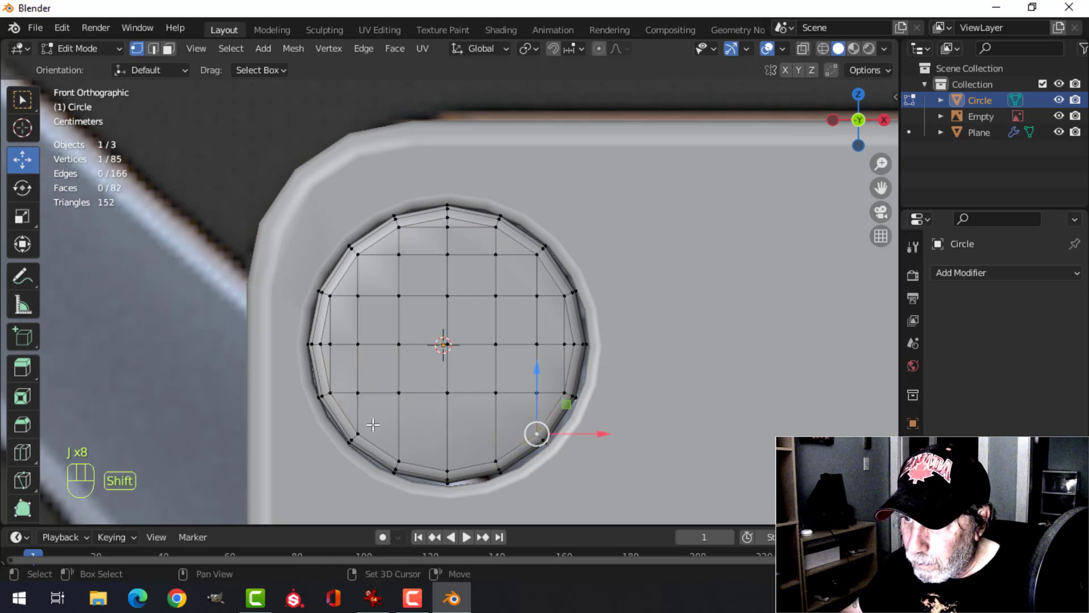
left_click(357, 433, "shift")
left_click(497, 461)
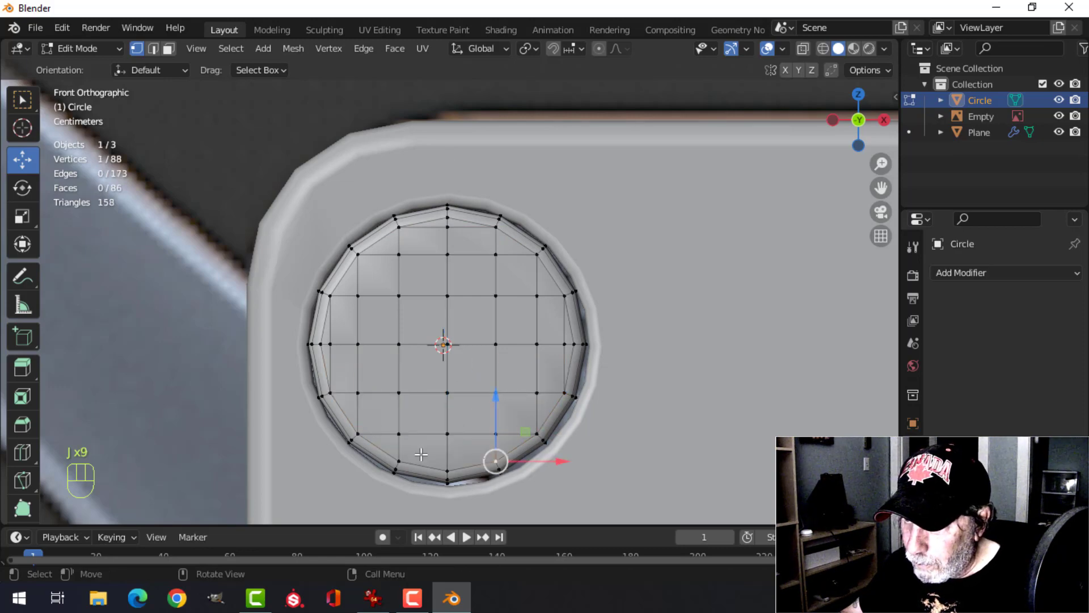
left_click(399, 461, "shift")
key("alt+a")
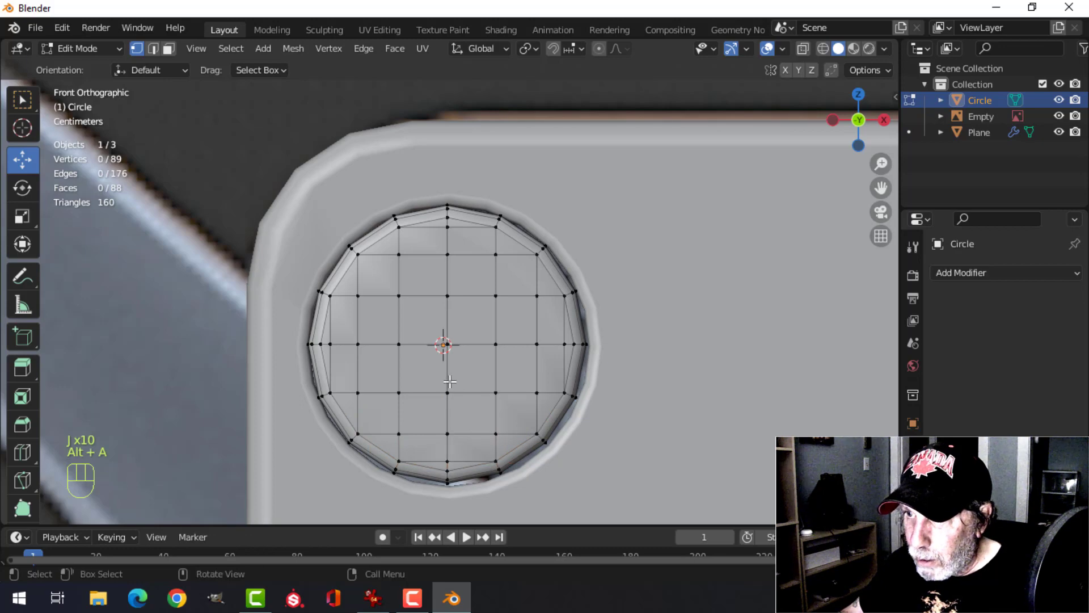
- Select the two vertical edge lines flanking the centre line and scale them together along X to about 0.443
key("3")
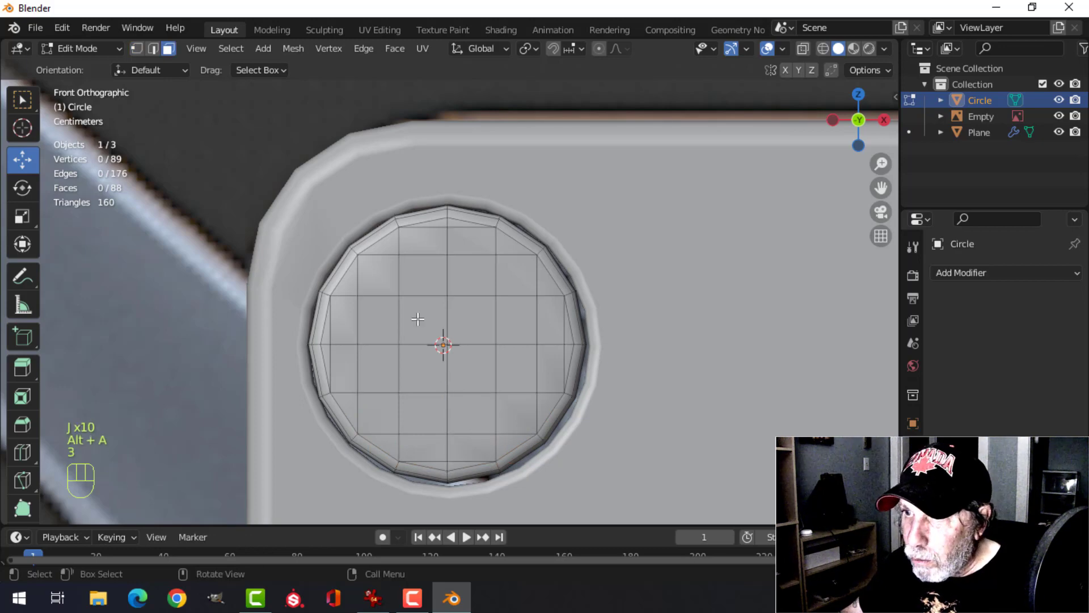
left_click(400, 241)
key("2")
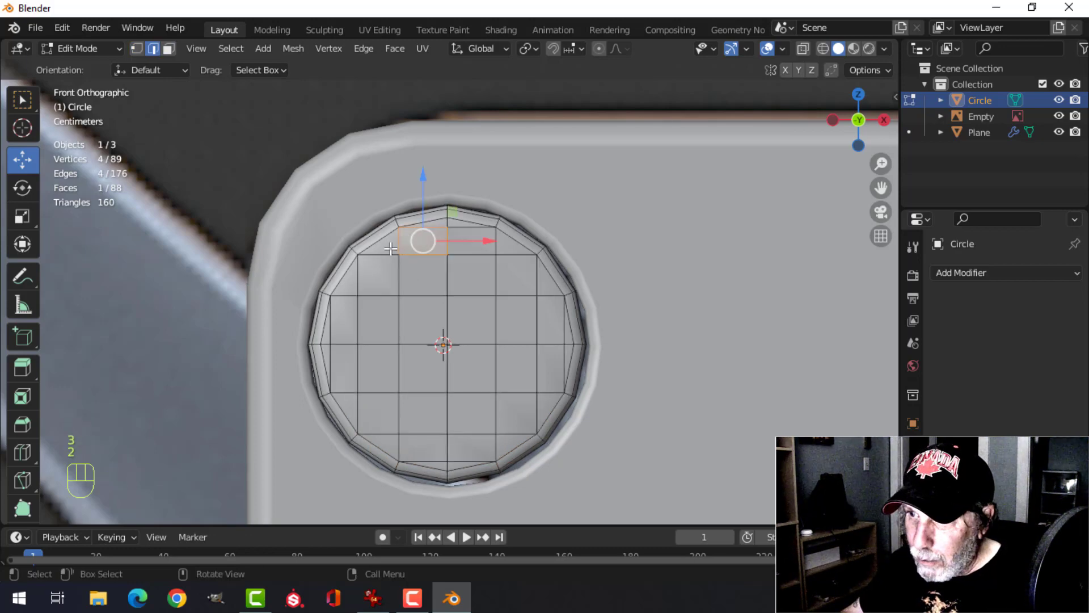
left_click(402, 239)
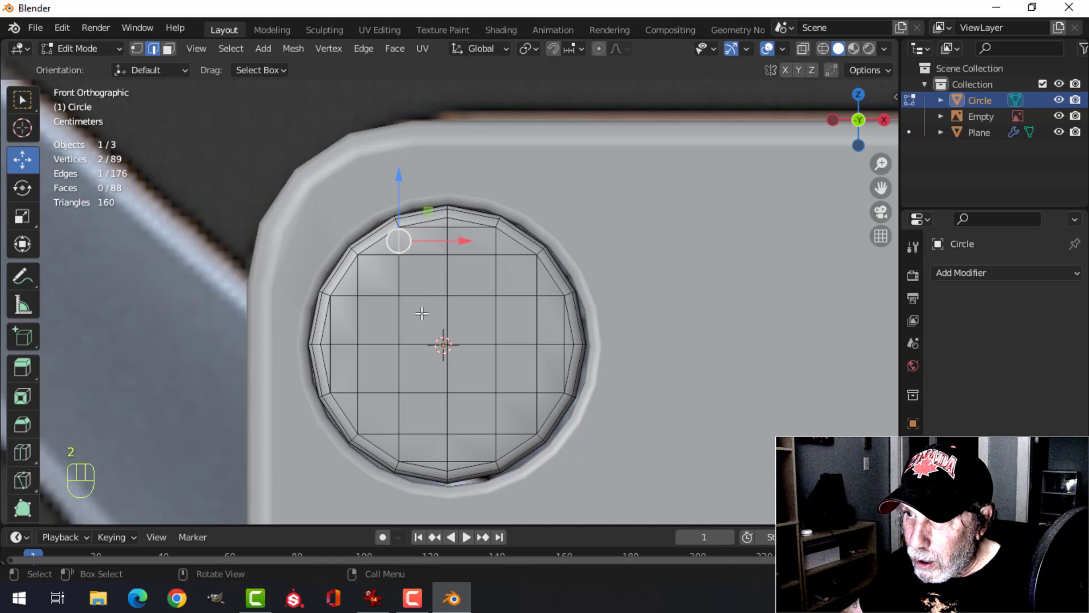
left_click(398, 447, "ctrl")
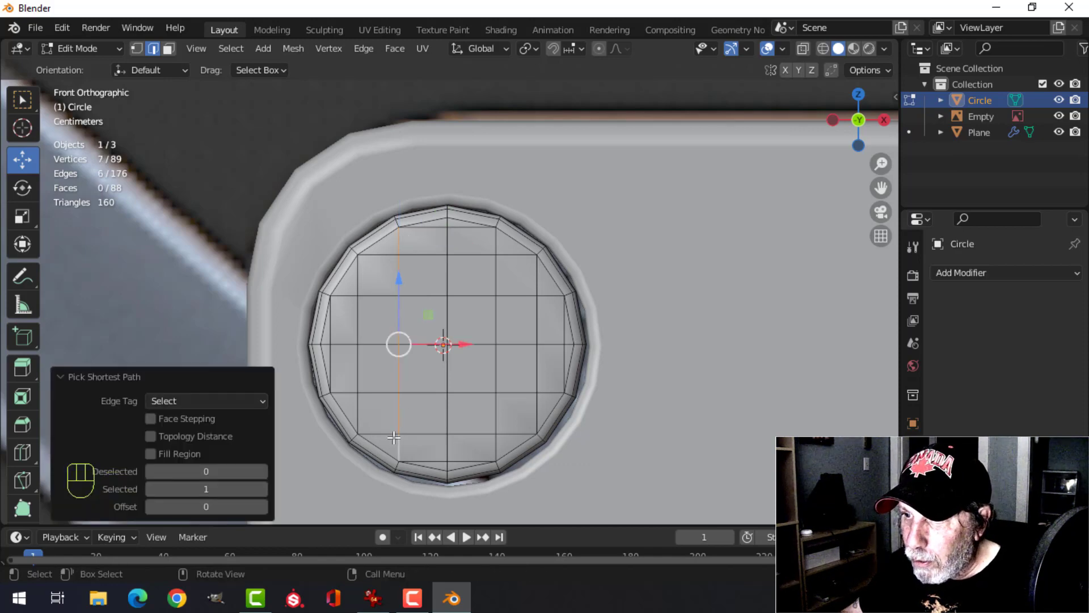
left_click(493, 444, "shift")
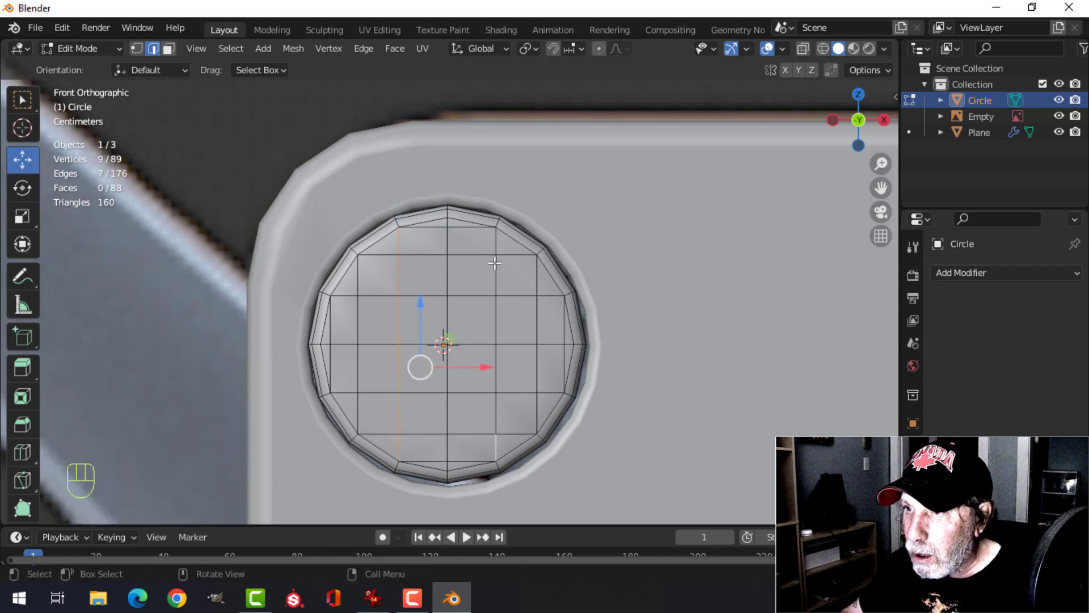
left_click(492, 243, "ctrl")
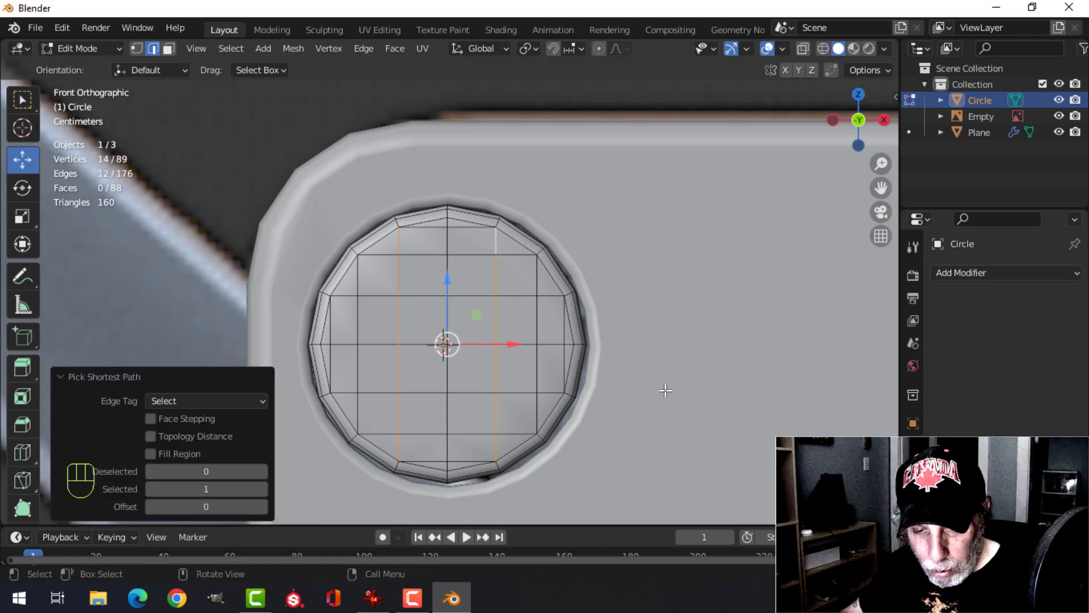
key("s")
key("x")
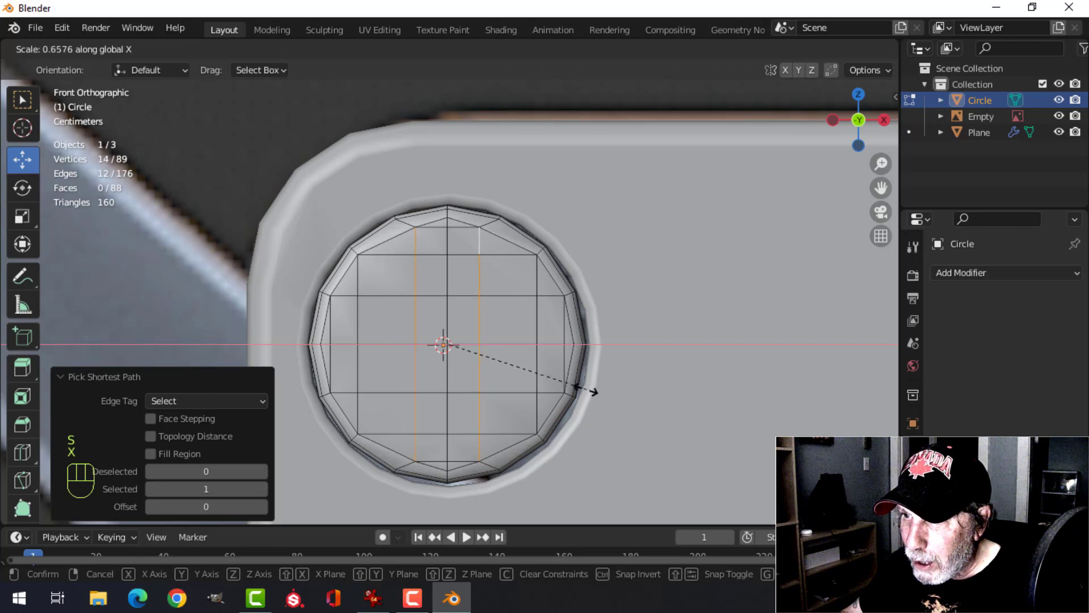
left_click(537, 384)
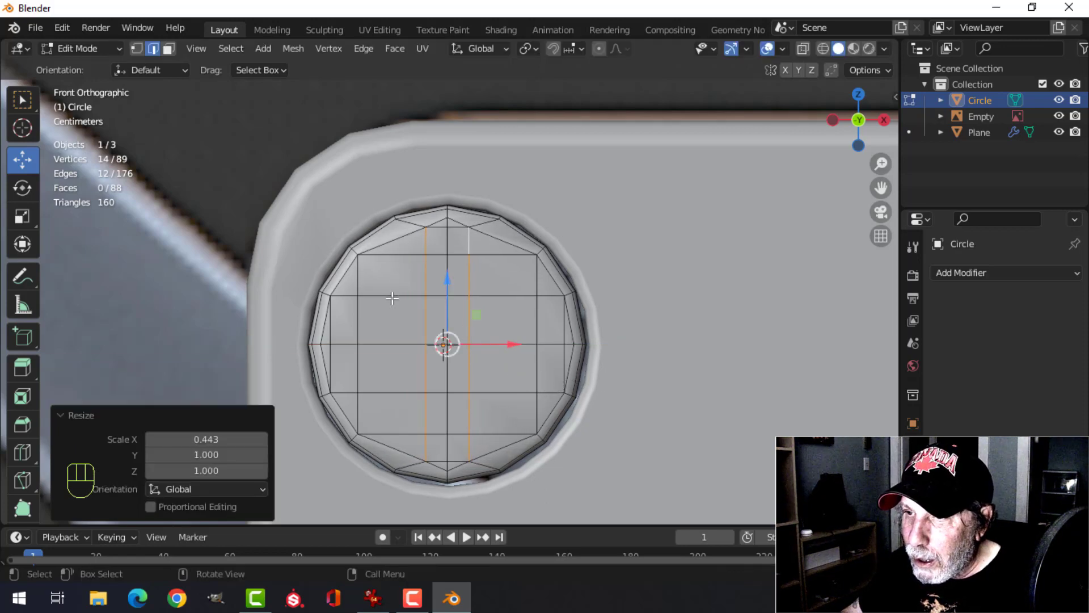
- Select the two horizontal edge lines flanking the centre line and scale them together along Z to about 0.443
left_click(344, 297)
left_click(559, 296, "ctrl")
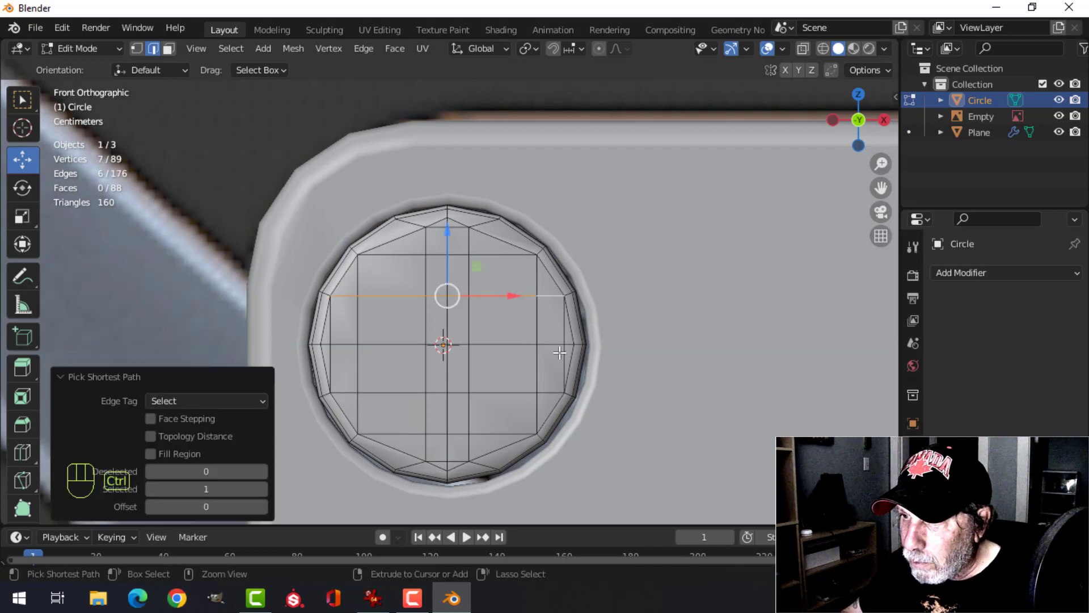
left_click(550, 391, "shift")
left_click(344, 393, "ctrl")
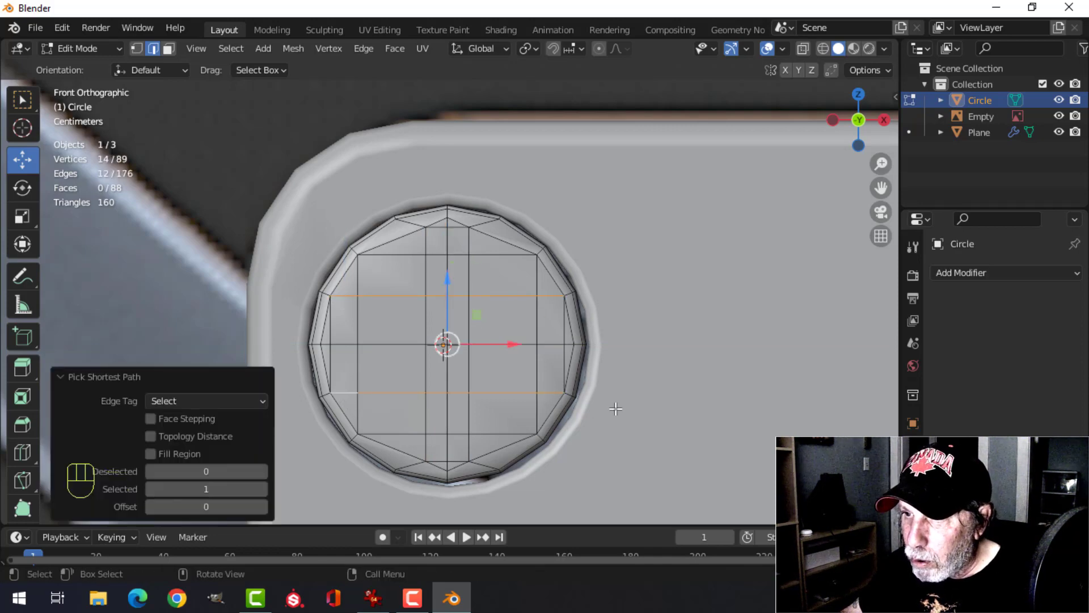
key("s")
key("z")
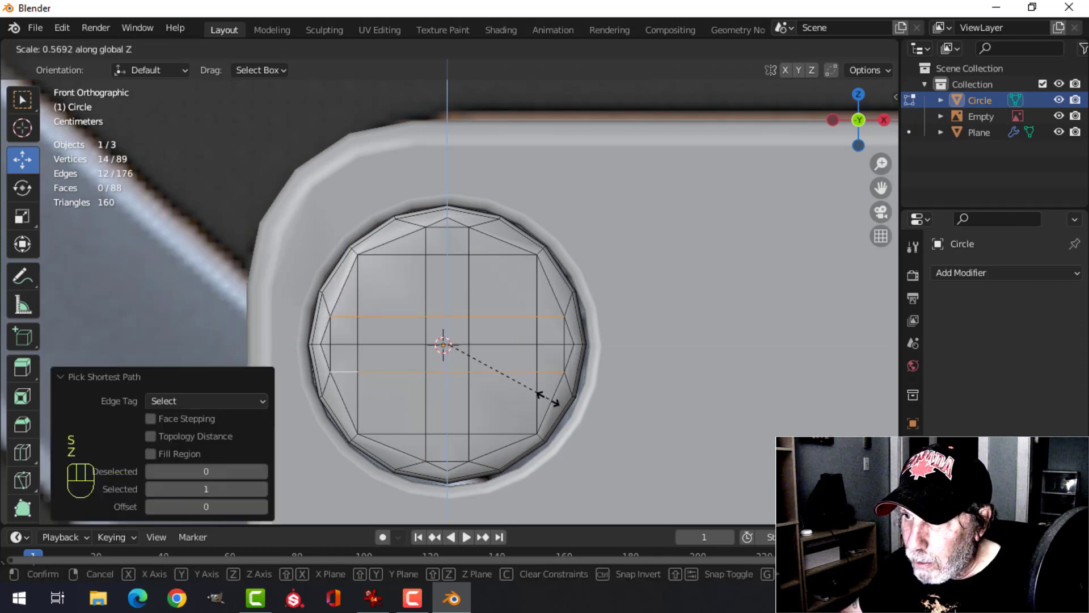
left_click(528, 384)
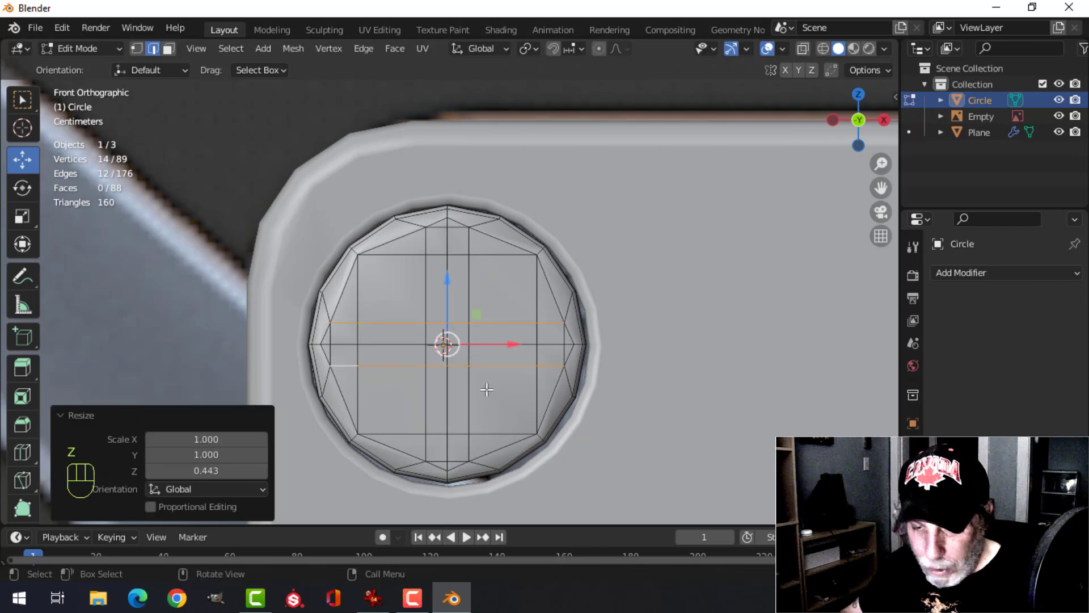
- Select the cross-shaped band of faces running vertically and horizontally through the centre of the screw head's front face
key("3")
key("c")
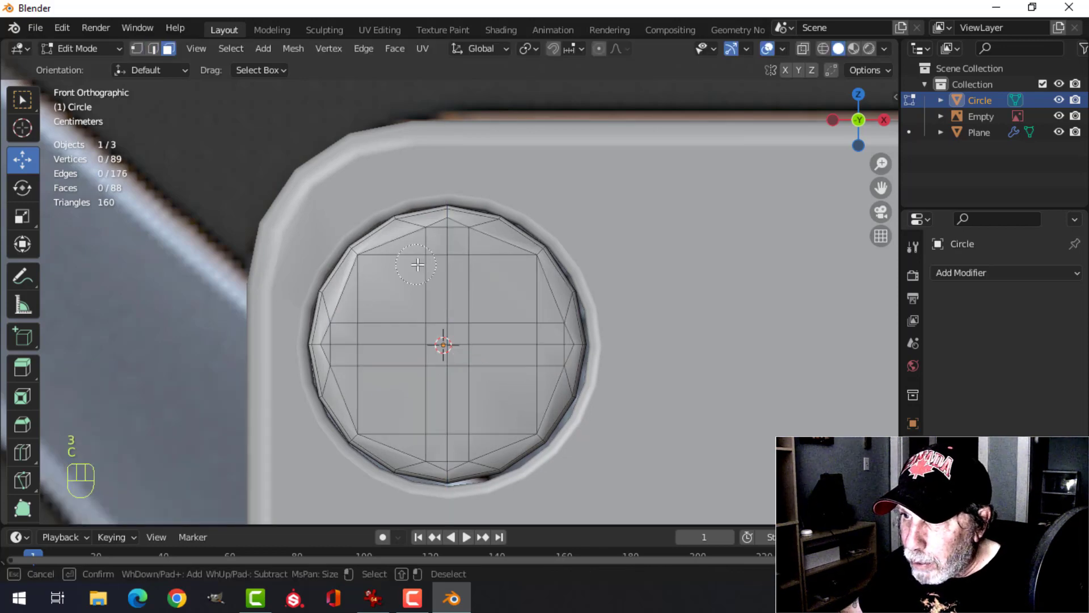
left_click_drag(450, 253, 451, 355)
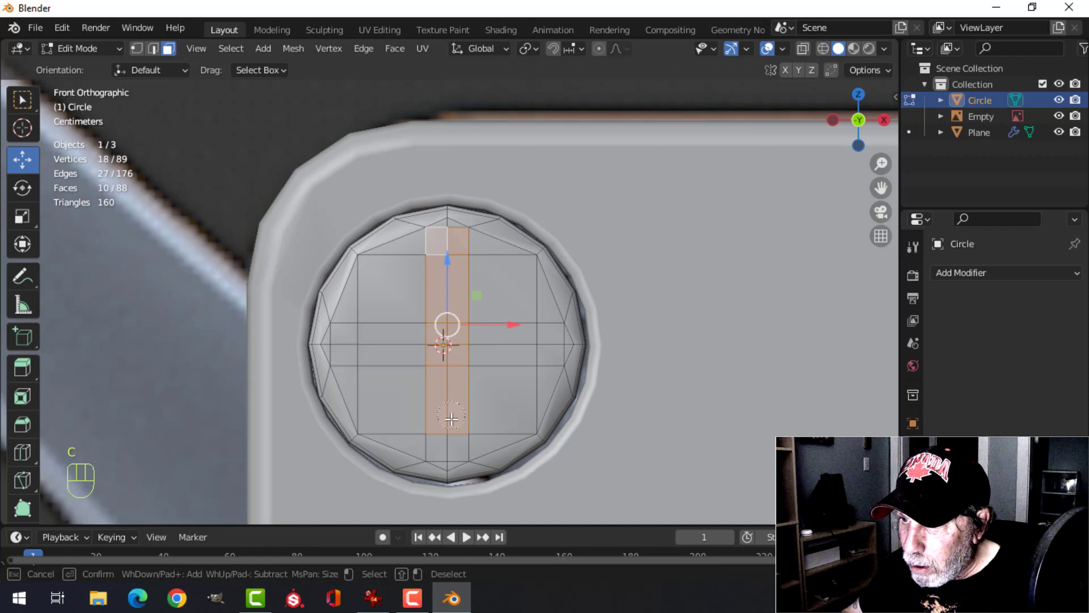
left_click_drag(451, 420, 451, 430)
left_click_drag(545, 340, 365, 346)
key("Escape")
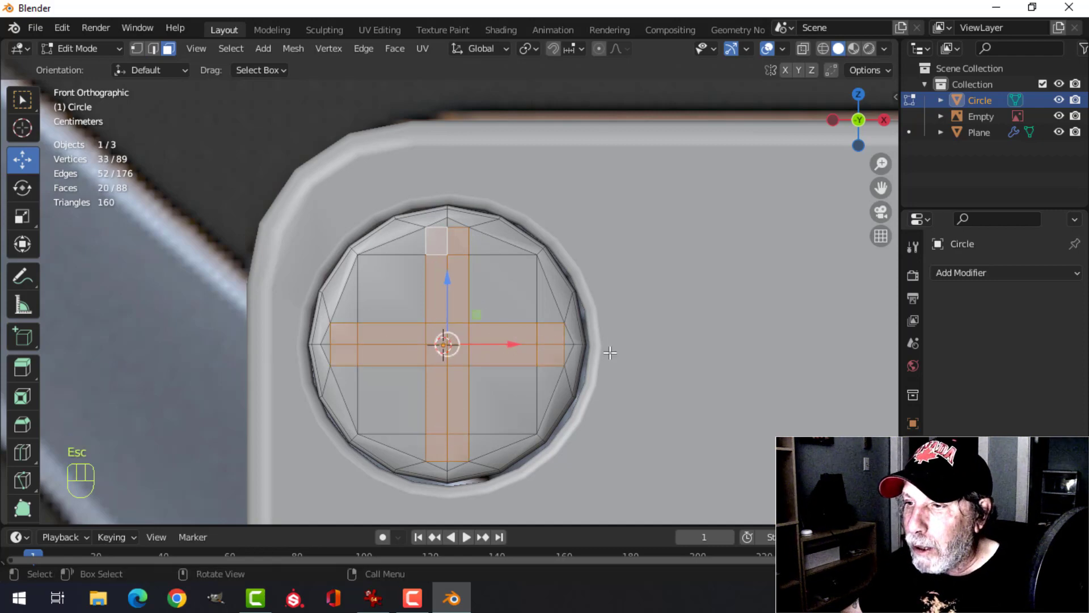
- Inset the cross faces by about 0.0019 m and extrude them inward about 0.008 m to cut the screw slot
scroll(610, 353, "up", 1)
middle_click_drag(613, 411, 576, 367, "shift")
key("i")
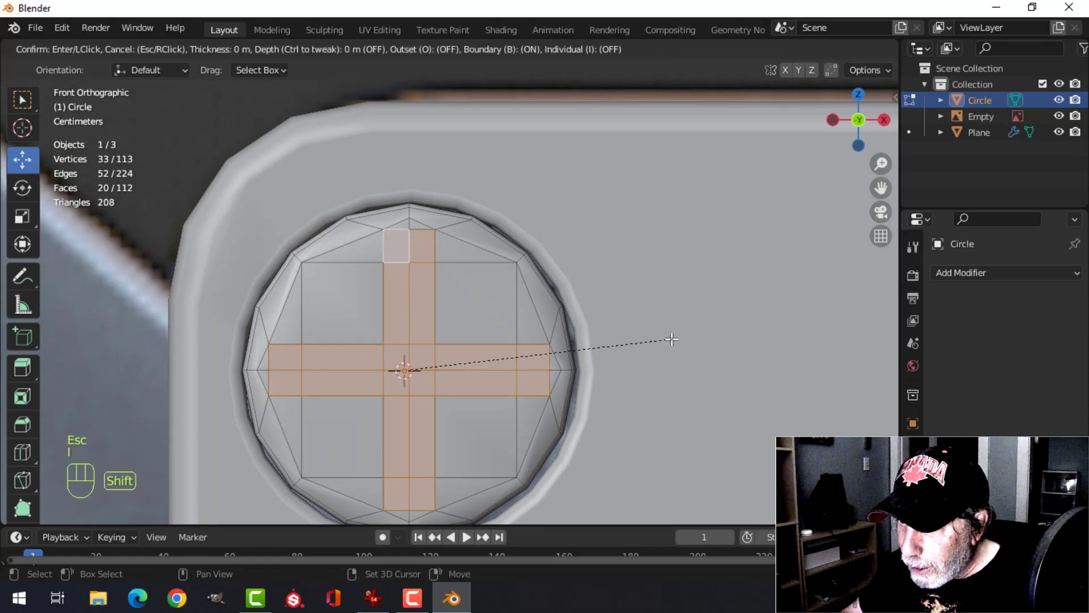
left_click(632, 342)
middle_click_drag(632, 343, 556, 328)
key("e")
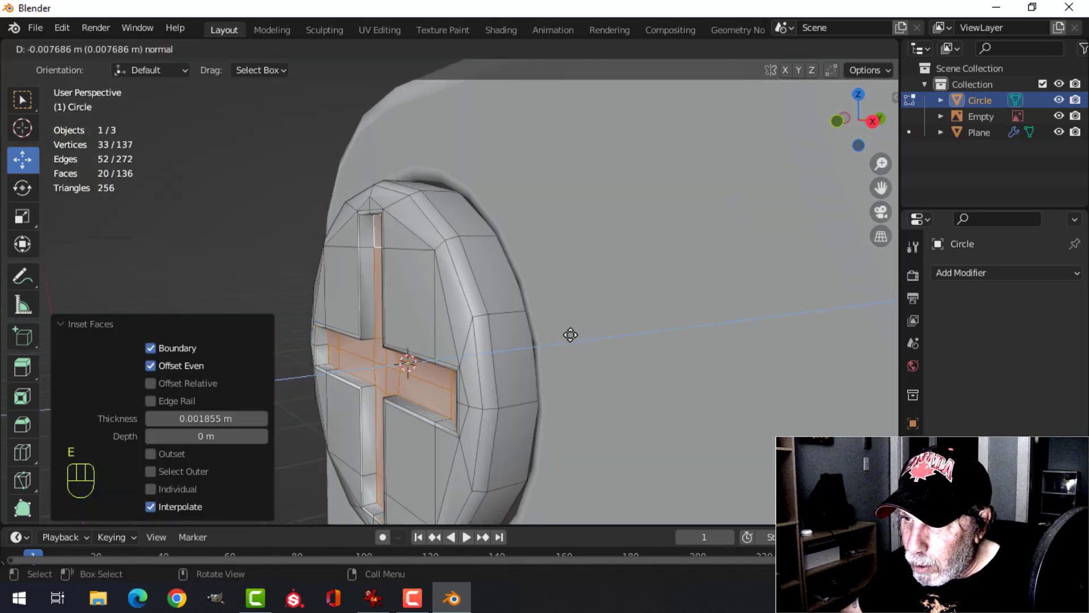
left_click(569, 334)
key("Tab")
- Select the screw head's entire mesh, move it about -0.05 m along Y, and clear the object selection
middle_click_drag(564, 333, 475, 298)
key("alt+a")
scroll(612, 346, "down", 4)
scroll(591, 343, "down", 3)
scroll(572, 369, "up", 4)
scroll(573, 368, "down", 3)
left_click(471, 304)
key("Tab")
key("a")
middle_click_drag(590, 338, 498, 303)
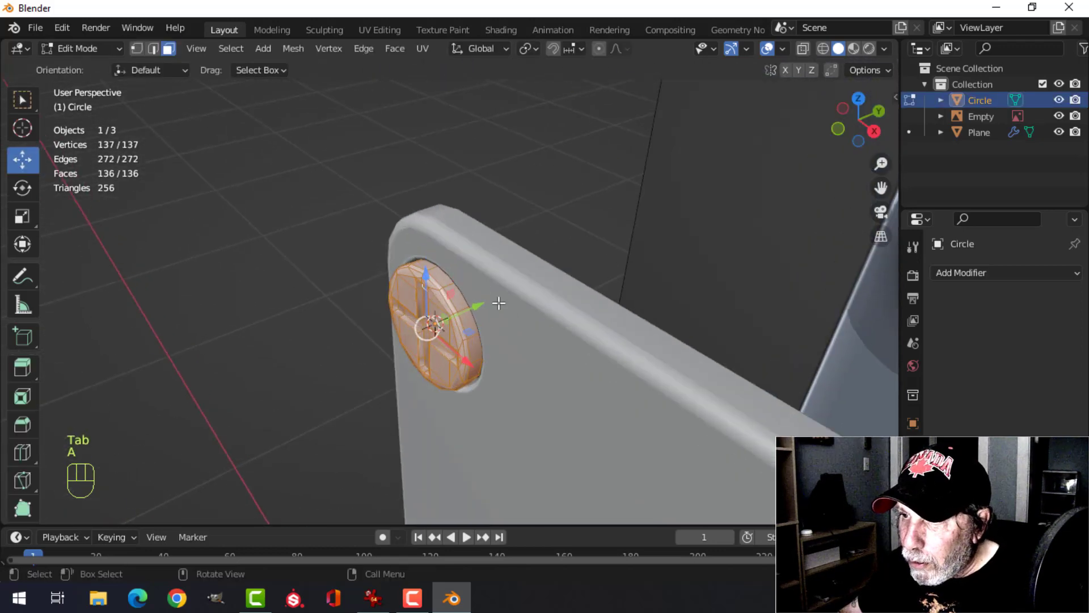
left_click_drag(477, 303, 445, 318)
scroll(481, 332, "up", 2)
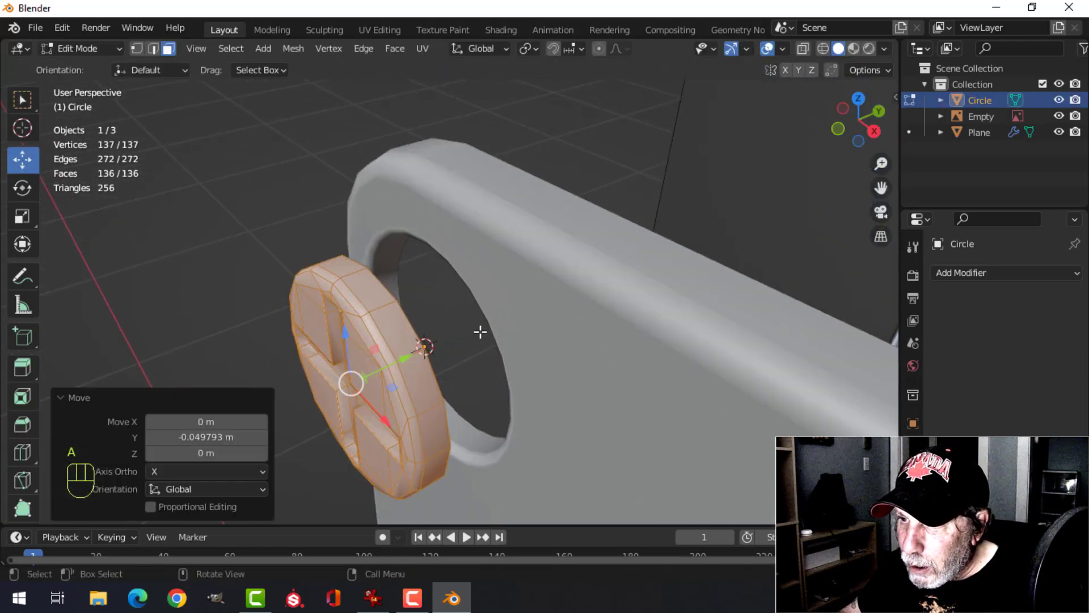
key("Tab")
key("alt+a")
- Snap the 3D cursor to the centre of the backplate's full mesh and deselect the plate
scroll(509, 372, "down", 6)
middle_click_drag(511, 375, 499, 289)
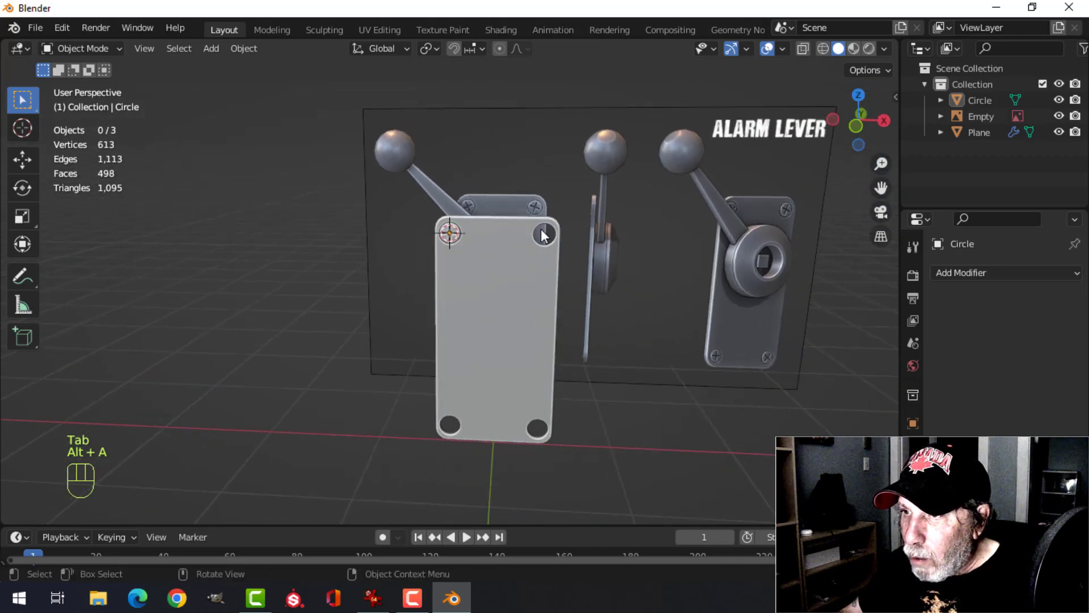
left_click(499, 289)
key("Tab")
key("a")
key("shift+s")
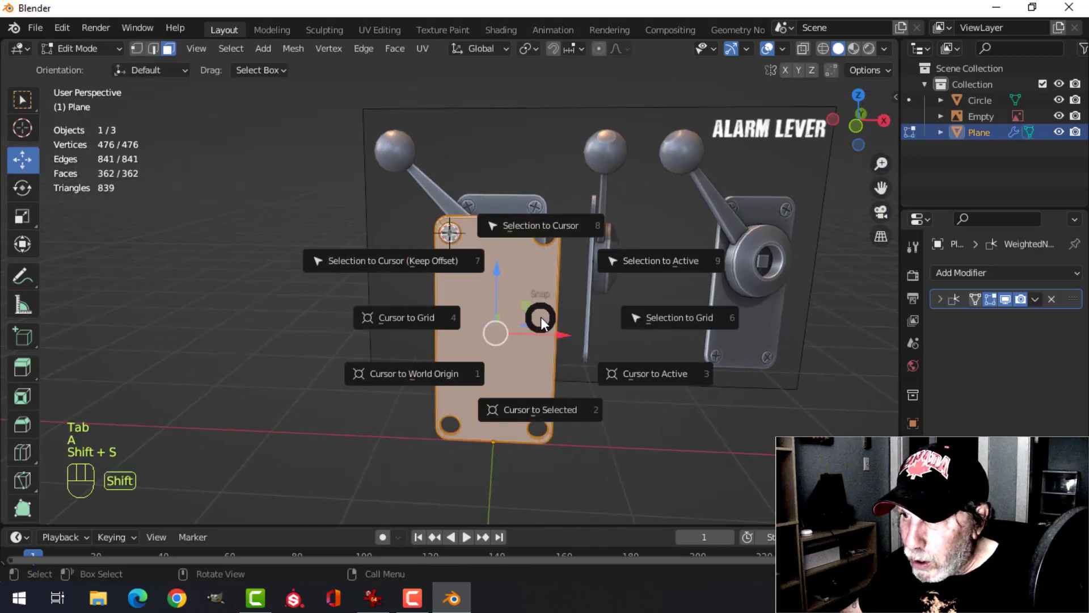
left_click(538, 407)
key("Tab")
key("alt+a")
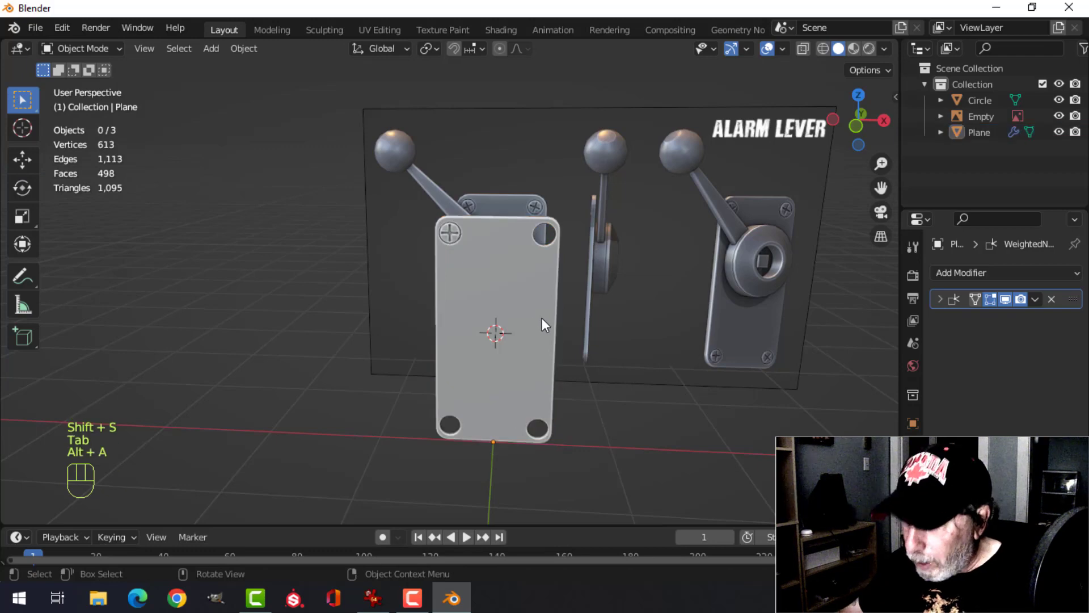
- Select the screw head in front view and add a Mirror modifier to it
key("KP_1")
scroll(542, 322, "up", 2)
left_click(447, 211)
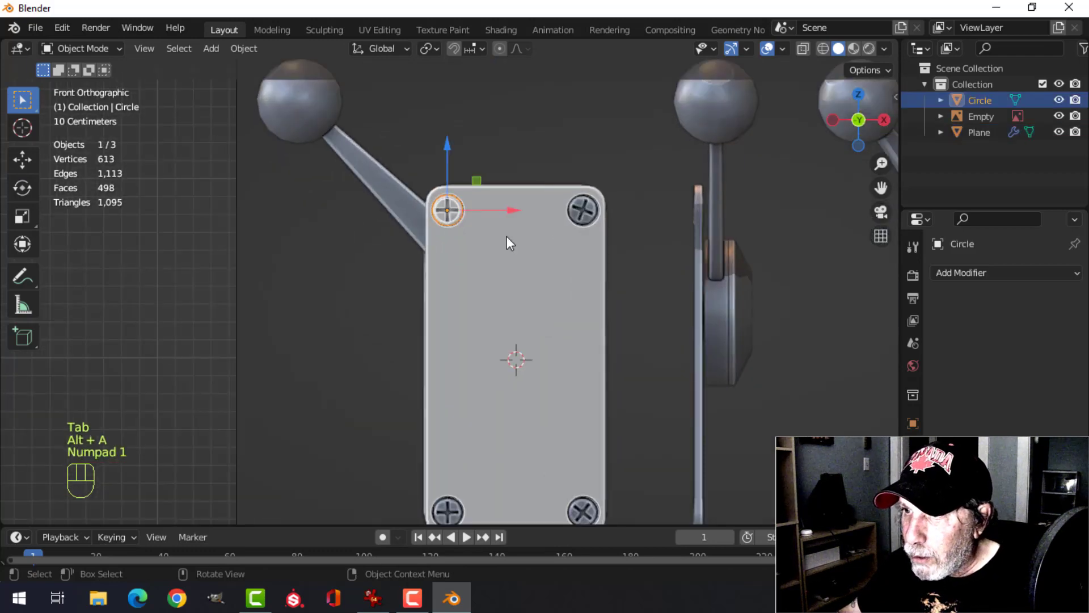
left_click(980, 273)
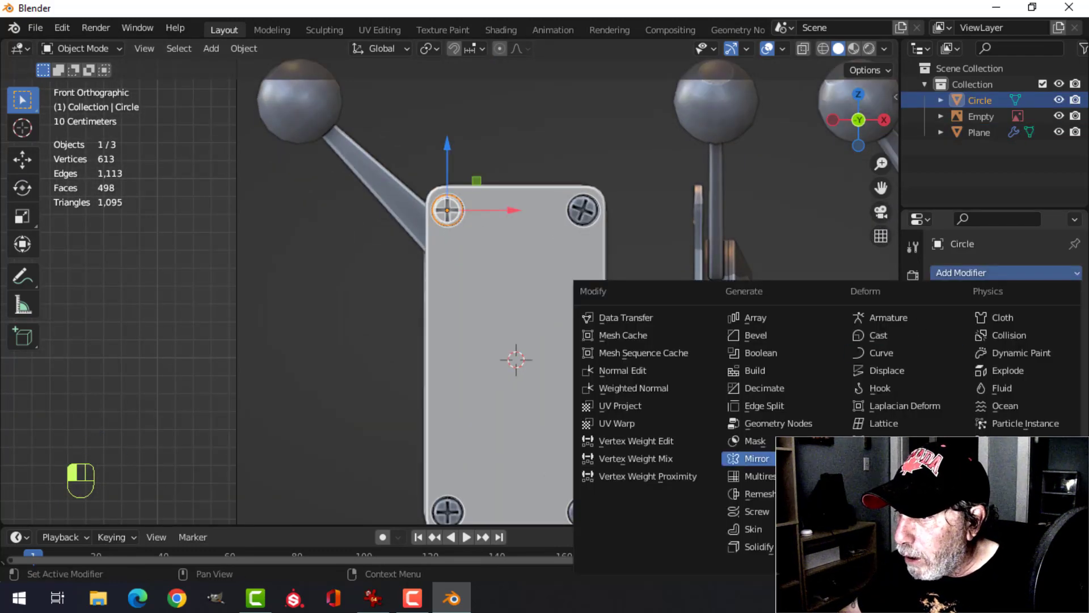
left_click(757, 459)
- Set the screw head's origin to the 3D cursor and enable mirroring on the Z axis as well as X
scroll(742, 365, "down", 3)
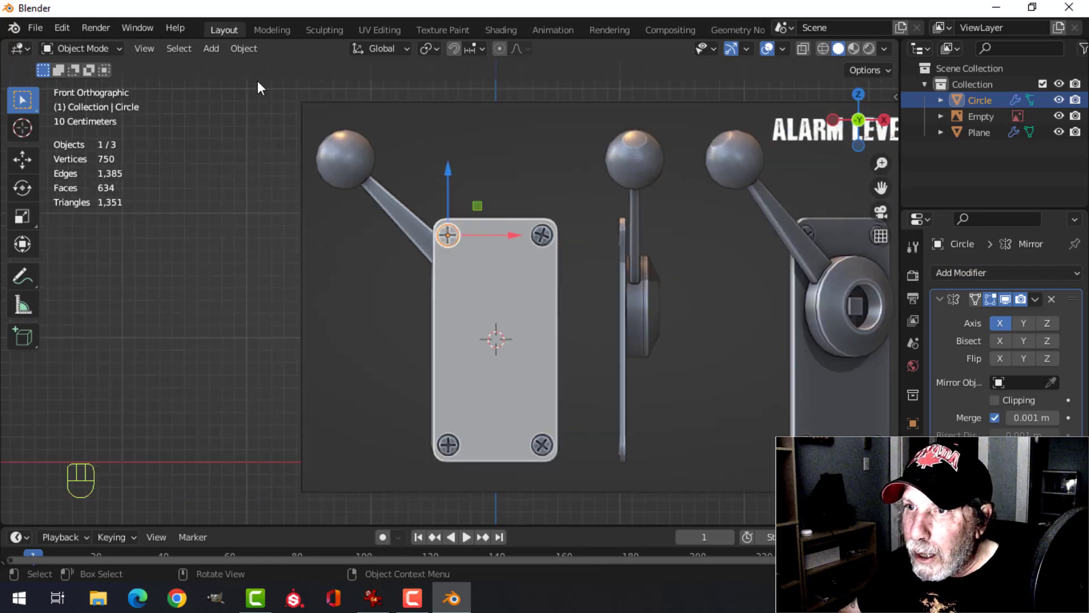
left_click(254, 55)
mouse_move(338, 84)
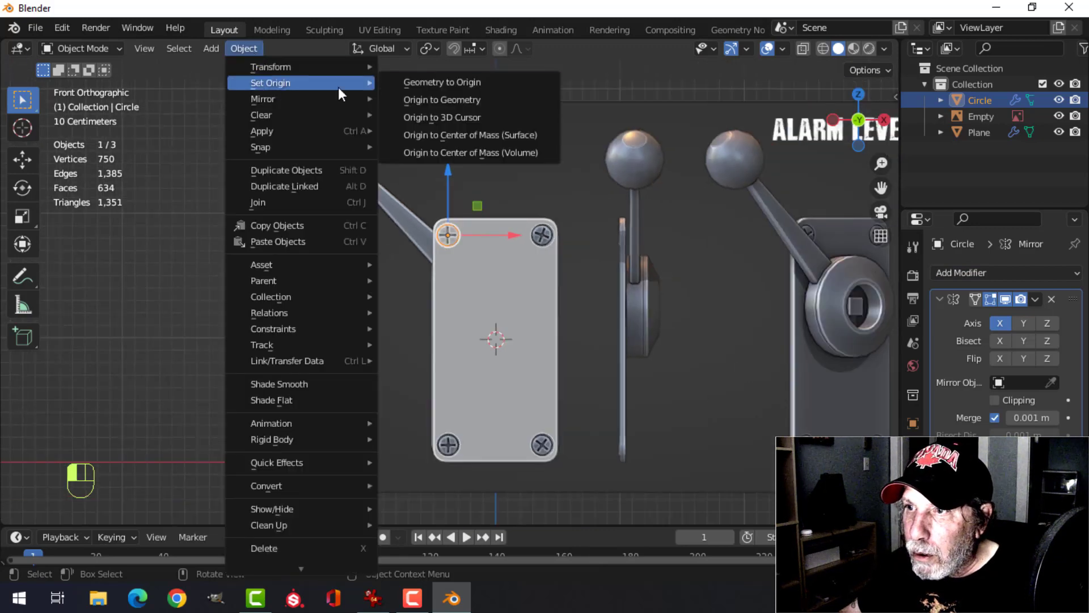
left_click(431, 112)
left_click(1047, 324)
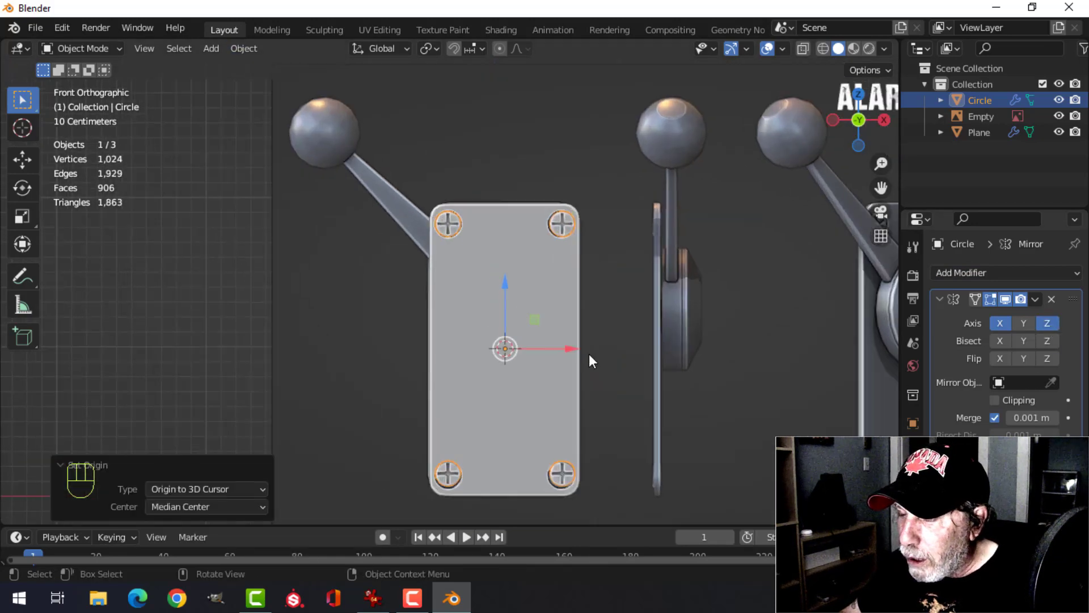
- Apply the Mirror modifier to make the four screw heads real geometry
scroll(588, 353, "up", 1)
scroll(603, 333, "down", 1)
scroll(603, 351, "up", 2)
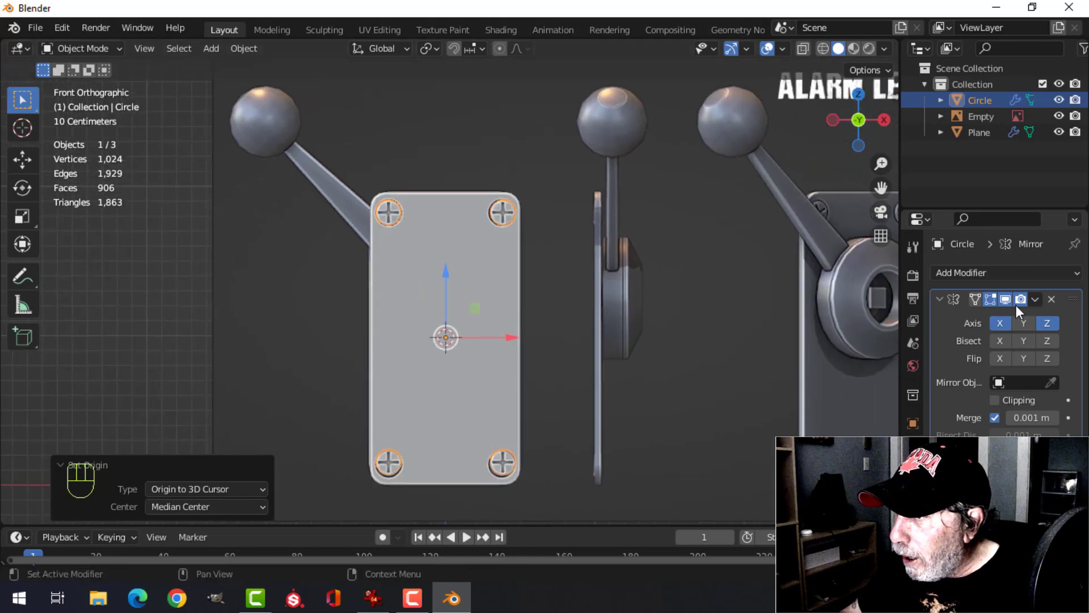
left_click(1037, 298)
left_click(989, 313)
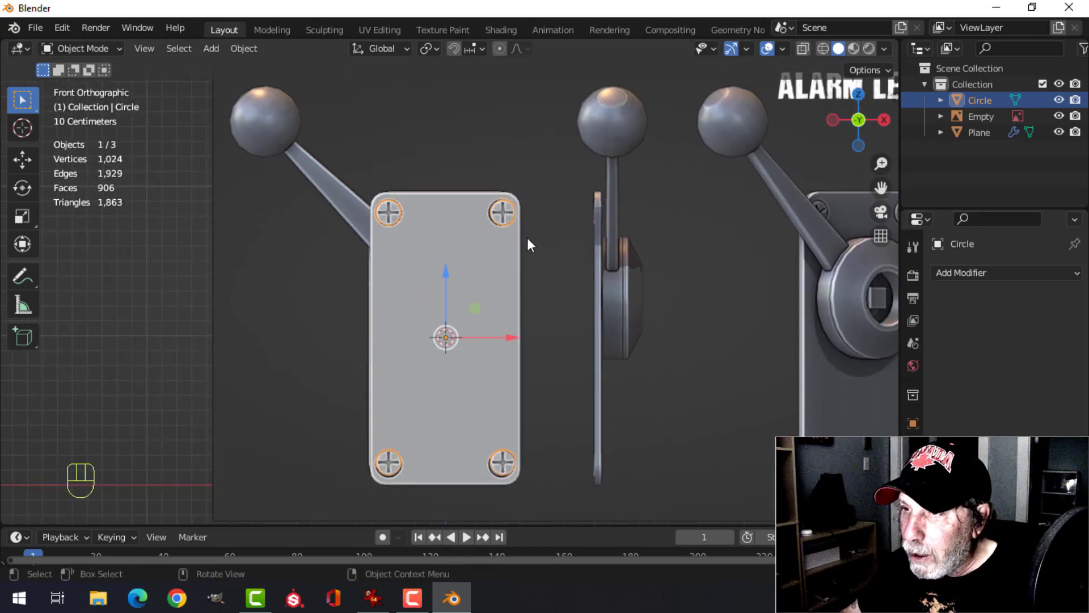
- Select the whole upper-right screw head and rotate it about 19.9° around the Y axis
key("Tab")
left_click(500, 217)
middle_click_drag(580, 224, 532, 277, "shift")
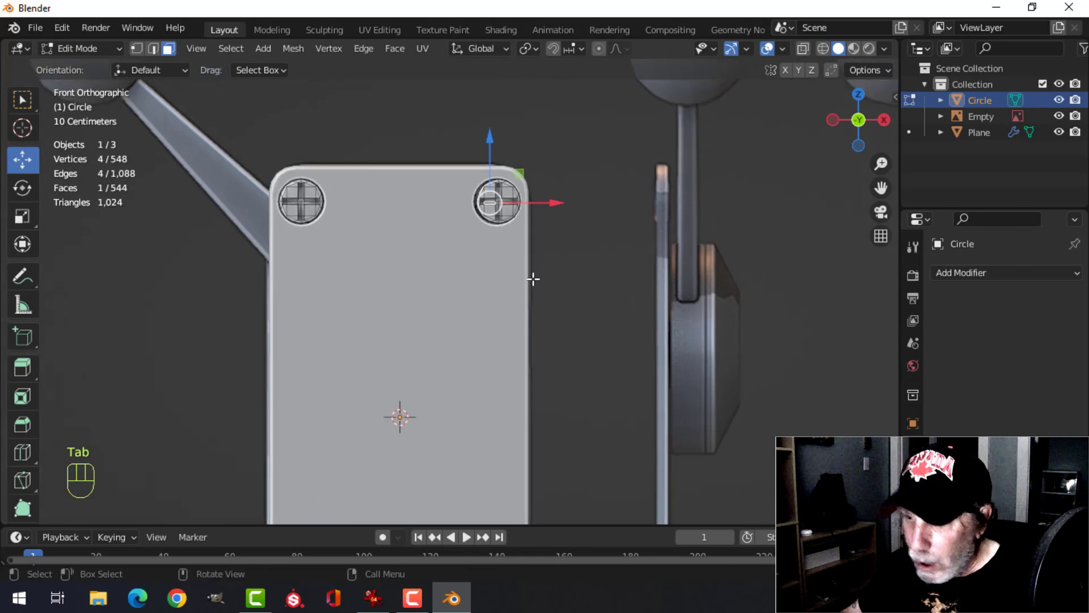
key("ctrl+l")
scroll(513, 301, "down", 1)
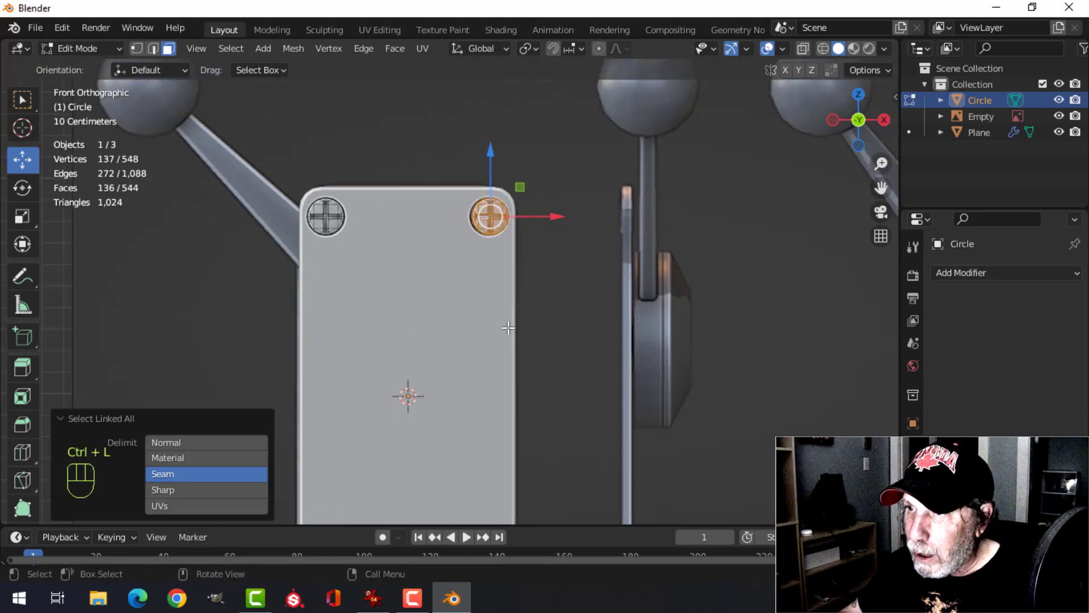
key("r")
key("y")
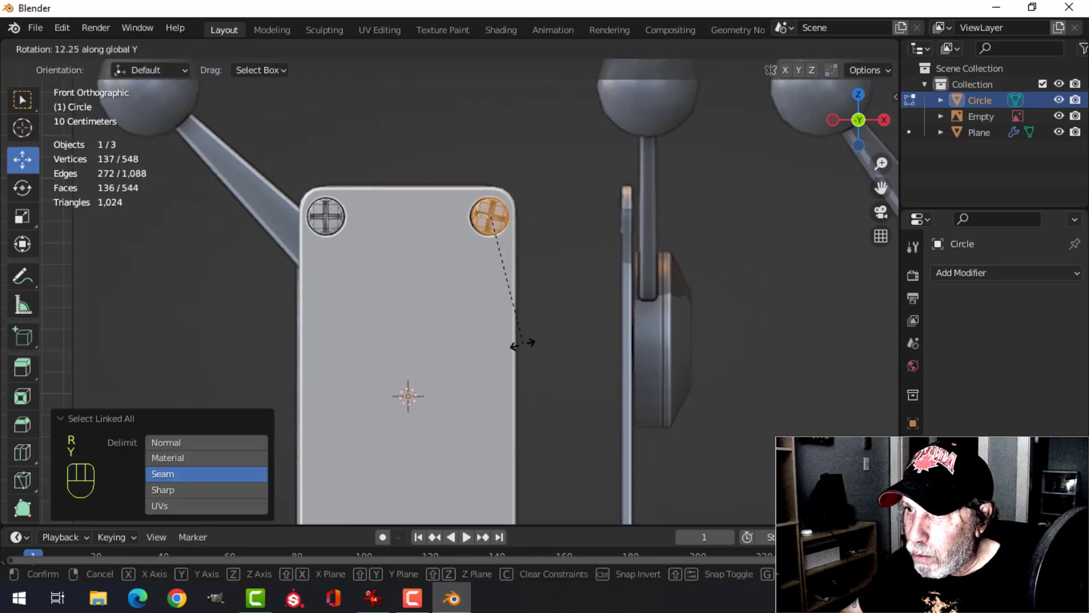
left_click(505, 343)
- Select the whole lower-left screw head and rotate it about -38.8° around the Y axis
middle_click_drag(505, 343, 512, 275, "shift")
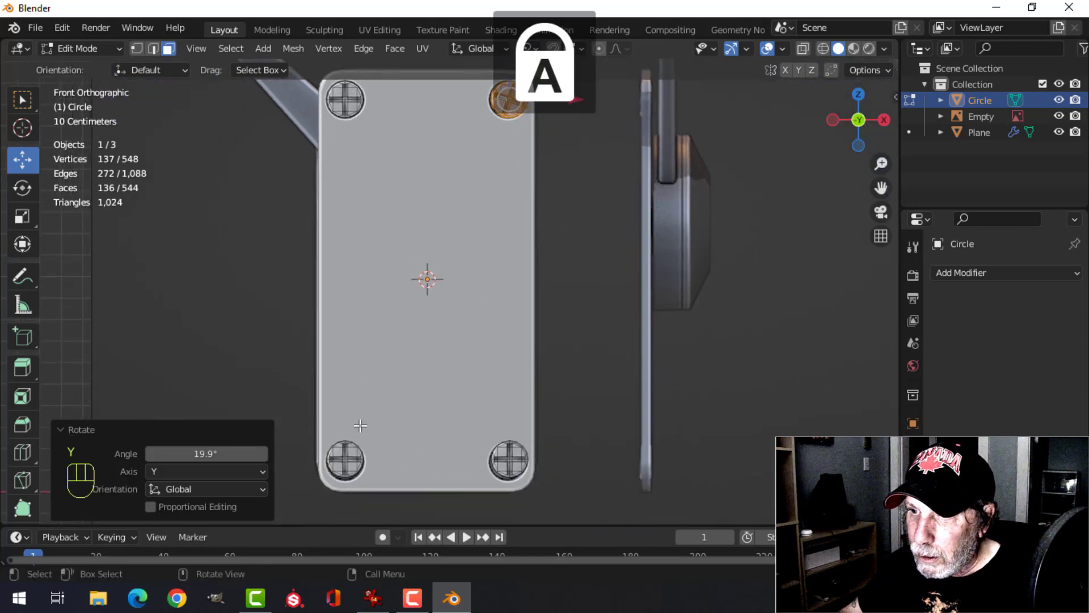
left_click(369, 443)
key("ctrl+l")
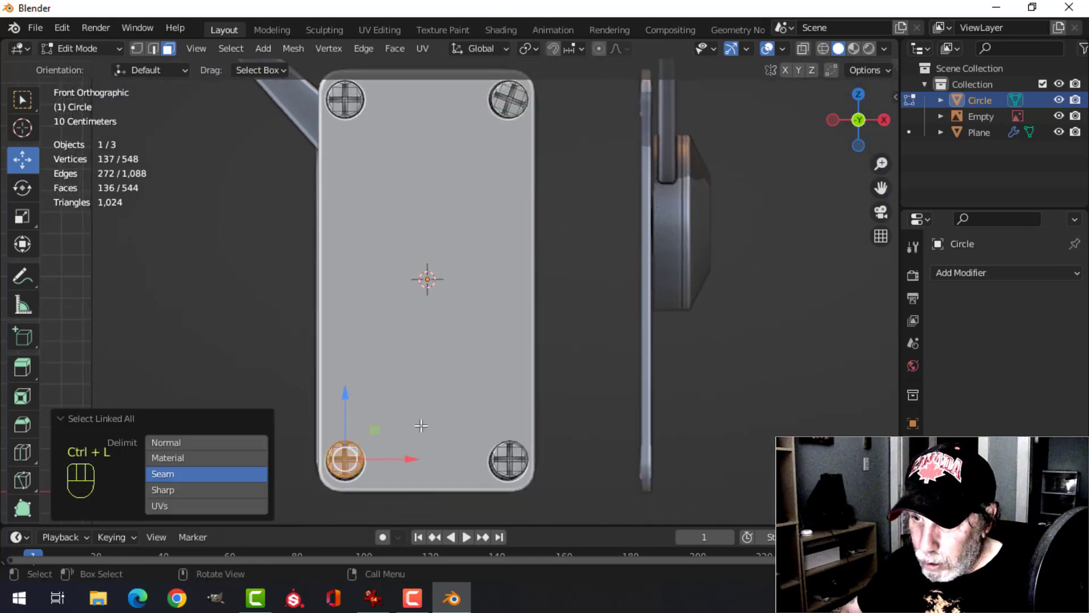
key("r")
key("y")
left_click(393, 382)
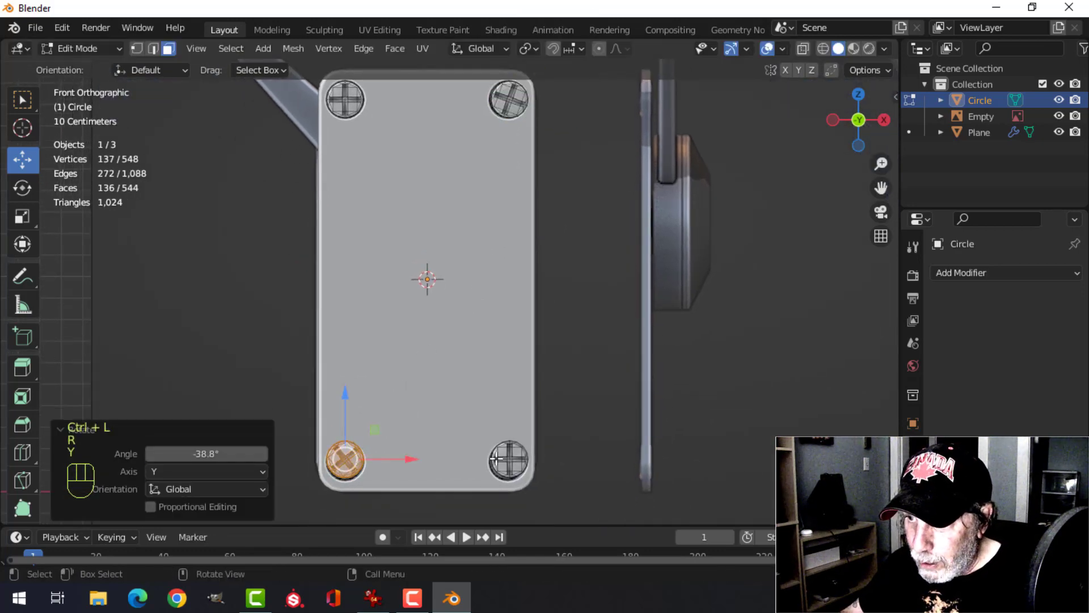
- Select the whole lower-right screw head and rotate it freely around the Y axis so its slot differs from the others
left_click(515, 465)
key("ctrl+l")
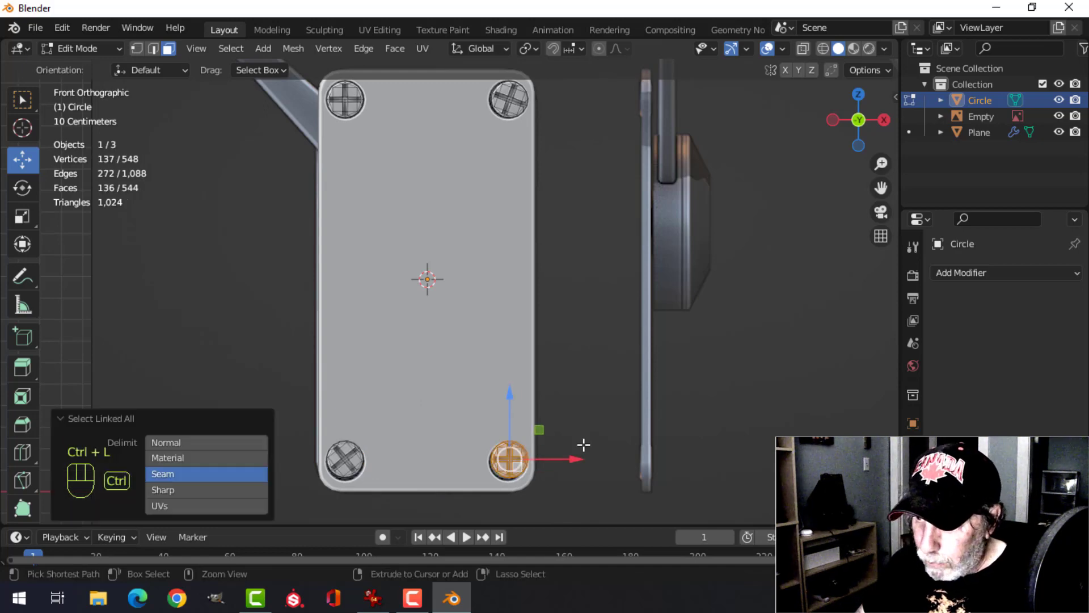
key("r")
key("y")
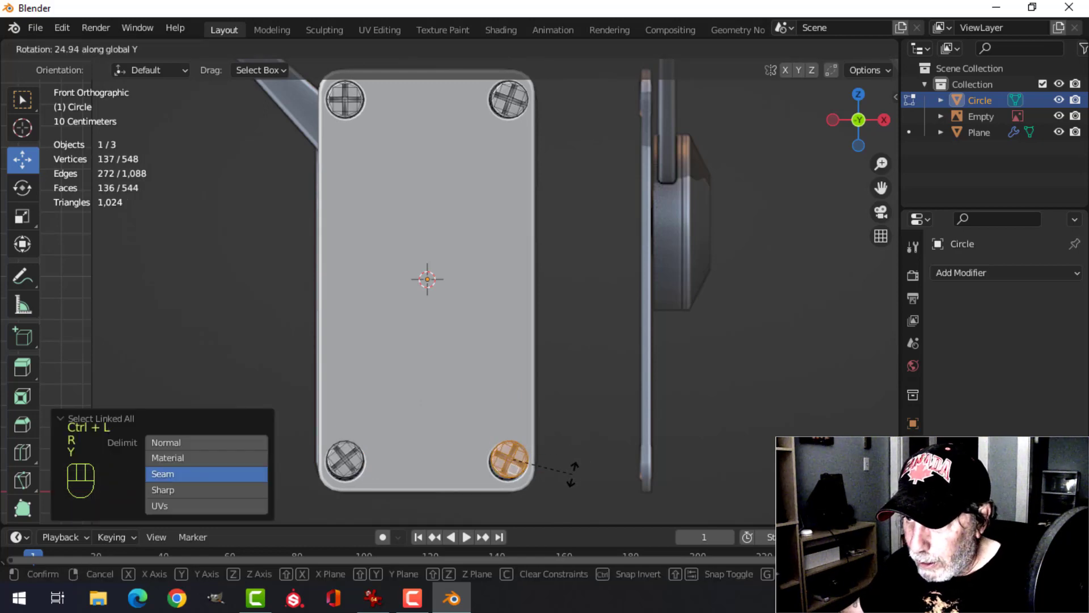
left_click(573, 467)
middle_click_drag(584, 469, 575, 375, "shift")
scroll(575, 375, "up", 1)
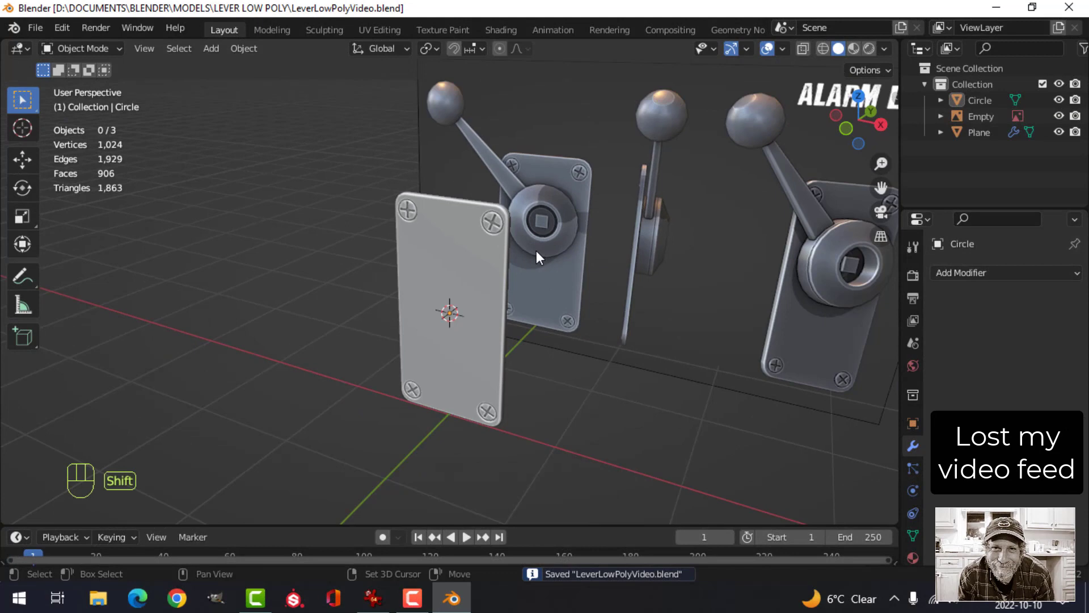
- Switch to a front view with wireframe shading, framing the reference's round hub behind the backplate
middle_click_drag(536, 250, 585, 258, "shift")
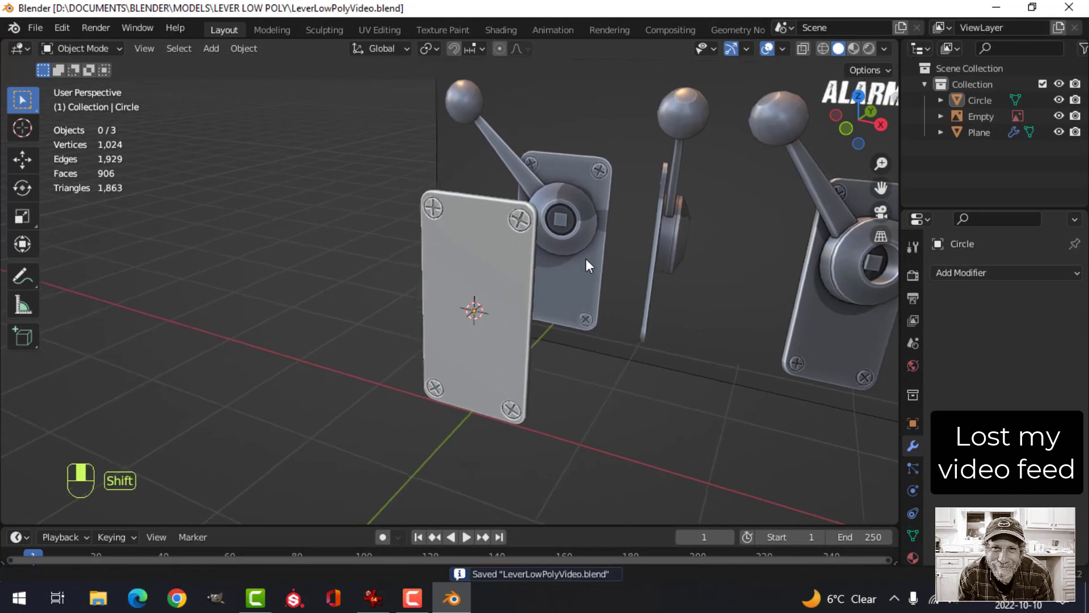
key("KP_1")
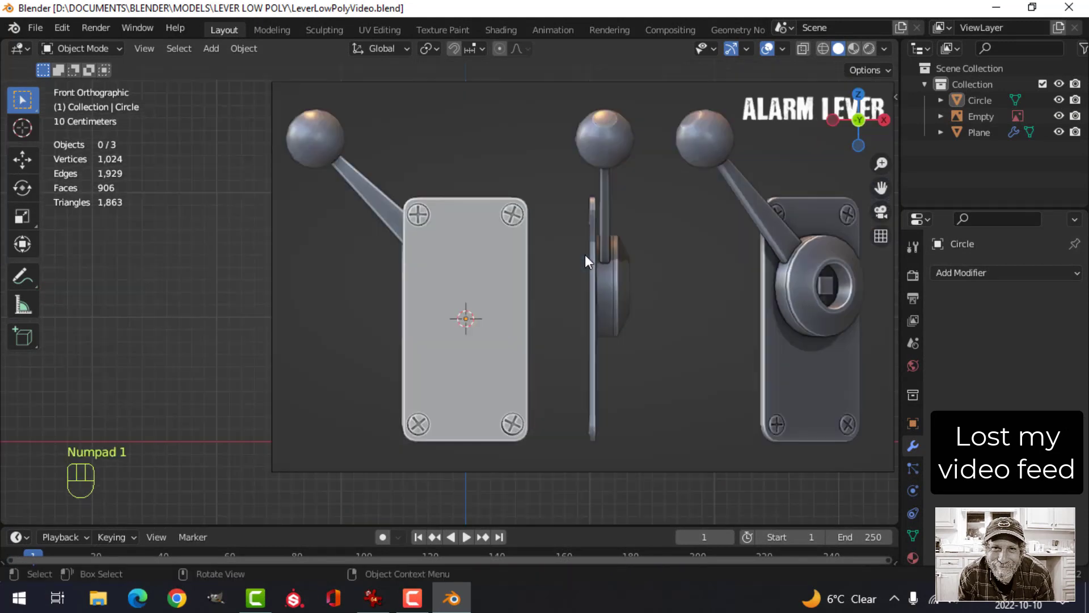
key("z")
left_click(476, 255)
scroll(569, 271, "up", 3)
middle_click_drag(570, 270, 565, 263, "shift")
scroll(565, 263, "up", 2)
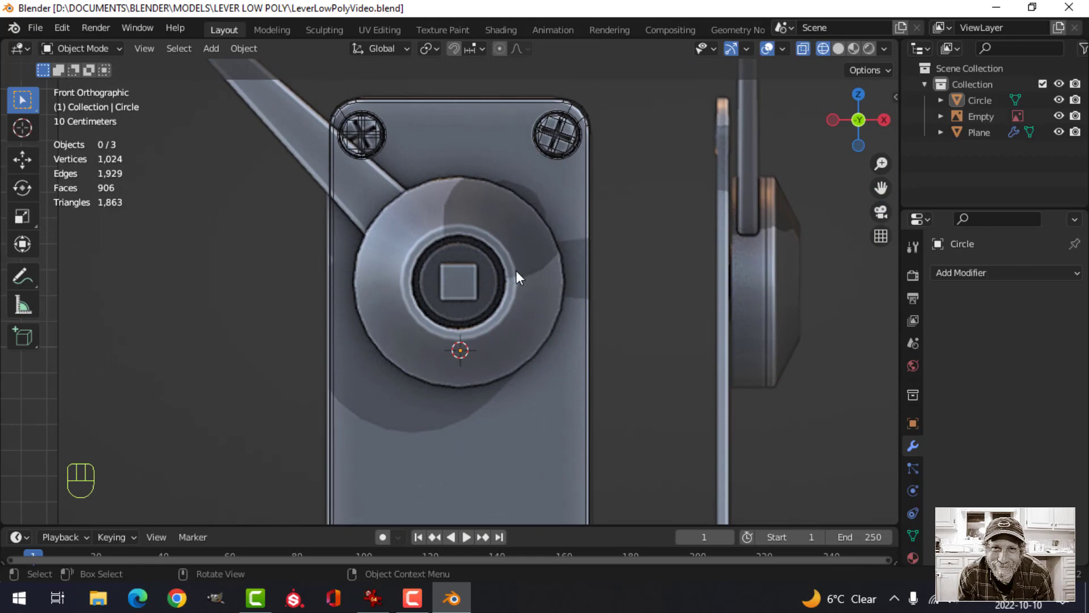
- Add a mesh circle at the 3D cursor and set its vertex count to 24
key("shift+a")
mouse_move(484, 253)
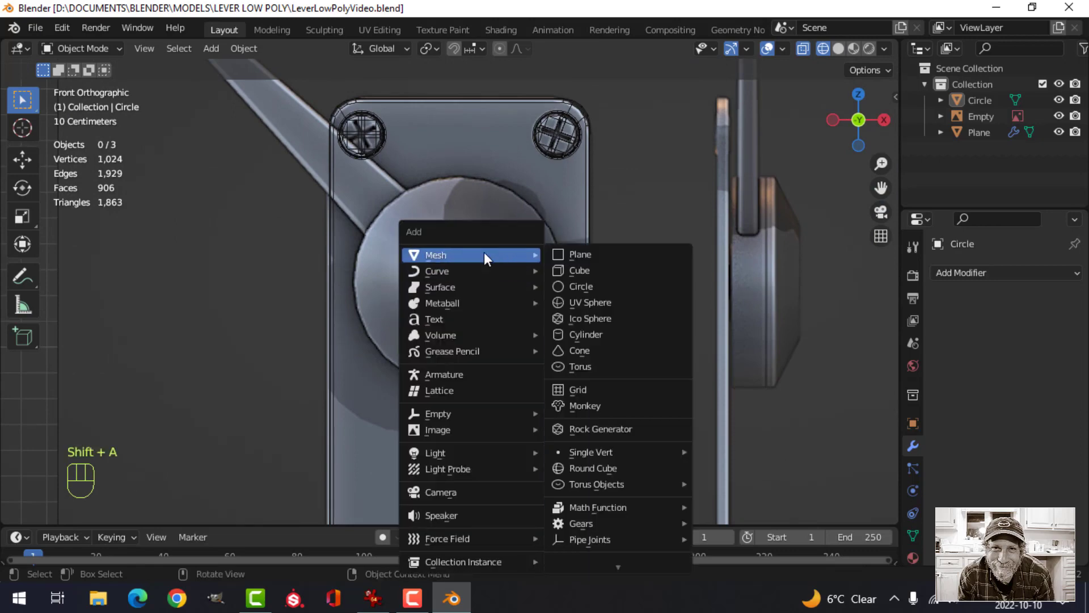
left_click(587, 286)
left_click(249, 337)
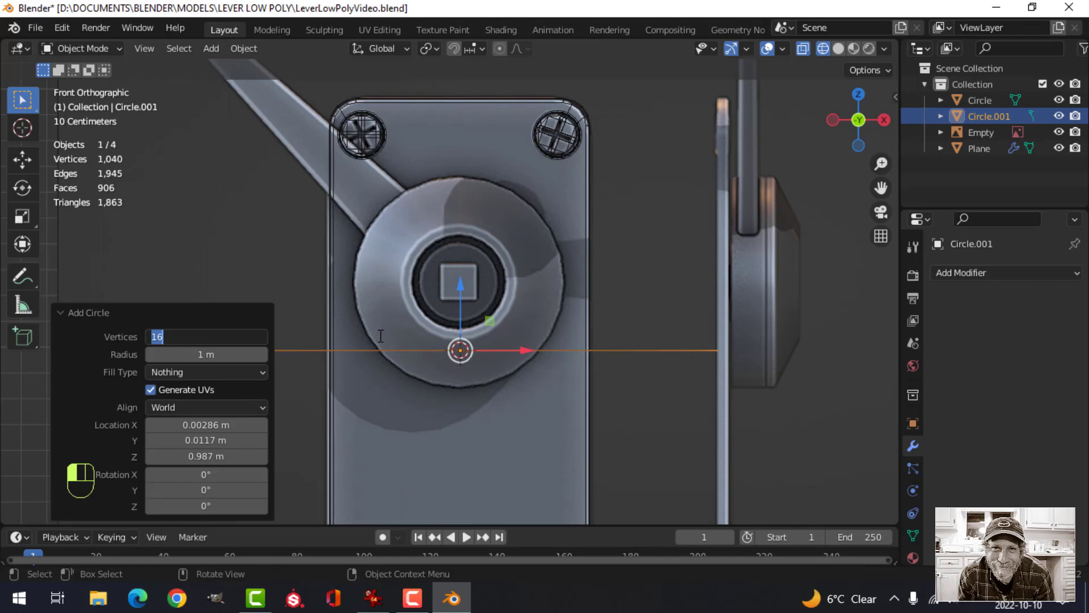
type("24")
key("Return")
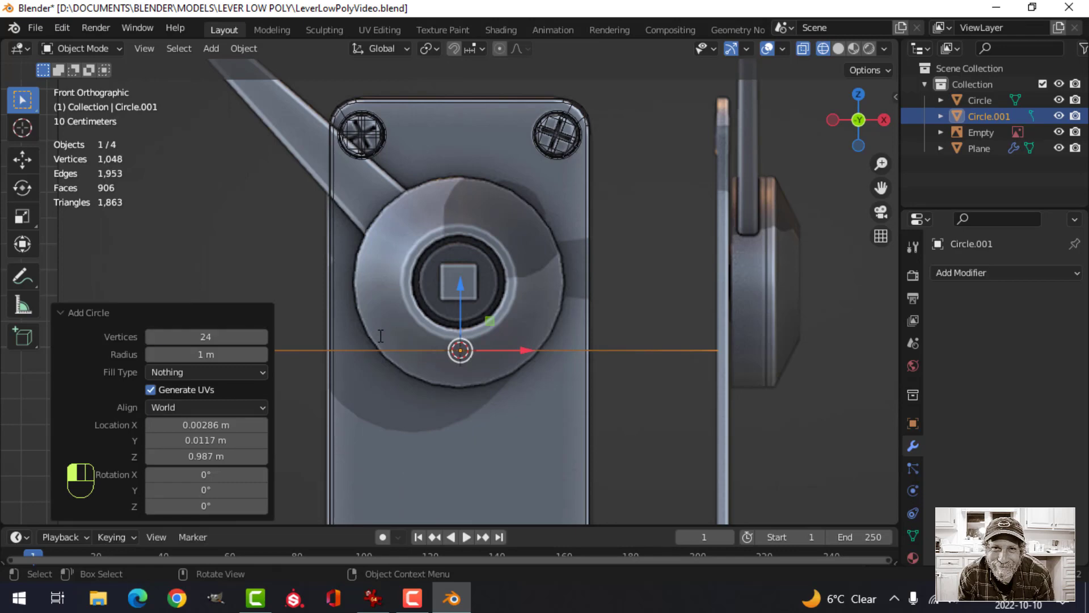
- Scale the circle's vertices to 0.428 and rotate them 90° around the X axis to face the front
scroll(653, 350, "down", 1)
key("Tab")
key("s")
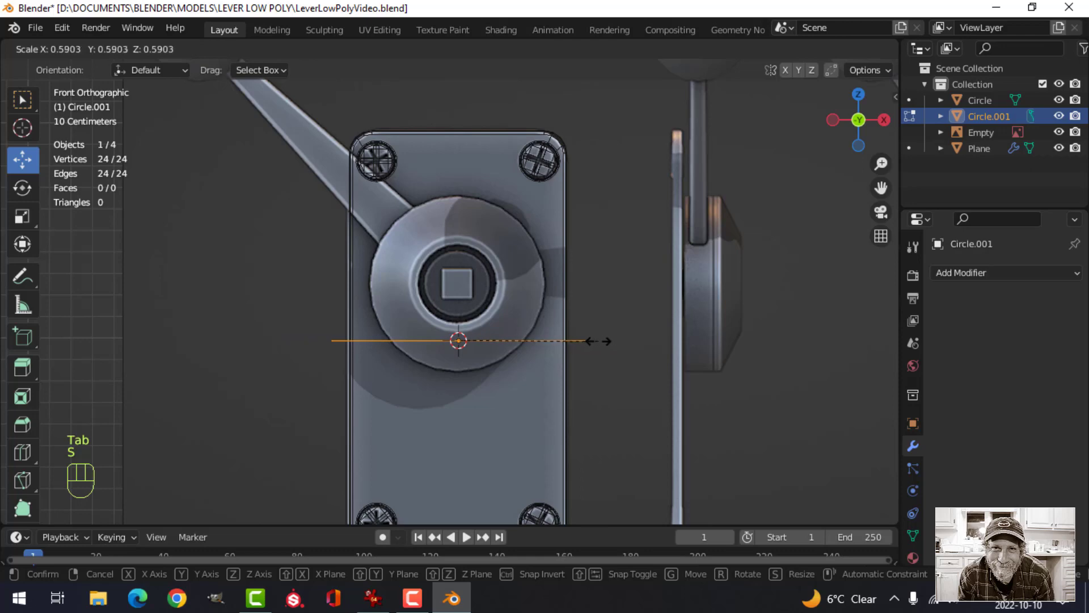
left_click(560, 337)
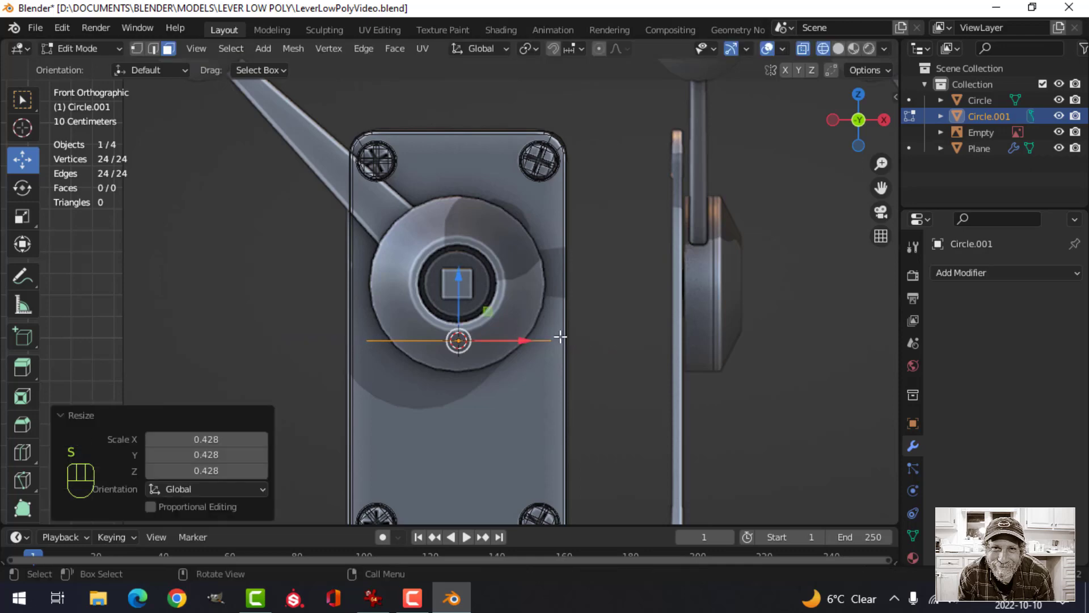
type("rx")
type("90")
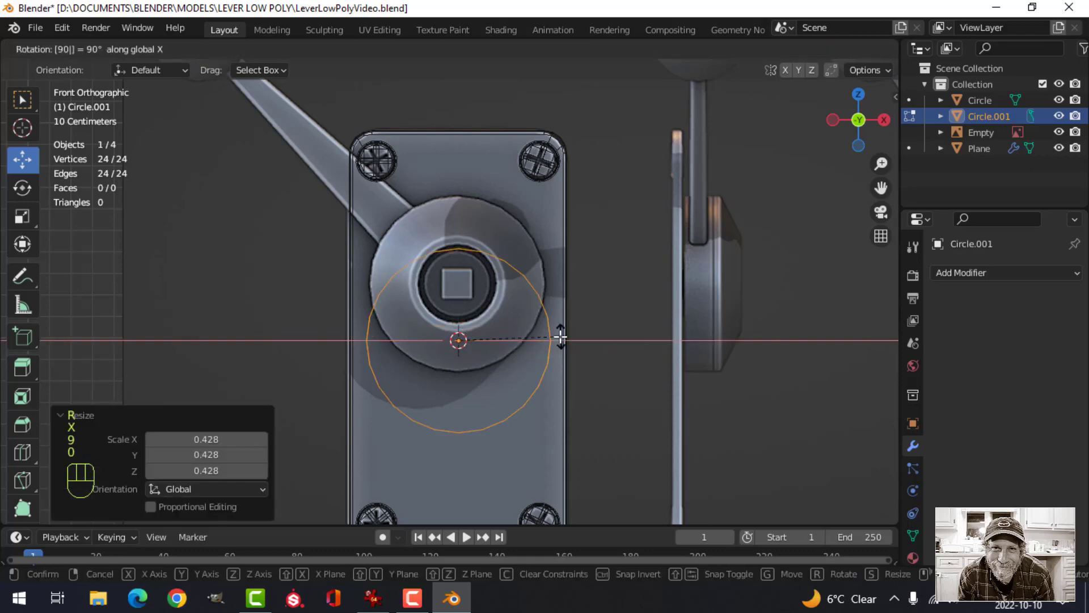
left_click(539, 343)
- Move the circle up onto the reference hub and scale it to match the hub's outer outline
left_click_drag(464, 276, 460, 224)
key("s")
left_click(599, 237)
key("s")
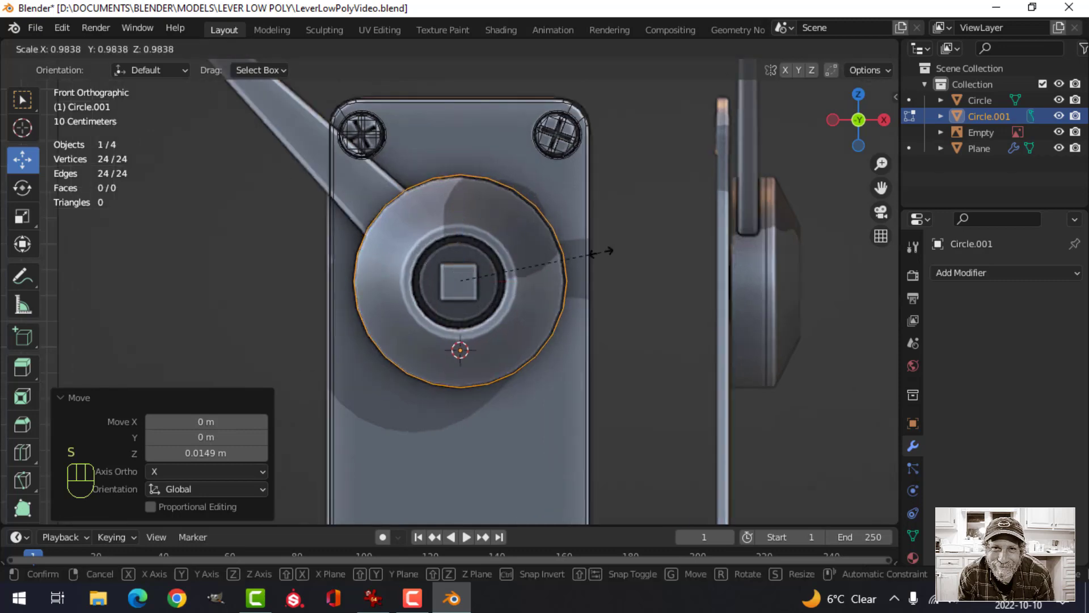
left_click(616, 257)
scroll(616, 257, "down", 1)
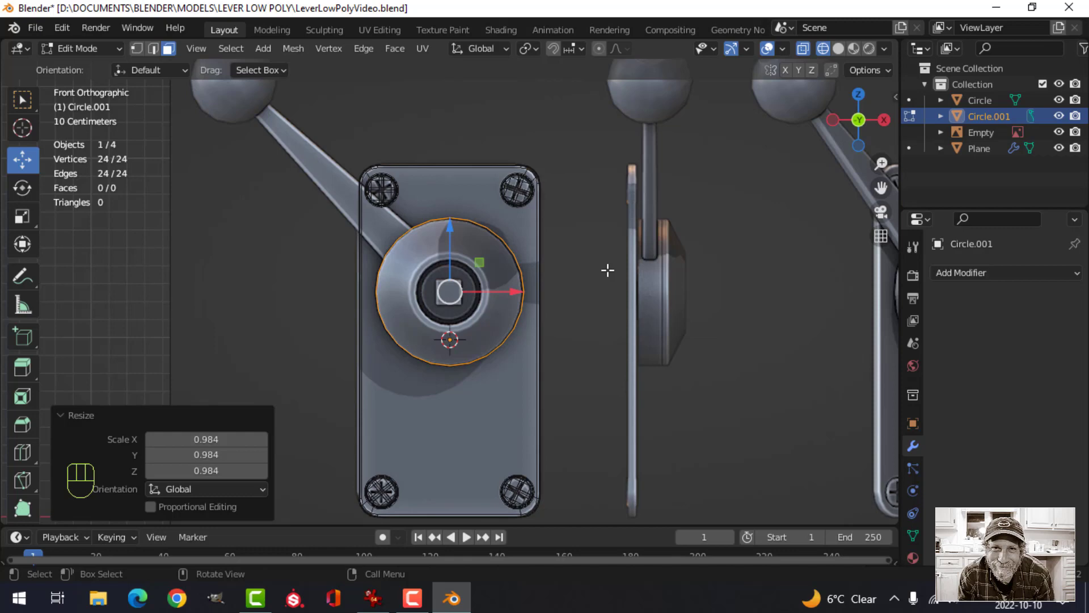
key("e")
key("s")
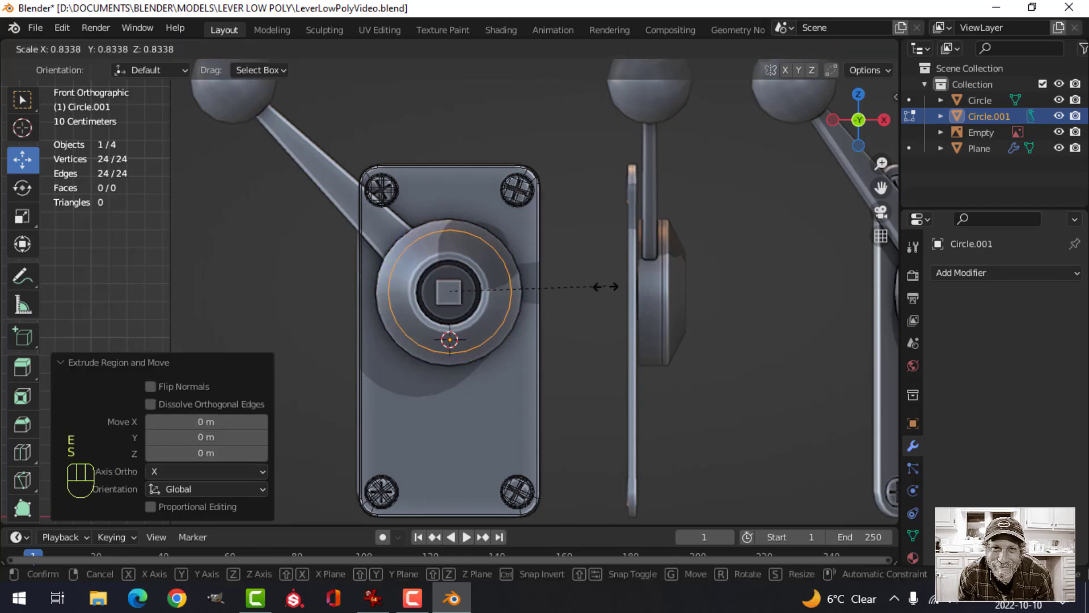
key("Escape")
- In vertex selection mode, extrude the circle and scale the new ring to about 0.6, near the reference's inner rim
key("1")
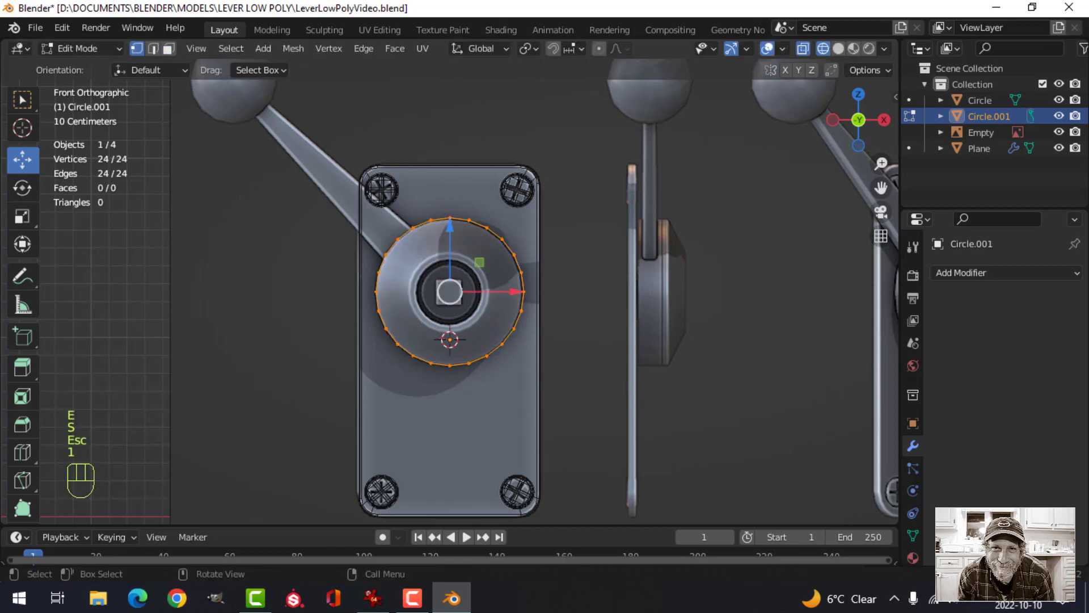
key("e")
key("s")
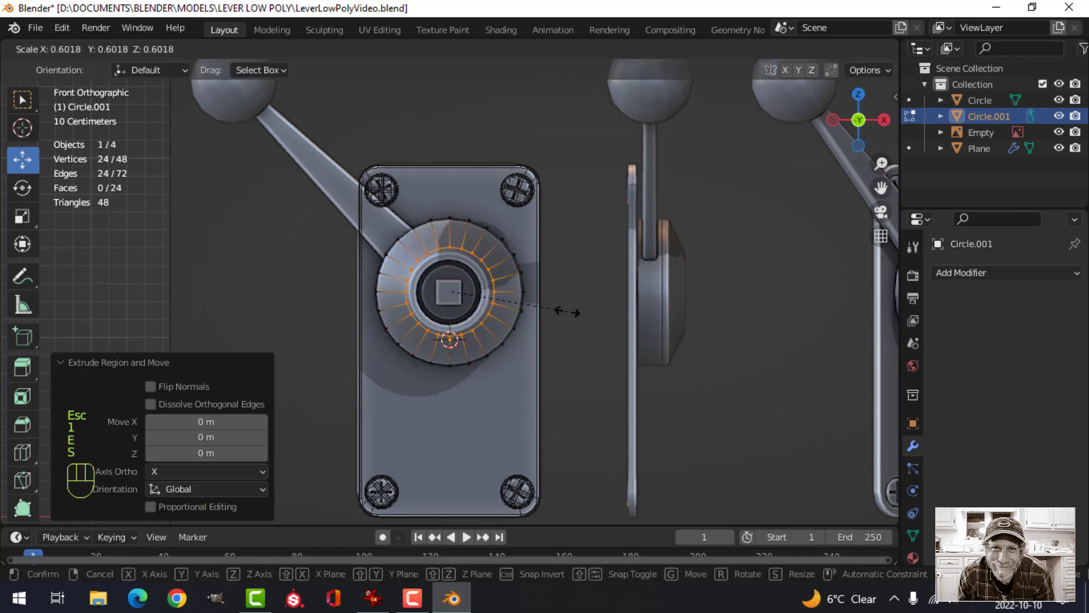
left_click(564, 311)
- Pull the inner ring forward along Y to form a cone, and move the whole hub about -0.144 m along Y
middle_click_drag(588, 282, 567, 297)
left_click_drag(559, 289, 506, 284)
key("a")
mouse_move(528, 299)
middle_mouse_down()
mouse_move(554, 289)
mouse_move(561, 306)
mouse_move(556, 315)
mouse_move(516, 298)
middle_mouse_up()
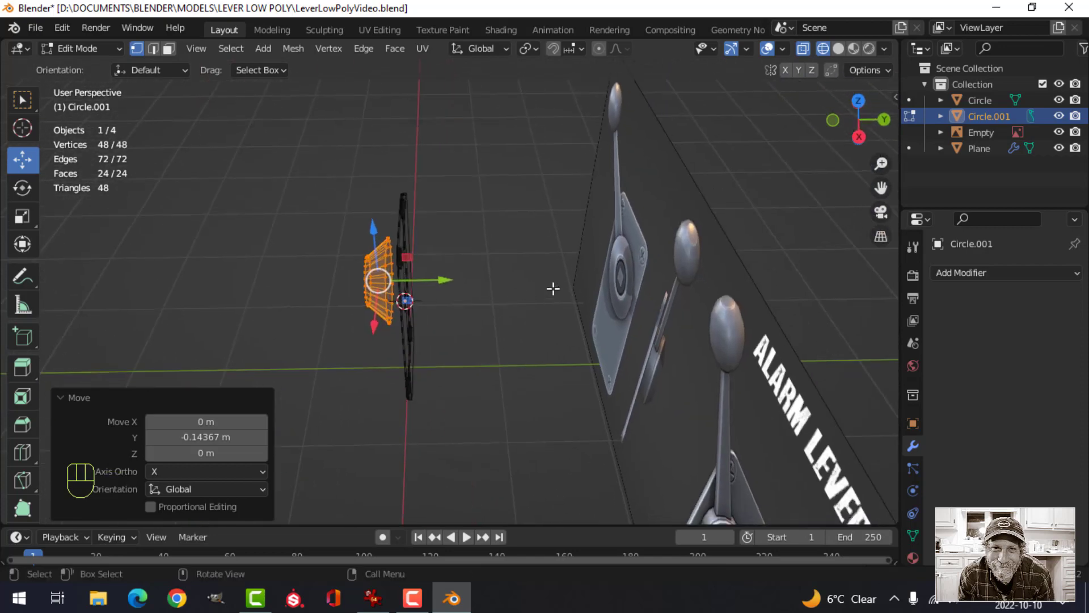
- From the front, select the hub's inner edge loop and scale it to 0.987 to match the reference rim
key("KP_1")
scroll(555, 287, "up", 6)
key("alt+a")
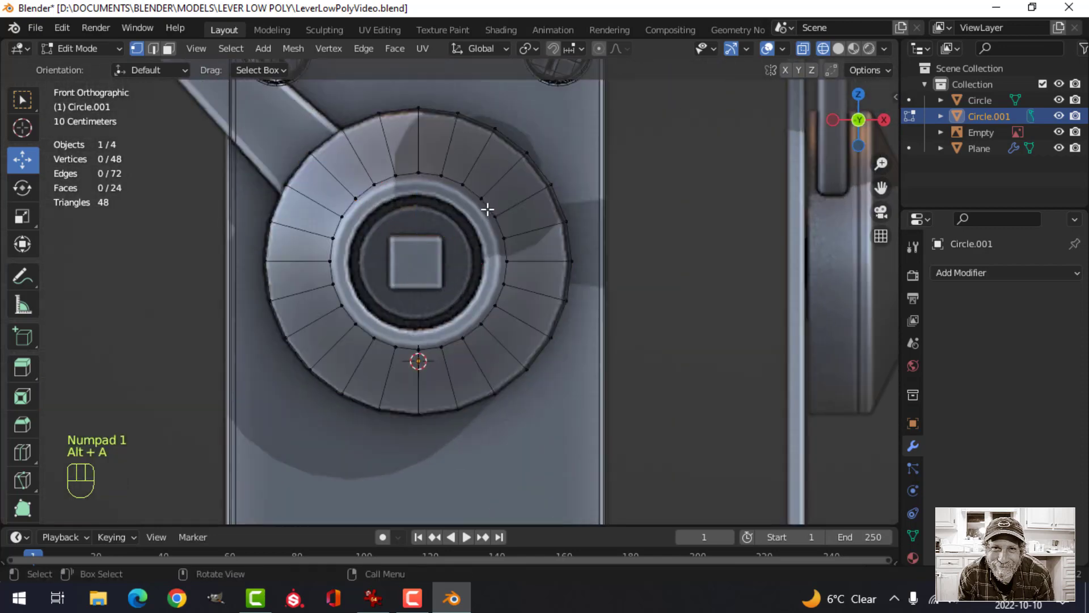
left_click(487, 209, "alt")
key("s")
left_click(620, 236)
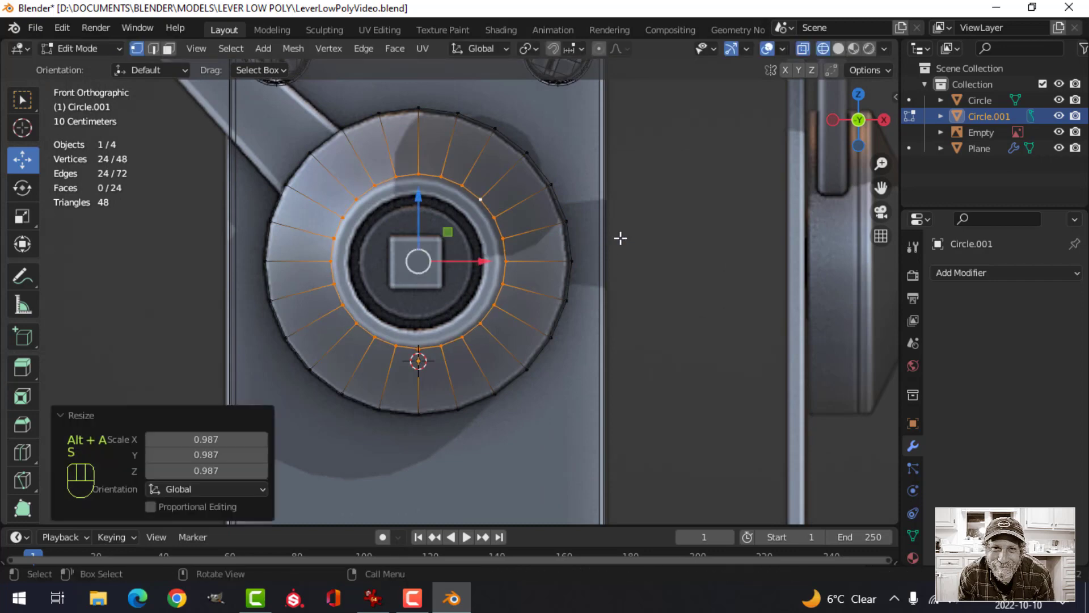
- Extrude the inner loop in place and scale it to about 0.79 to form the flat rim around the opening
key("e")
right_click(649, 228)
key("s")
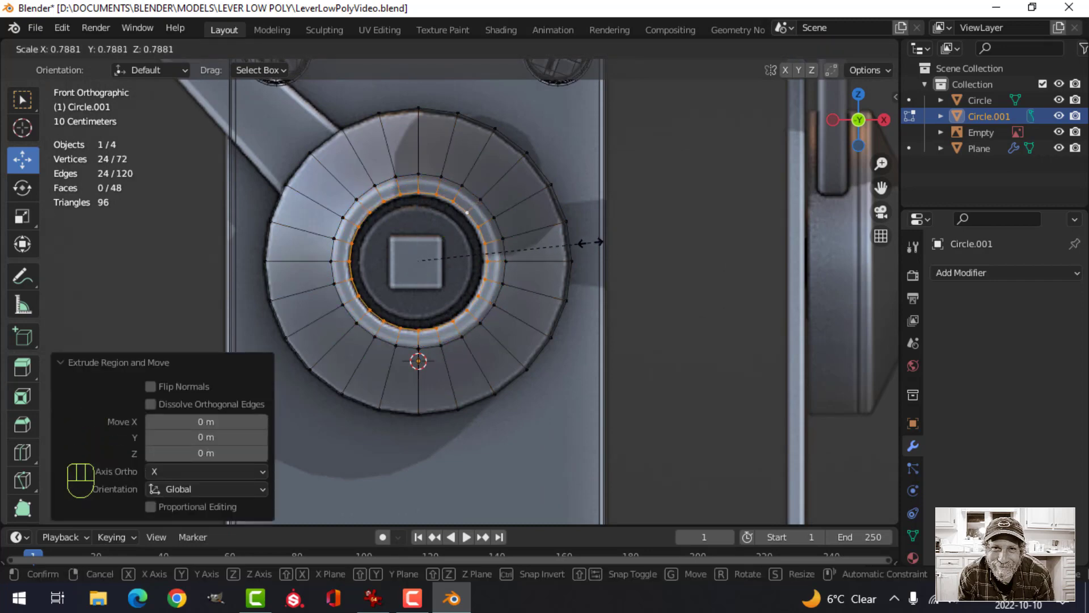
left_click(589, 241)
- Extrude the innermost ring back towards the backplate to form the hub's bore, and switch to solid shading
middle_click_drag(584, 238, 443, 206)
key("e")
left_click(485, 226)
key("alt+a")
key("z")
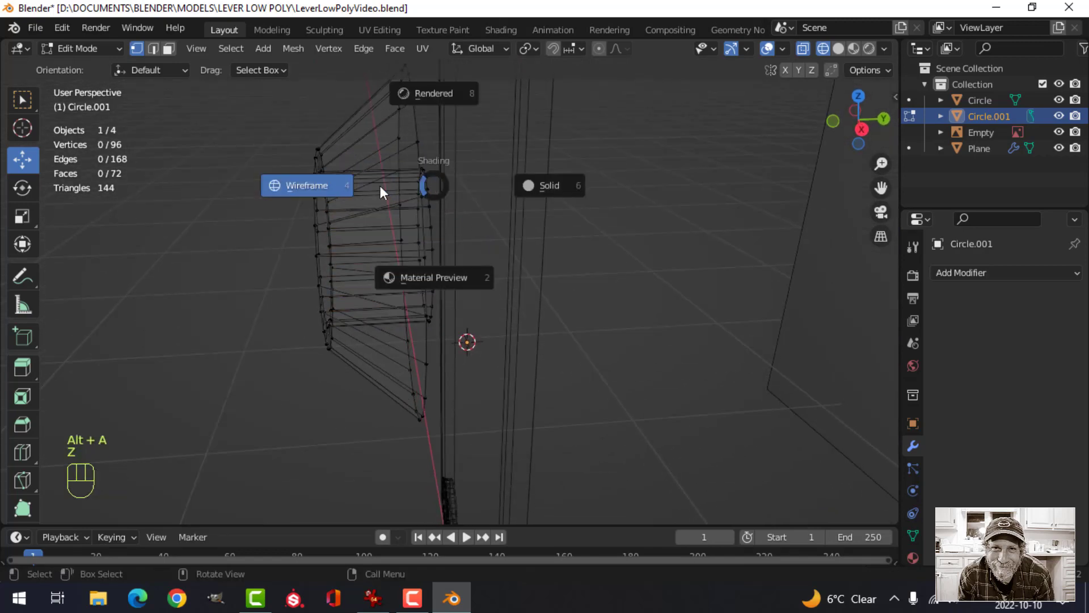
left_click(539, 185)
middle_click_drag(532, 178, 486, 206, "shift")
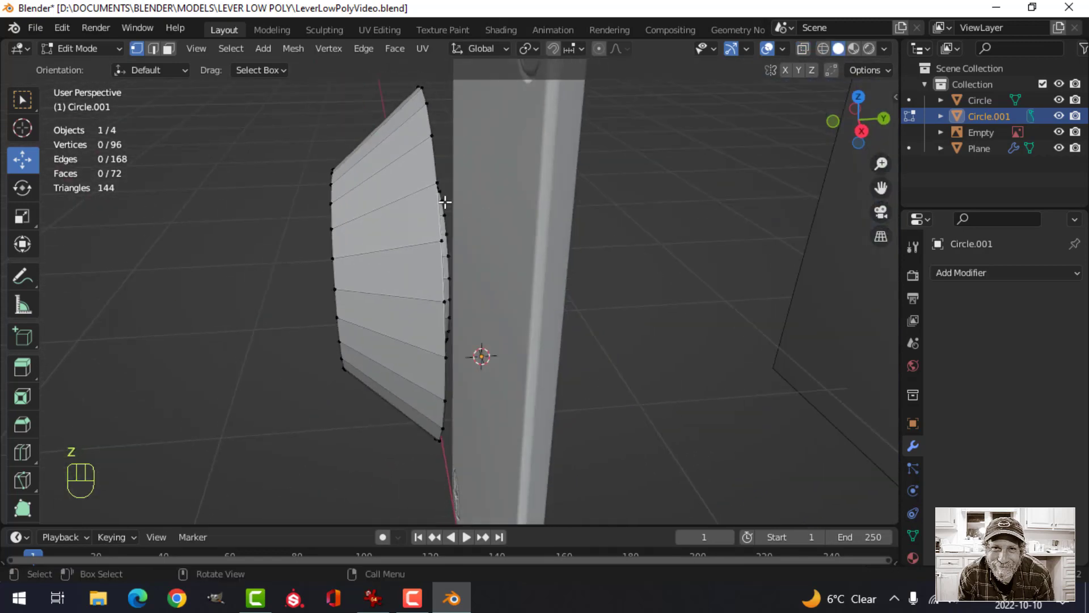
- Select the hub's outer rear edge loop, extrude it and move it about 0.042 m along Y towards the backplate
left_click(437, 167, "alt")
scroll(471, 202, "down", 3)
middle_click_drag(472, 202, 556, 237)
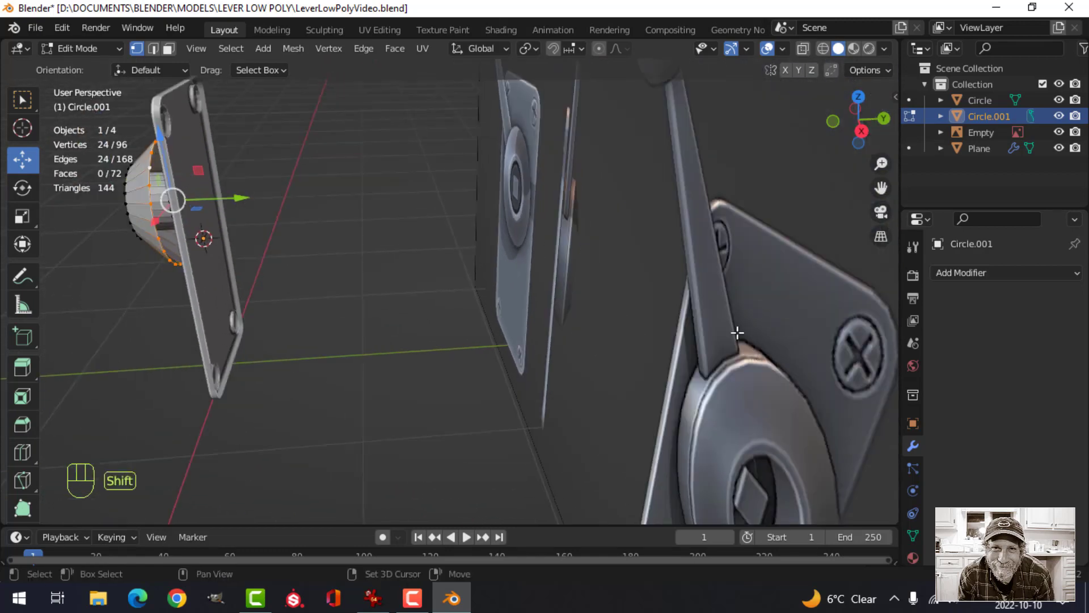
mouse_move(737, 330)
middle_mouse_down("shift")
mouse_move(606, 320)
mouse_move(734, 329)
middle_mouse_up("shift")
scroll(606, 320, "up", 1)
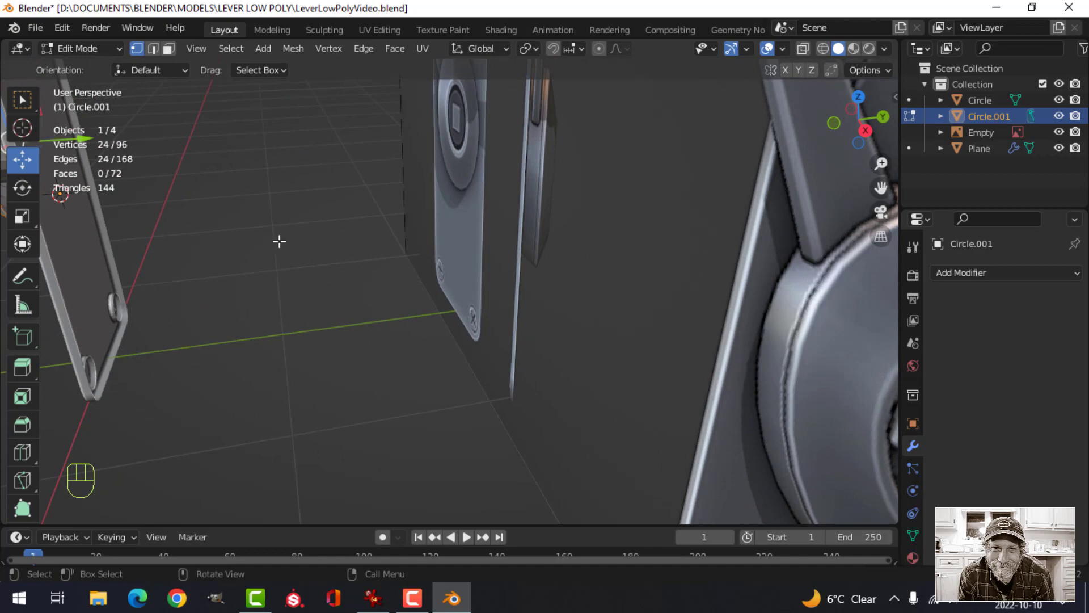
middle_click_drag(279, 241, 525, 343, "shift")
scroll(391, 279, "up", 1)
middle_click_drag(392, 280, 516, 305, "shift")
middle_click_drag(455, 299, 448, 302)
middle_click_drag(446, 301, 454, 311, "shift")
key("e")
left_click(455, 312)
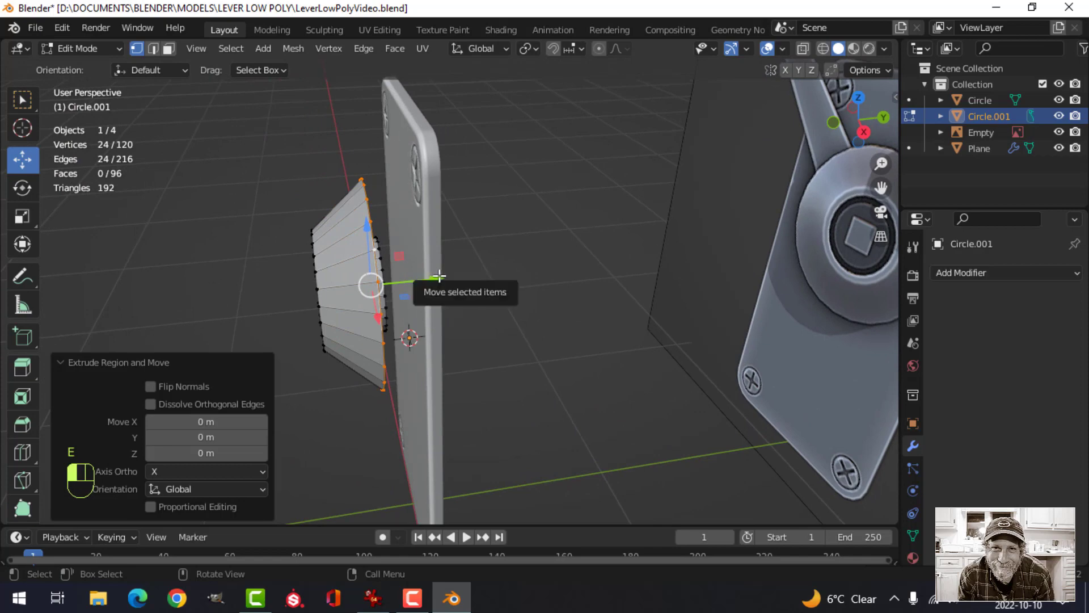
left_click_drag(439, 276, 454, 280)
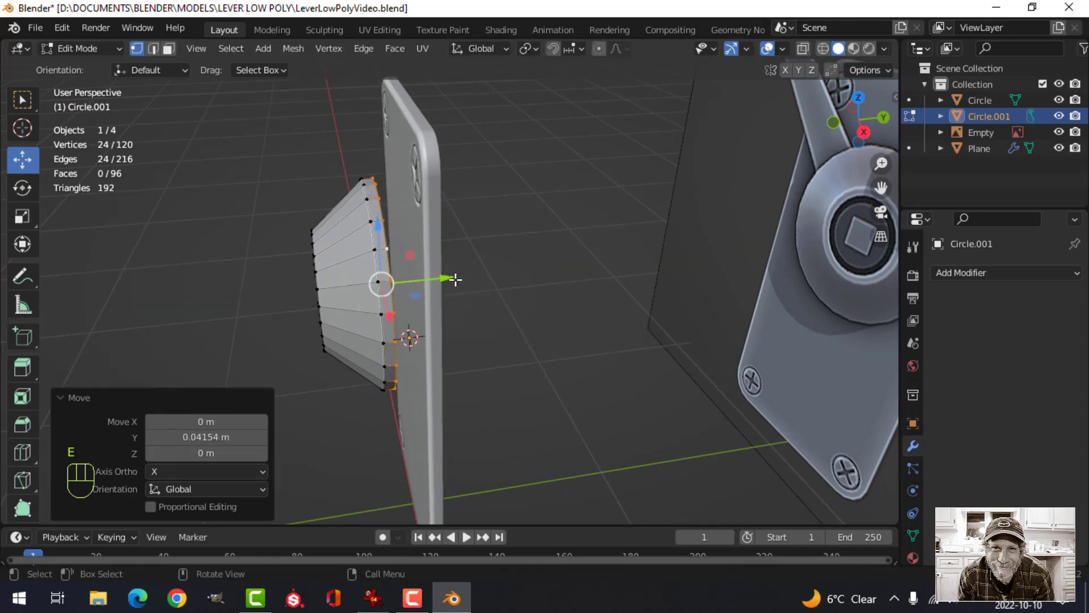
- Extrude the rear edge loop once more along Y, extending the hub's side wall up to the backplate
scroll(457, 275, "up", 2)
key("e")
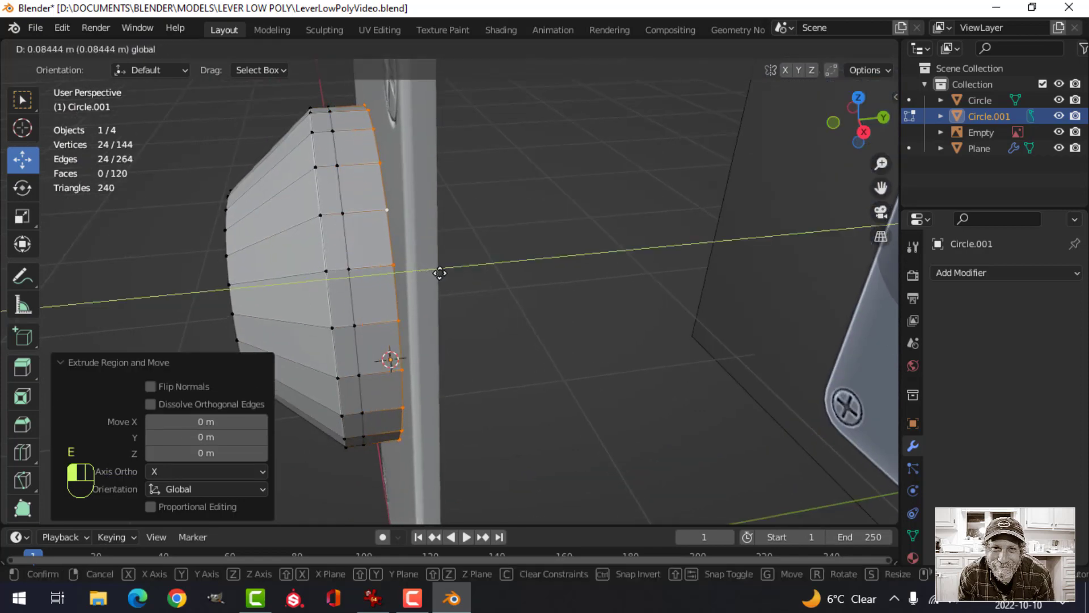
left_click(448, 272)
- Shift the whole hub slightly away from the backplate and extend its rear edge loop about 0.022 m along Y
key("a")
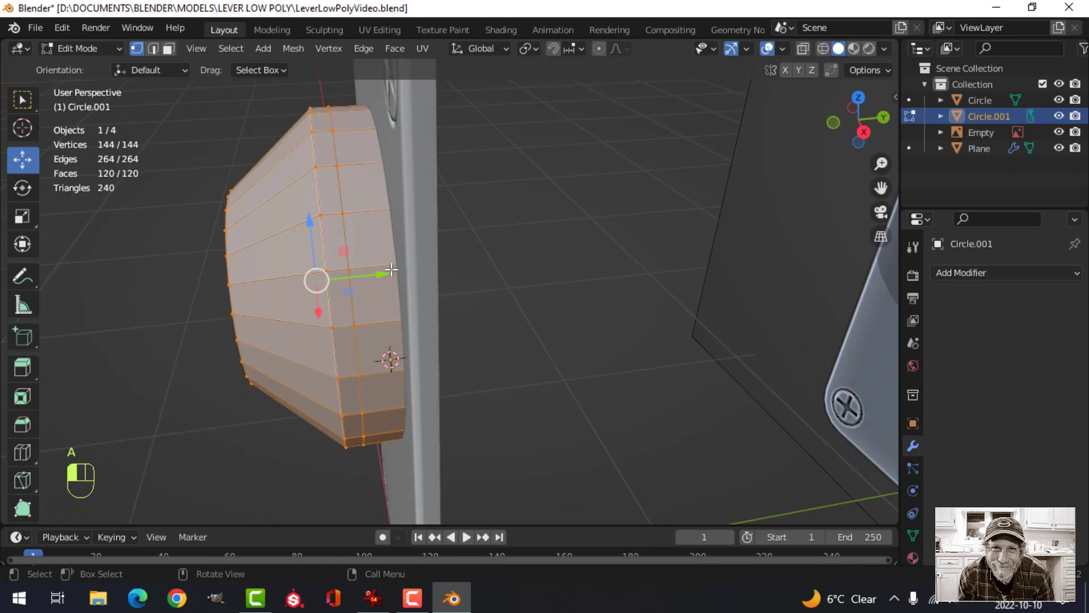
key("g")
left_click(381, 253)
key("alt+a")
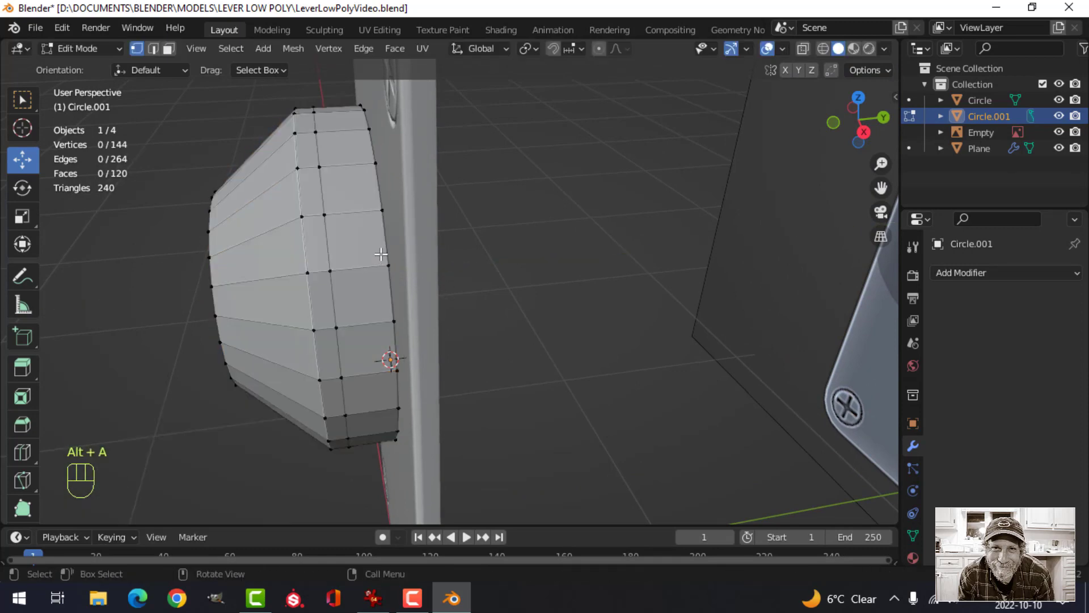
left_click(400, 262, "alt")
left_click_drag(403, 263, 439, 274)
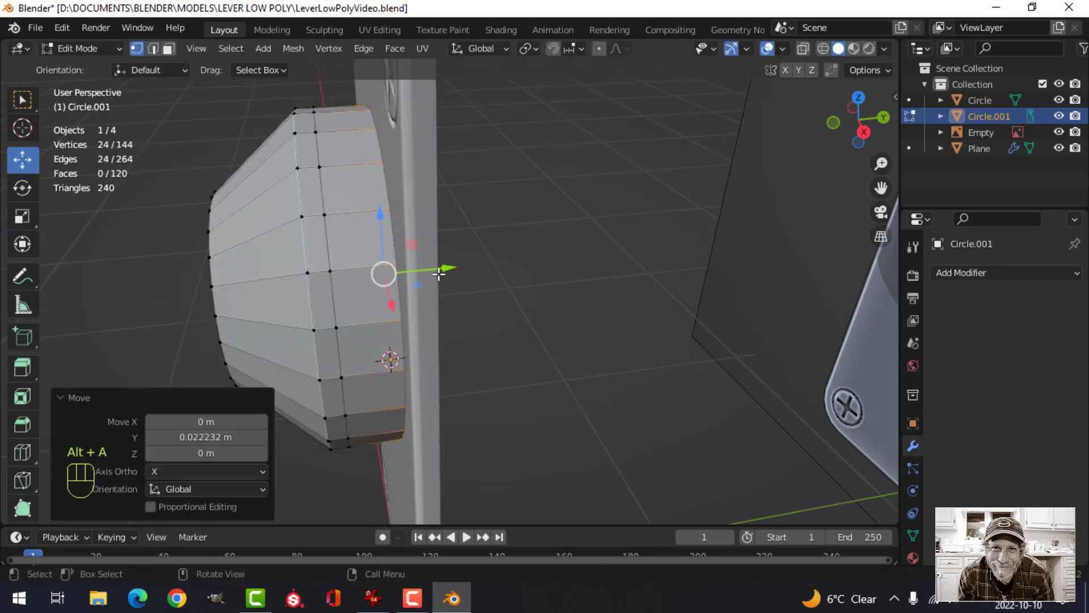
- Leave edit mode and inspect the hub on the backplate from the front
key("Tab")
scroll(439, 274, "down", 3)
key("alt+a")
middle_click_drag(422, 315, 495, 340)
scroll(495, 339, "up", 2)
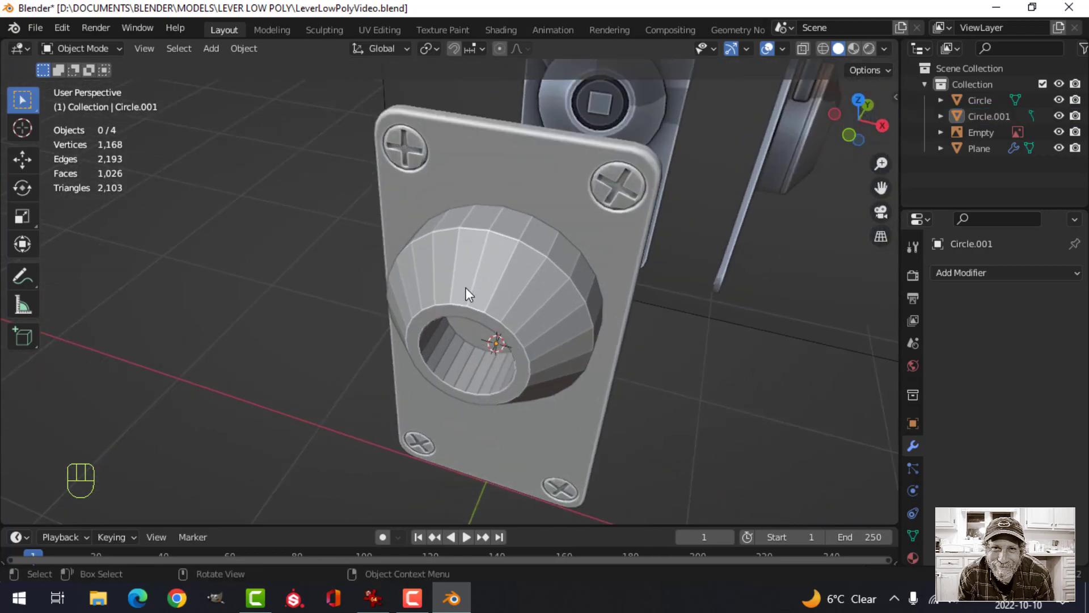
middle_click_drag(466, 287, 539, 285)
scroll(539, 285, "up", 2)
- Select both edge loops of the hub's front rim and bevel them with width 0.00612 m and 2 segments
left_click(617, 274)
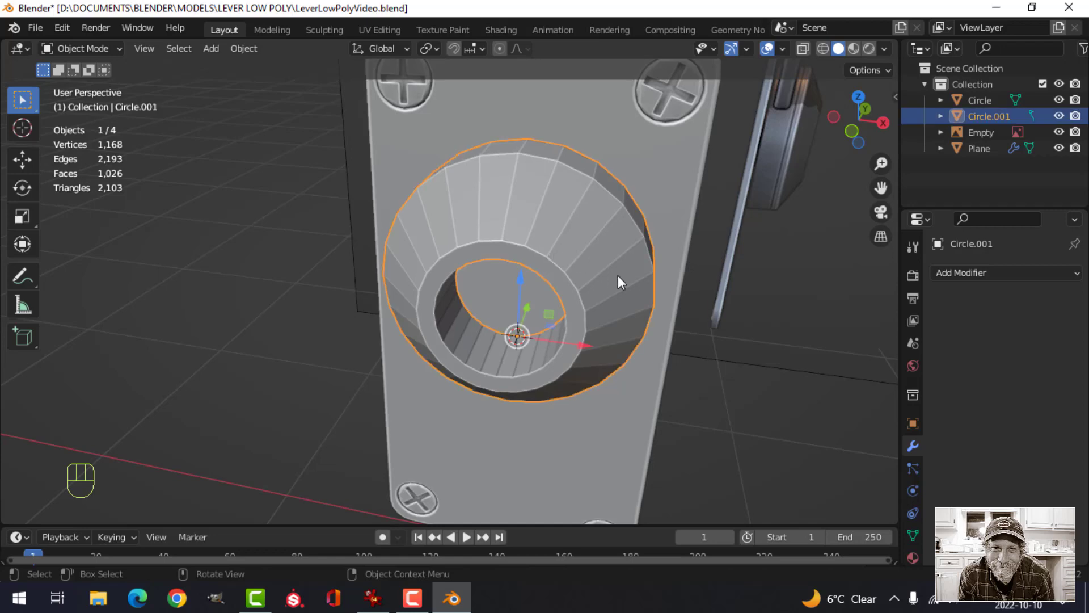
key("Tab")
middle_click_drag(618, 274, 510, 271)
key("alt+a")
scroll(487, 295, "up", 3)
key("2")
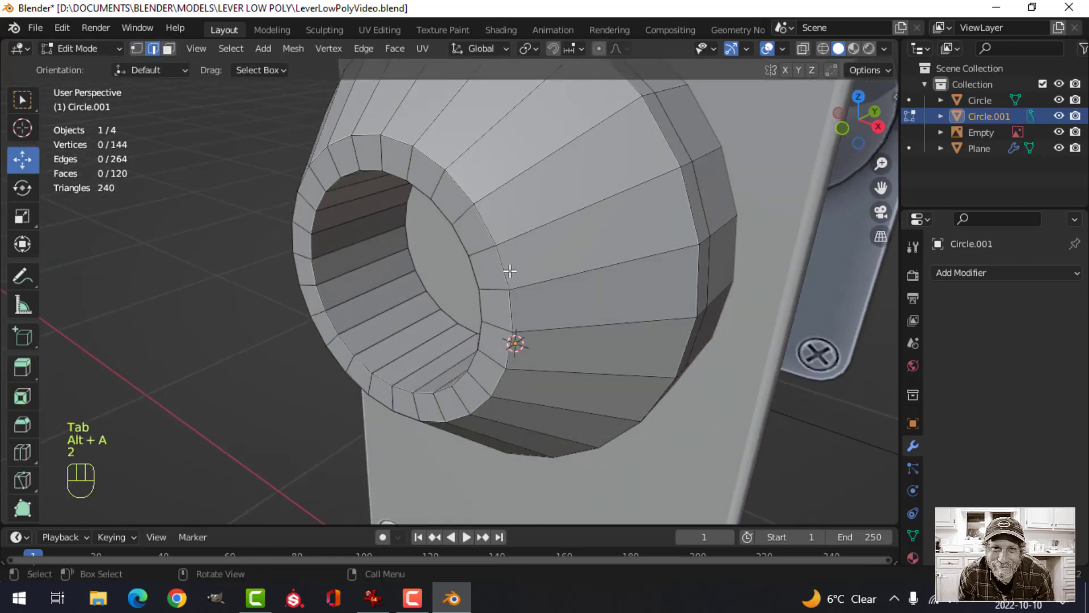
left_click(464, 204, "alt+shift")
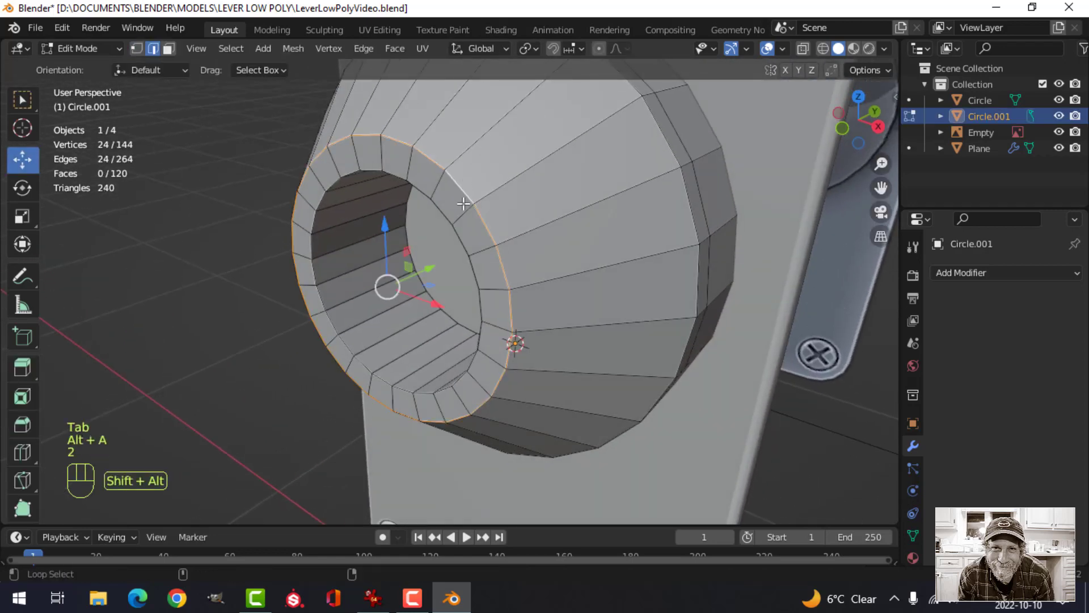
left_click(424, 193, "alt+shift")
key("ctrl+b")
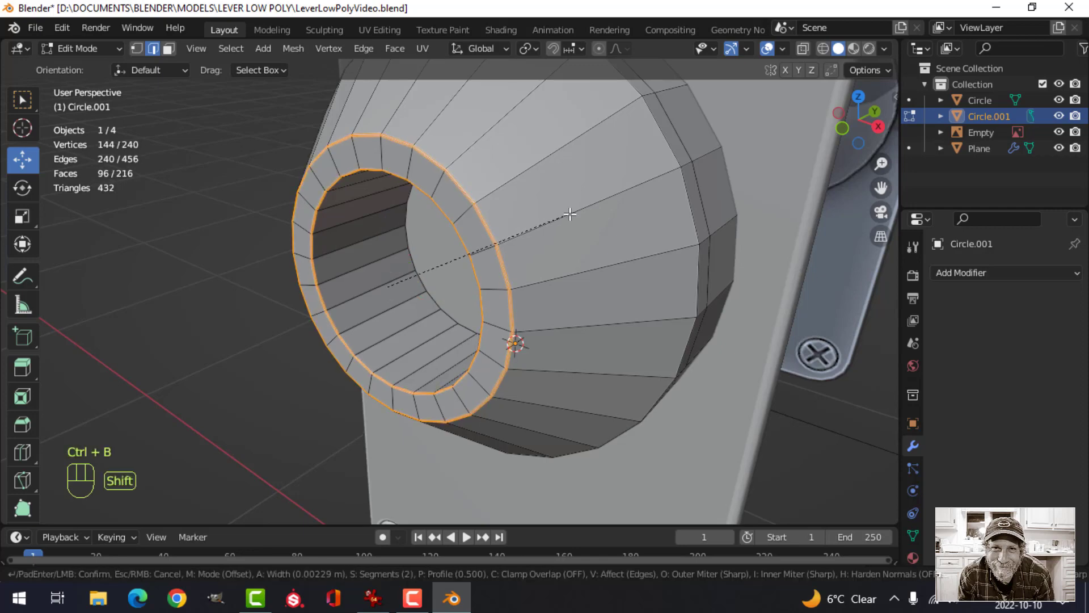
scroll(590, 209, "down", 1)
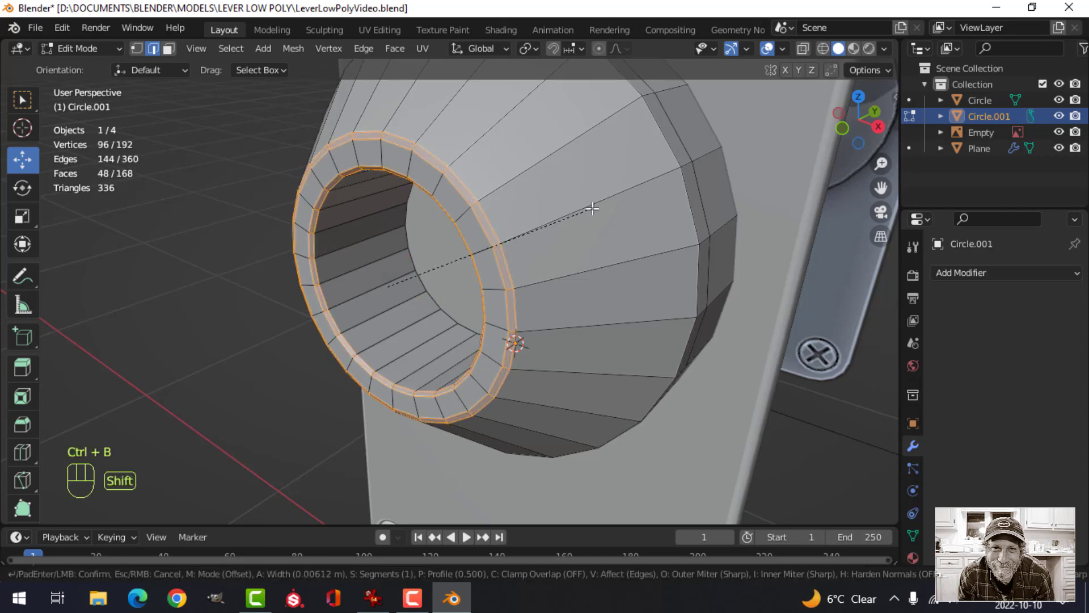
scroll(591, 208, "up", 1)
left_click(592, 209)
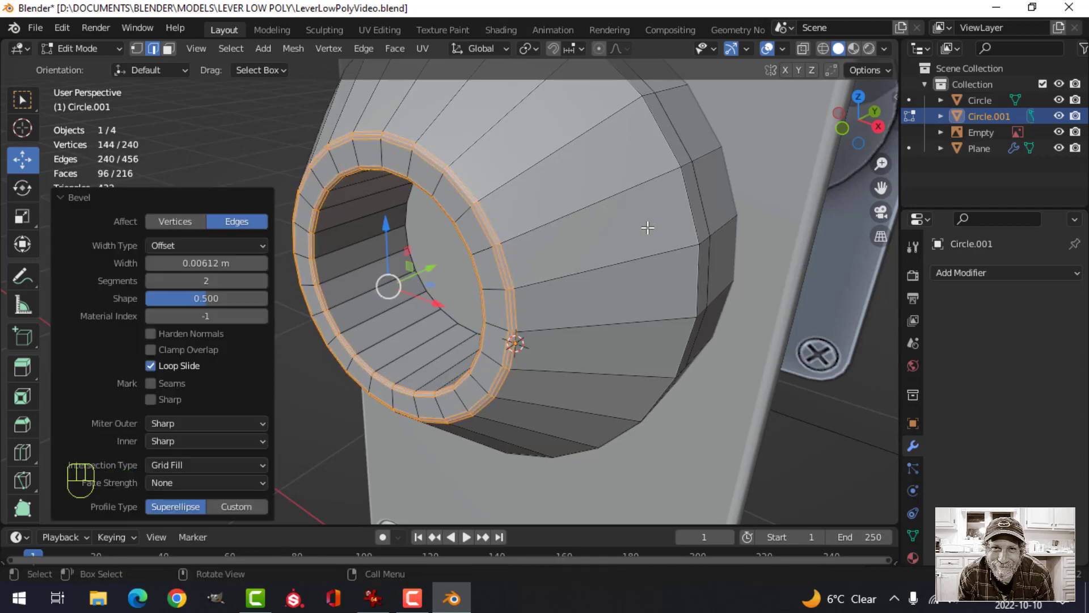
- Shade the hub smooth and return to editing its mesh
middle_click_drag(649, 226, 578, 229)
key("Tab")
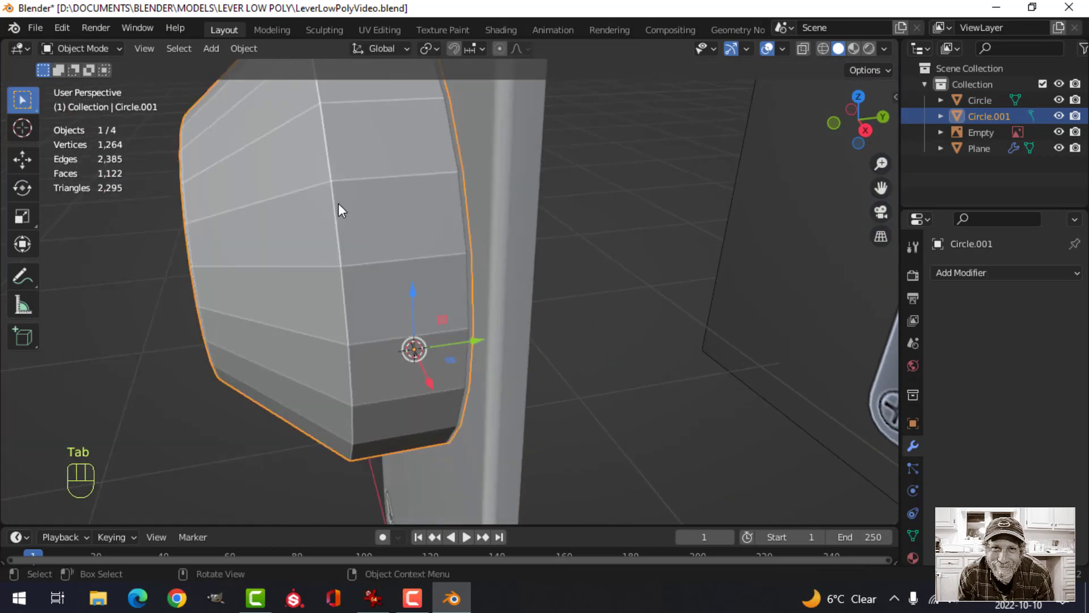
key("Tab")
key("Tab")
right_click(293, 195)
left_click(293, 196)
key("Tab")
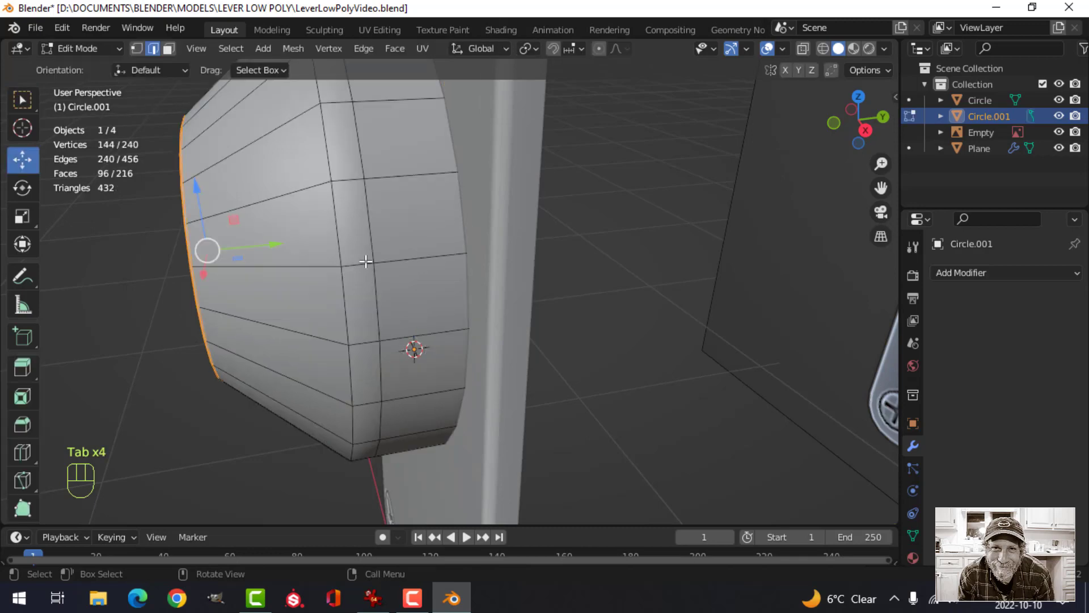
- Add a loop cut on each side of the hub's outer ridge, sliding the cone-side one to factor 0.93
middle_click_drag(364, 255, 398, 258, "shift")
key("alt+a")
key("ctrl+r")
left_click(363, 272)
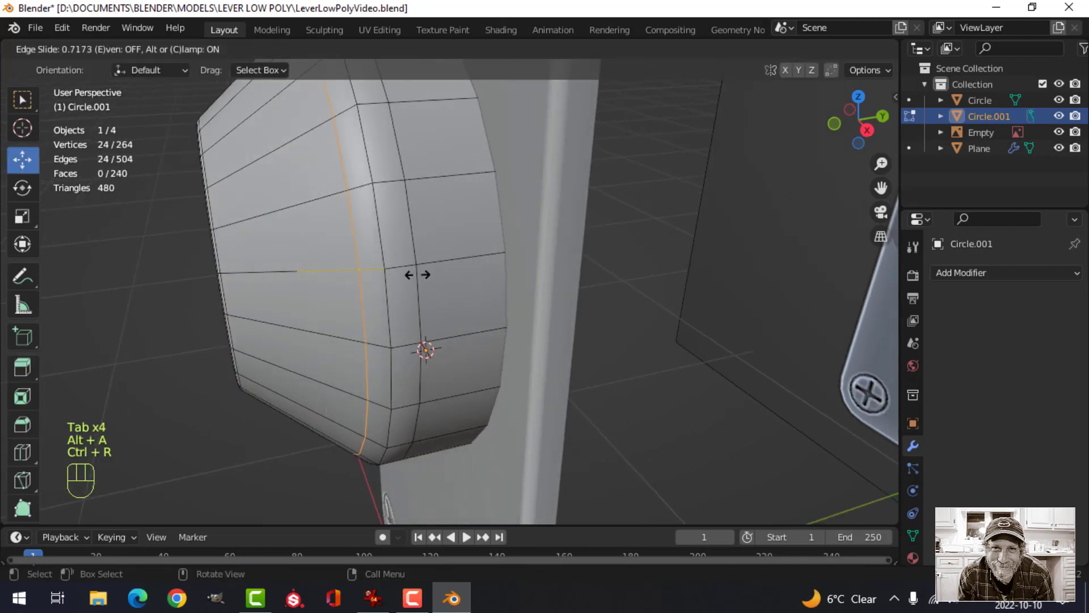
left_click(434, 275)
key("ctrl+r")
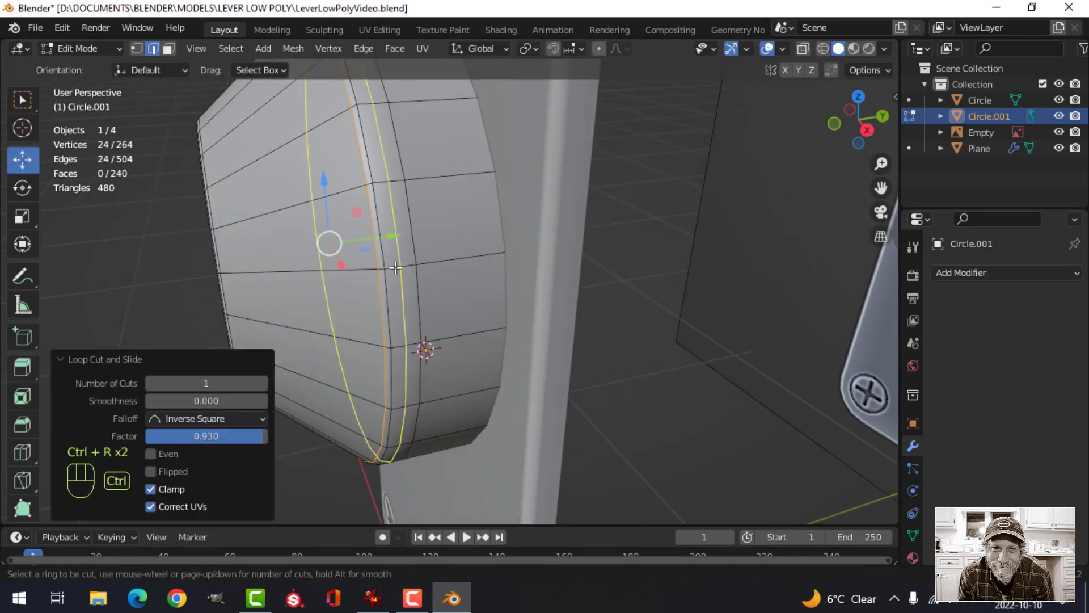
left_click(392, 269)
left_click(392, 265)
- Select the edge loop on the hub's side just behind the ridge and bevel it with width 0.0037 m and 1 segment
middle_click_drag(391, 265, 340, 216)
key("alt+a")
left_click(340, 213, "alt+shift")
scroll(340, 214, "up", 3)
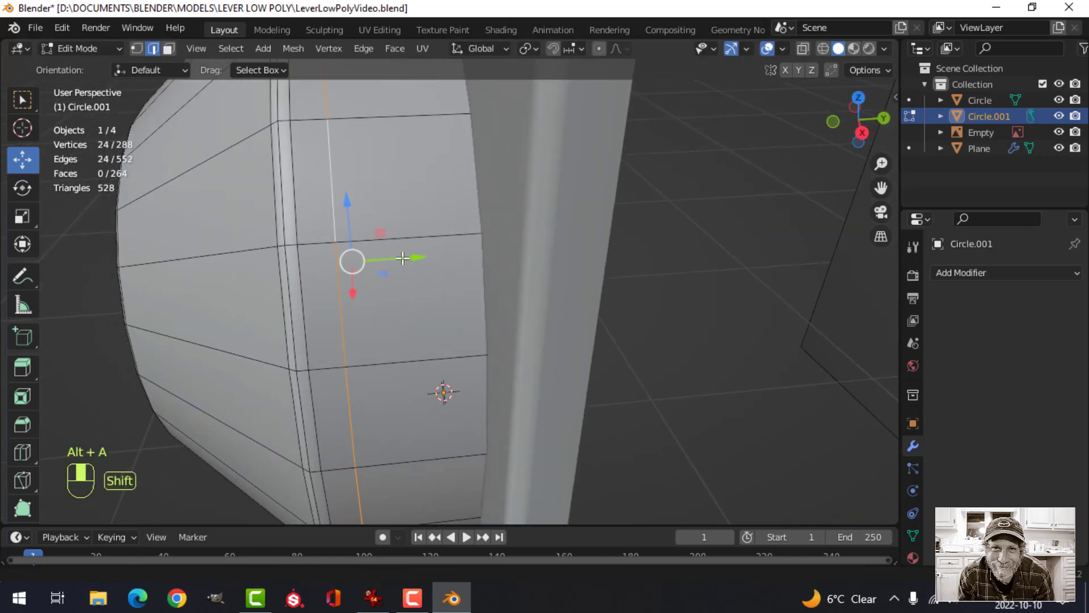
key("ctrl+b")
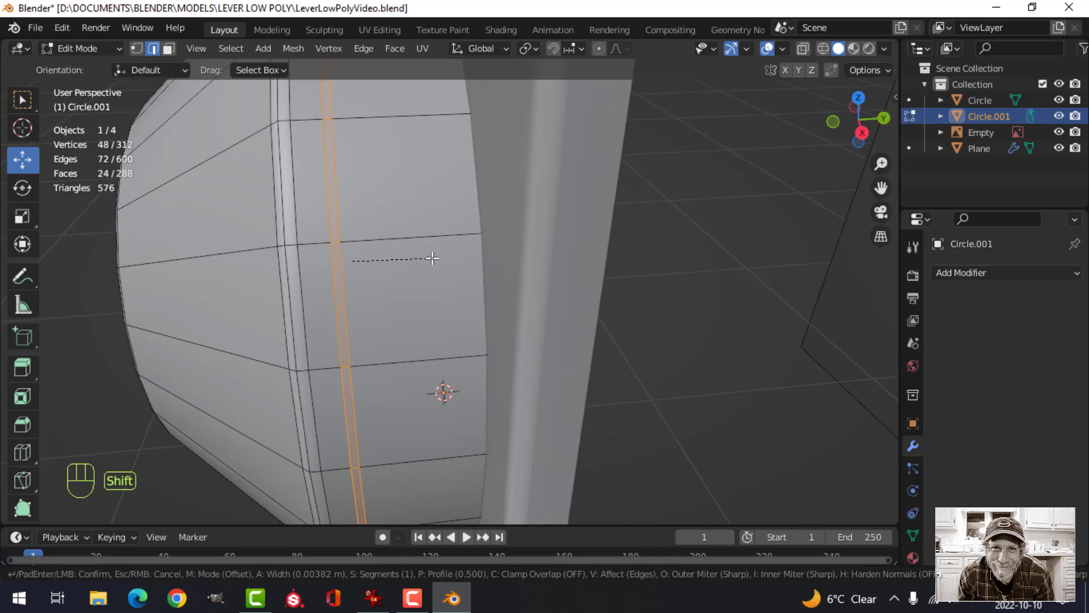
left_click(433, 259)
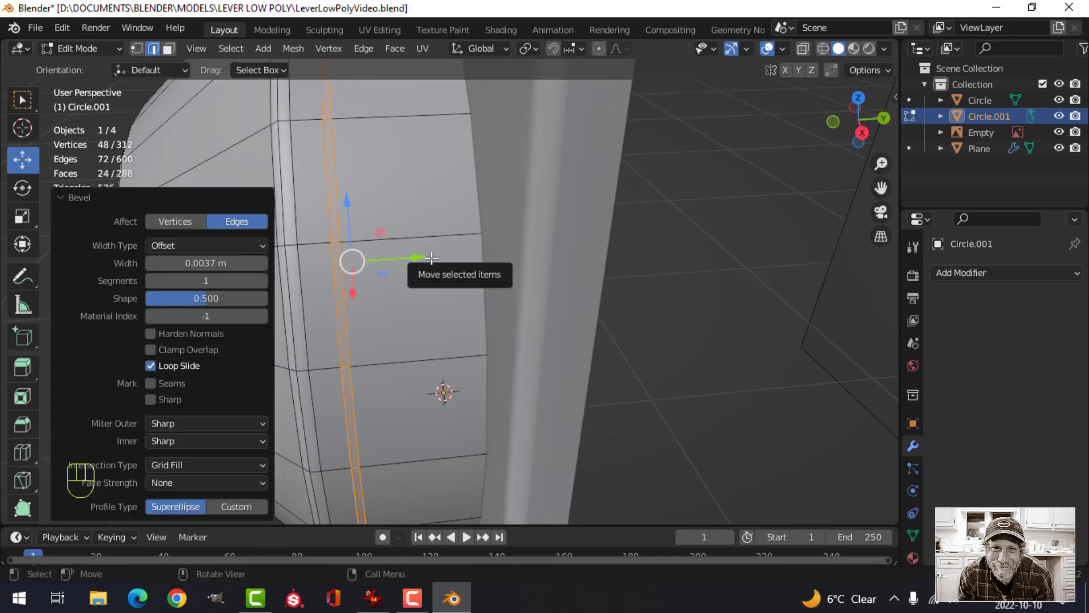
- Extrude the narrow beveled strip in place and shrink it inward along its normals to form a groove around the hub
key("e")
right_click(431, 258)
key("alt+s")
key("shift")
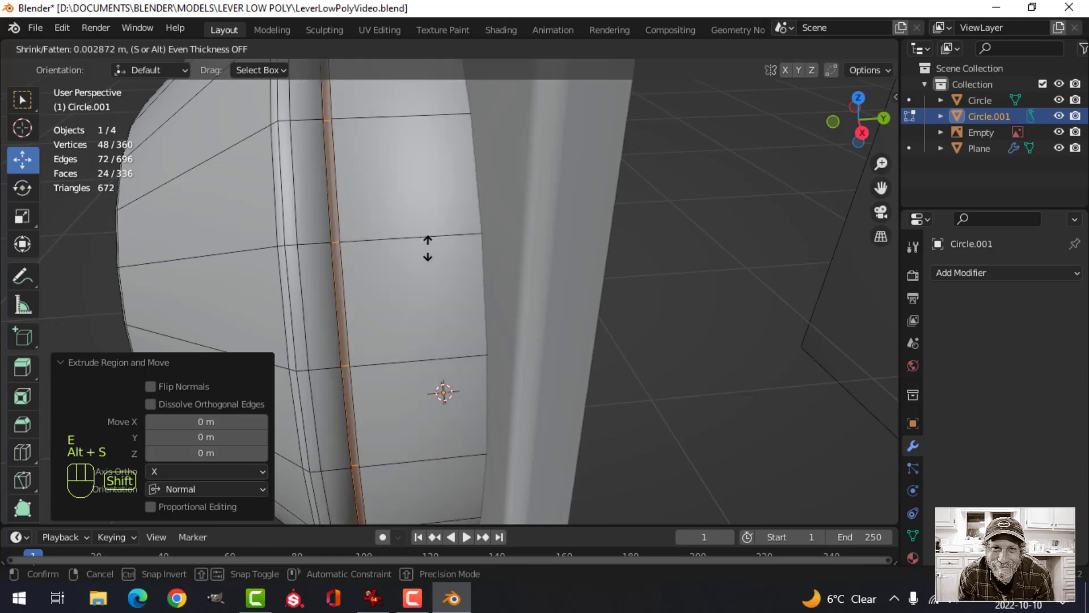
left_click(425, 232)
- Select the two outer edge loops of the hub's groove and bevel them with width about 0.00205 m and 2 segments
middle_click_drag(426, 233, 642, 231)
key("alt+a")
scroll(642, 232, "up", 4)
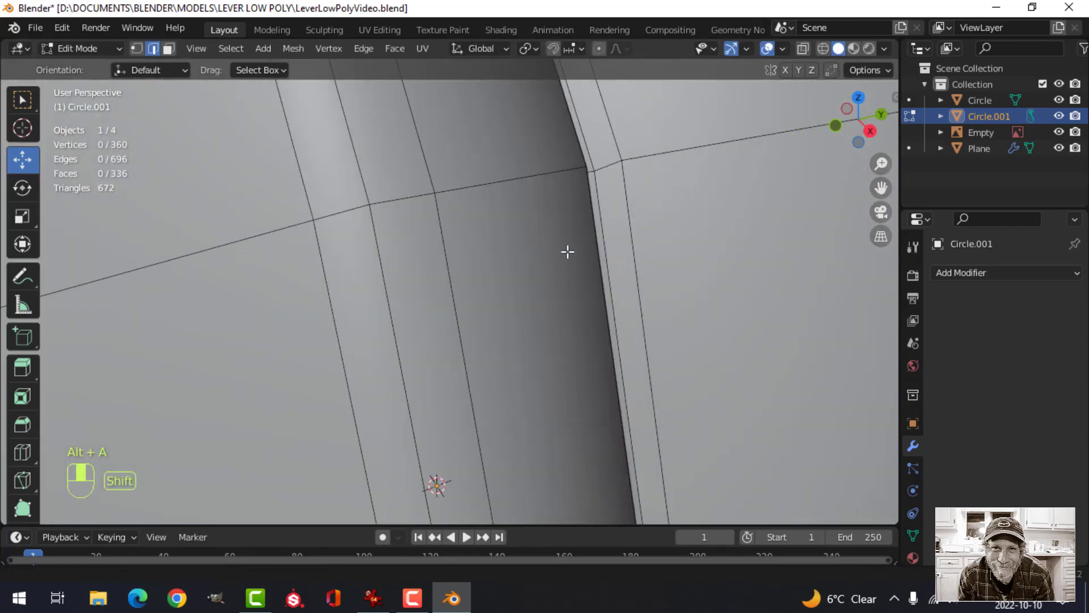
scroll(567, 250, "down", 1)
left_click(490, 239, "alt+shift")
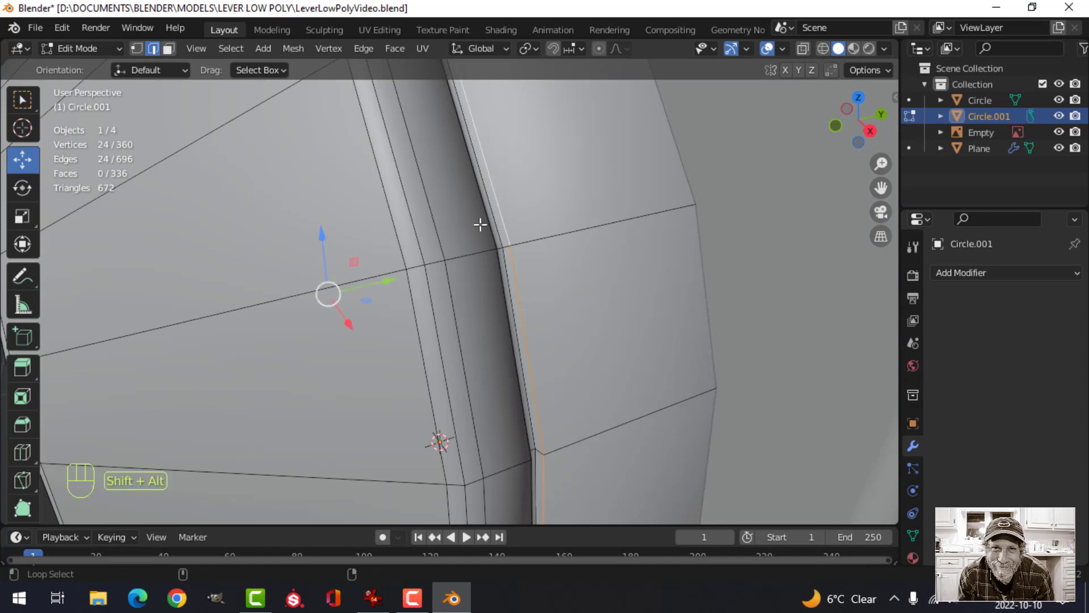
left_click(480, 224, "alt+shift")
scroll(481, 225, "down", 4)
middle_click_drag(442, 267, 392, 263)
middle_click_drag(183, 253, 400, 263, "shift")
scroll(423, 263, "up", 3)
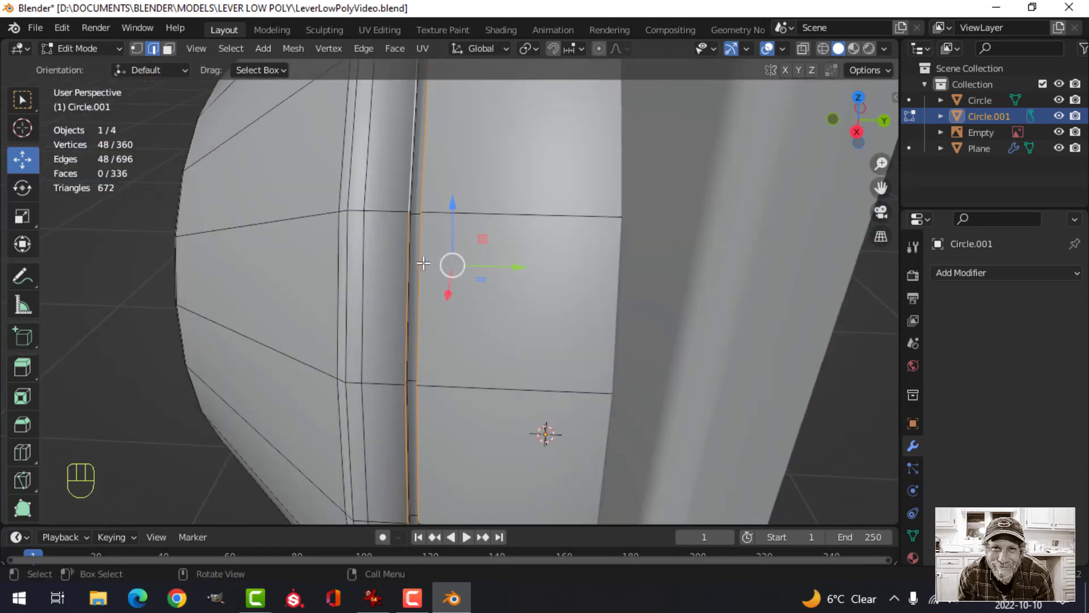
scroll(423, 263, "up", 2)
middle_click_drag(325, 236, 381, 265, "shift")
key("ctrl+b")
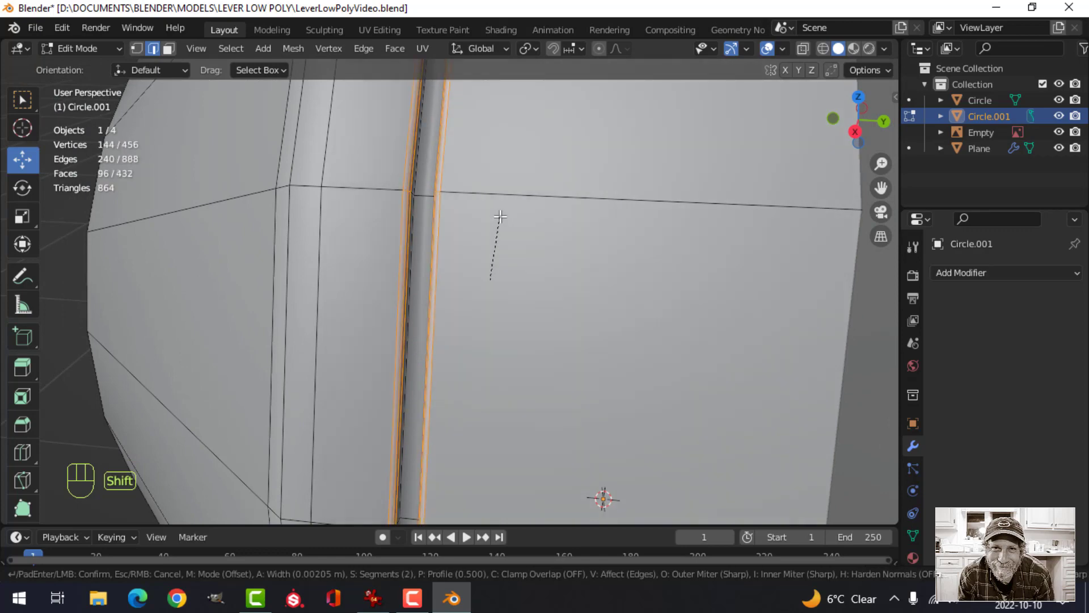
left_click(500, 216)
- Inspect the grooved hub in object mode from the front, then return to editing its mesh
key("Tab")
scroll(497, 241, "down", 8)
key("alt+a")
middle_click_drag(453, 287, 604, 274)
key("KP_1")
left_click(564, 220)
key("Tab")
middle_click_drag(594, 237, 533, 251, "shift")
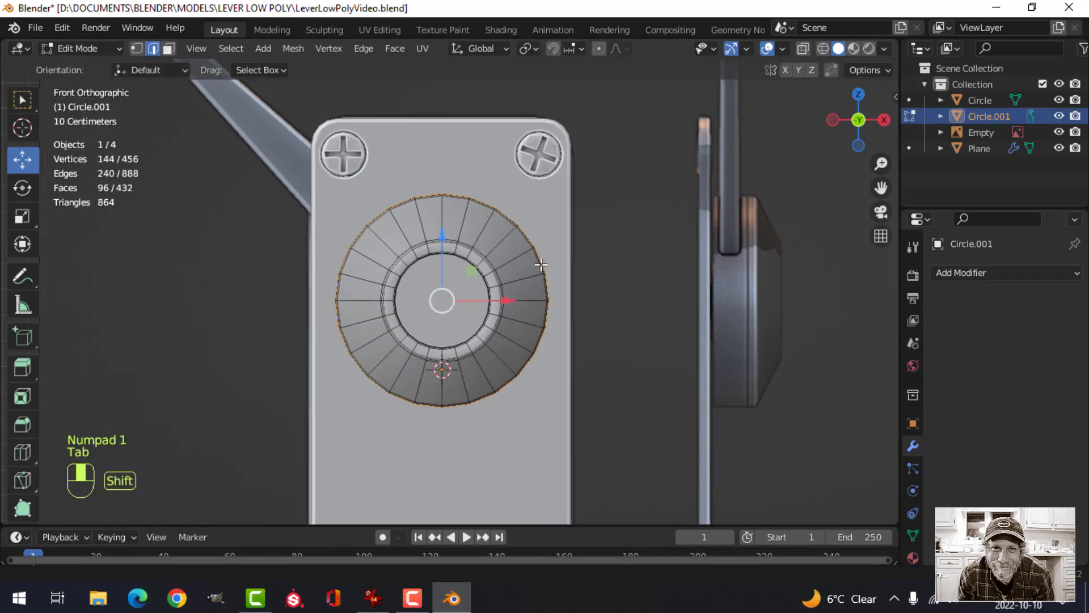
- Duplicate the edge loop around the hub's front opening in place and scale the copy down to fit inside the hole
scroll(534, 250, "up", 3)
key("alt+a")
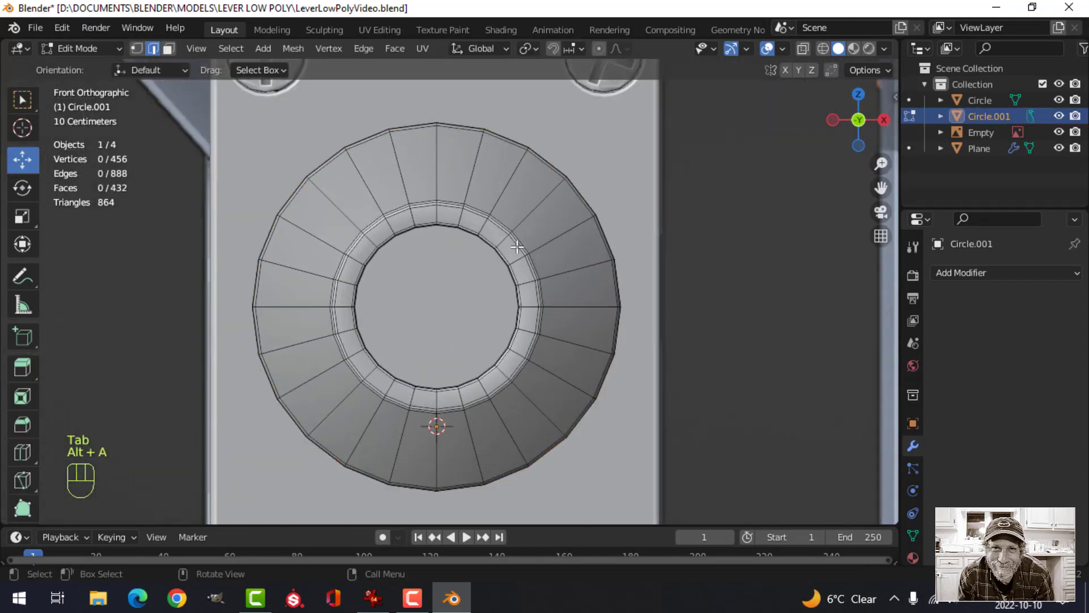
left_click(467, 215, "alt+shift")
scroll(468, 214, "down", 3)
middle_click_drag(467, 214, 582, 255)
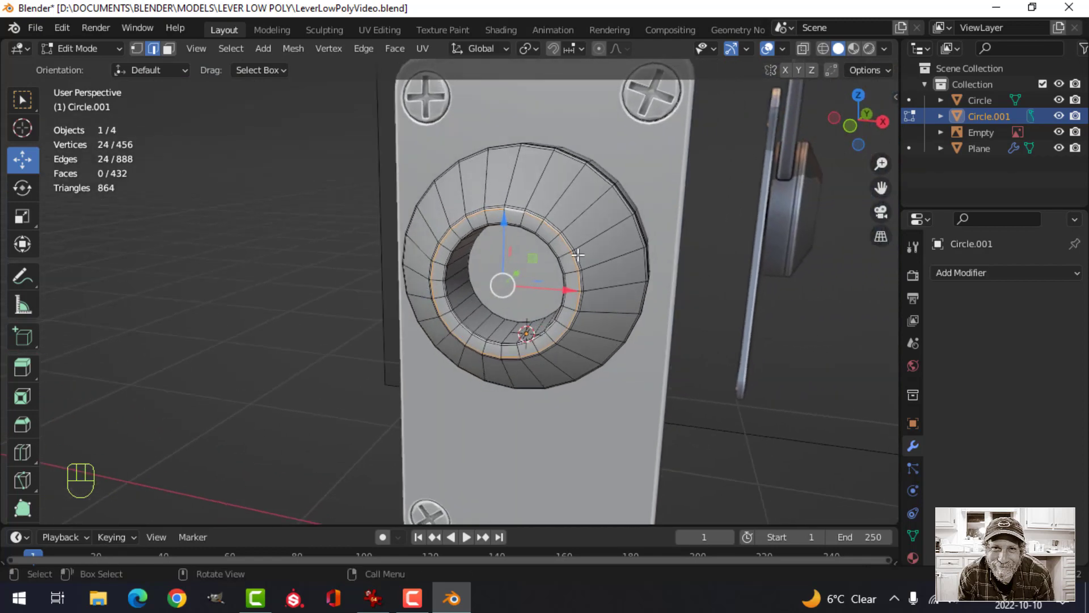
key("shift+d")
right_click(581, 255)
key("s")
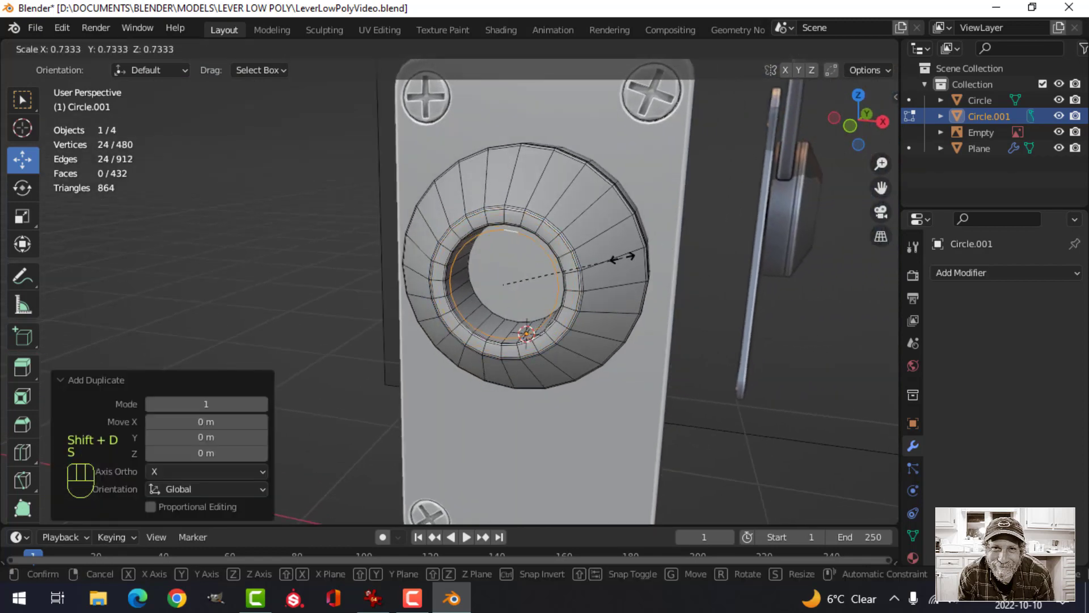
left_click(598, 258)
- Separate the duplicated loop into its own object and select that object in object mode
key("p")
left_click(598, 259)
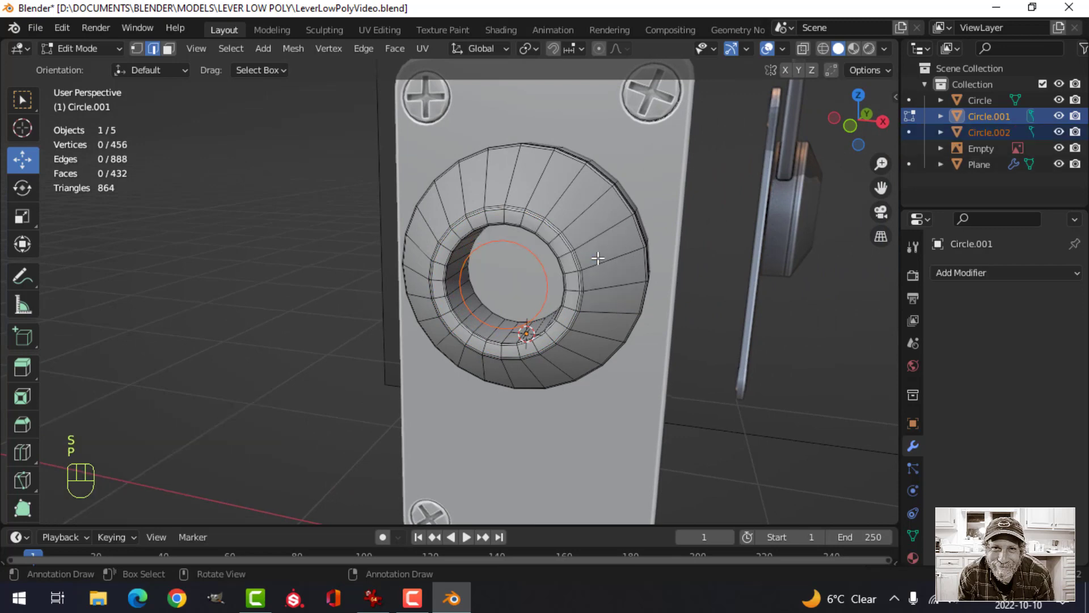
key("Tab")
left_click(574, 264)
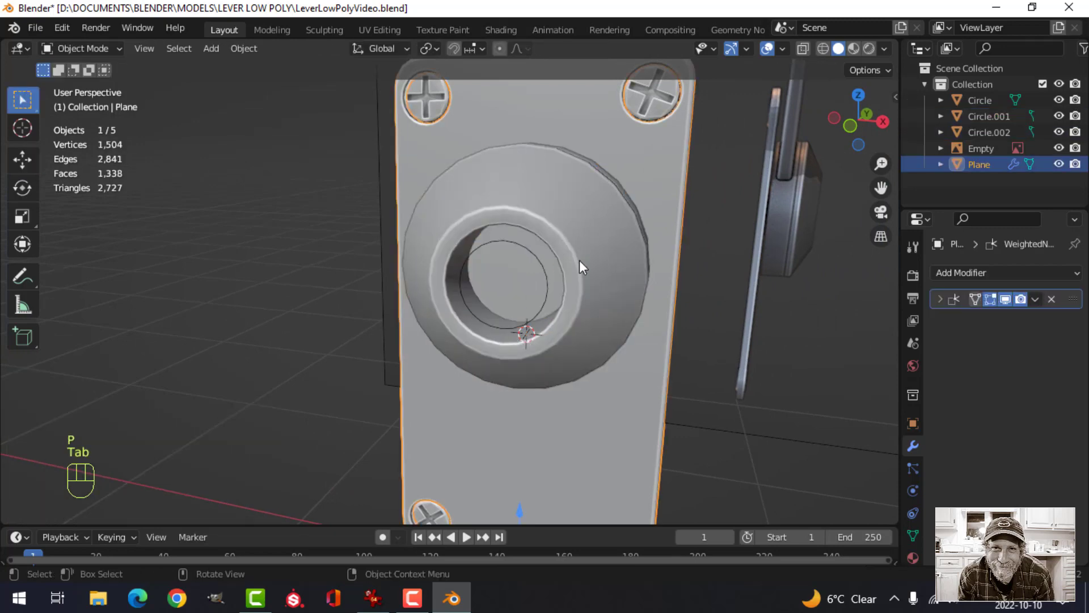
left_click(536, 252)
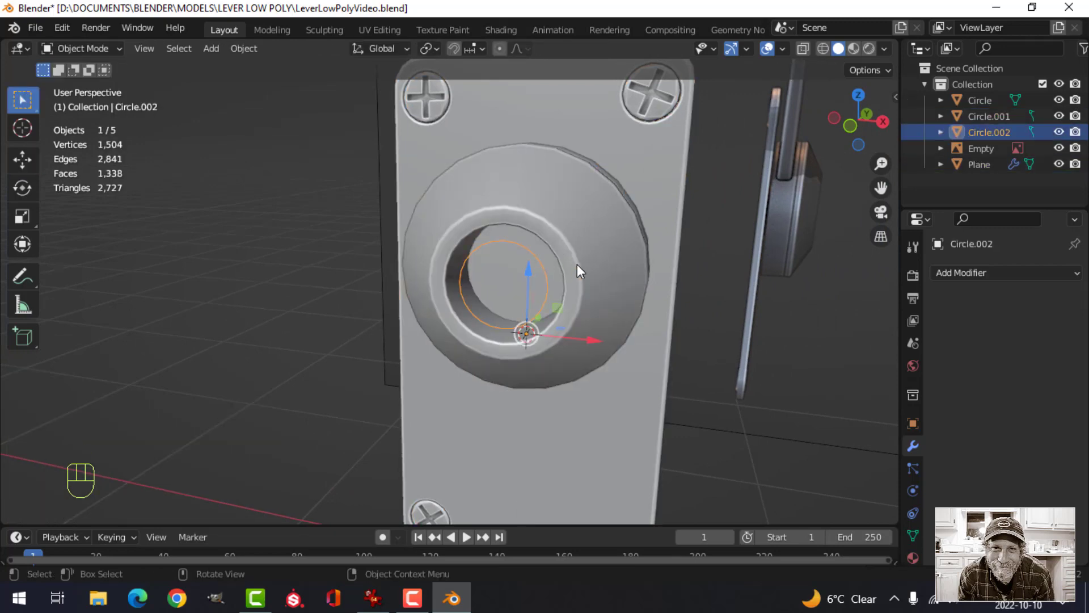
- Scale the separated circle to match the round plug in the front wireframe view, and fill and extrude it into a capped disc
key("KP_1")
key("z")
left_click(474, 264)
scroll(638, 272, "up", 3)
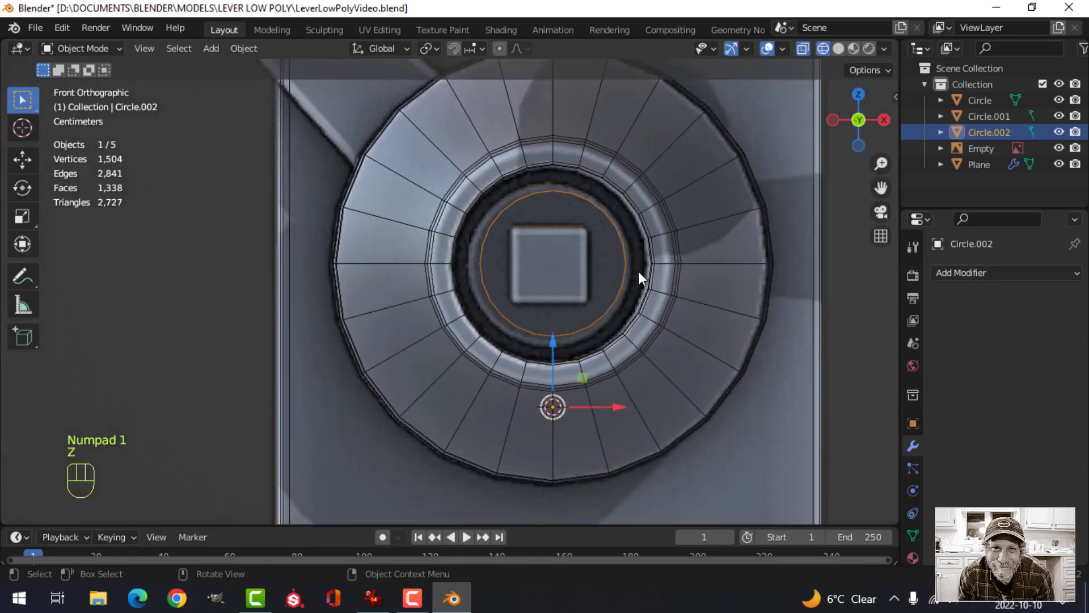
middle_click_drag(638, 271, 606, 281, "shift")
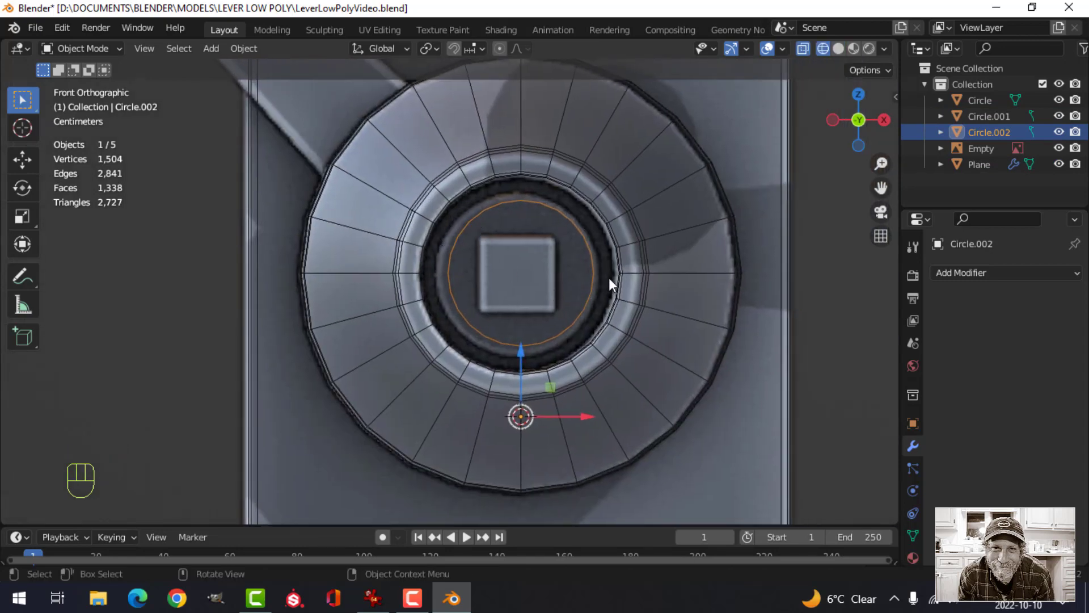
key("Tab")
key("a")
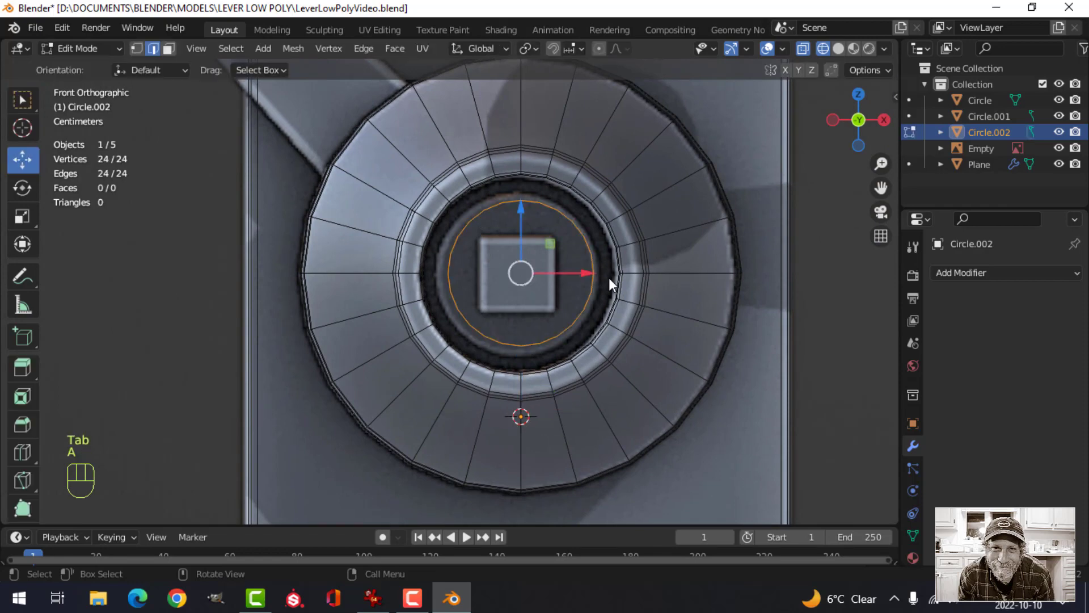
key("1")
key("s")
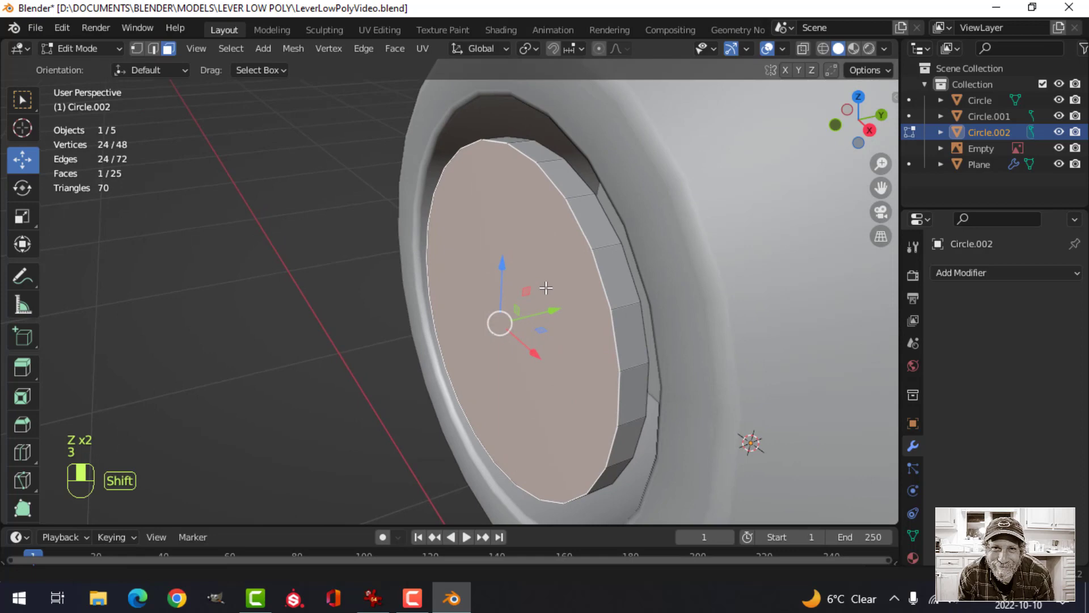
- Bevel the disc's front rim with width about 0.00521 m and 2 segments, and shade the disc smooth
key("3")
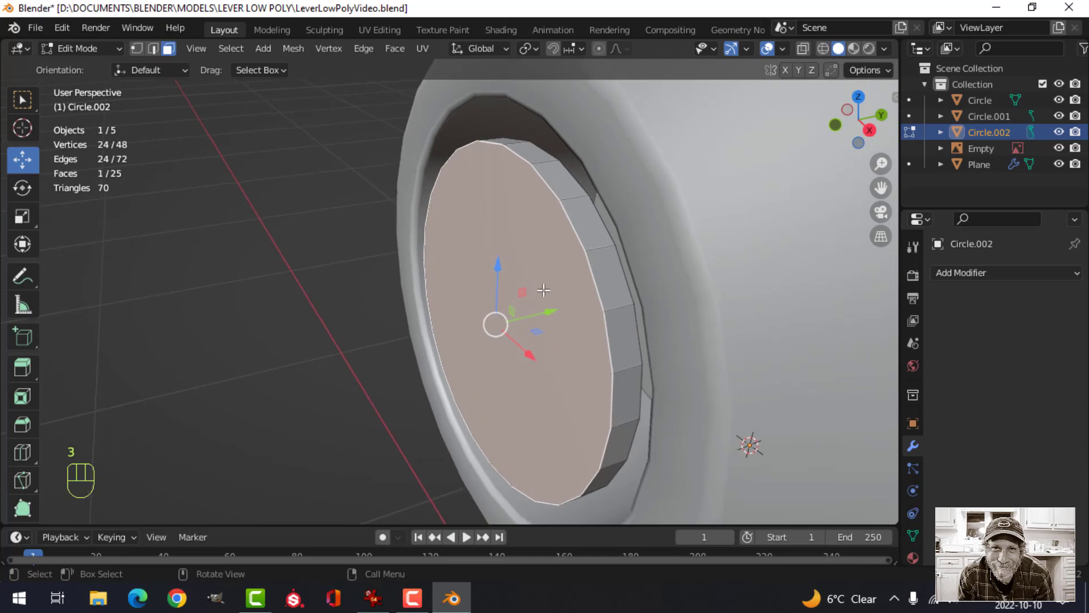
key("ctrl+b")
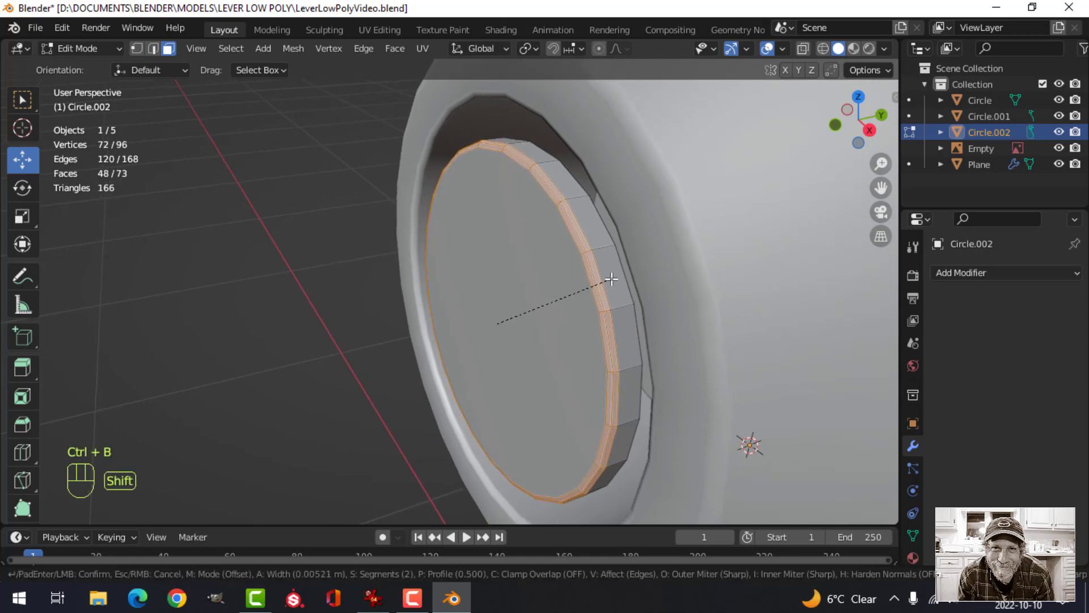
left_click(611, 278)
key("Tab")
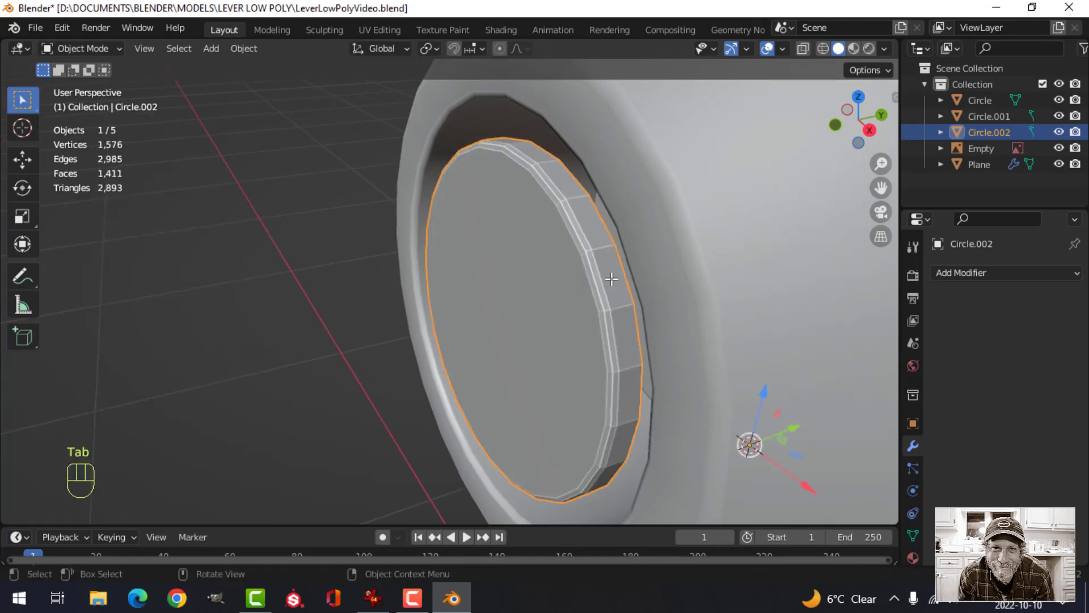
right_click(527, 252)
left_click(527, 248)
- Hide the hub and move the disc's entire mesh along Y back against the backplate
key("h")
key("Tab")
key("a")
left_click_drag(528, 314, 693, 295)
key("KP_1")
key("Tab")
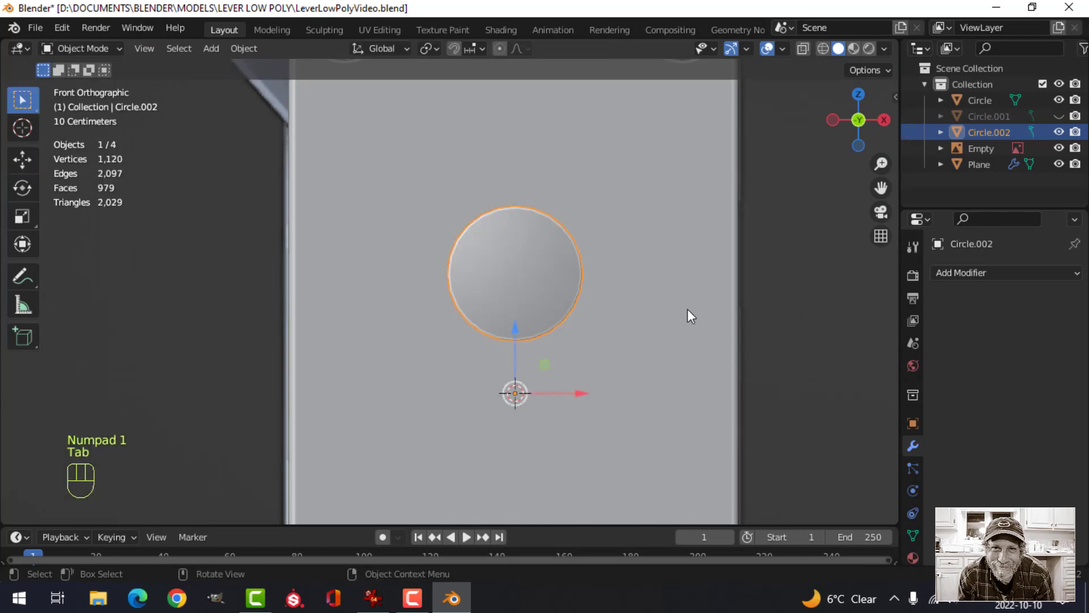
- Compare the disc with the reference image in front wireframe view, examining the square at its center and the side view
scroll(624, 308, "down", 3)
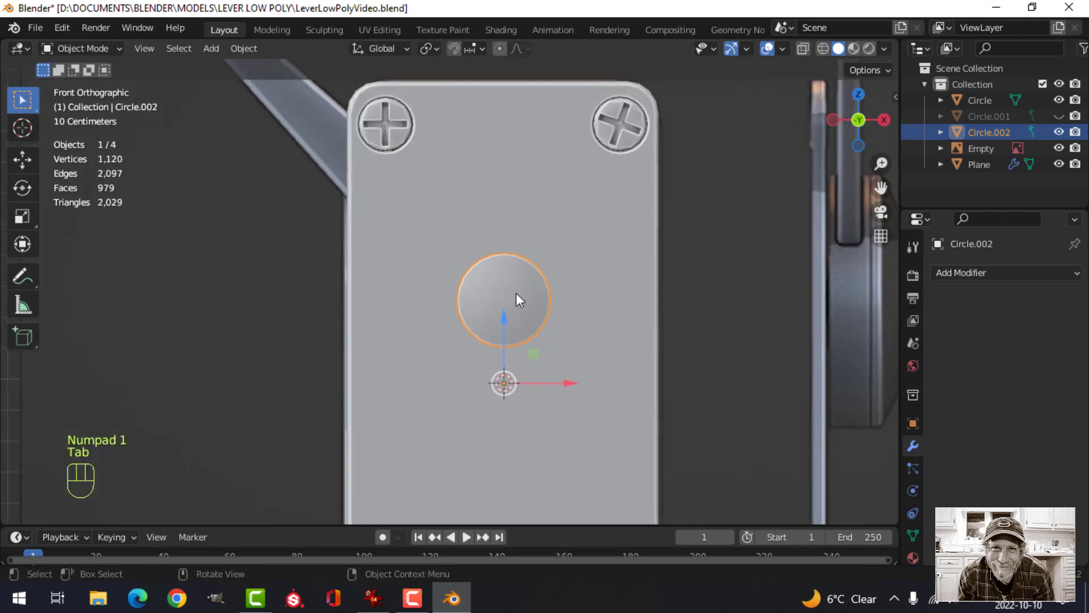
scroll(528, 315, "down", 1)
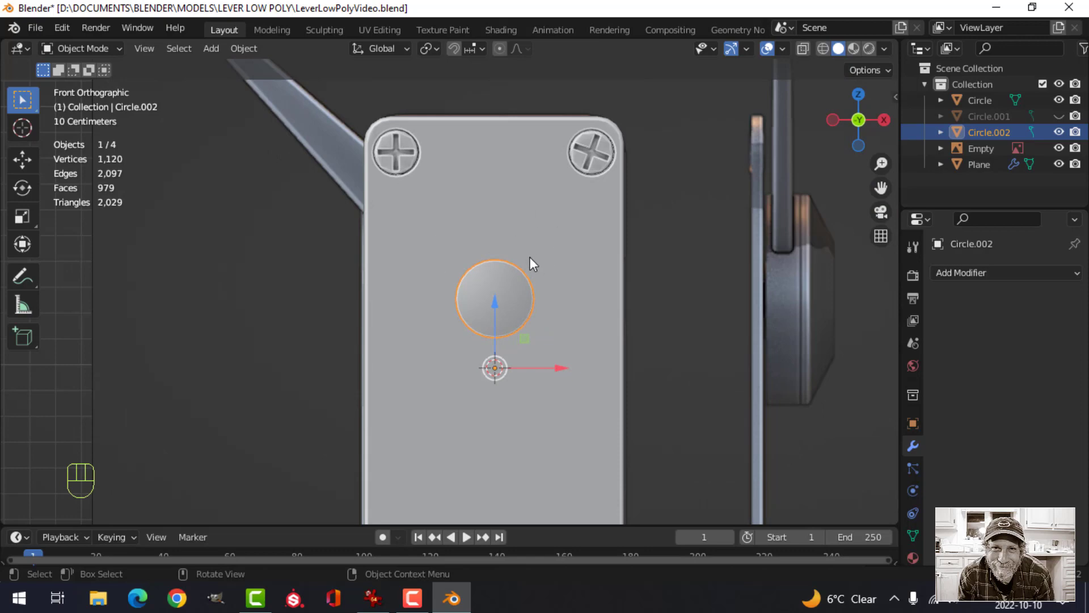
scroll(530, 257, "up", 1)
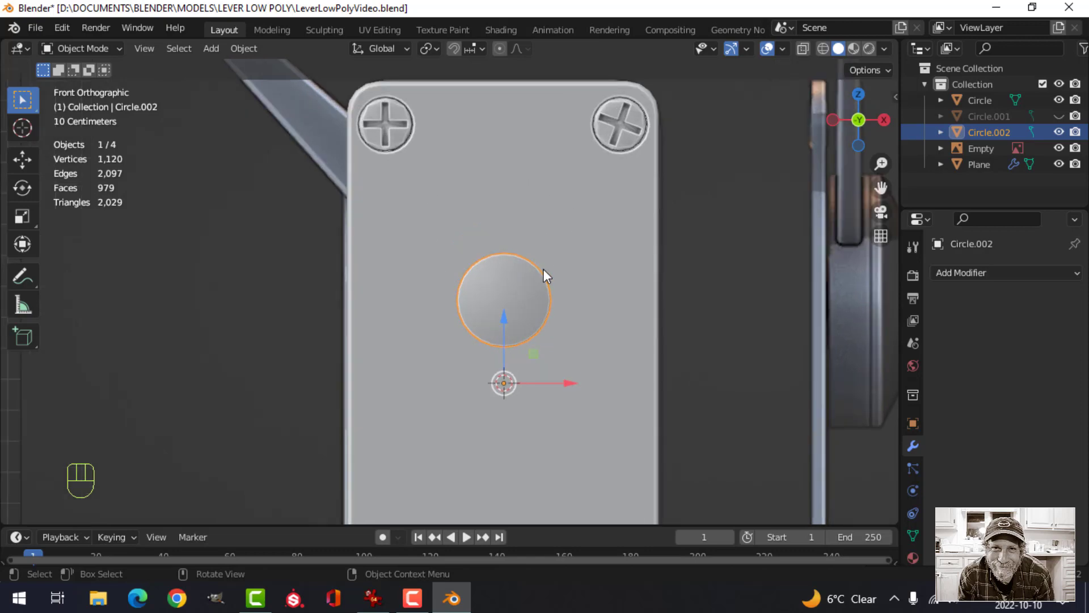
key("z")
left_click(439, 272)
scroll(519, 293, "up", 2)
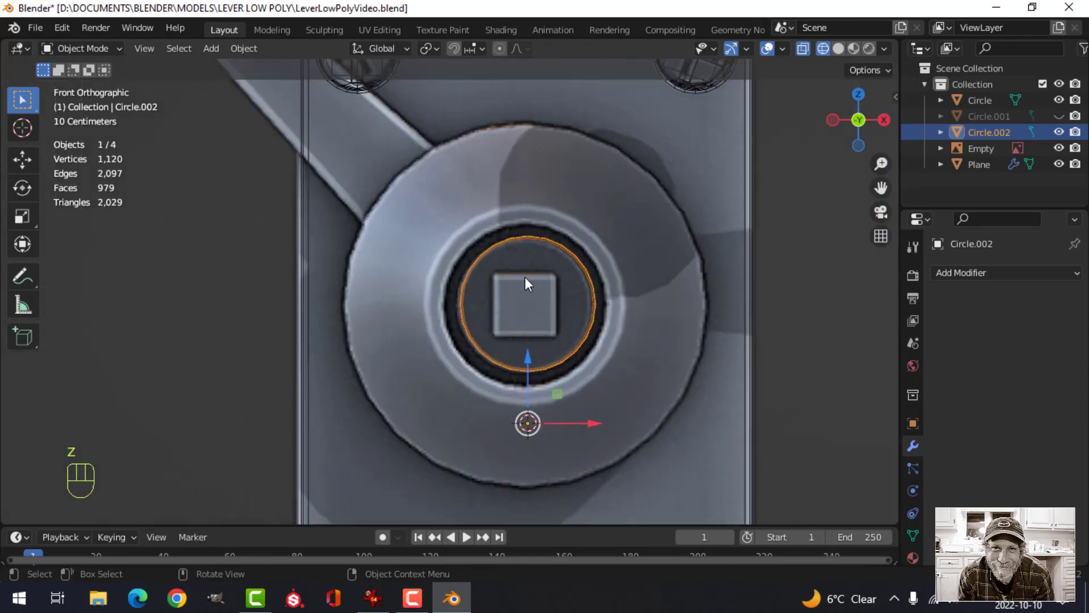
scroll(545, 324, "down", 8)
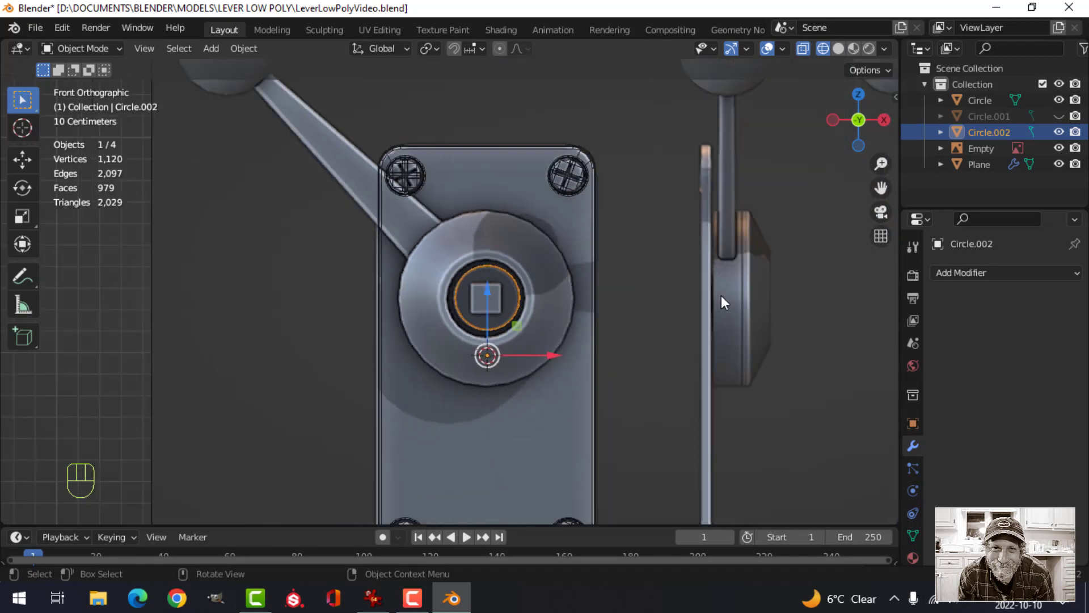
scroll(733, 303, "up", 2)
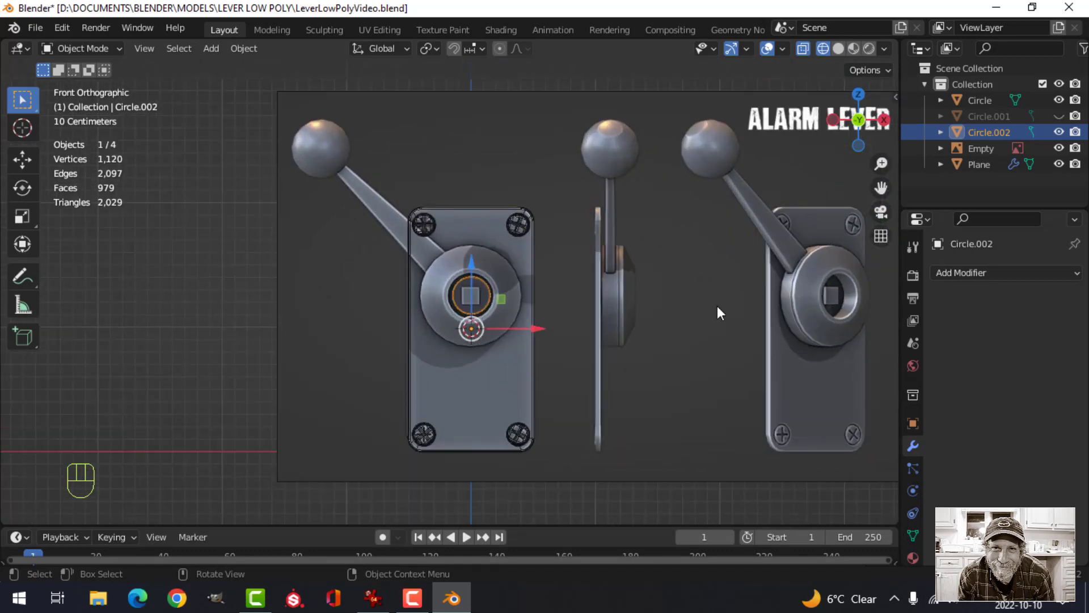
scroll(526, 312, "down", 2)
- Snap the 3D cursor to the center of the disc's selected geometry and leave edit mode
key("Tab")
scroll(515, 311, "up", 8)
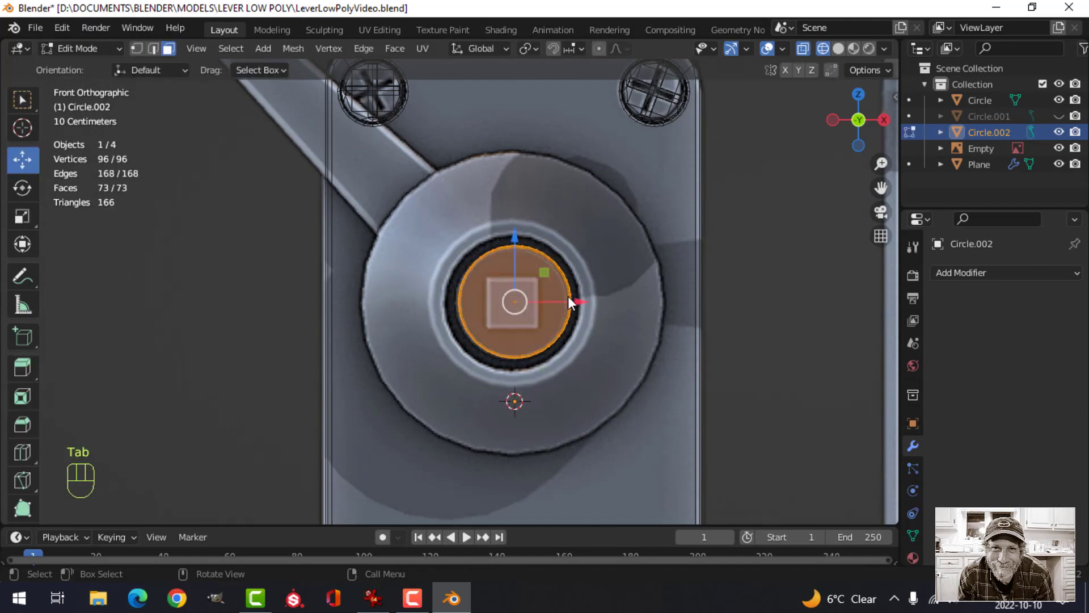
key("shift+s")
left_click(548, 388)
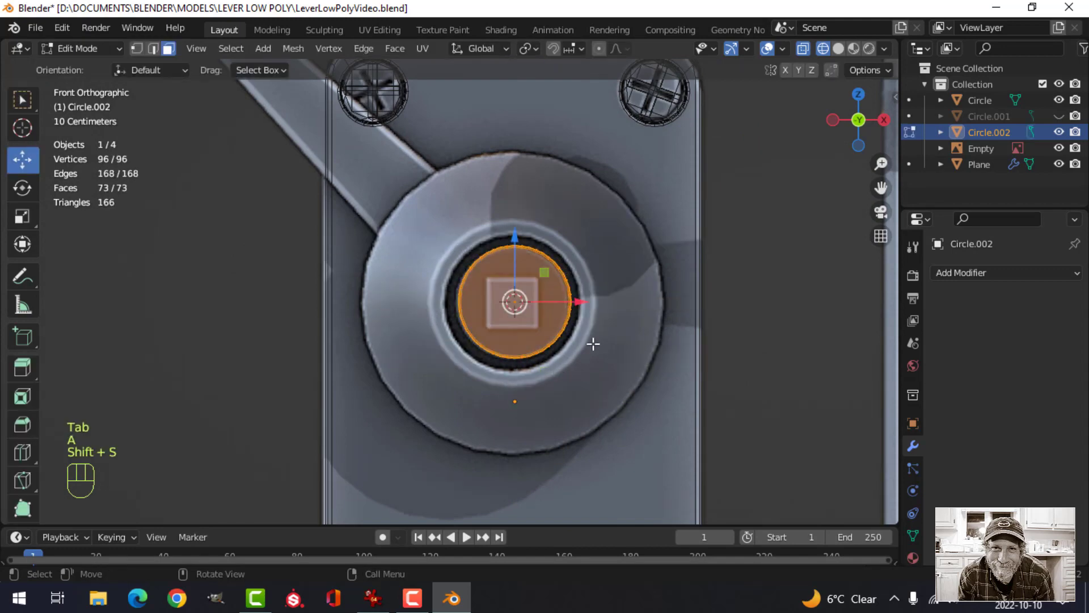
key("Tab")
- Add a mesh cube at the 3D cursor and scale it down to match the square in the reference
scroll(622, 338, "up", 4)
middle_click_drag(622, 332, 534, 326, "shift")
key("shift+a")
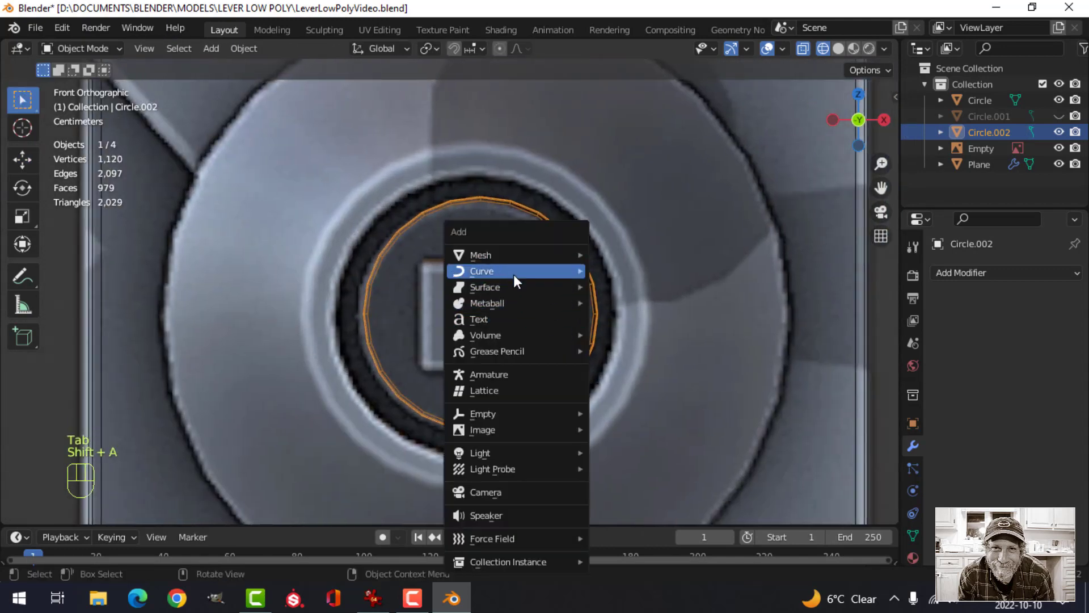
mouse_move(509, 256)
left_click(624, 270)
scroll(624, 271, "down", 4)
key("s")
left_click(517, 297)
- View the cube from behind the backplate in solid shading and scale it by 0.976
middle_click_drag(518, 297, 404, 342)
scroll(566, 319, "up", 3)
middle_click_drag(566, 319, 446, 342, "shift")
mouse_move(446, 342)
middle_mouse_down()
mouse_move(428, 355)
mouse_move(471, 352)
middle_mouse_up()
key("z")
left_click(577, 349)
mouse_move(577, 350)
middle_mouse_down()
mouse_move(444, 355)
mouse_move(577, 357)
middle_mouse_up()
key("s")
left_click(567, 339)
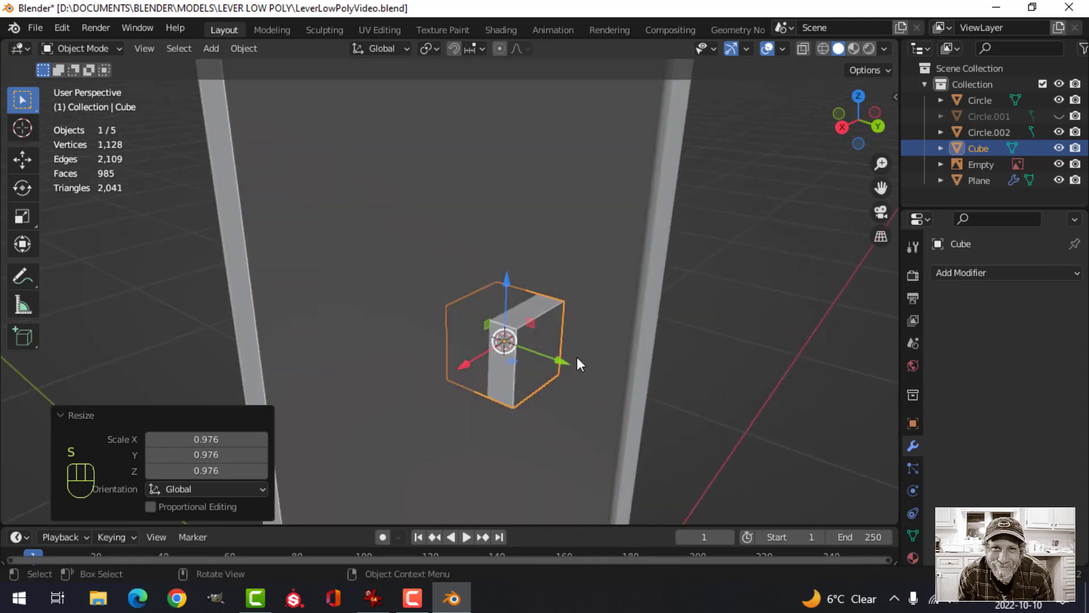
- Move the cube's rear face along Y toward the backplate and delete that face
key("Tab")
left_click(546, 346)
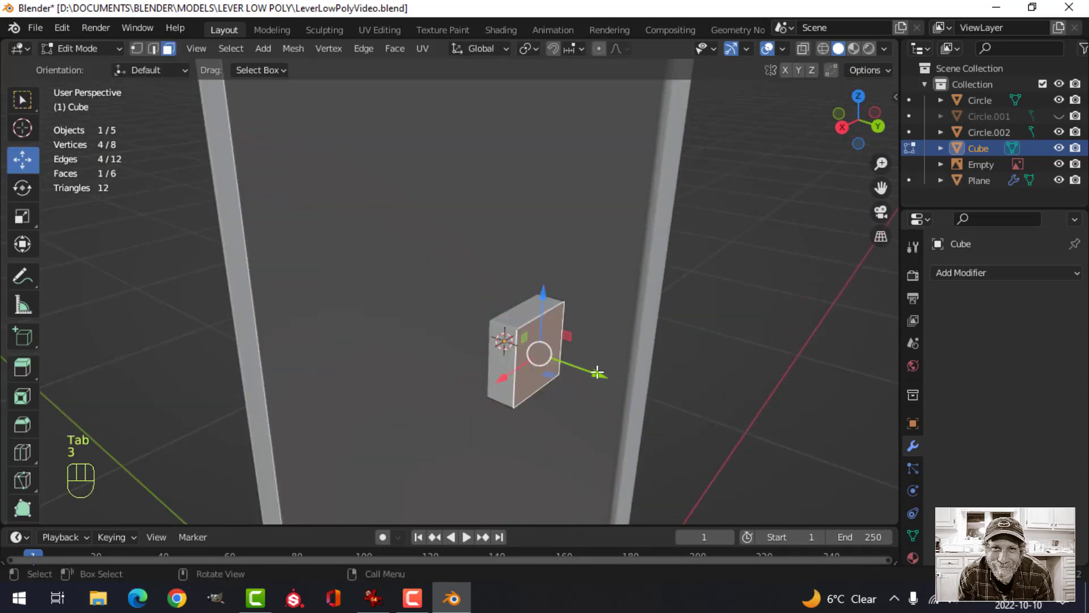
left_click_drag(569, 360, 572, 363)
key("x")
left_click(535, 362)
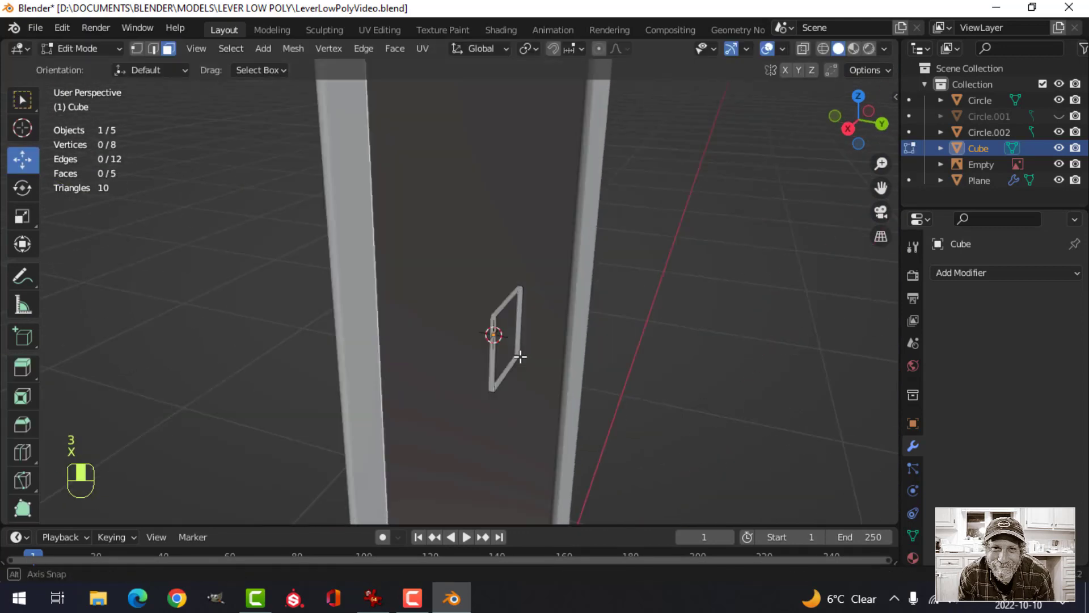
- Move the cube's front face outward along Y to lengthen the pin, and leave edit mode
middle_click_drag(516, 353, 590, 319)
left_click(438, 335)
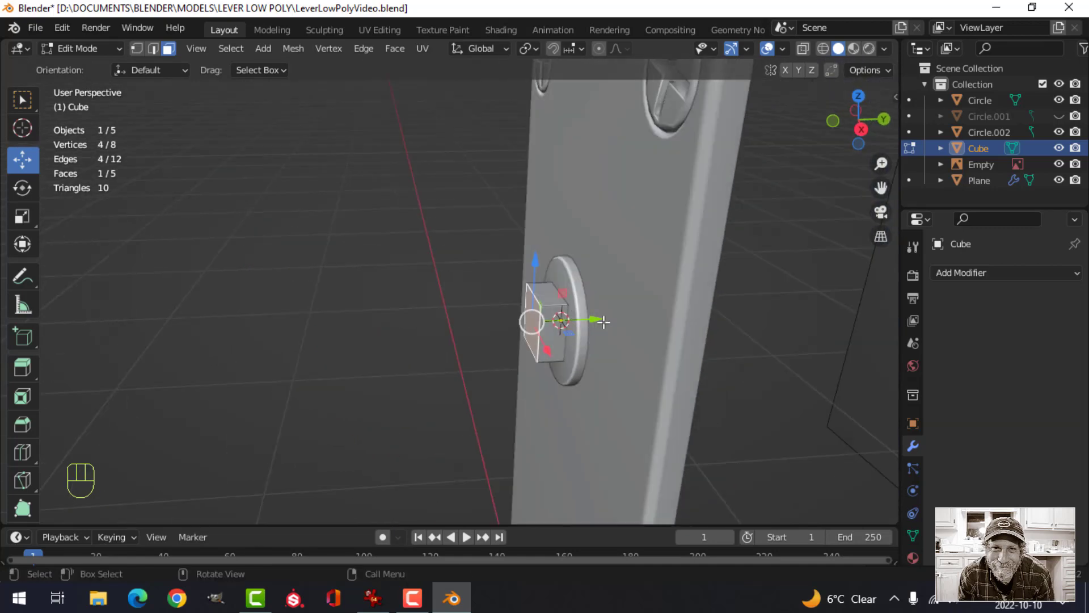
left_click_drag(601, 318, 530, 319)
key("Tab")
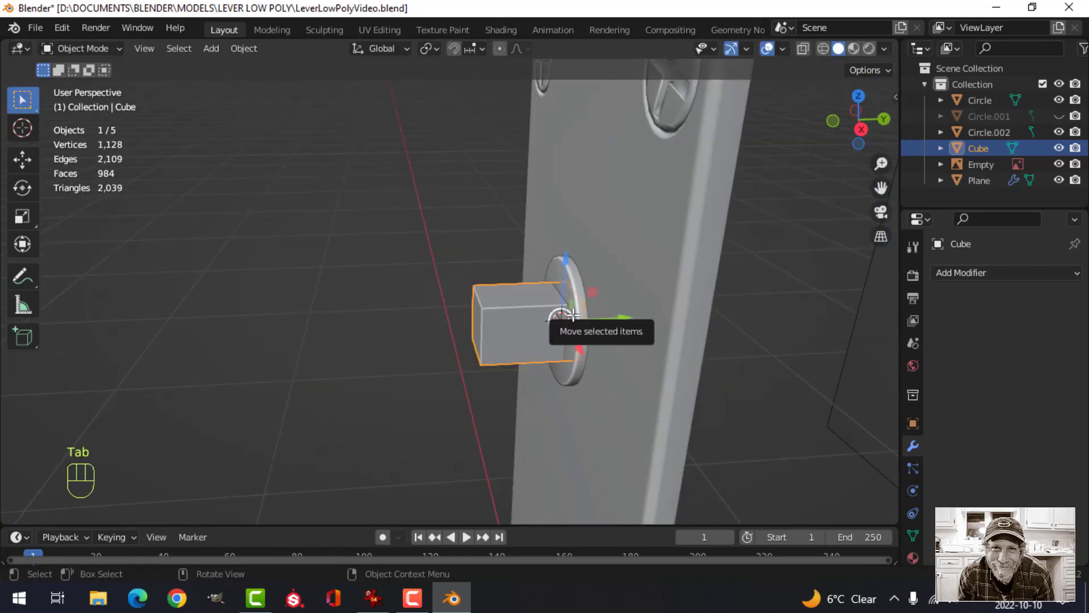
- Unhide all hidden objects, isolate the square pin in local view and enter edit mode on it
key("alt+h")
key("alt+a")
middle_click_drag(575, 314, 442, 336)
left_click(444, 335)
middle_click_drag(564, 315, 537, 347)
key("KP_Divide")
key("Tab")
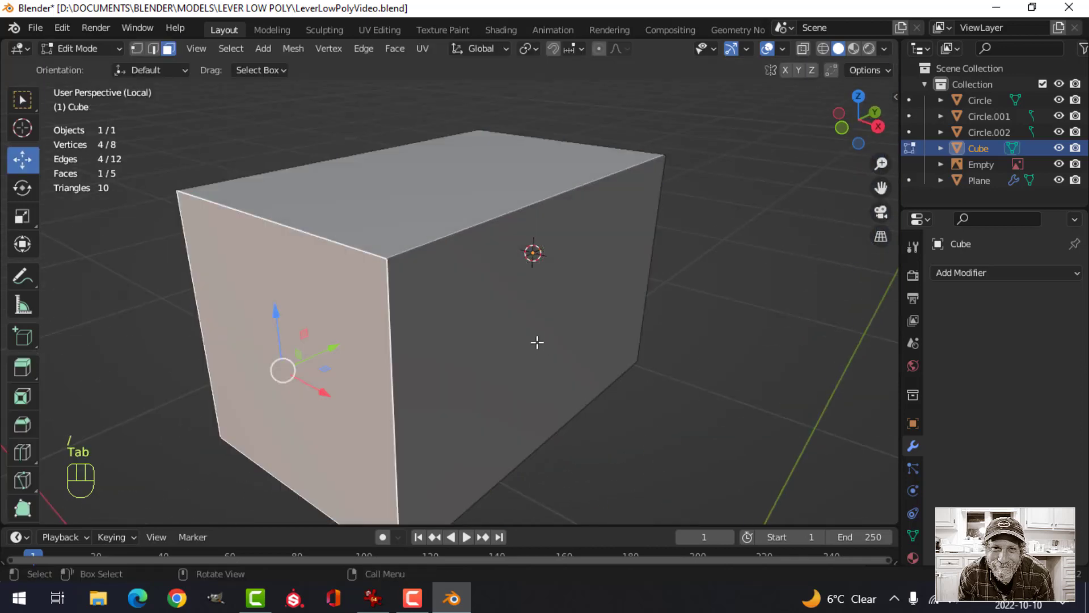
- Select all of the pin's geometry and switch to edge selection
key("a")
scroll(596, 326, "down", 5)
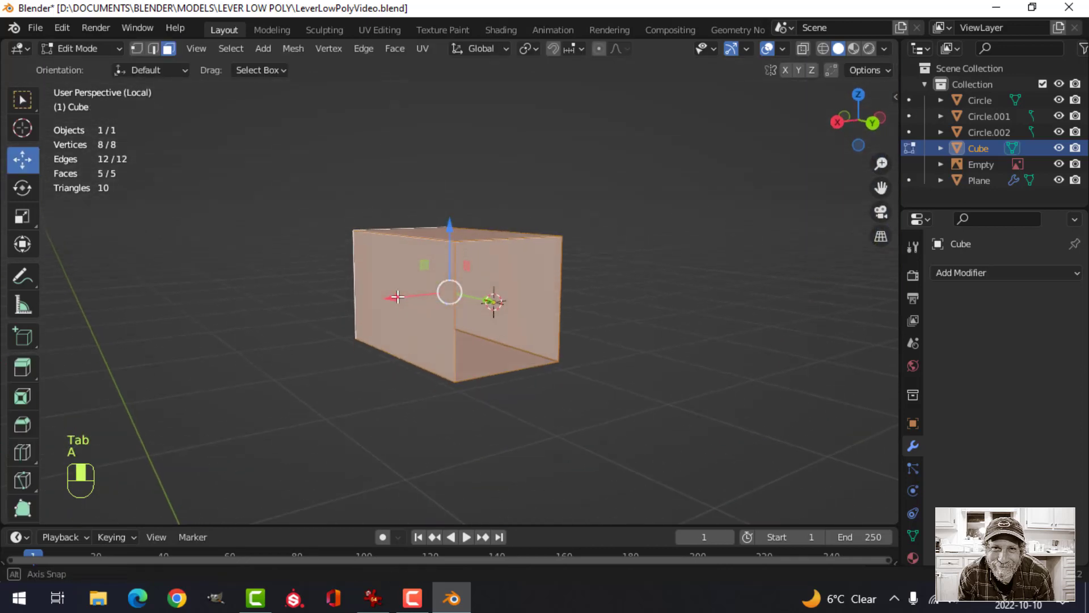
middle_click_drag(519, 309, 496, 272)
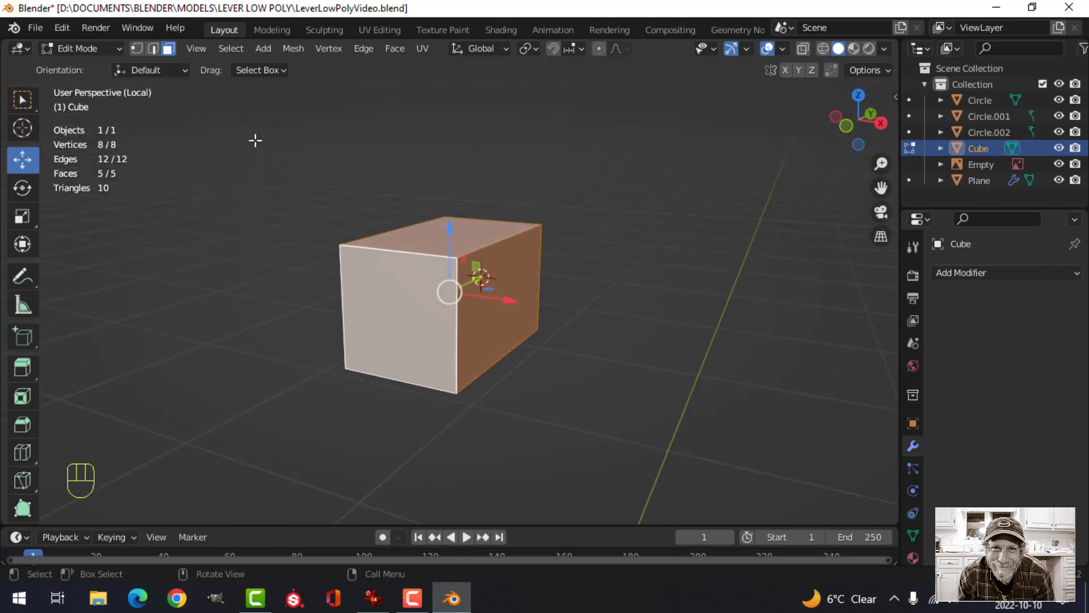
left_click(153, 48)
middle_click_drag(462, 192, 431, 232)
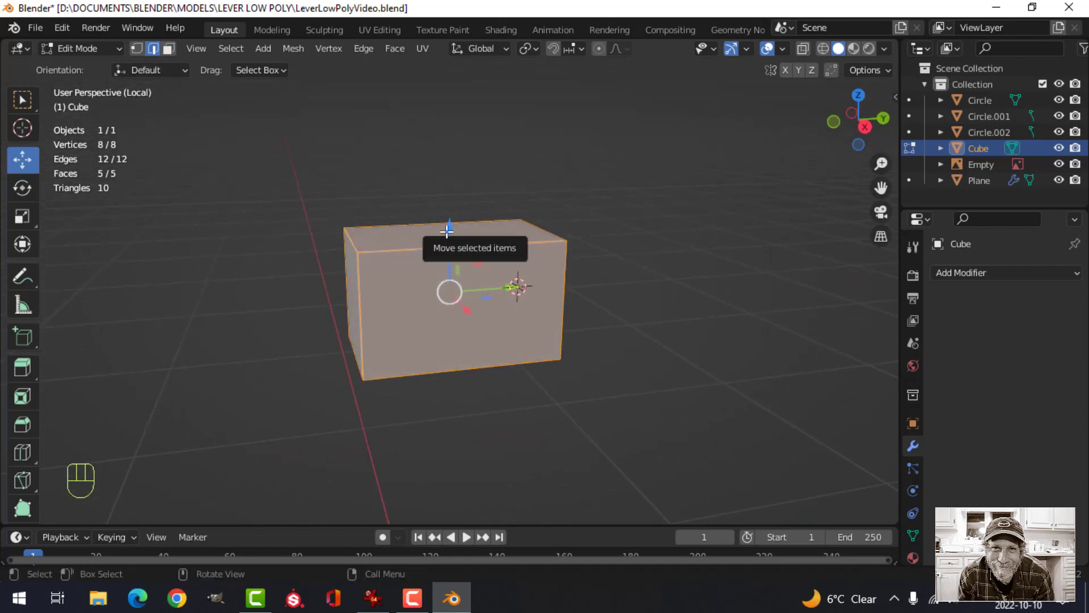
key("ctrl+shift+b")
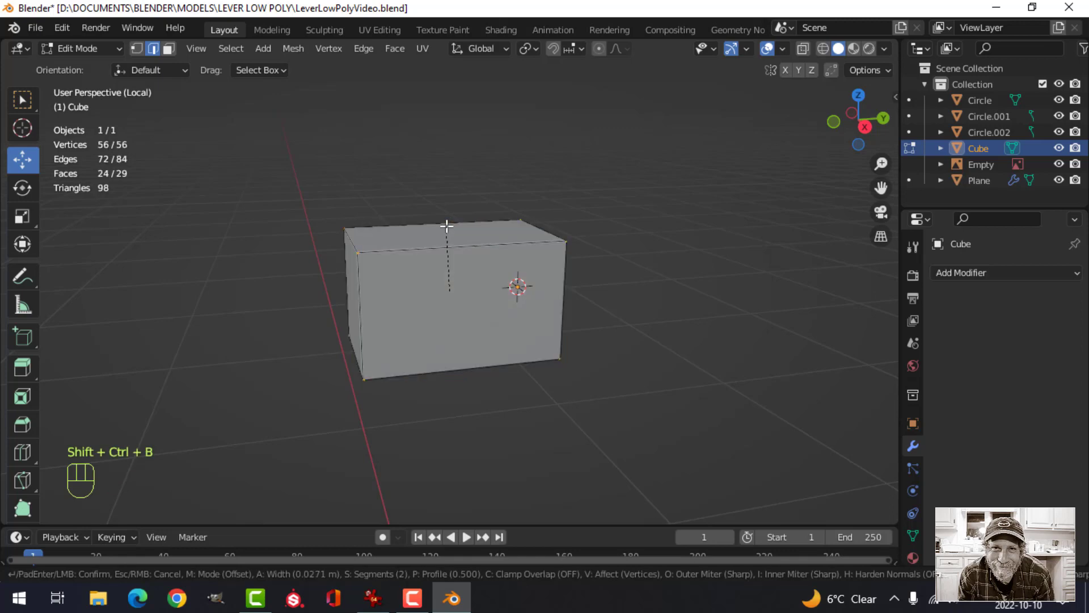
key("Escape")
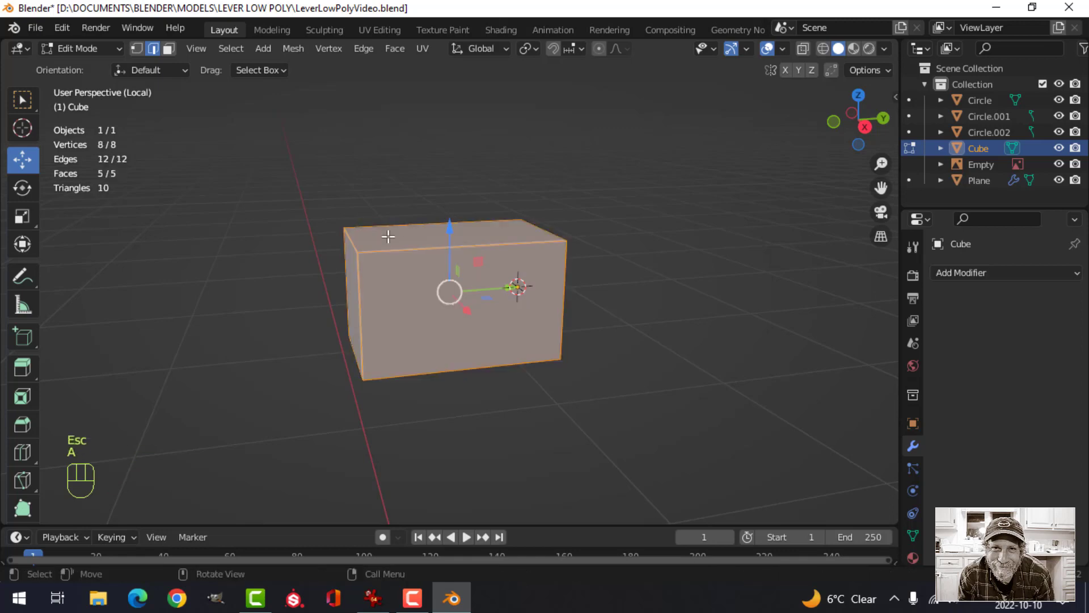
middle_click_drag(388, 236, 484, 256)
key("alt+a")
key("a")
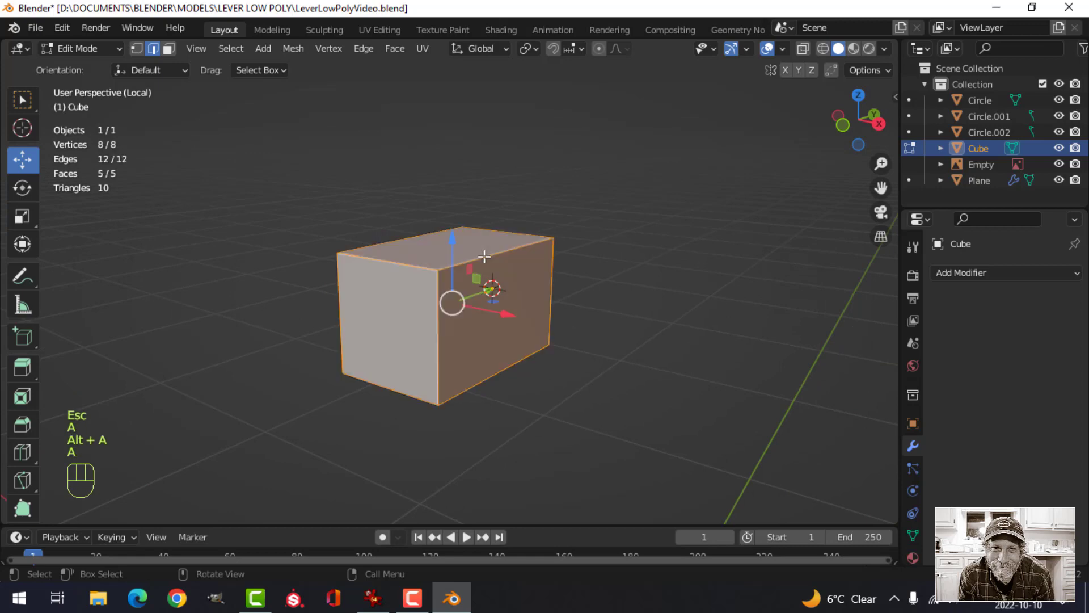
- Merge the pin's vertices by distance and recalculate its normals to the outside
key("m")
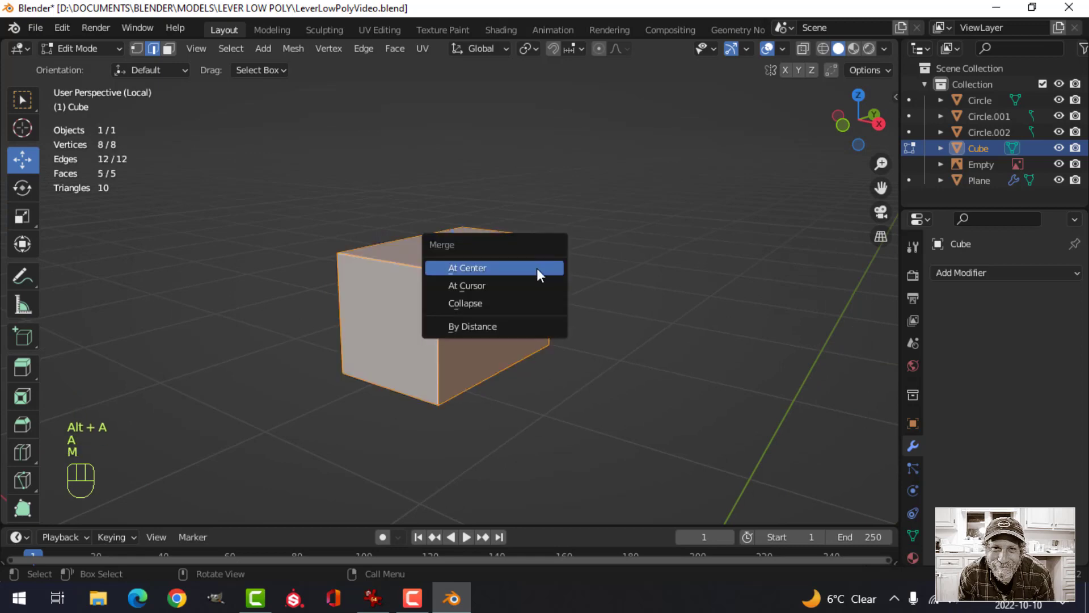
left_click(513, 321)
key("alt+n")
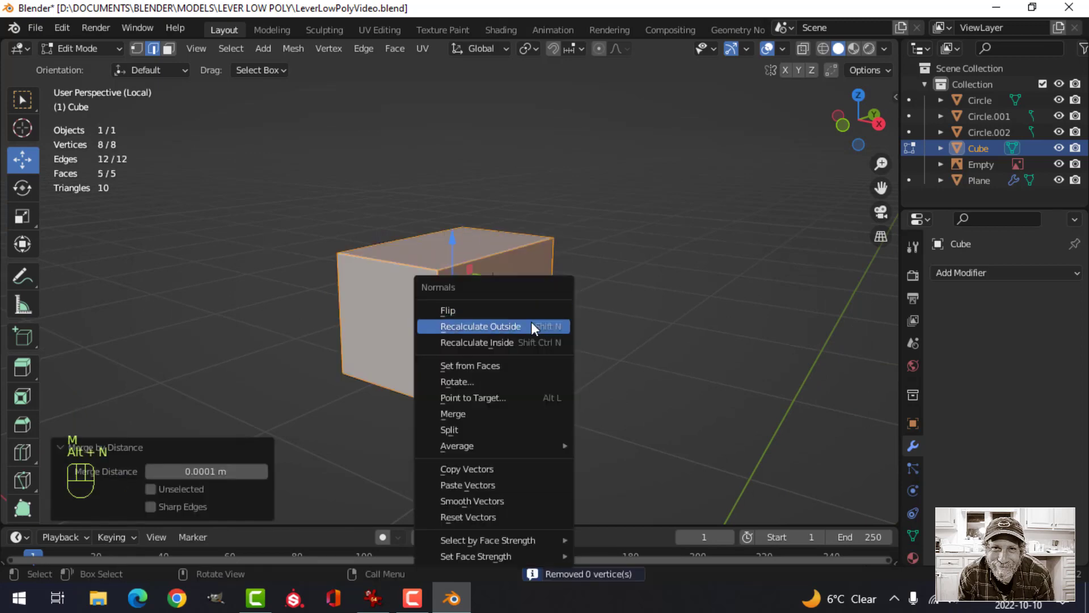
left_click(531, 322)
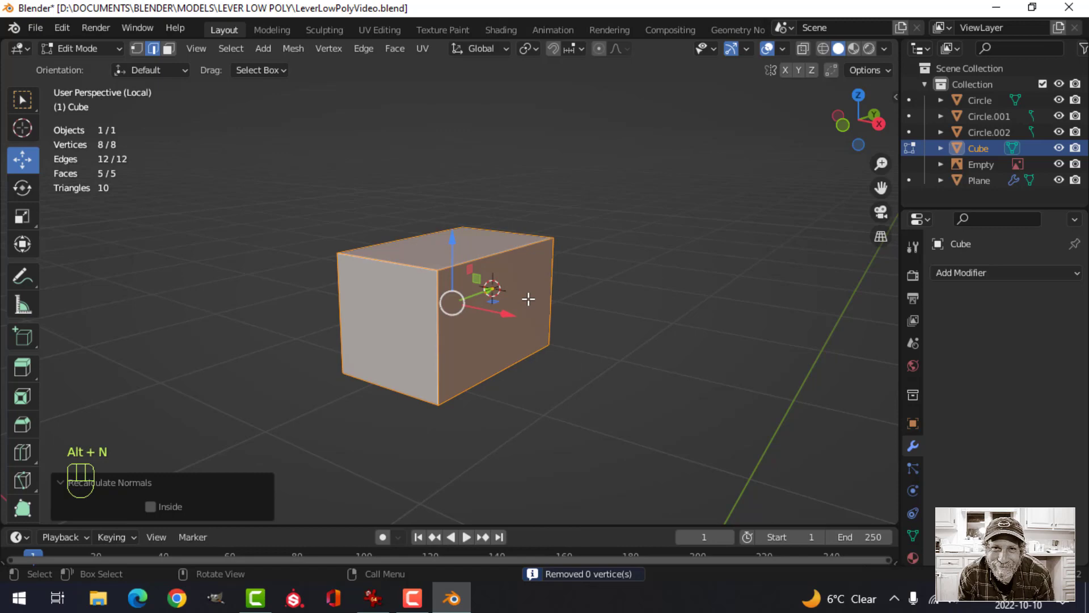
- Bevel all the pin's edges about 0.08 m wide with 2 segments and leave edit mode
key("ctrl+b")
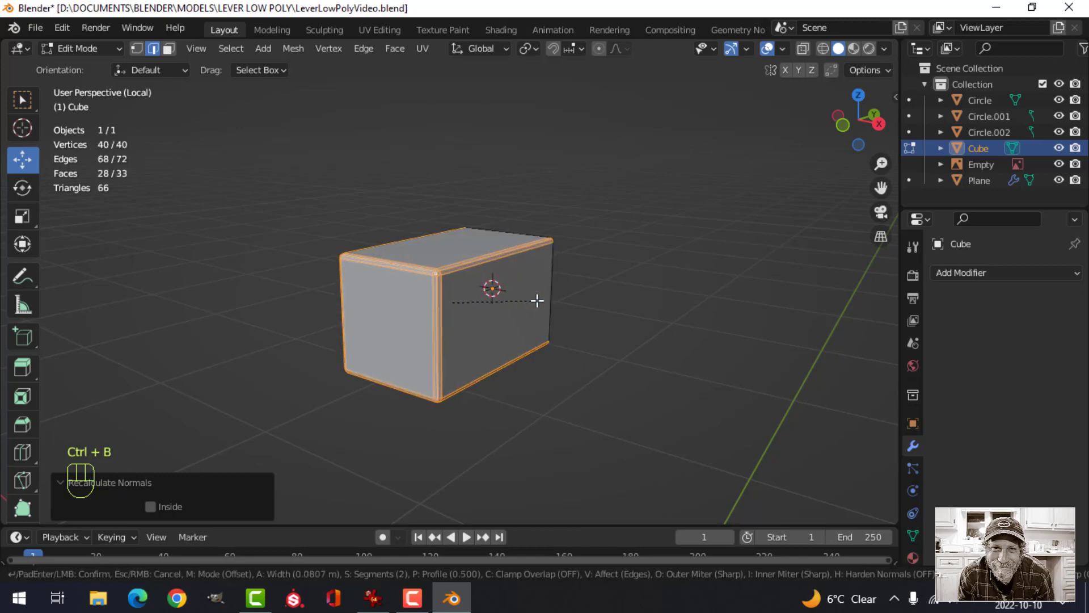
left_click(537, 301)
key("Tab")
scroll(479, 288, "down", 1)
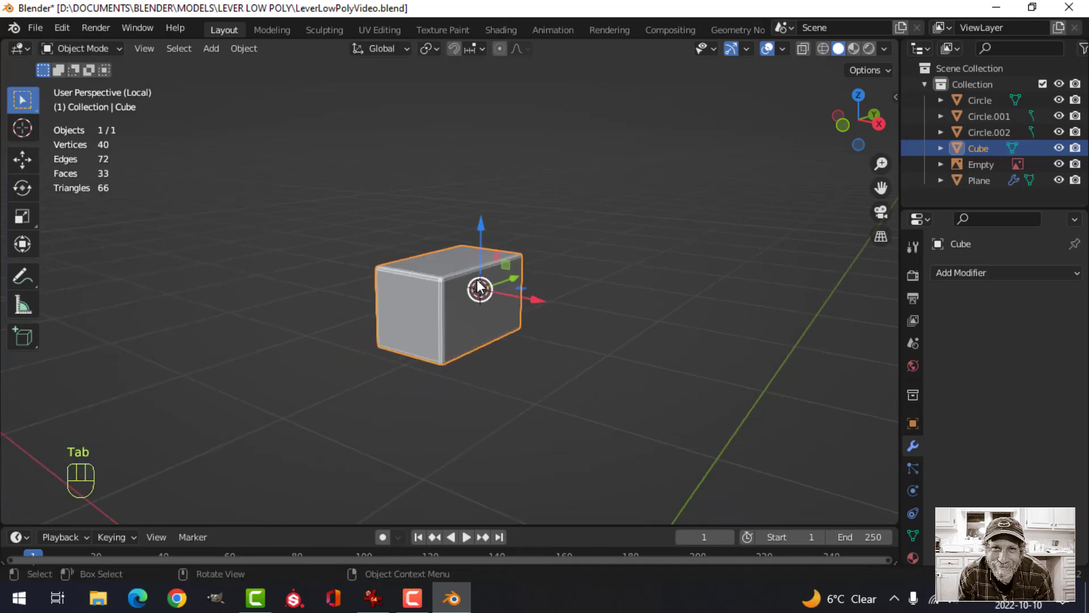
- Exit local view and deselect everything to show the whole lever model beside the reference
key("slash")
middle_click_drag(479, 294, 501, 315)
key("alt+a")
scroll(557, 326, "down", 3)
scroll(534, 309, "down", 4)
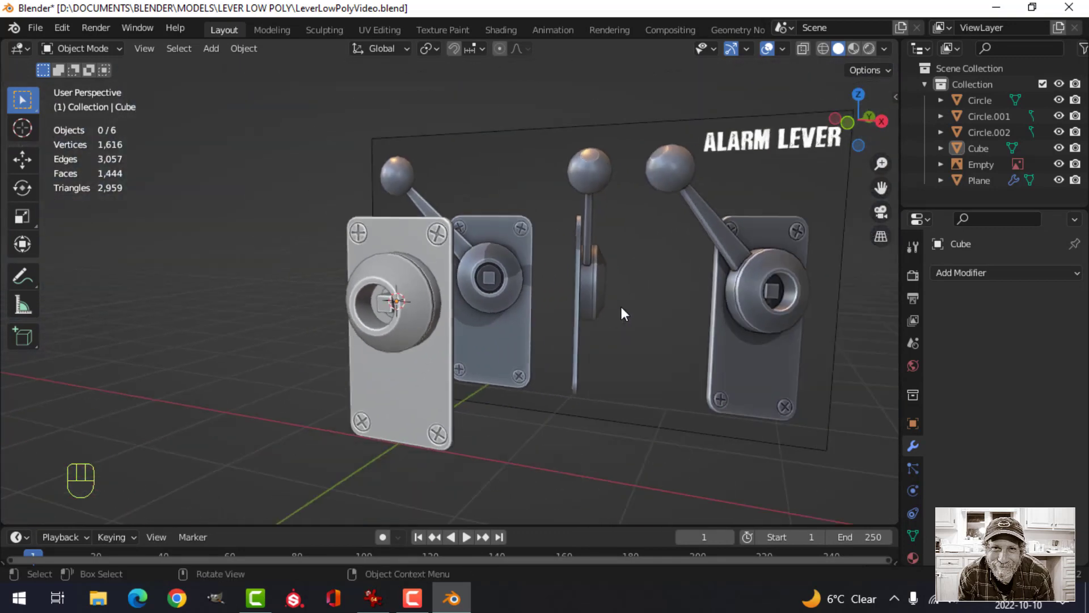
- Select the conical hub and enter edit mode on it in a right orthographic wireframe view
middle_click_drag(622, 309, 422, 312, "shift")
scroll(686, 304, "up", 2)
left_click(403, 309)
scroll(457, 332, "up", 2)
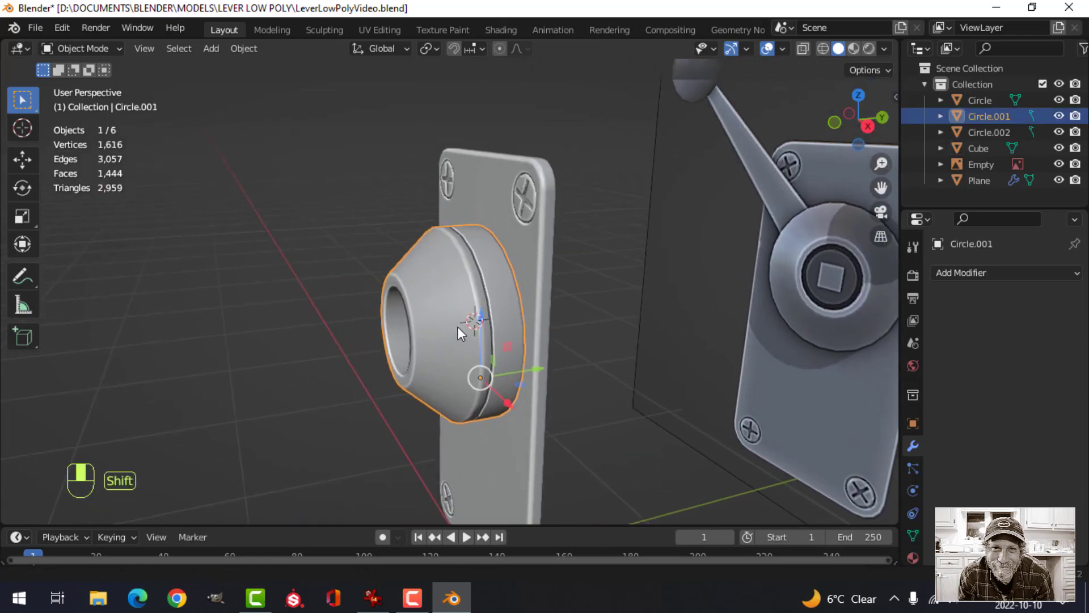
key("KP_3")
key("z")
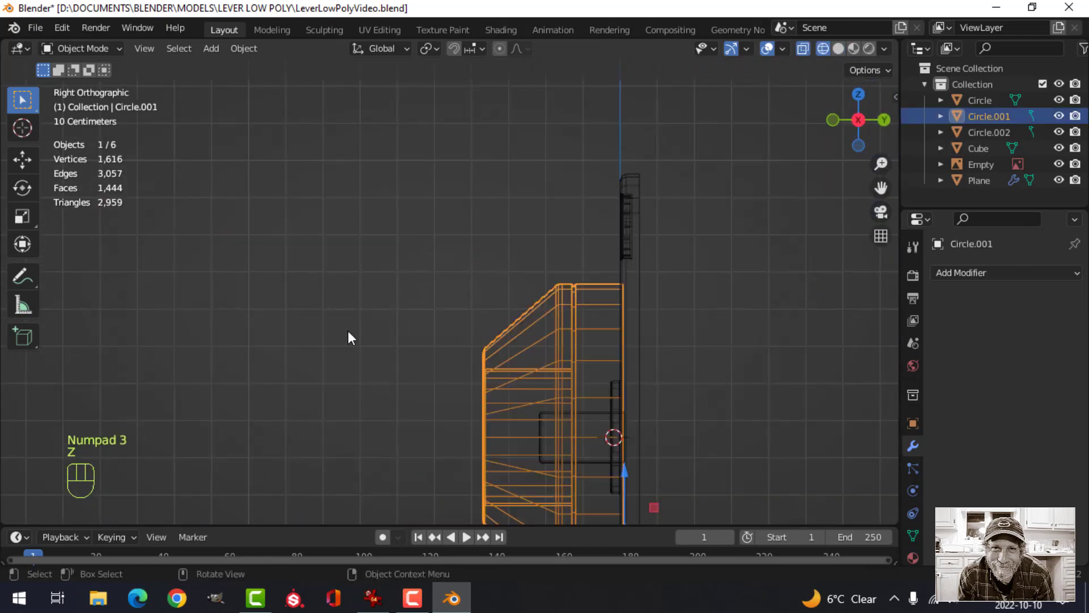
scroll(513, 400, "down", 3)
key("Tab")
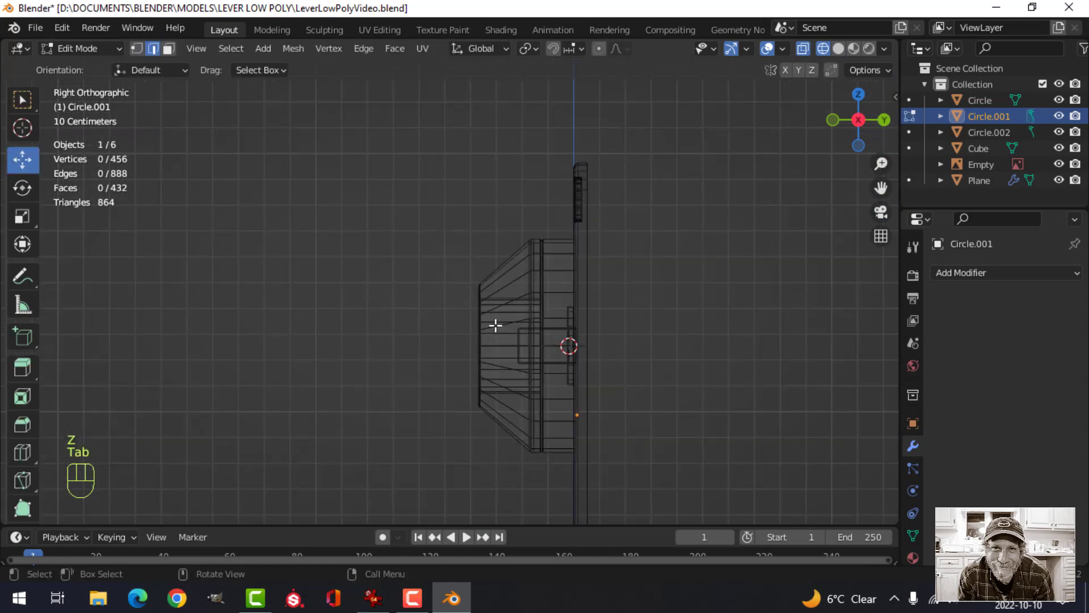
- Move the hub's front rim vertices about 0.034 m along Y toward the backplate, and return to solid shading in object mode
key("b")
left_click_drag(439, 227, 504, 457)
left_click_drag(539, 345, 559, 345)
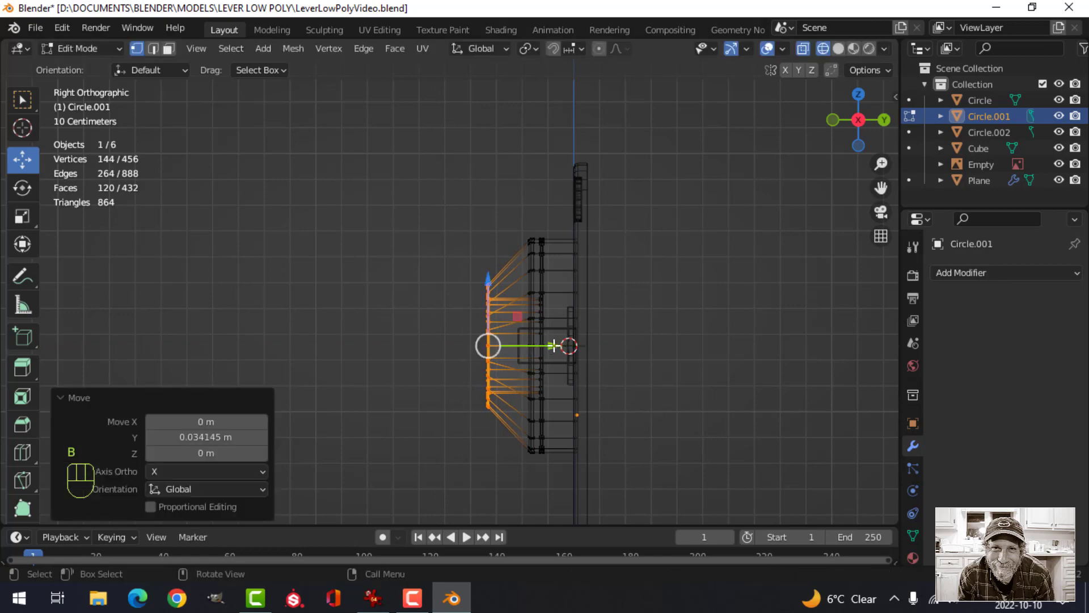
key("z")
key("alt+a")
middle_click_drag(588, 337, 652, 317)
key("Tab")
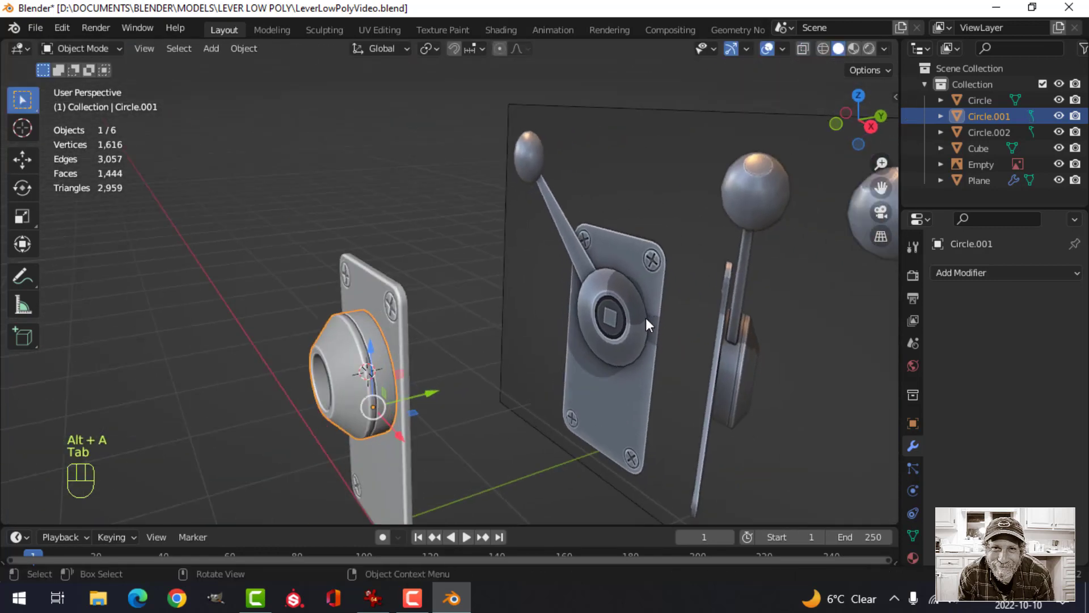
- Add a mesh plane at the 3D cursor in the hub's center, using the front orthographic wireframe view
key("KP_1")
scroll(322, 370, "up", 2)
middle_click_drag(321, 370, 547, 293, "shift")
key("z")
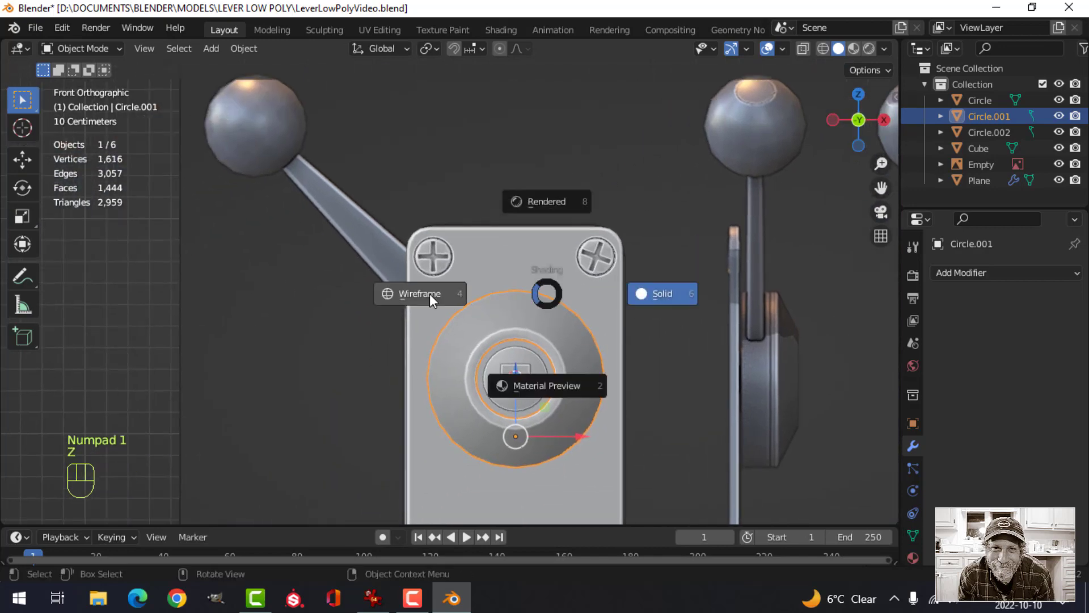
left_click(430, 294)
middle_click_drag(579, 372, 563, 293, "shift")
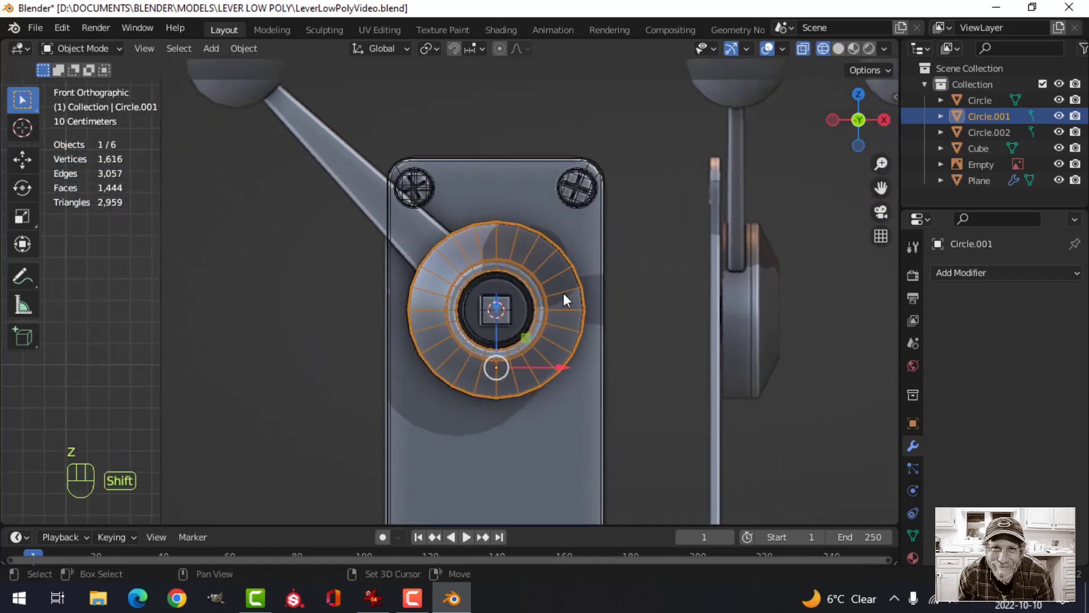
key("shift+a")
mouse_move(525, 255)
left_click(628, 254)
scroll(583, 288, "down", 2)
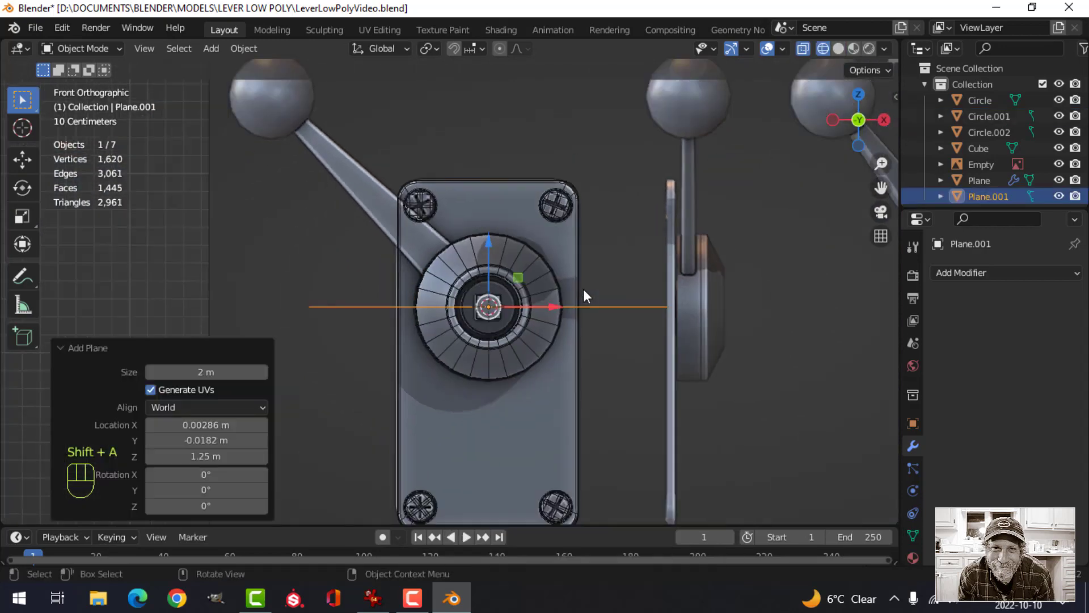
- In edit mode, scale the plane by 0.208 and rotate it 90° about X to face the front
key("Tab")
key("s")
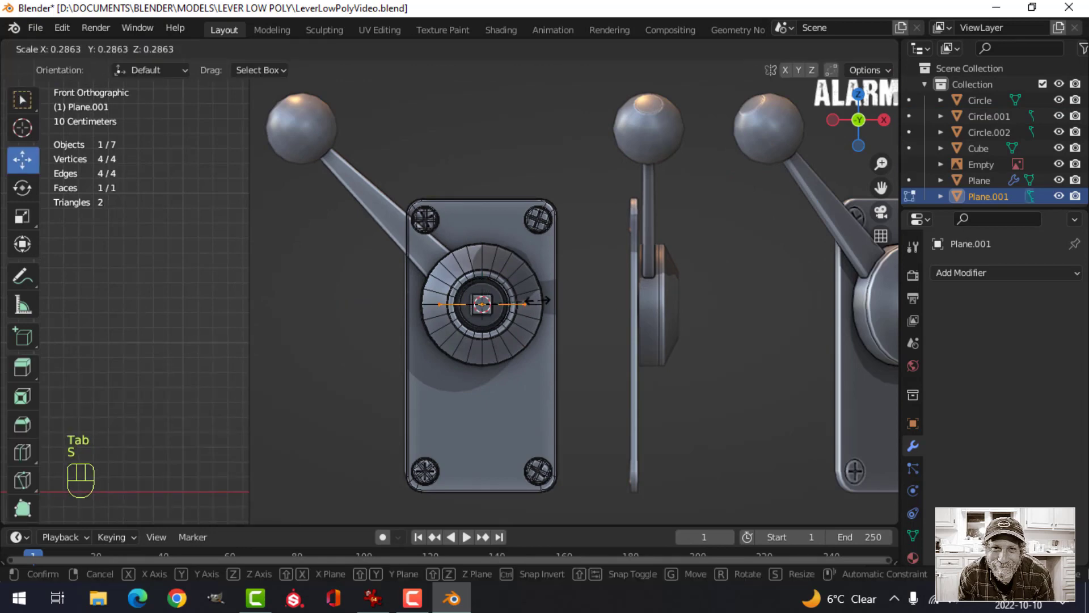
left_click(525, 301)
key("r")
key("x")
key("9")
key("0")
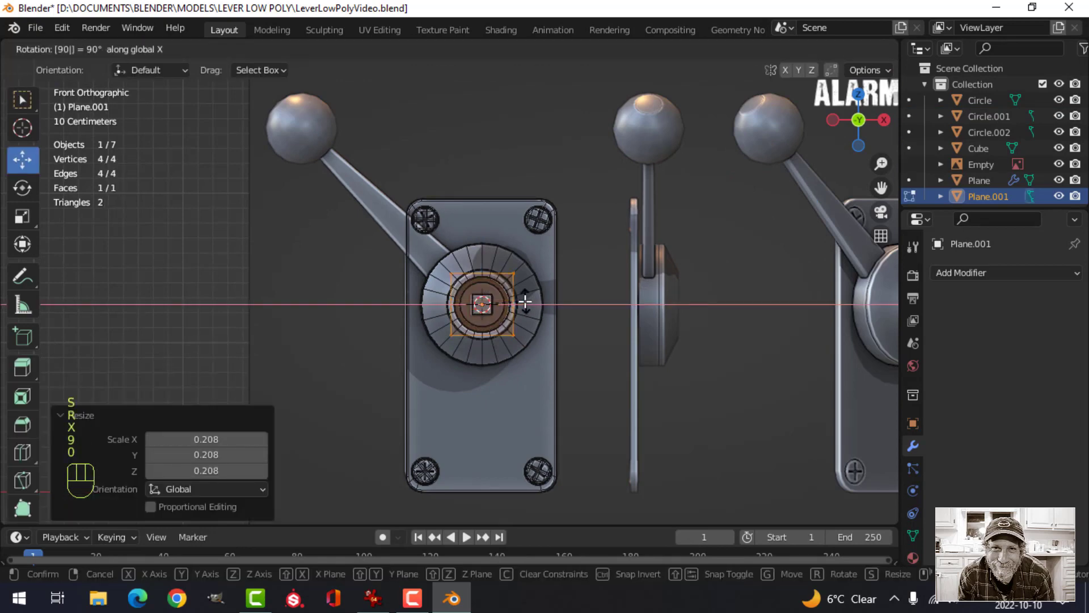
left_click(524, 302)
- Move the plane -0.13782 m in X and 0.11547 m in Z toward the lever arm, and rotate it 45° about Y
scroll(523, 302, "up", 2)
key("g")
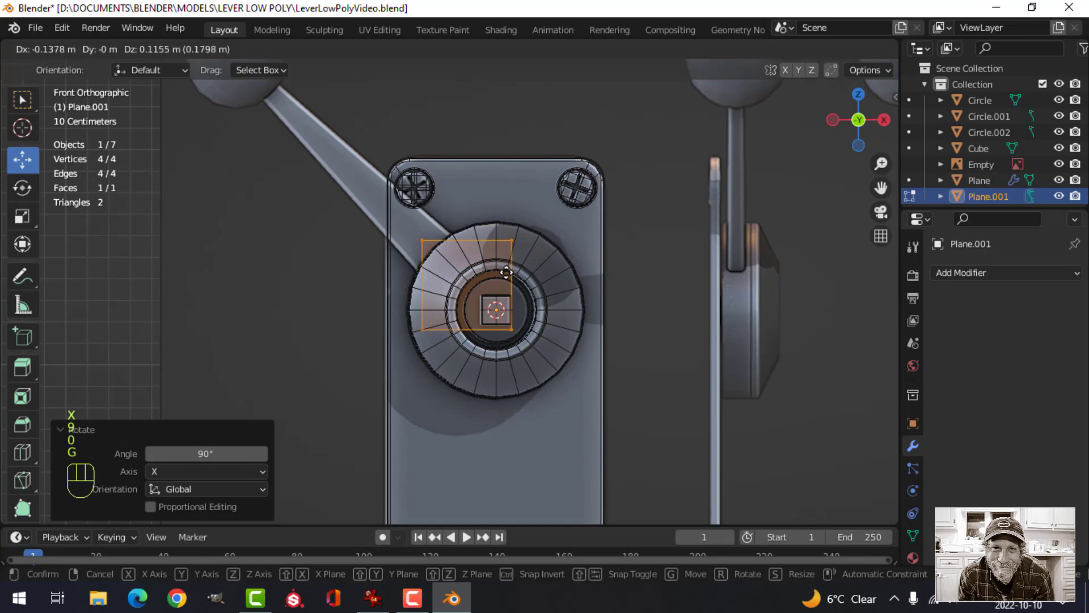
left_click(476, 261)
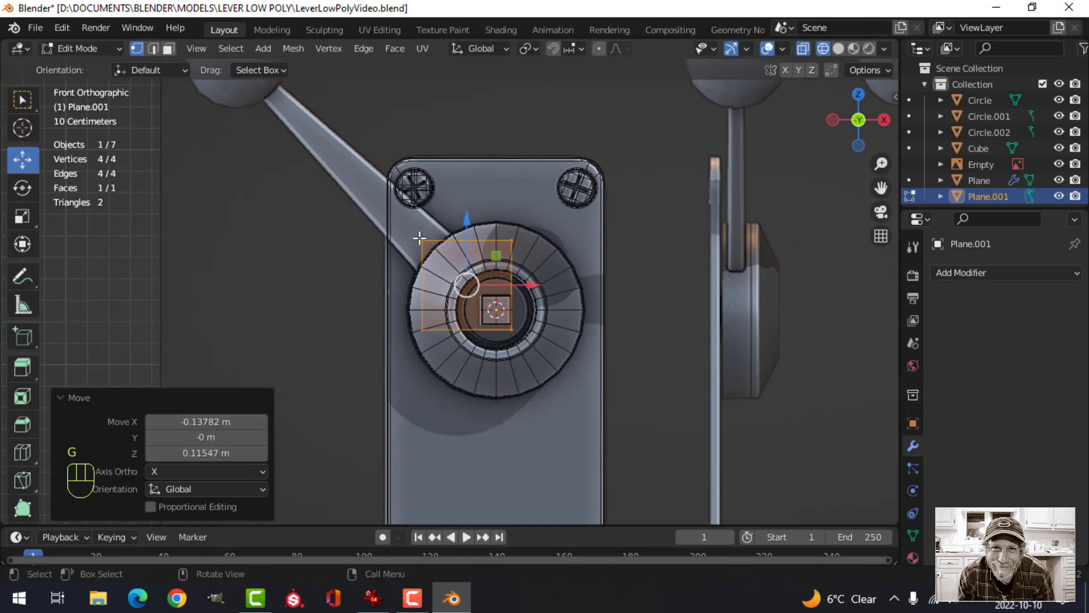
scroll(500, 290, "up", 2)
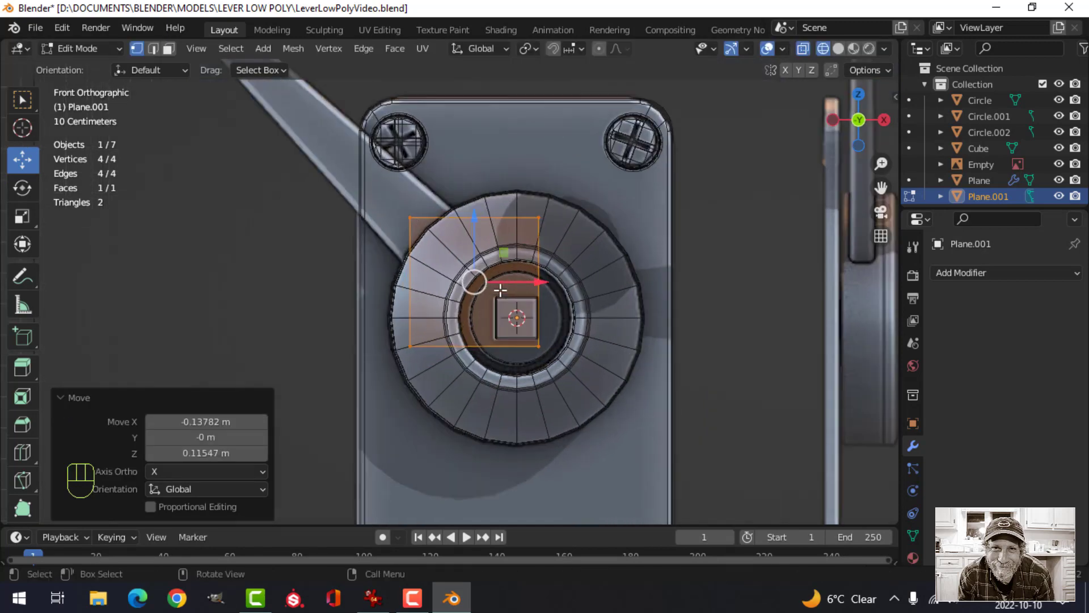
type("ry")
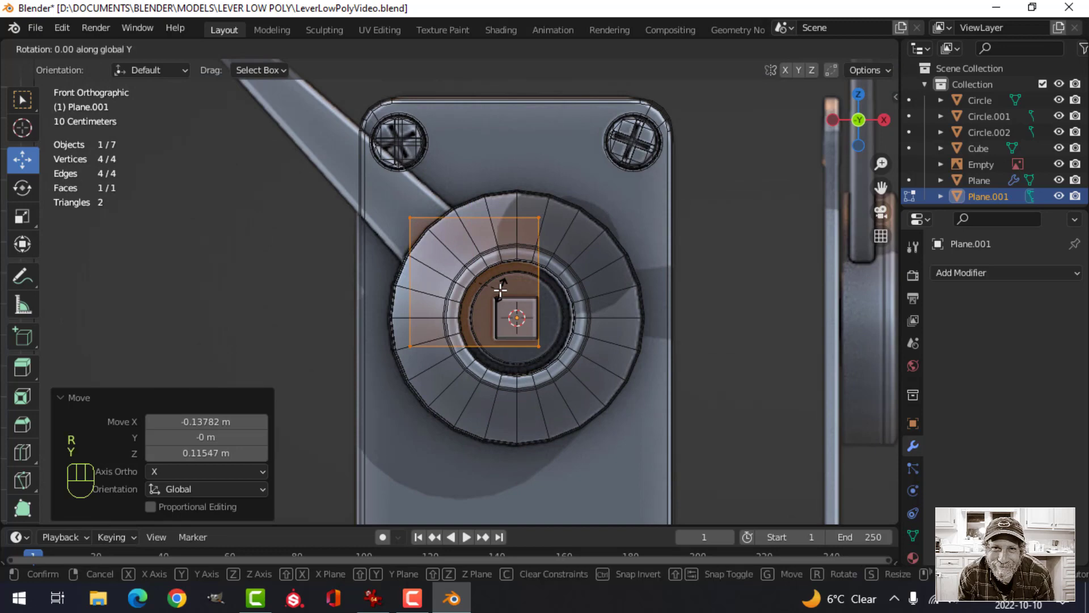
type("45")
left_click(502, 282)
- Scale the rotated plane by 0.707 and again by 0.898 to approach the lever arm's width
key("s")
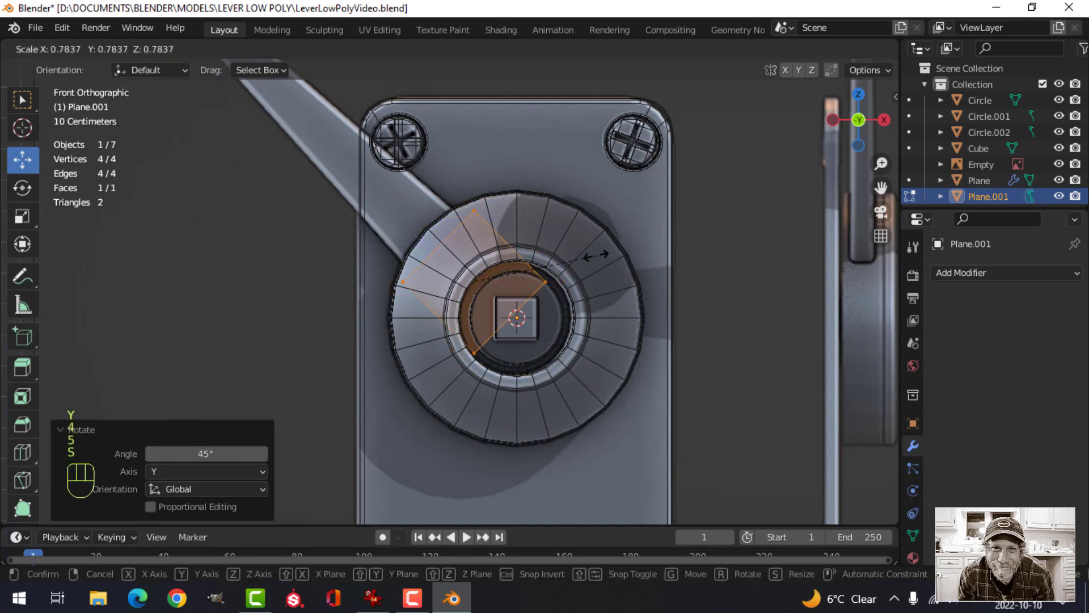
left_click(585, 258)
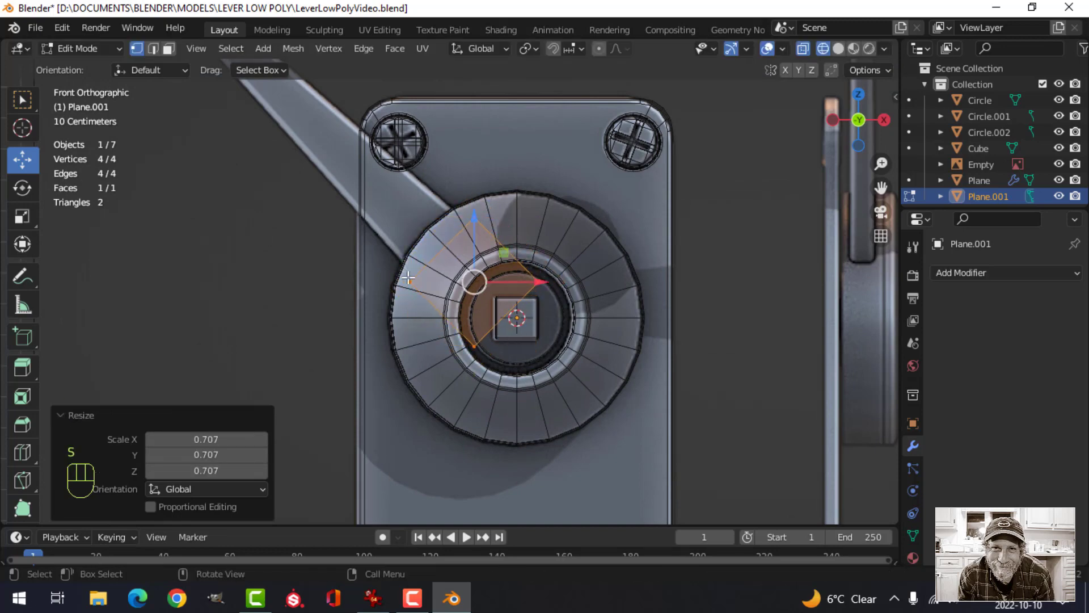
key("s")
left_click(561, 231)
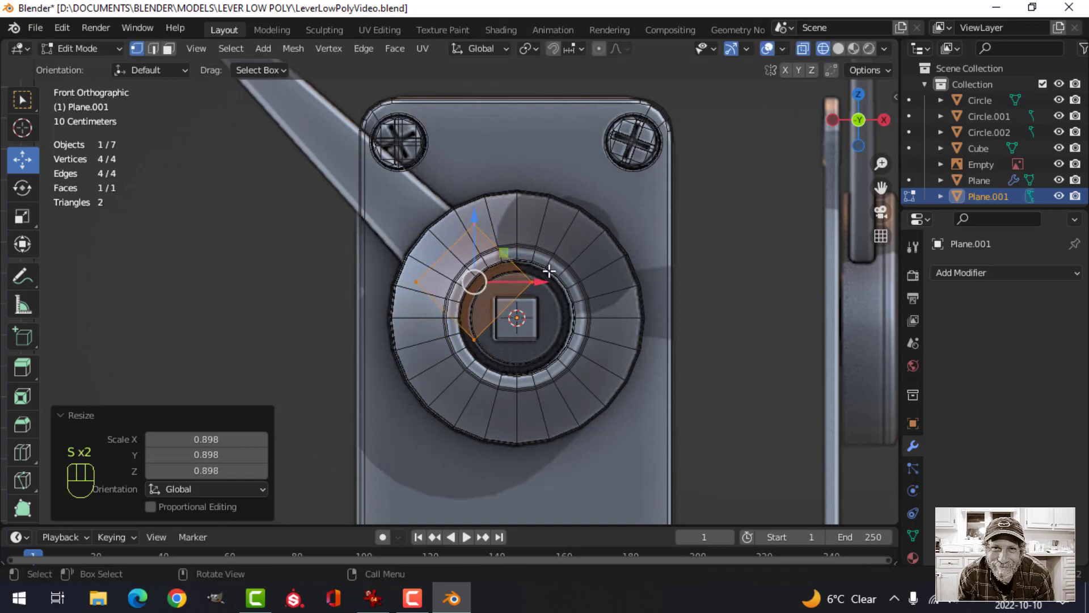
- Move the plane's two vertices nearest the hub center 0.18657 m along X in Normal orientation, toward the lever arm
left_click(532, 282)
left_click(474, 339, "shift")
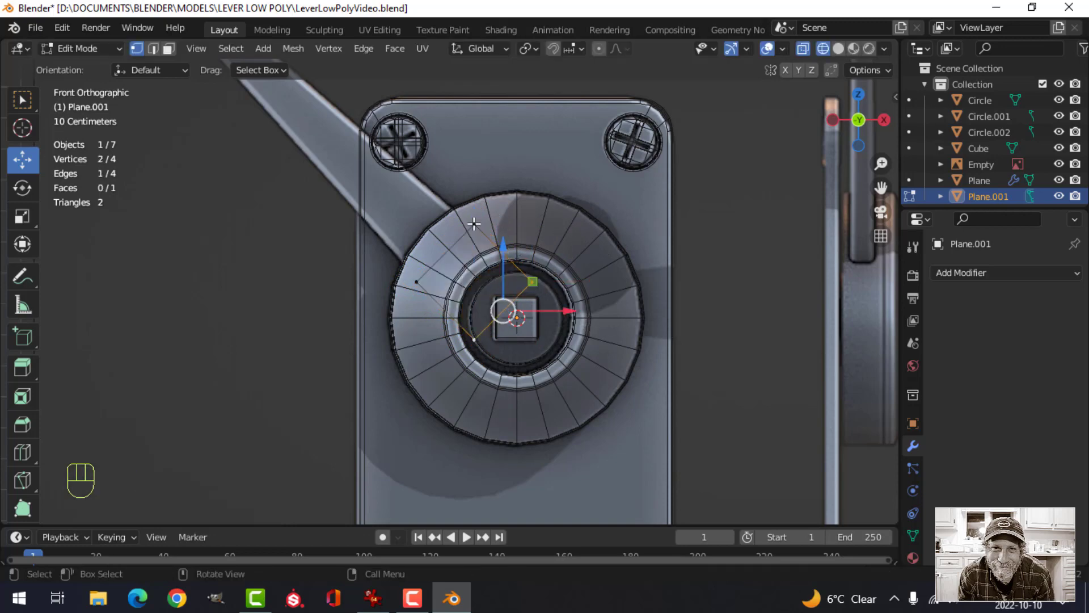
left_click(481, 49)
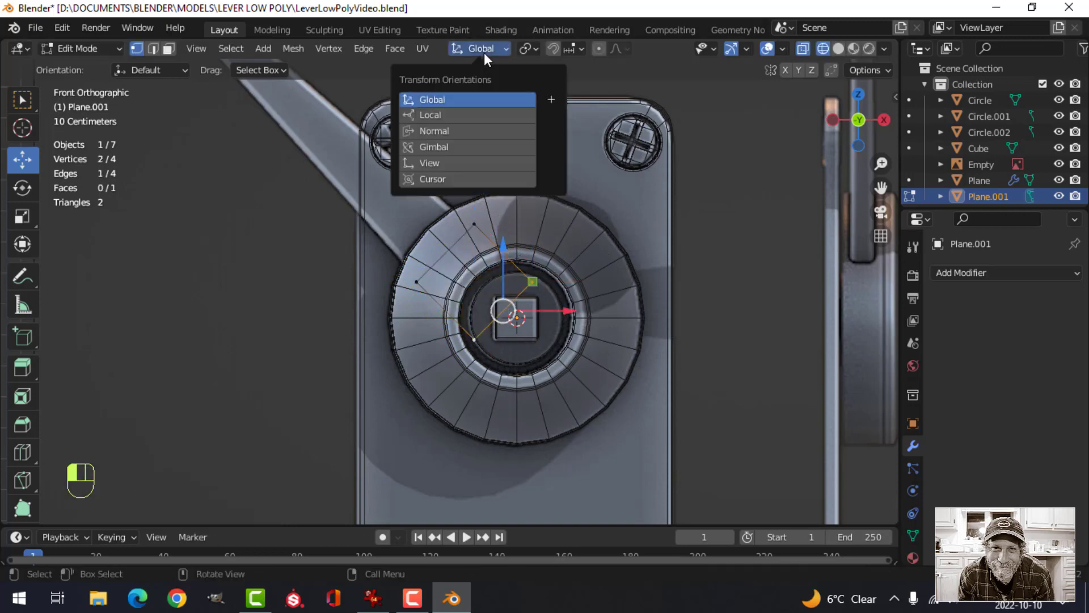
left_click(462, 129)
left_click_drag(451, 265, 398, 228)
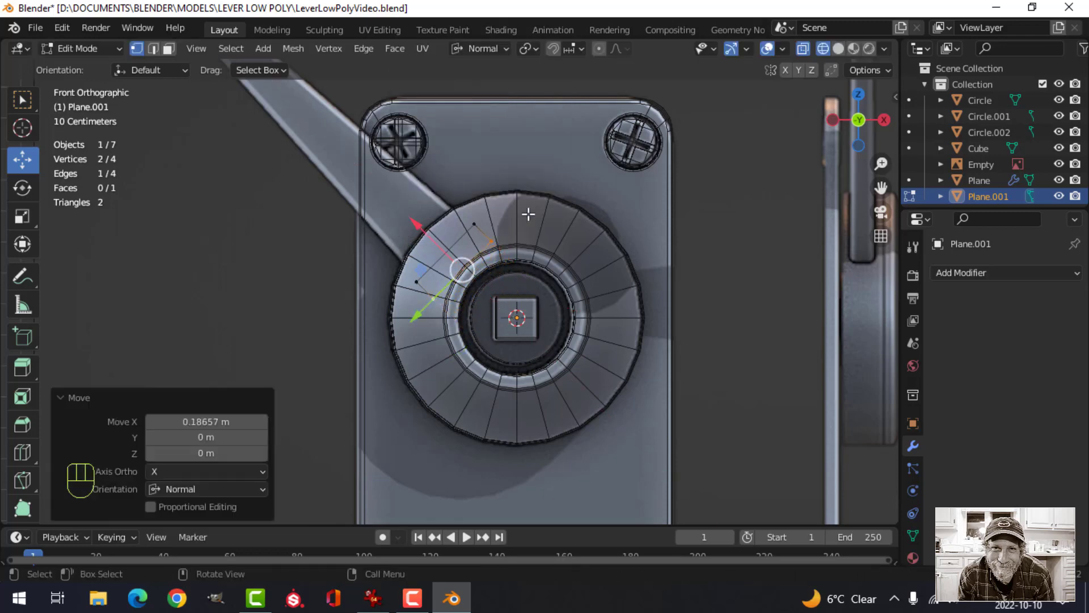
- Move the plane's two selected vertices 1.1826 m along X in Normal orientation, up to the ball at the lever's end
scroll(516, 243, "down", 2)
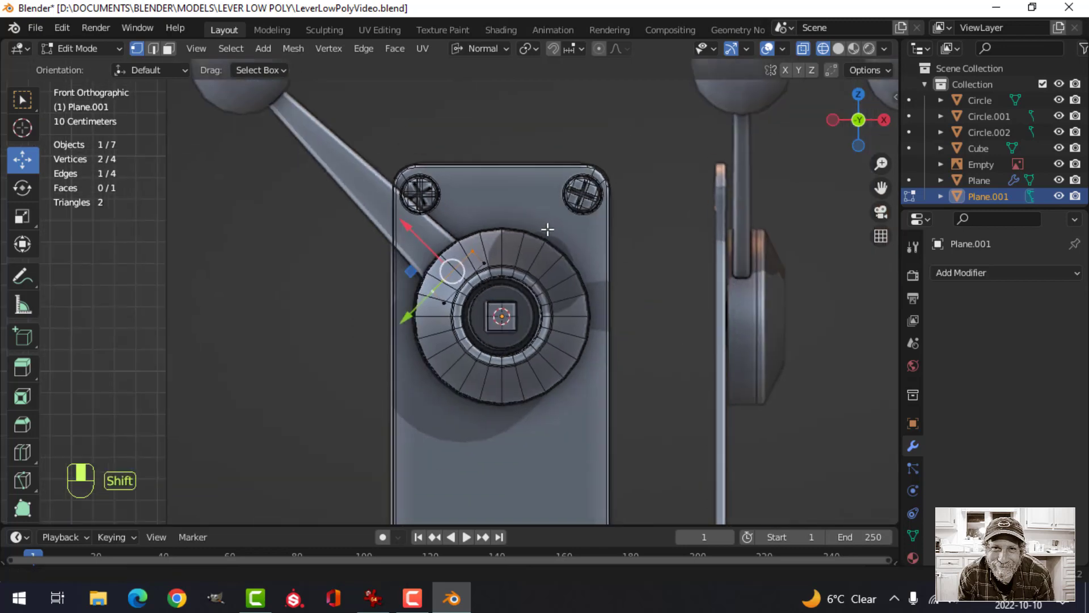
middle_click_drag(549, 226, 571, 306, "shift")
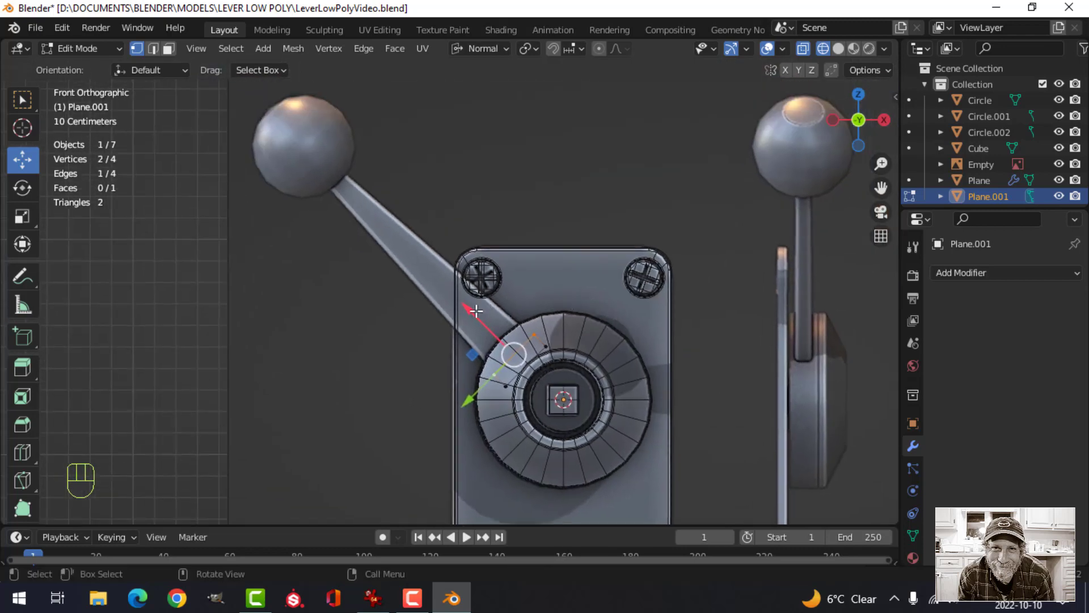
left_click_drag(475, 310, 317, 202)
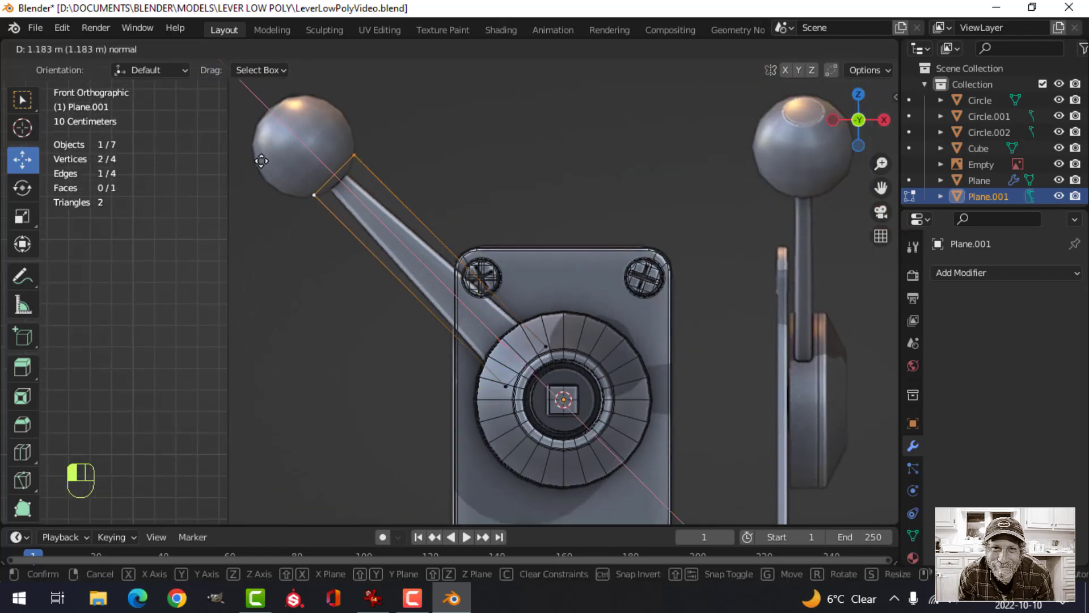
left_click_drag(261, 161, 261, 161)
scroll(576, 231, "up", 3)
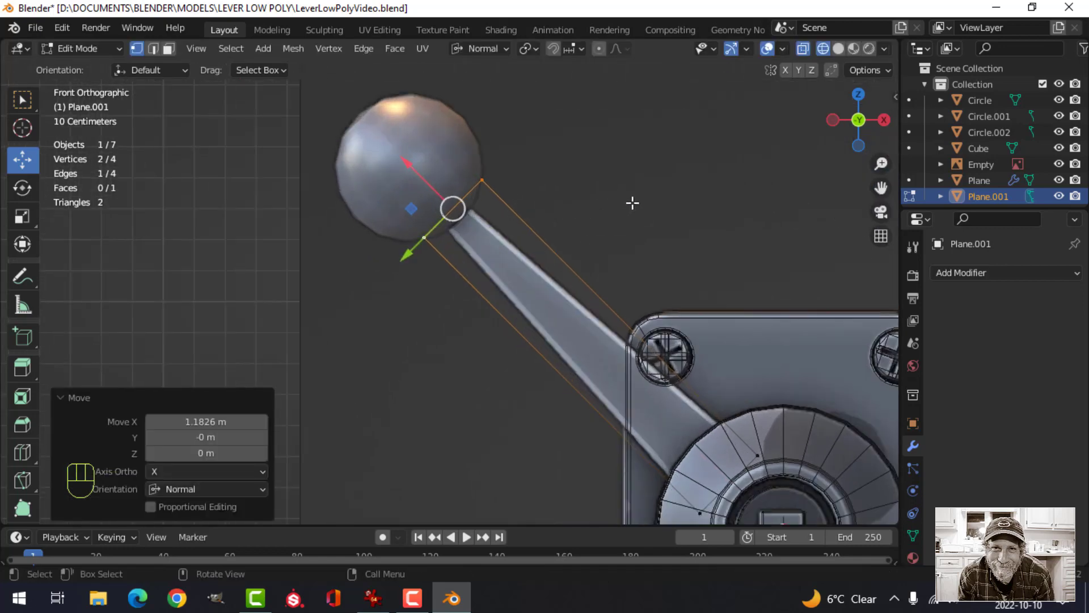
- Try to scale the arm's ball-end edge by -0.341, and undo both this scaling and the preceding move
key("s")
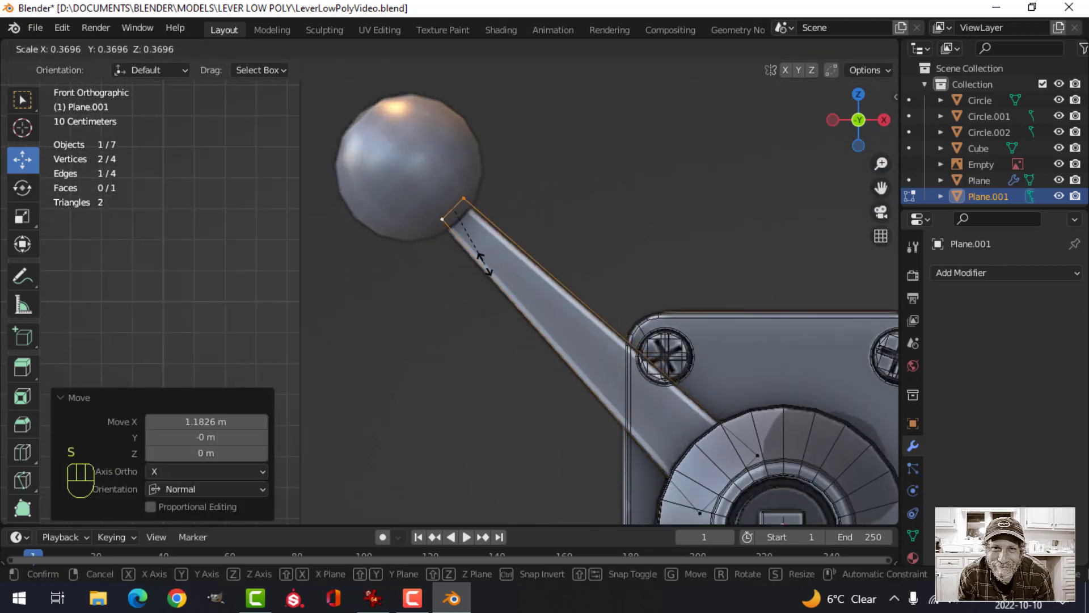
left_click(443, 224)
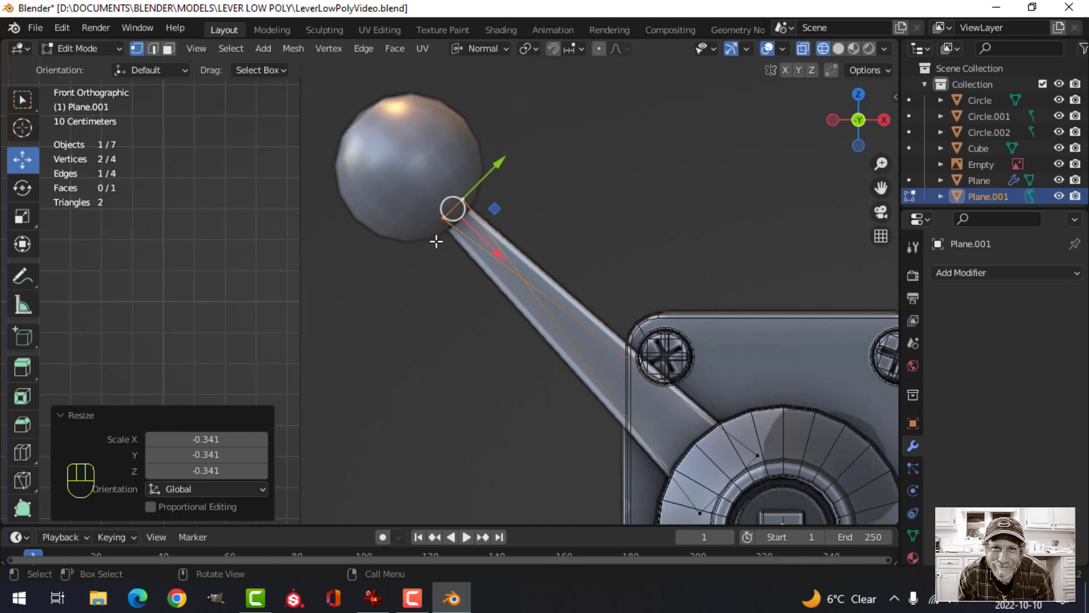
scroll(435, 244, "down", 2)
scroll(656, 280, "up", 3)
key("ctrl+z")
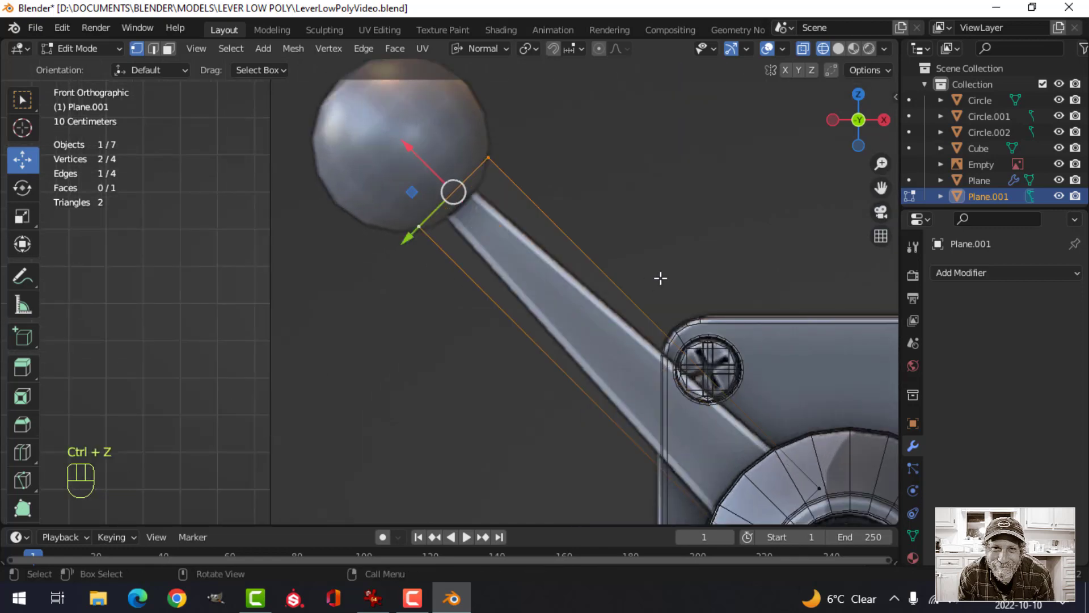
key("ctrl+z")
- Move the arm's end edge up to the reference ball and scale its two vertices by 0.353 to taper the arm
left_click_drag(726, 458, 346, 227)
key("alt+a")
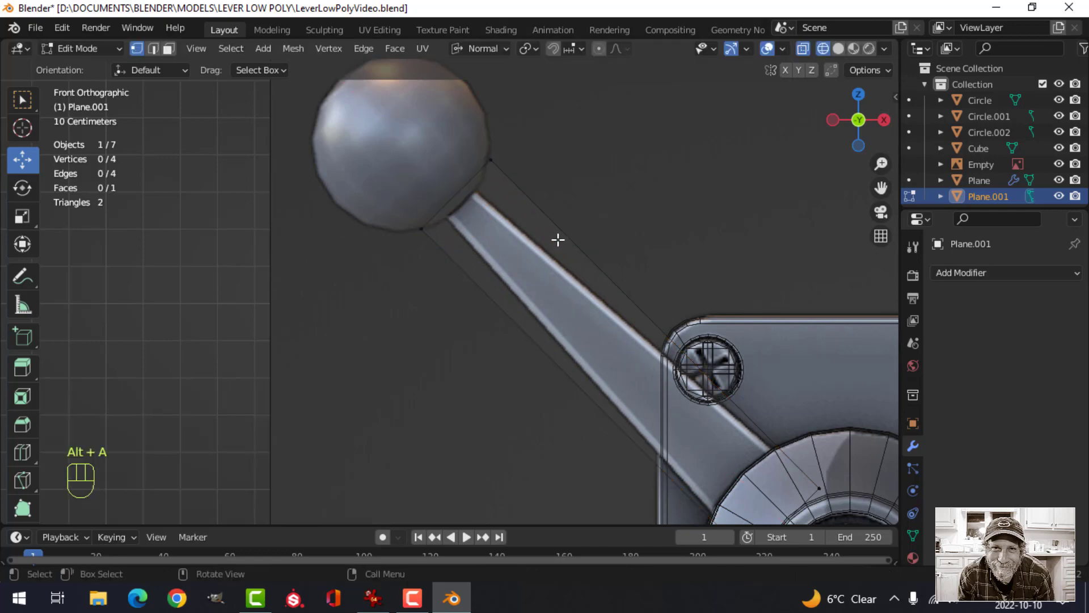
left_click(491, 160)
left_click(422, 228, "shift")
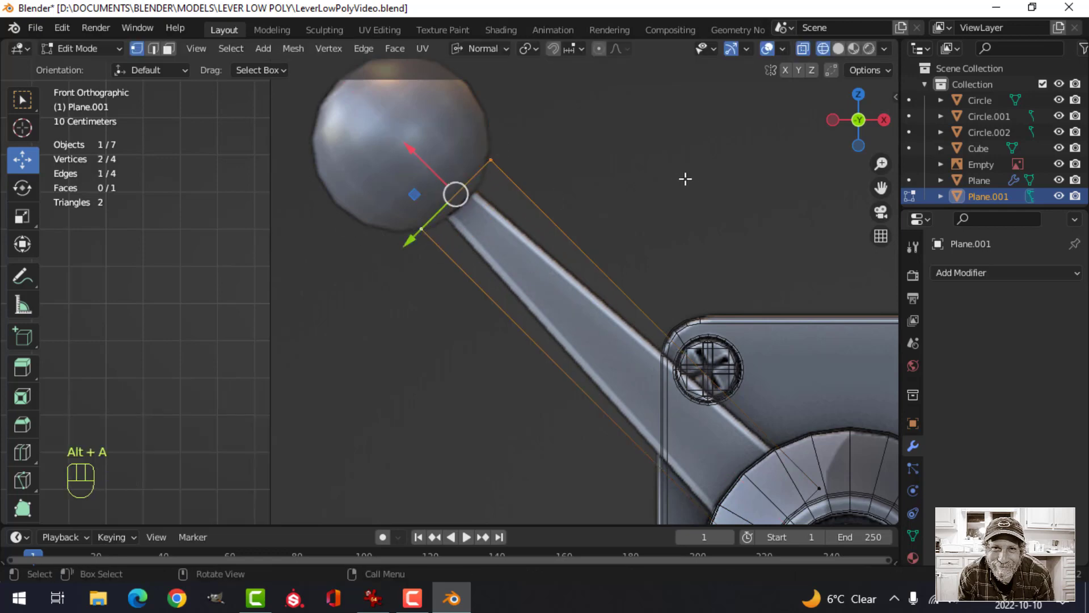
key("s")
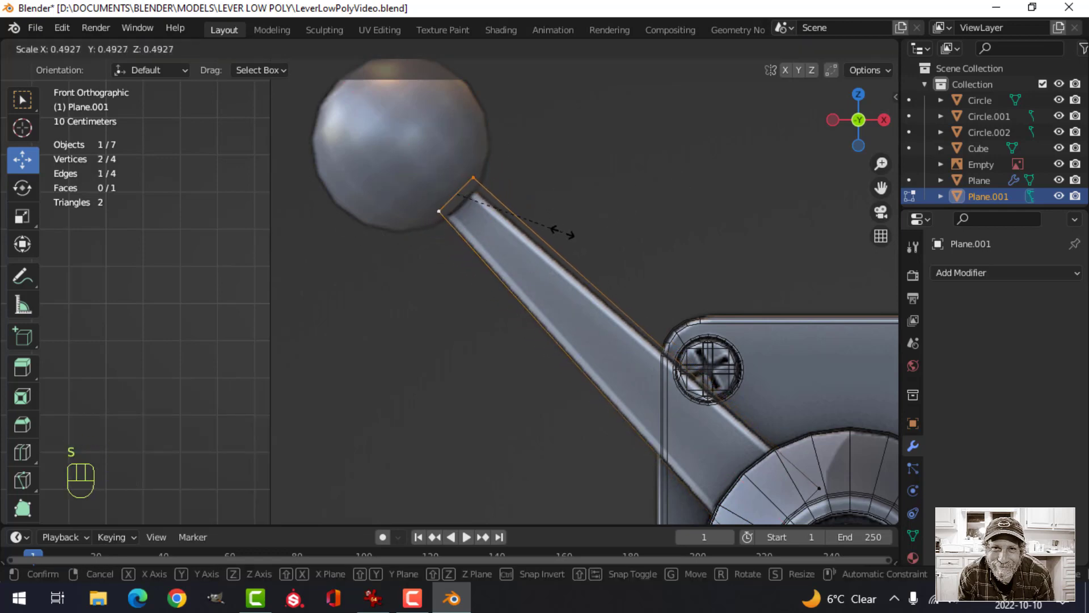
left_click(519, 240)
- In solid shading, extrude the whole arm face 0.076746 m along its normal Z axis to give it thickness
scroll(609, 261, "down", 3)
key("z")
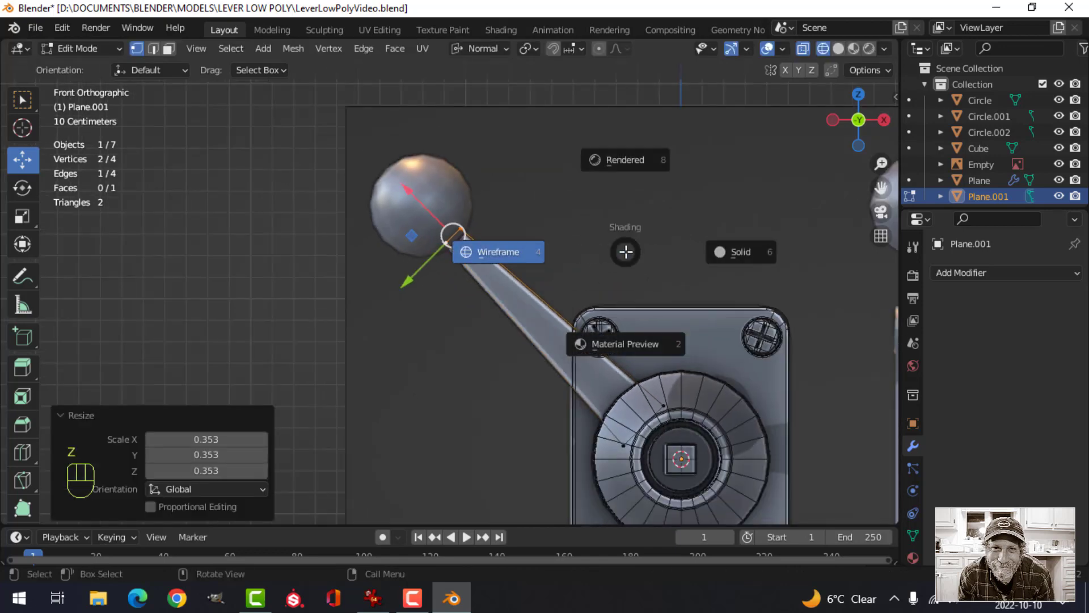
left_click(730, 250)
mouse_move(730, 250)
middle_mouse_down()
mouse_move(579, 284)
mouse_move(480, 271)
mouse_move(600, 248)
mouse_move(577, 275)
mouse_move(561, 273)
mouse_move(650, 251)
mouse_move(552, 299)
mouse_move(625, 272)
mouse_move(620, 289)
mouse_move(610, 278)
middle_mouse_up()
key("a")
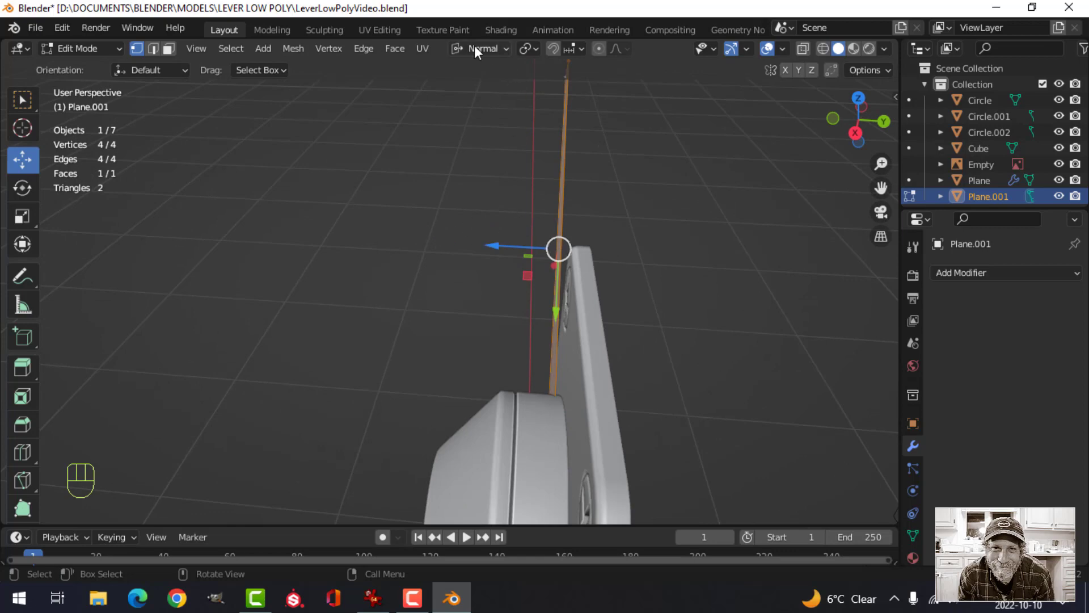
key("e")
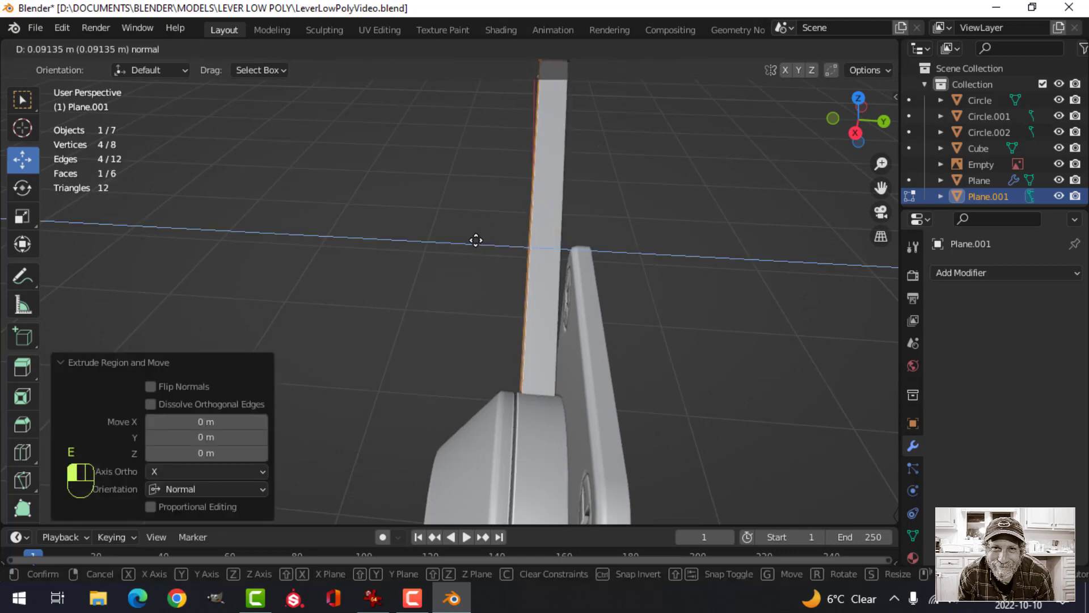
left_click(480, 239)
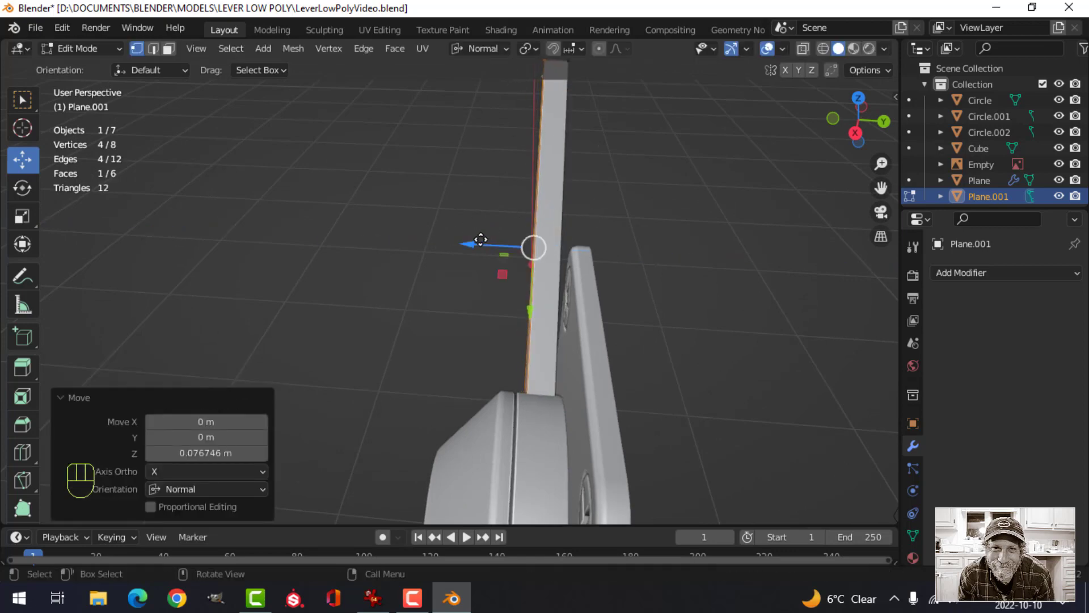
- Move the entire arm -0.011935 m along X in Normal orientation, away from the backplate
key("a")
key("g")
key("x")
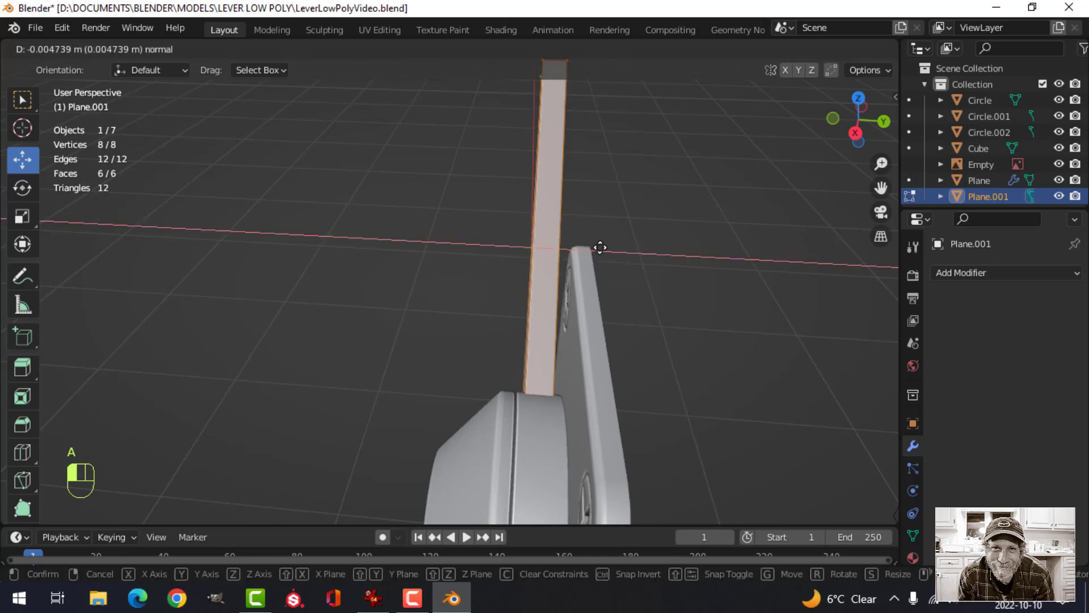
left_click(599, 245)
- Delete the arm's two end faces, one at the ball end and one inside the hub
middle_click_drag(613, 331, 666, 323)
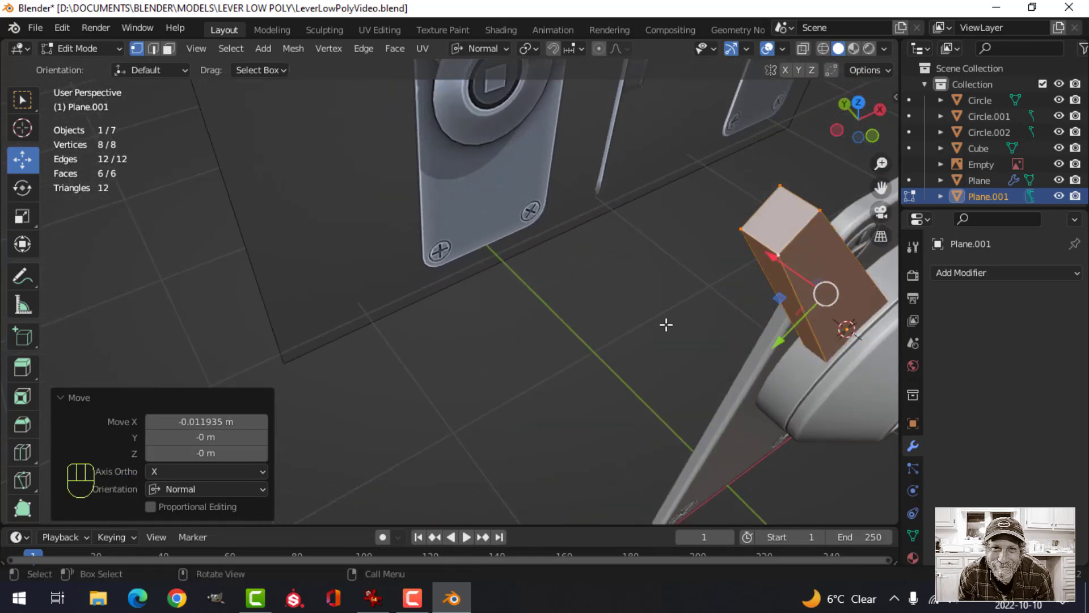
key("3")
left_click(824, 259)
mouse_move(824, 259)
middle_mouse_down("shift")
mouse_move(617, 203)
mouse_move(559, 245)
mouse_move(456, 209)
middle_mouse_up("shift")
key("x")
left_click(695, 257)
key("z")
left_click(385, 129)
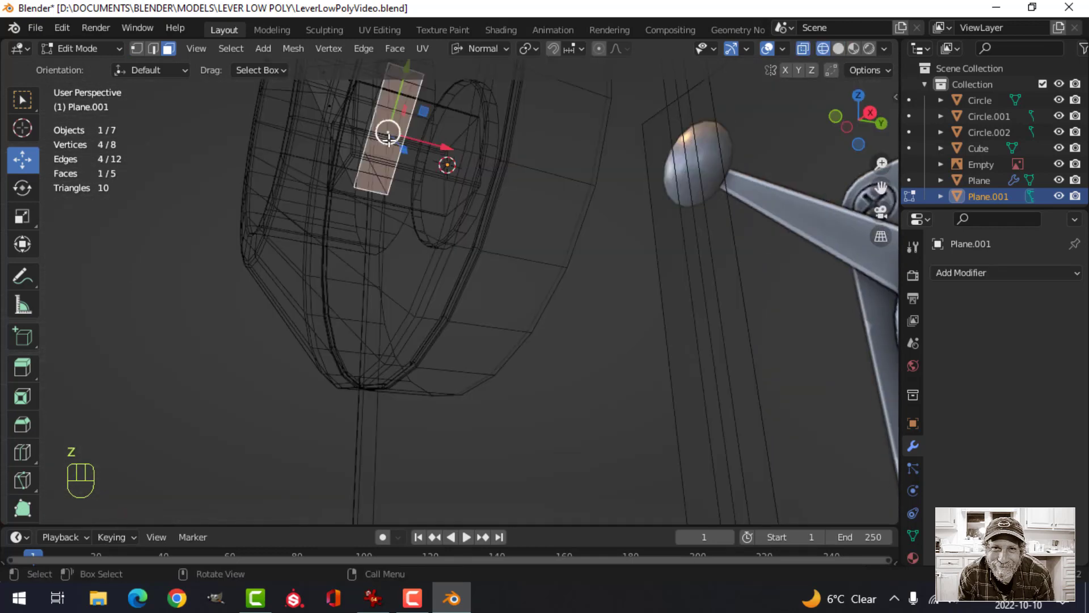
key("x")
left_click(390, 142)
middle_click_drag(389, 141, 538, 226)
- Select the arm's four long edges and bevel them with 2 segments
key("z")
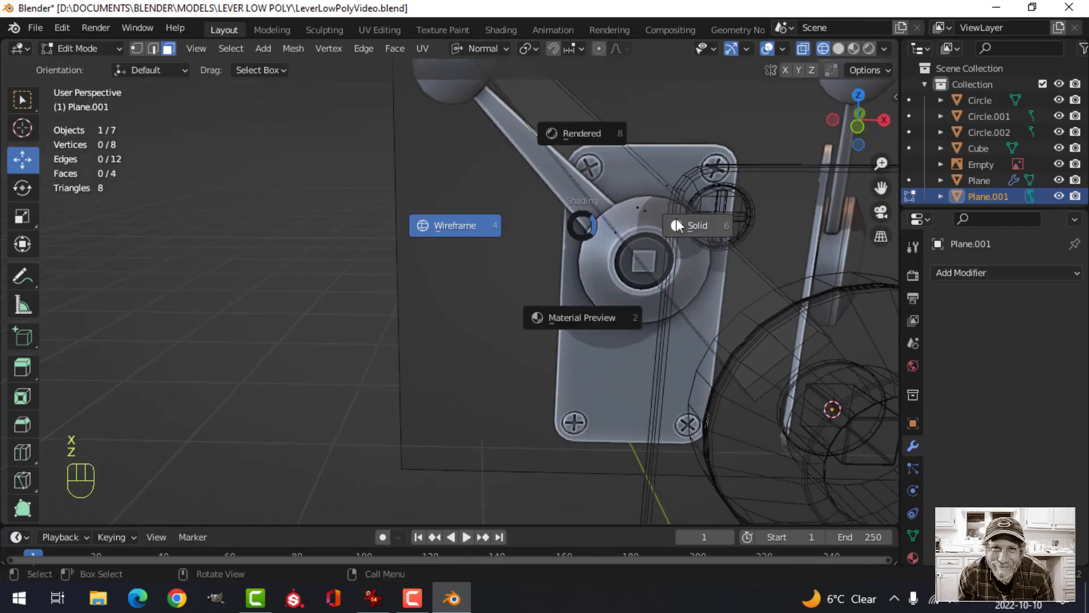
left_click(692, 226)
mouse_move(692, 226)
middle_mouse_down()
mouse_move(590, 287)
mouse_move(645, 262)
mouse_move(607, 260)
mouse_move(555, 289)
middle_mouse_up()
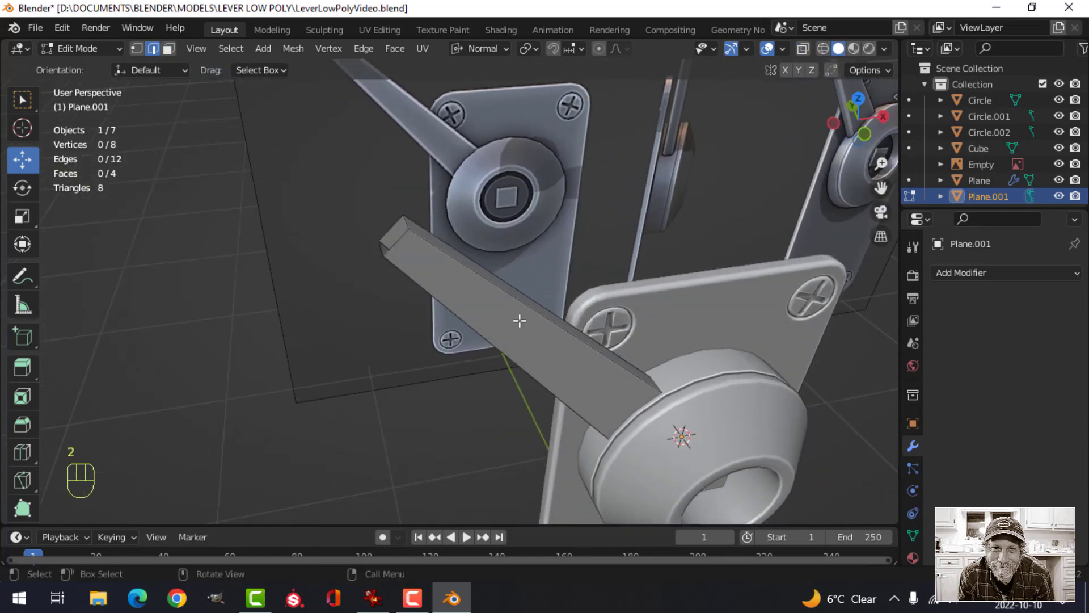
left_click(450, 308, "shift")
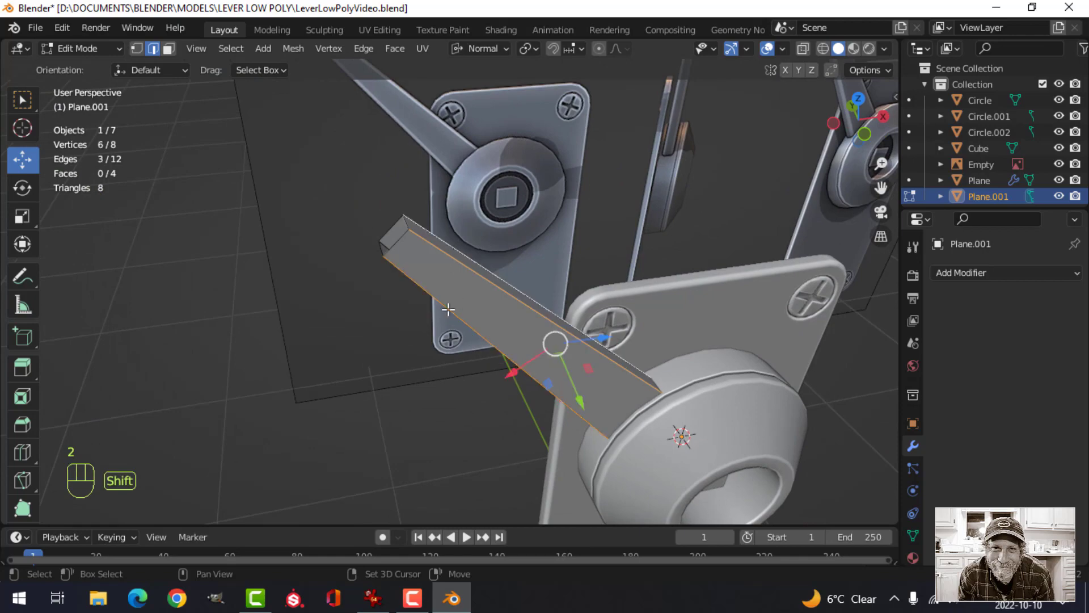
middle_click_drag(450, 308, 629, 291)
left_click(617, 164, "shift")
key("ctrl+b")
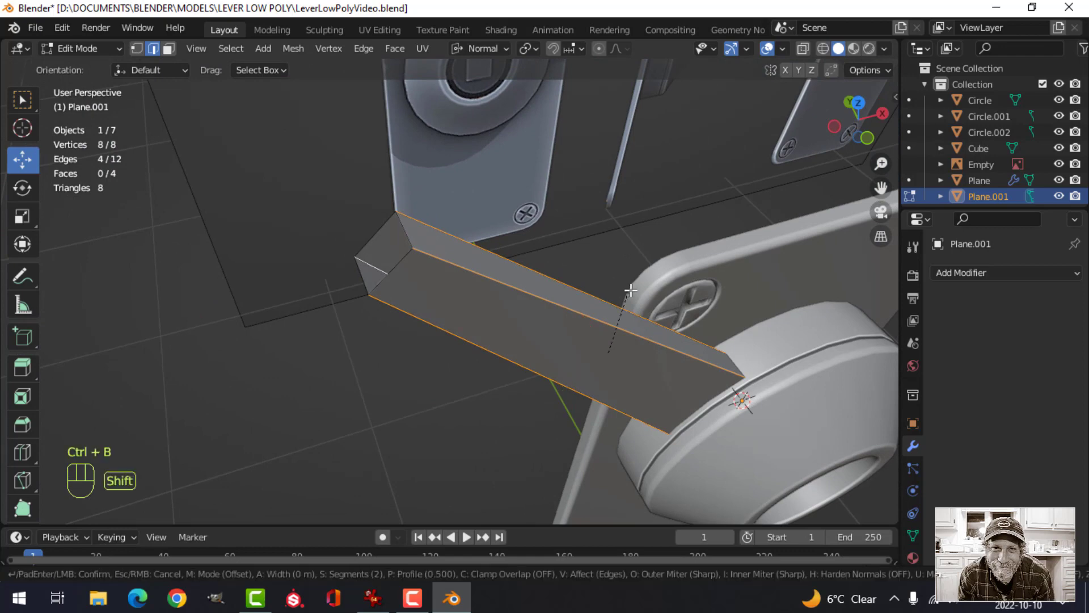
left_click(662, 215, "shift")
- Return to Object Mode and apply smooth shading to the lever arm
middle_click_drag(661, 215, 666, 305)
key("Tab")
right_click(480, 245)
left_click(480, 244)
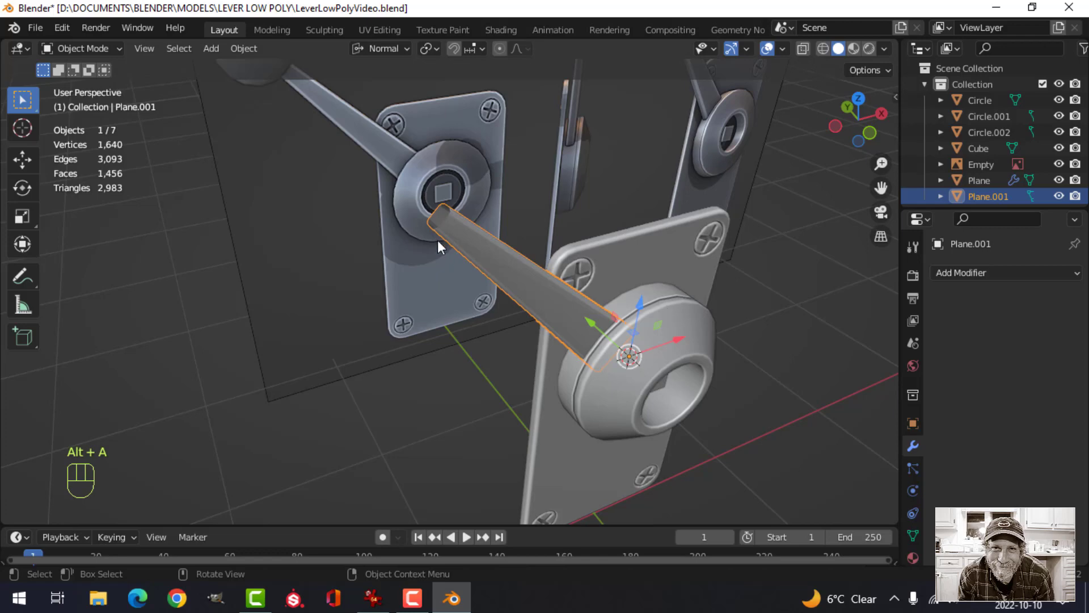
- Select the open edge loop at the arm's narrow tip and snap the 3D cursor to it, ending in Object Mode
key("Tab")
middle_click_drag(438, 246, 561, 292)
key("alt+a")
left_click(573, 258, "alt")
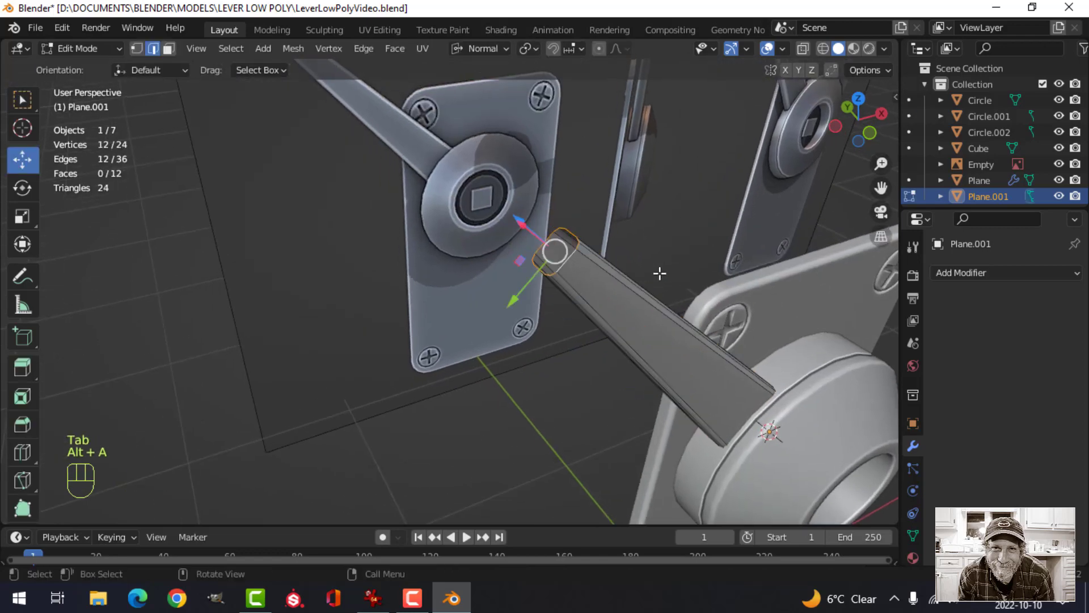
key("shift+s")
left_click(679, 362)
key("Tab")
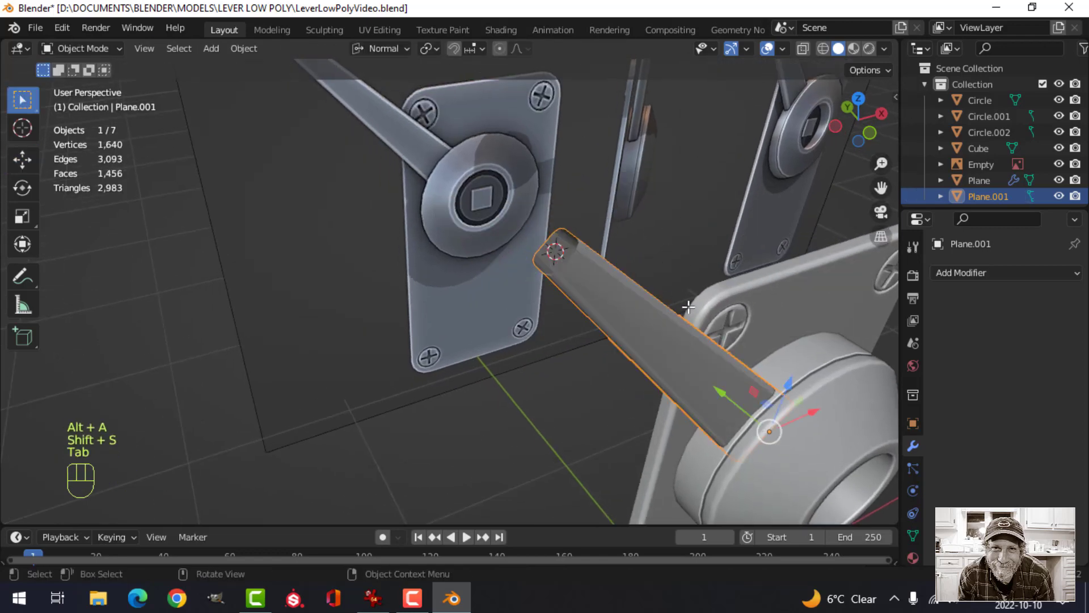
- Deselect everything, set the transform orientation to Global, and look at the model from the front
middle_click_drag(678, 363, 551, 183)
key("alt+a")
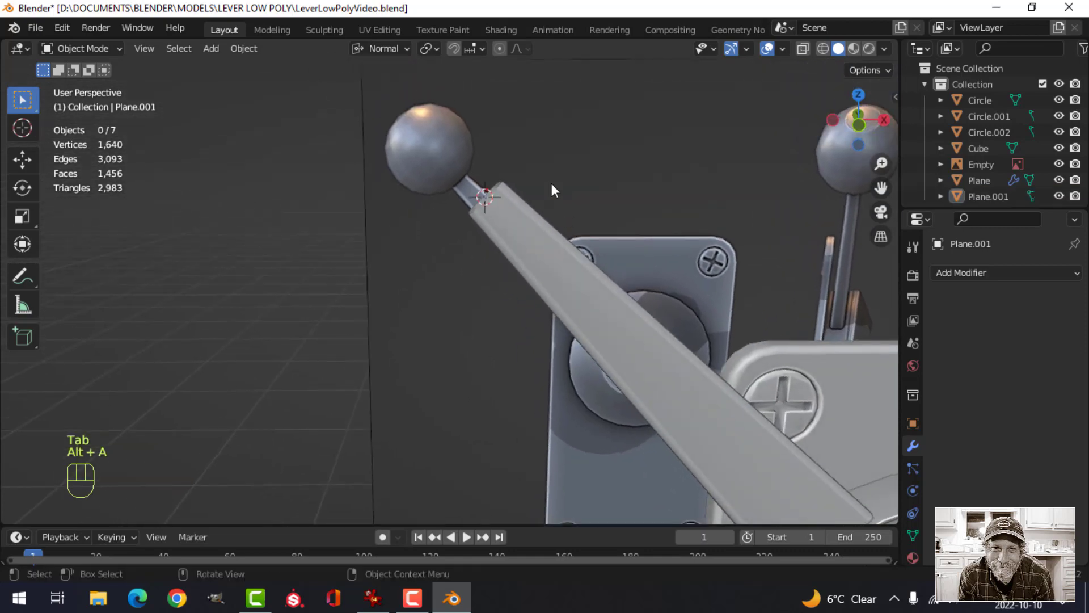
left_click(384, 49)
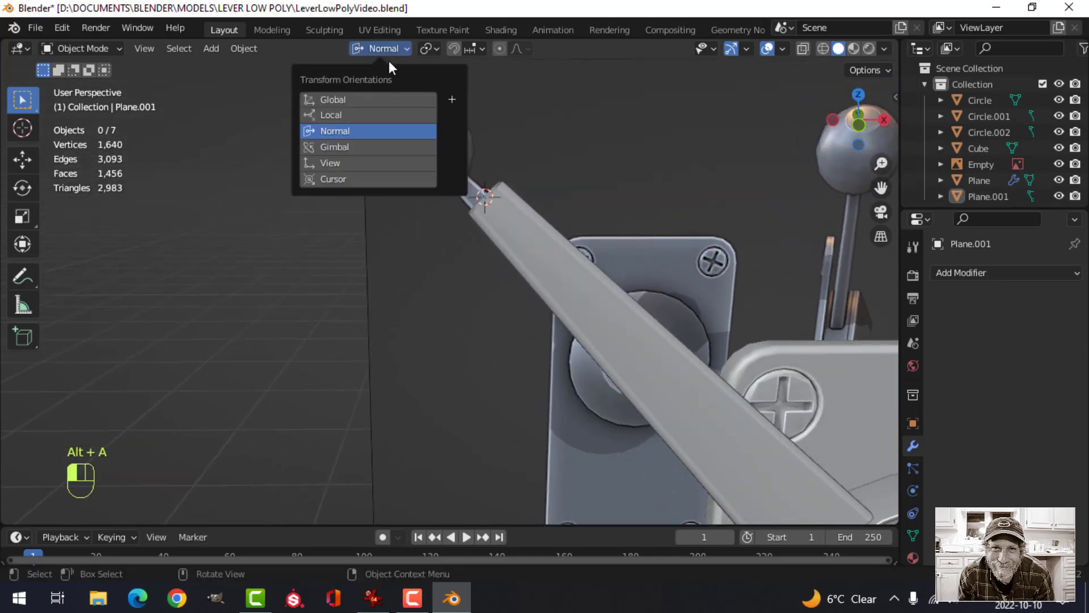
left_click(377, 97)
key("KP_1")
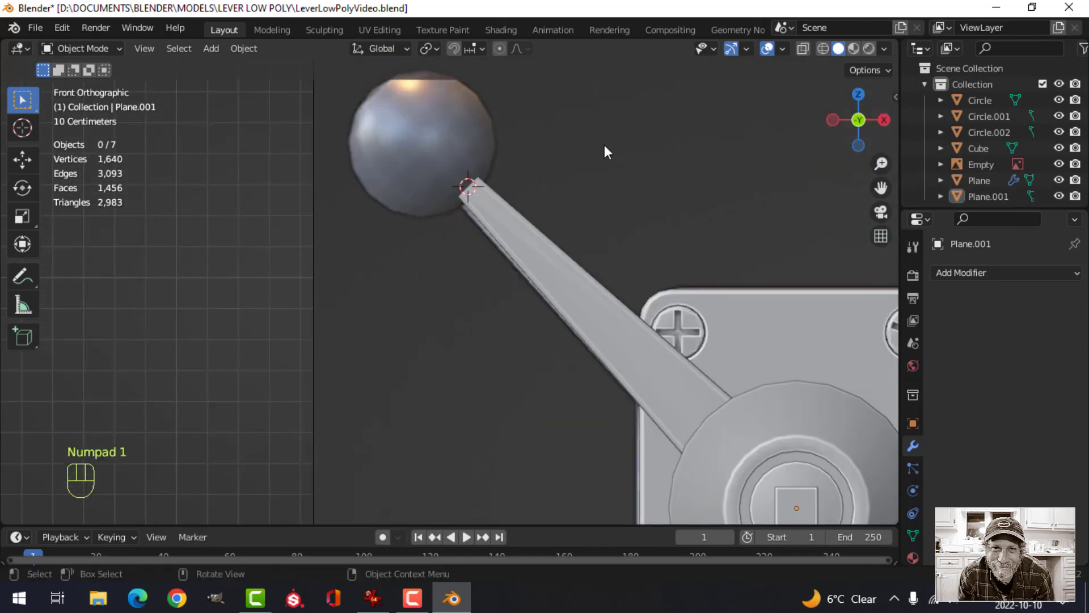
- Add a UV sphere with 16 segments and 8 rings at the 3D cursor on the arm's tip
scroll(534, 207, "down", 2)
middle_click_drag(535, 207, 560, 233, "shift")
key("shift+a")
mouse_move(560, 234)
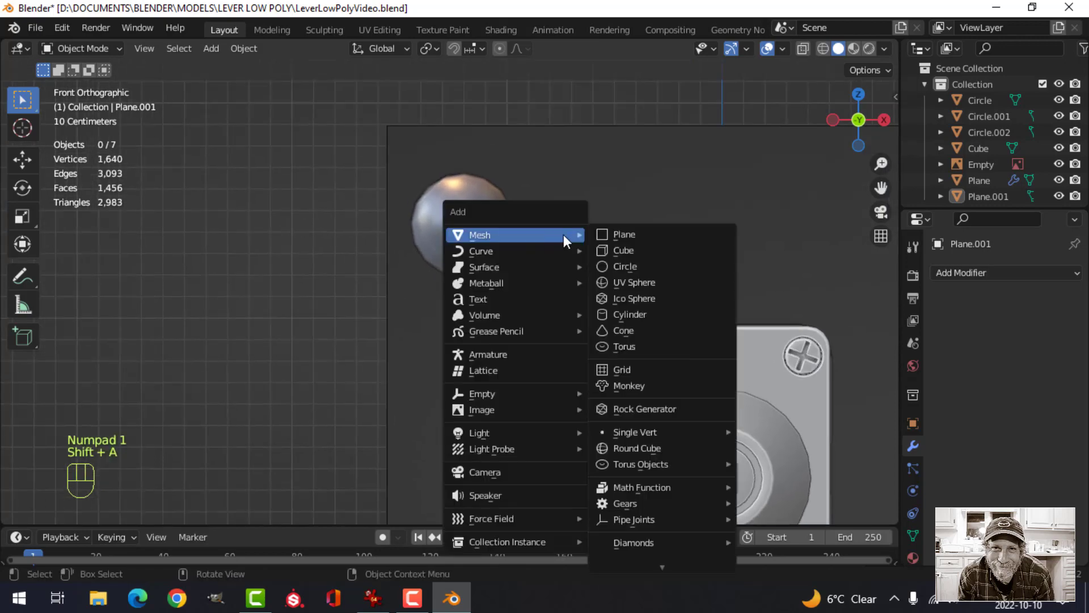
left_click(642, 297)
left_click(211, 337)
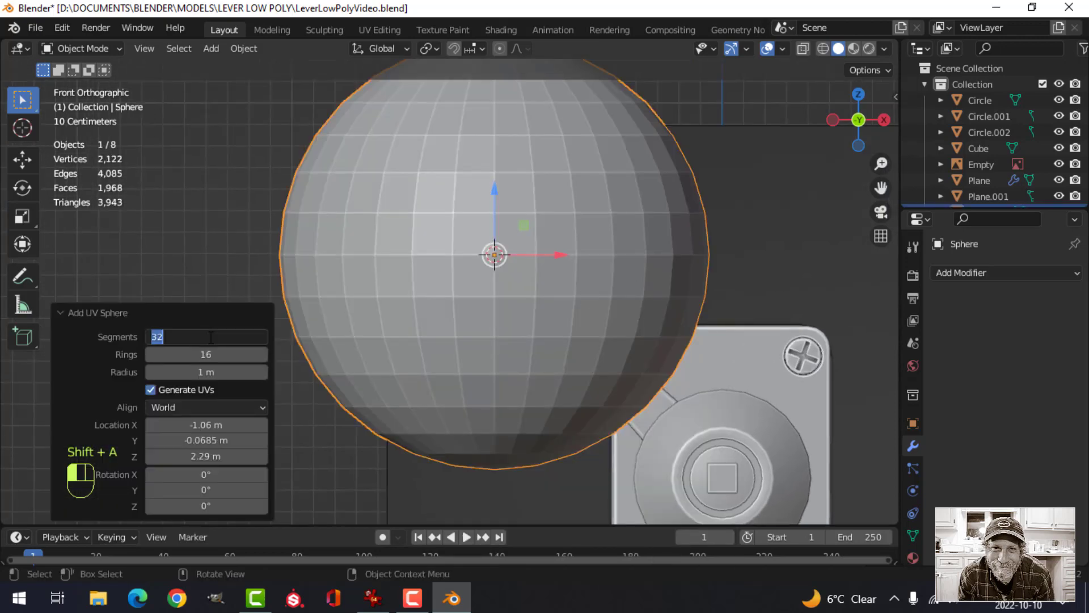
key("Tab")
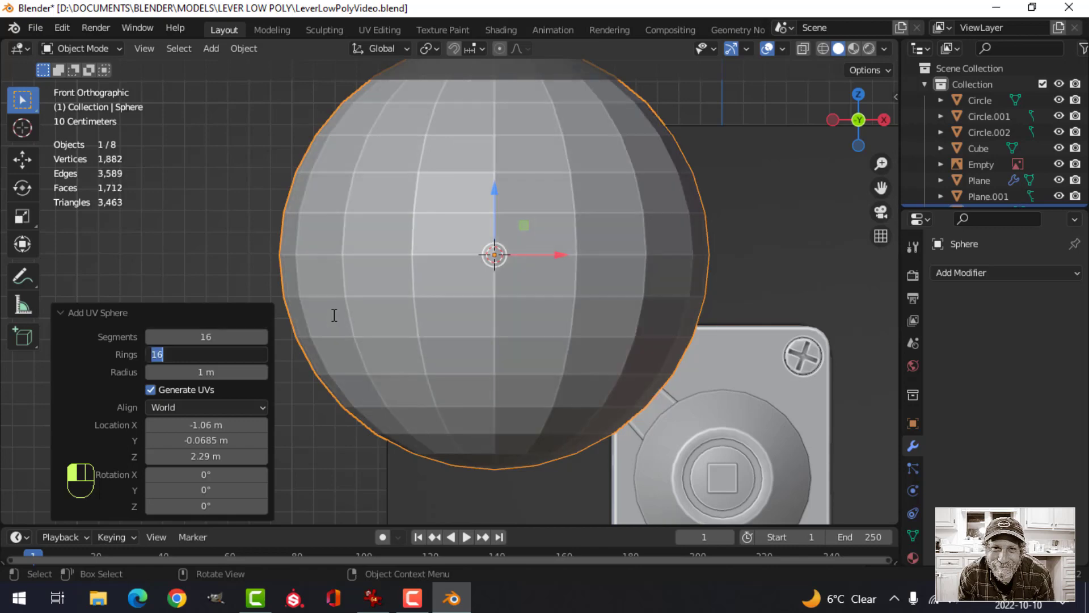
key("Return")
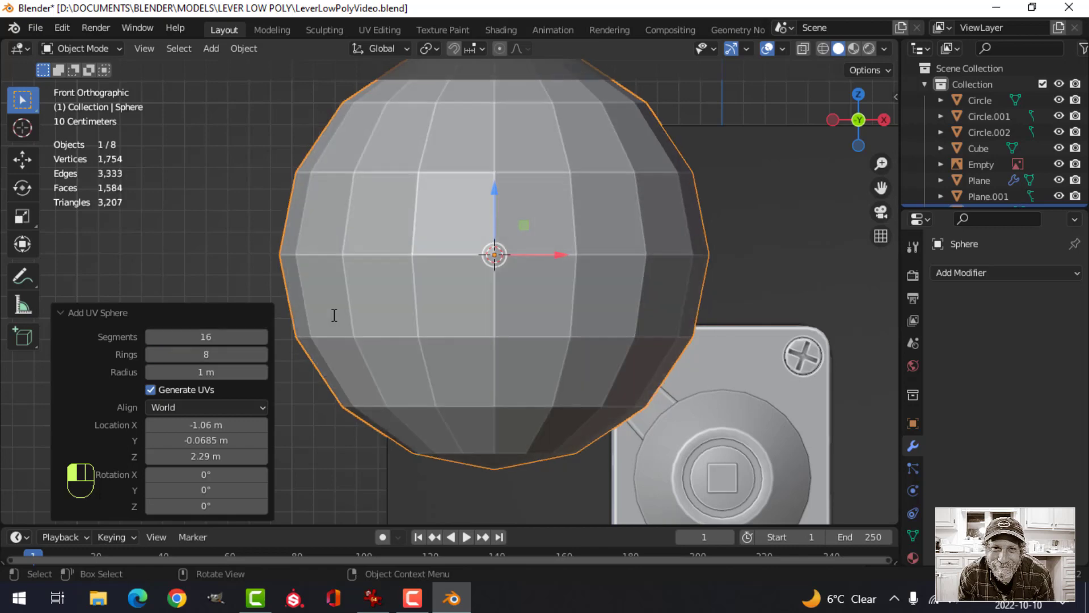
- In edit mode, scale the sphere by 0.220 and move it -0.12873 m in X and 0.13517 m in Z onto the reference ball
scroll(340, 314, "down", 3)
key("Tab")
key("s")
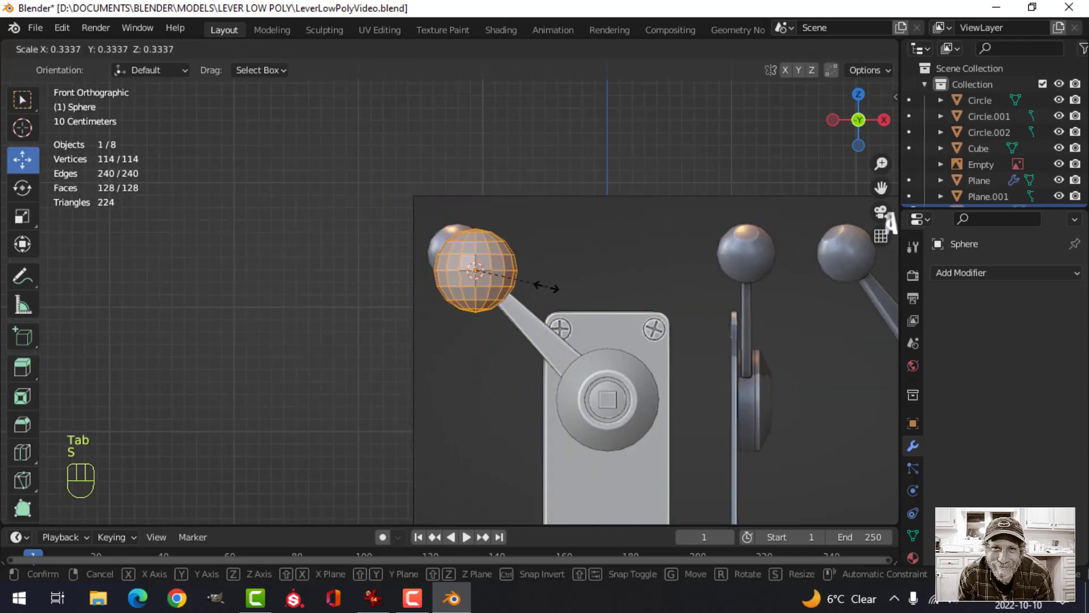
left_click(520, 284)
key("g")
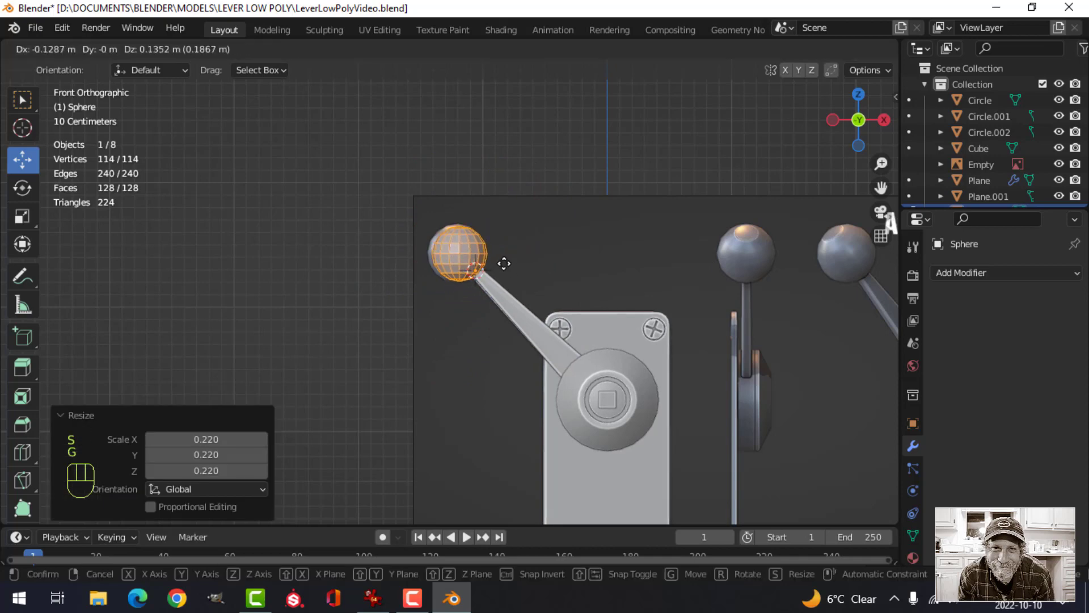
left_click(504, 259)
- Fit the sphere to the reference ball: move it -0.0149 m in X and 0.00745 m in Z, enlarge it slightly, and shift it -0.011175 m in X
scroll(503, 259, "up", 2)
key("g")
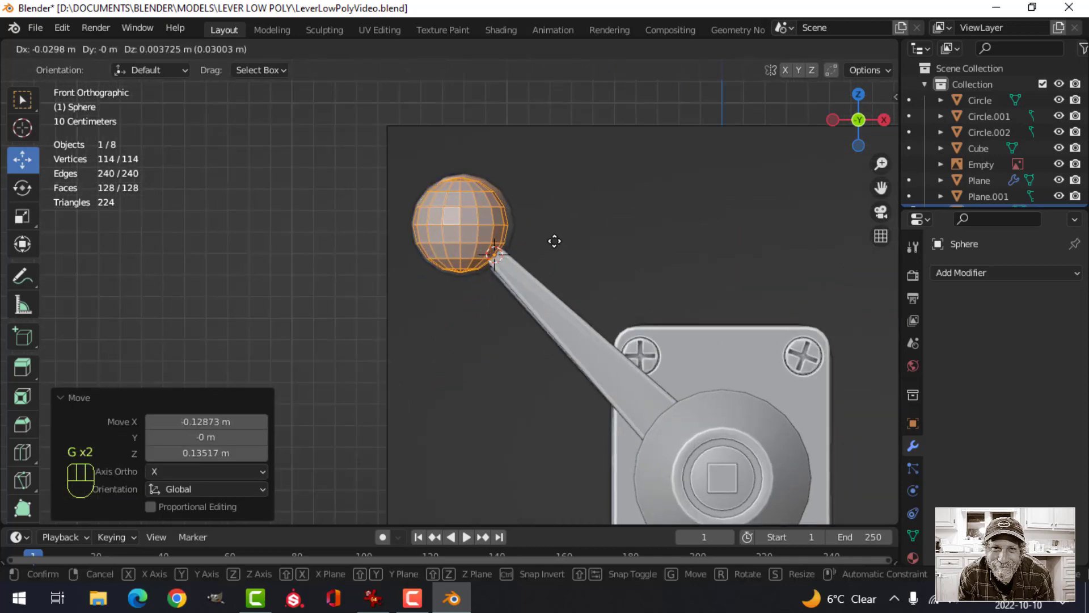
key("s")
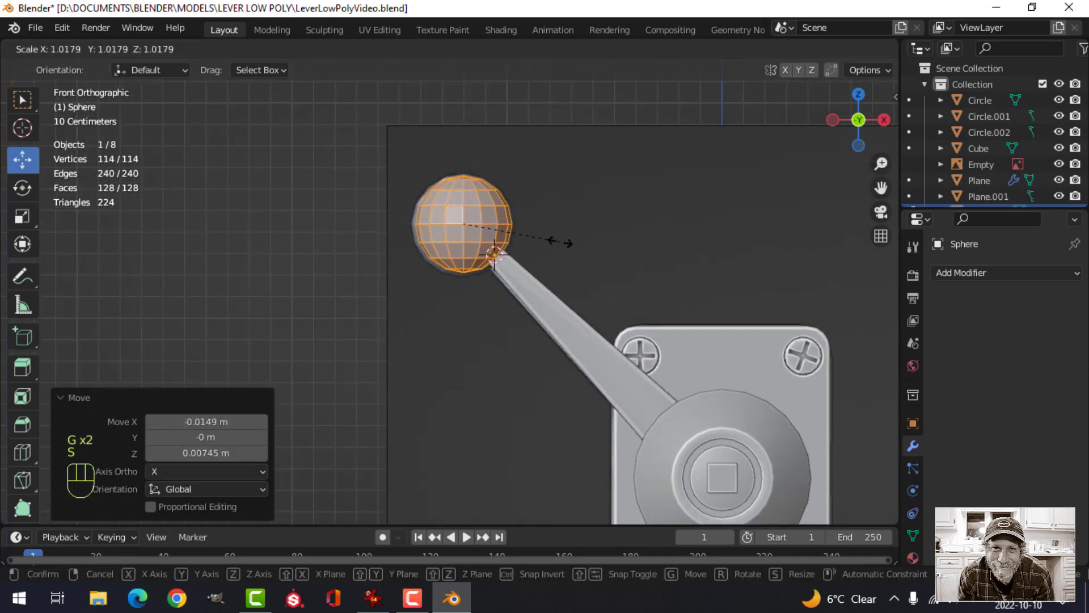
left_click(570, 244)
key("g")
left_click(570, 244)
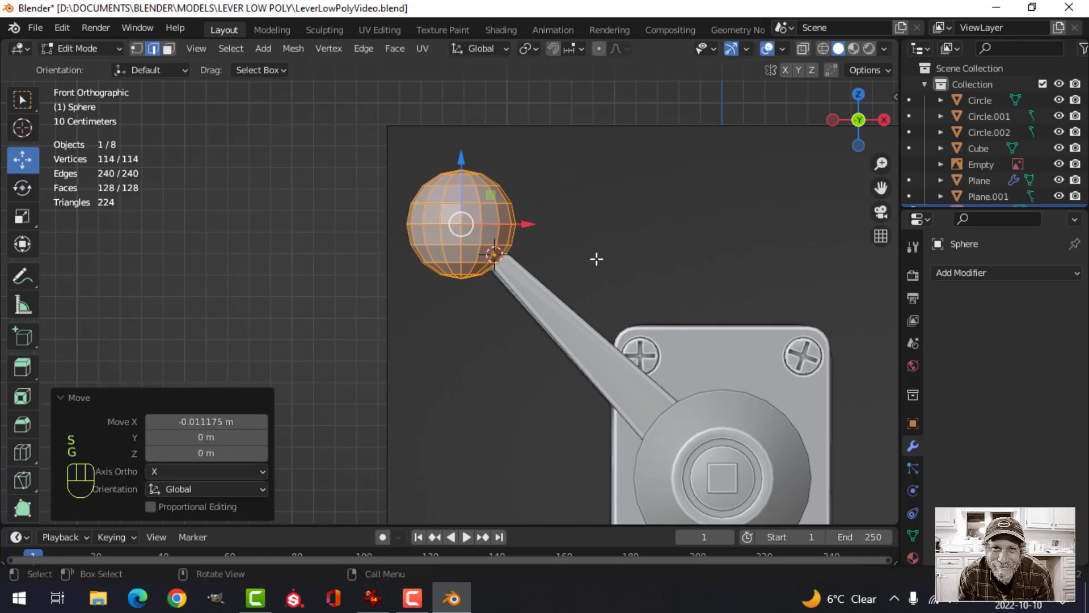
- Rotate the sphere -44.7° in the front view so that its pole axis lines up with the lever arm
scroll(596, 257, "up", 3)
key("r")
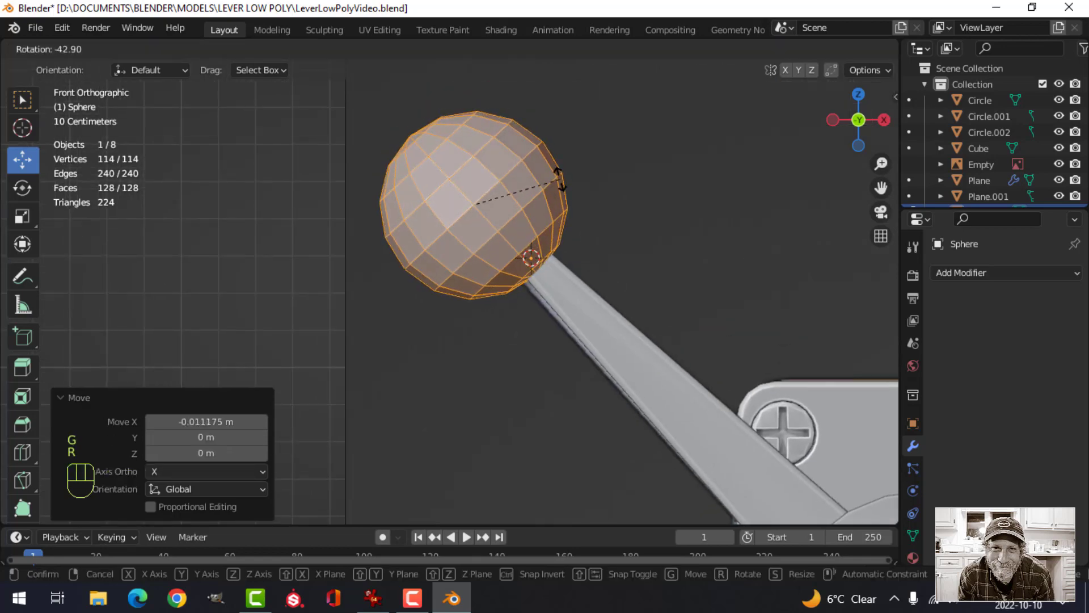
left_click(559, 178)
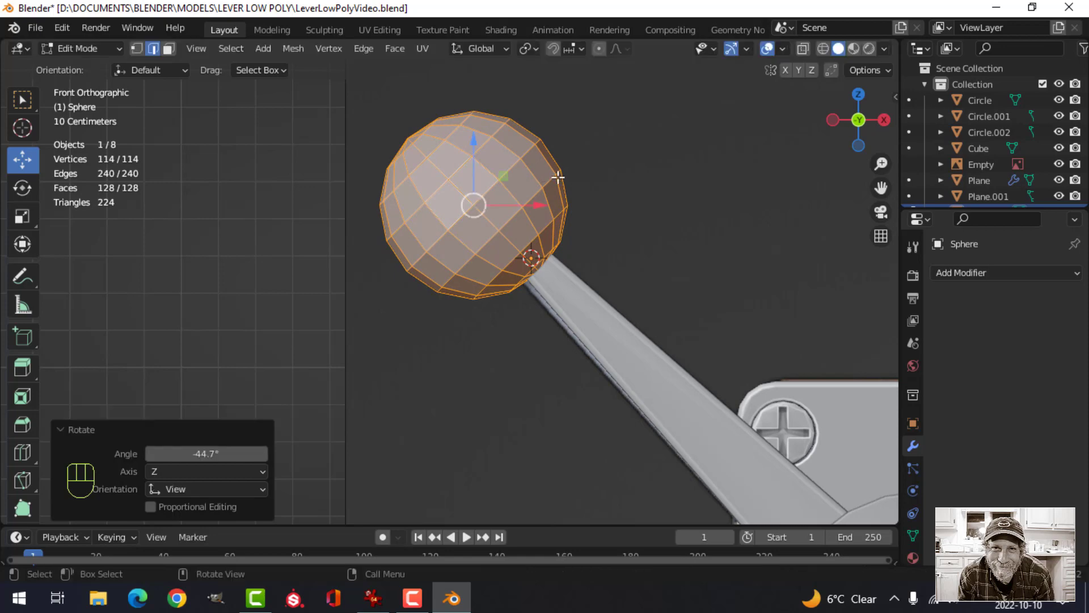
scroll(562, 262, "down", 3)
- Return to Object Mode and apply smooth shading to the sphere
middle_click_drag(562, 263, 687, 335)
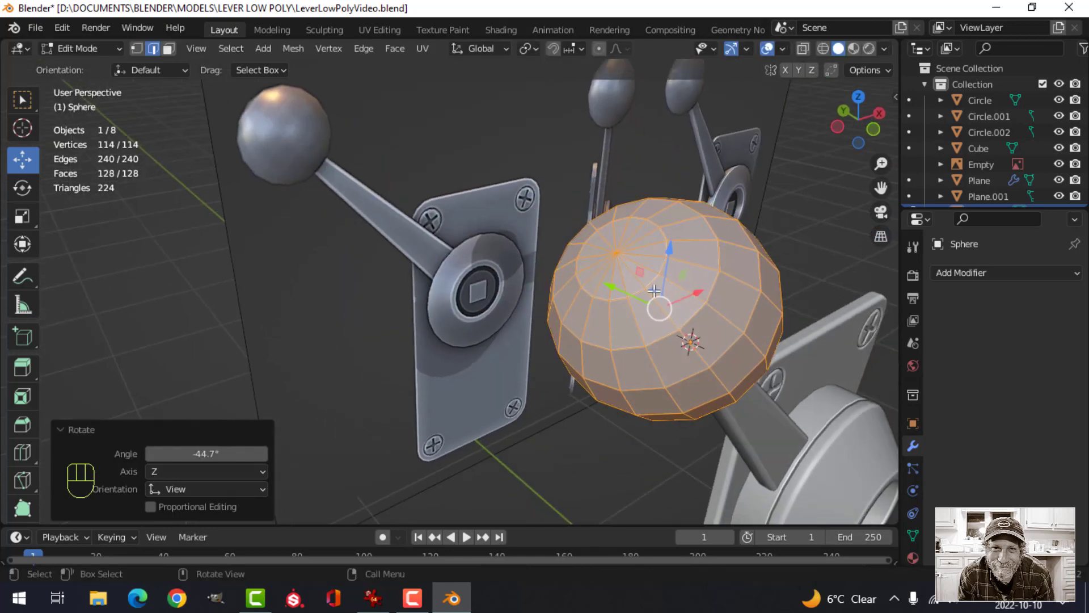
key("Tab")
right_click(663, 268)
left_click(663, 261)
middle_click_drag(706, 285, 733, 298)
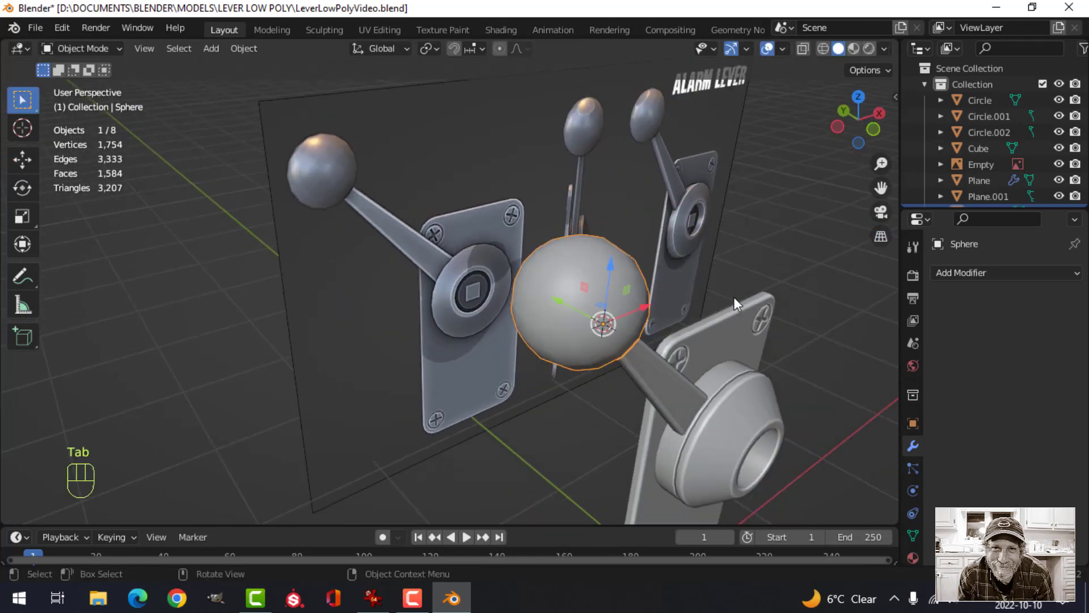
- Select the edge ring around the sphere's outer pole and bevel it by about 0.0024 m with one segment
key("alt+a")
left_click(590, 288)
middle_click_drag(614, 301, 686, 340)
key("Tab")
scroll(648, 331, "up", 2)
key("alt+a")
scroll(723, 352, "up", 3)
key("2")
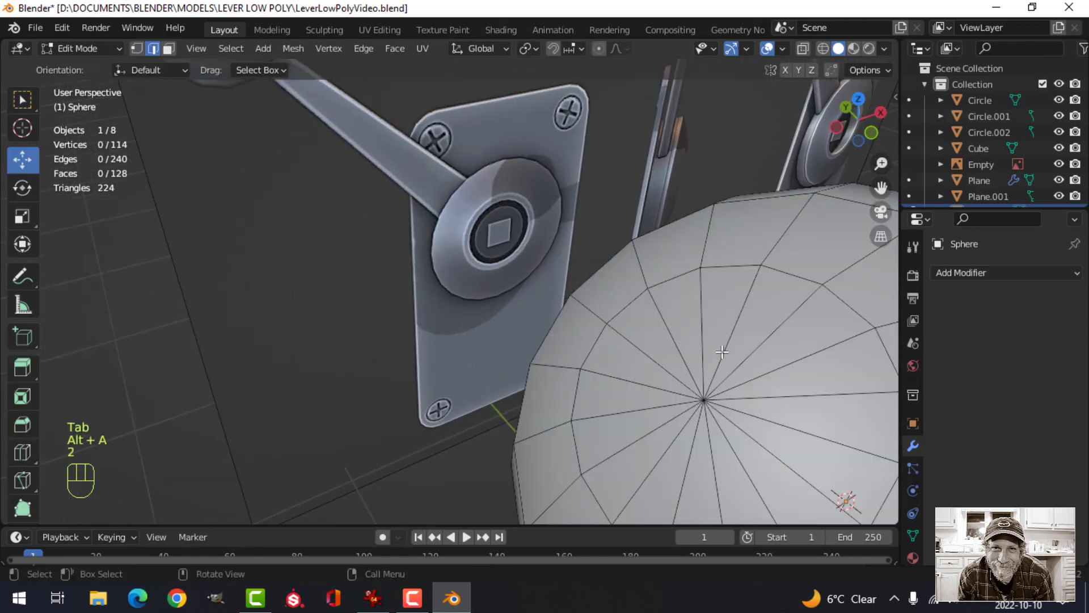
left_click(777, 281, "alt")
middle_click_drag(776, 281, 590, 304)
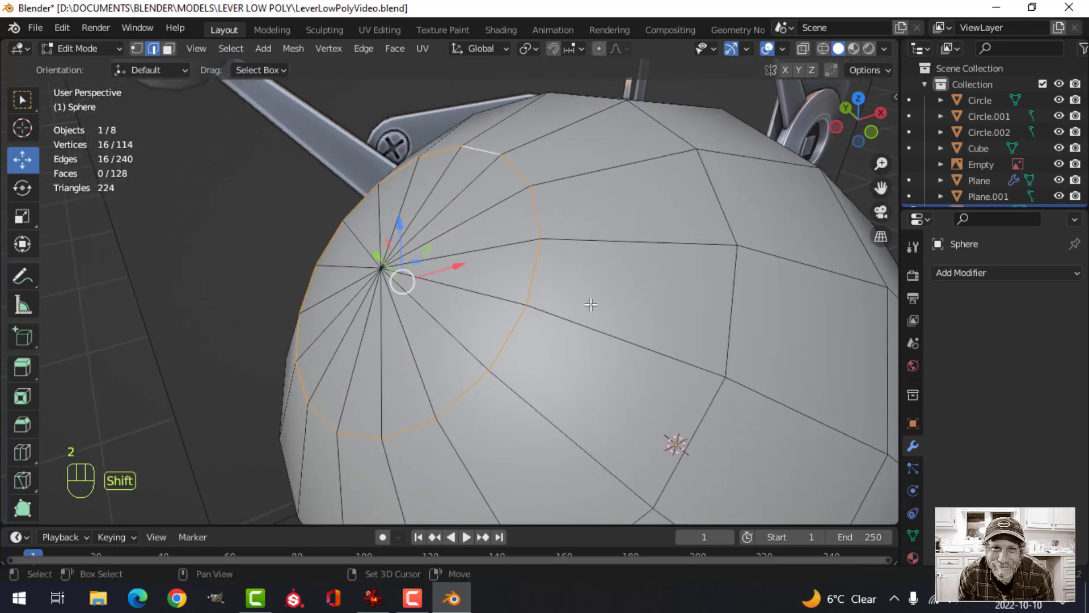
key("ctrl+b")
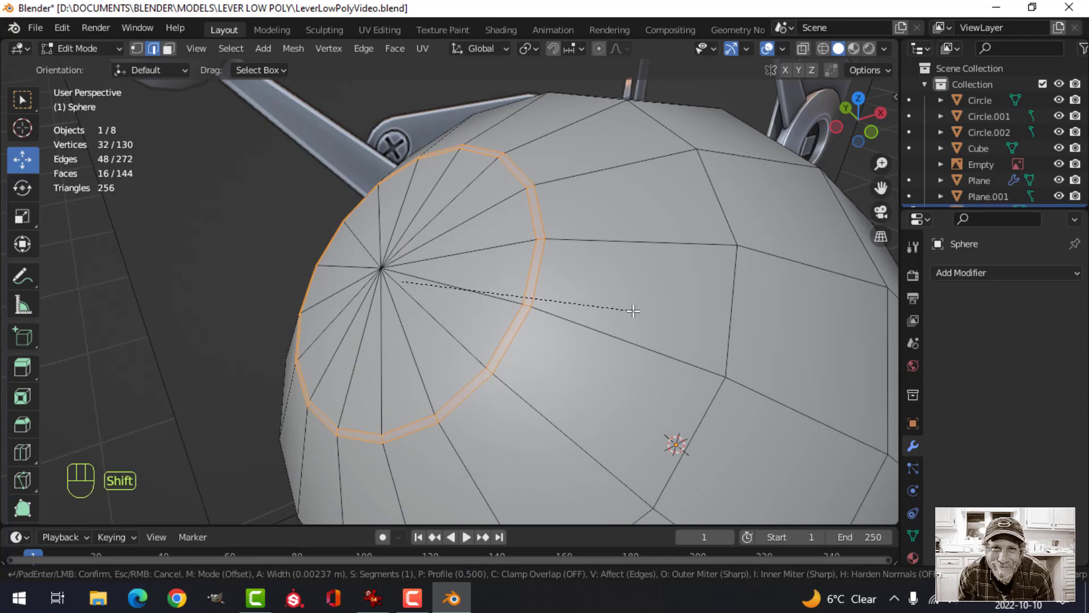
left_click(633, 310)
- Extrude the narrow beveled band in place and shrink it inward along its normals by about 0.0017 m to form a groove
key("e")
right_click(401, 280)
key("alt+s")
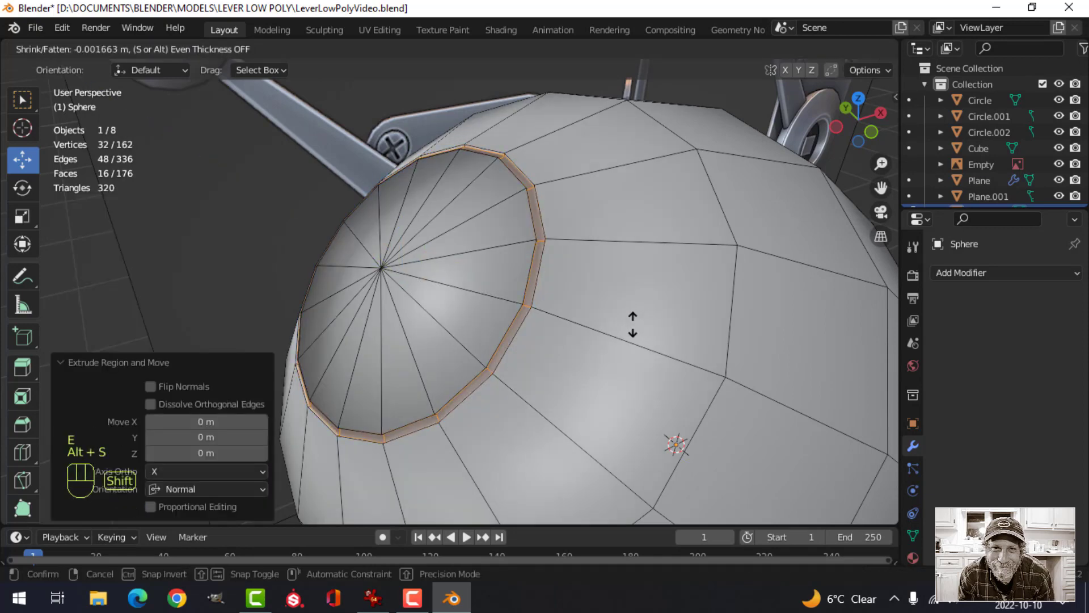
left_click(633, 327)
- Add a supporting edge loop on the ball beside the groove, slide it against the groove's outer rim, and return to Object Mode
key("alt+a")
key("ctrl+r")
left_click(532, 316)
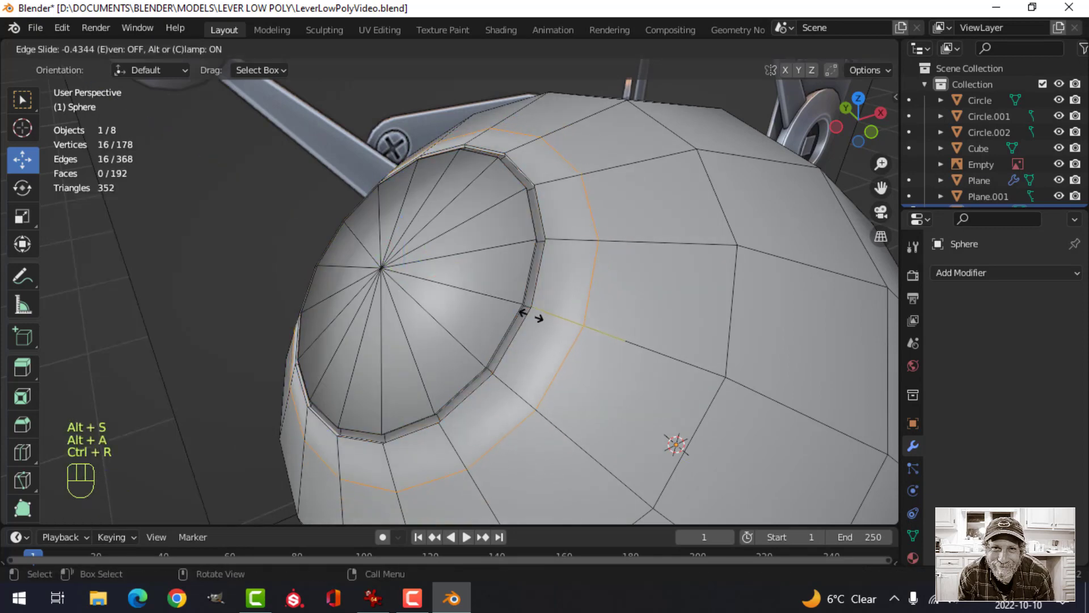
left_click(483, 295)
key("Tab")
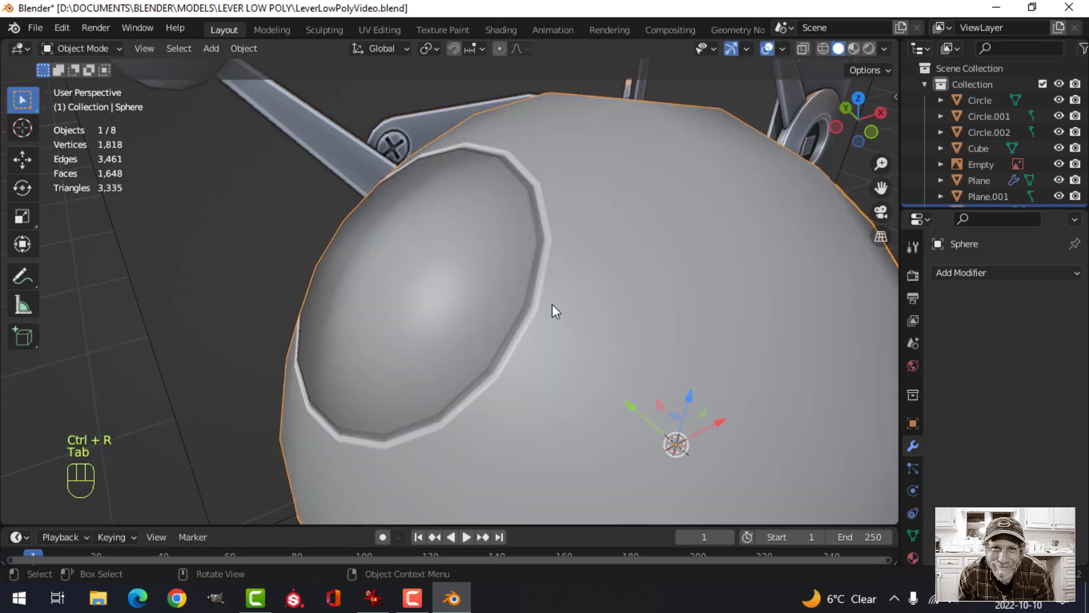
- Recalculate the normals of the whole ball mesh to the outside and return to Object Mode
scroll(553, 305, "down", 5)
left_click(518, 307)
left_click(516, 287)
key("Tab")
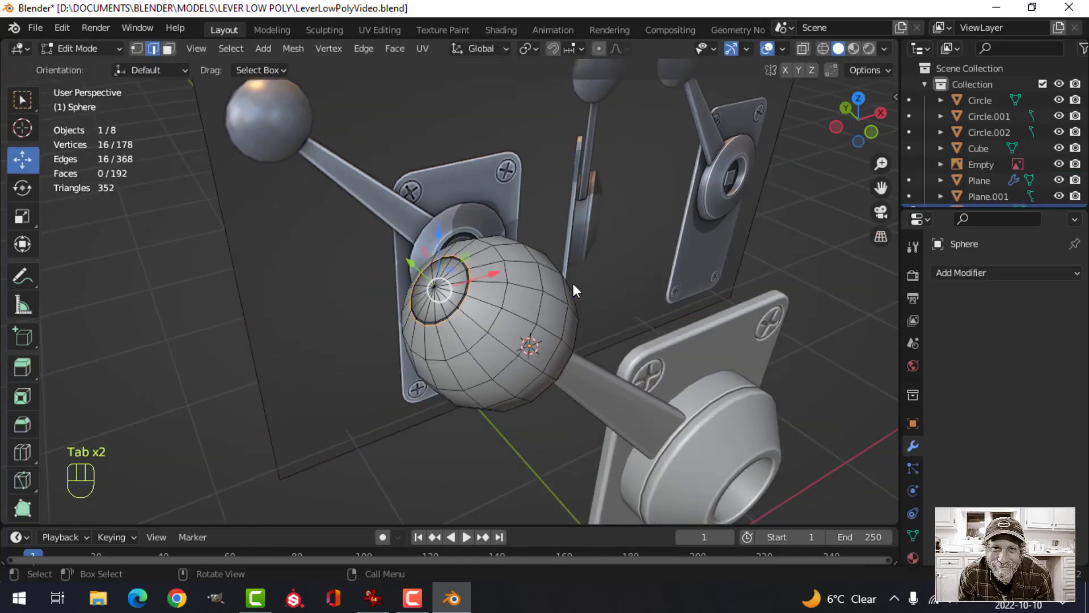
key("a")
key("alt+n")
left_click(573, 285)
key("Tab")
scroll(593, 308, "down", 4)
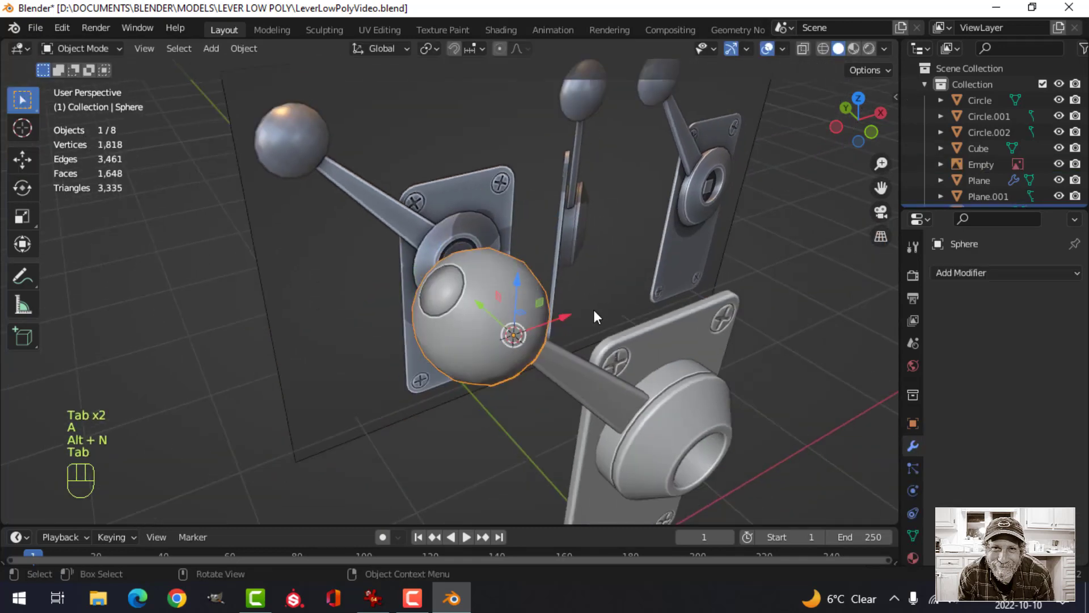
- Select the reference image behind the lever and hide it
key("alt+a")
middle_click_drag(593, 309, 513, 264)
scroll(513, 263, "down", 3)
middle_click_drag(556, 312, 591, 266, "shift")
left_click(663, 248)
key("h")
- Select all lever parts and turn on the Face Orientation overlay to check their normals
key("a")
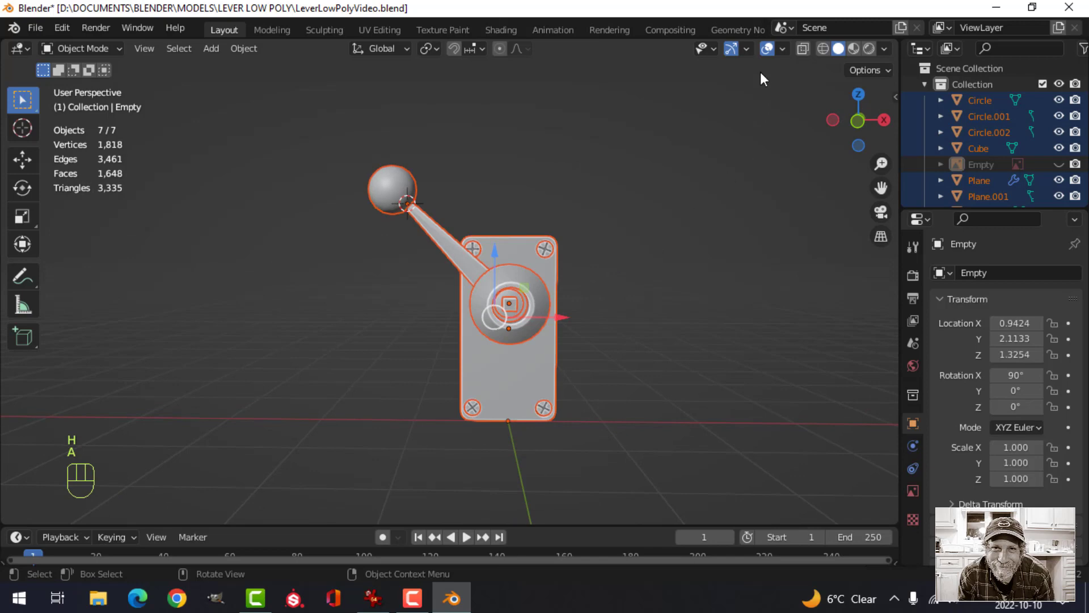
left_click(784, 49)
left_click(720, 339)
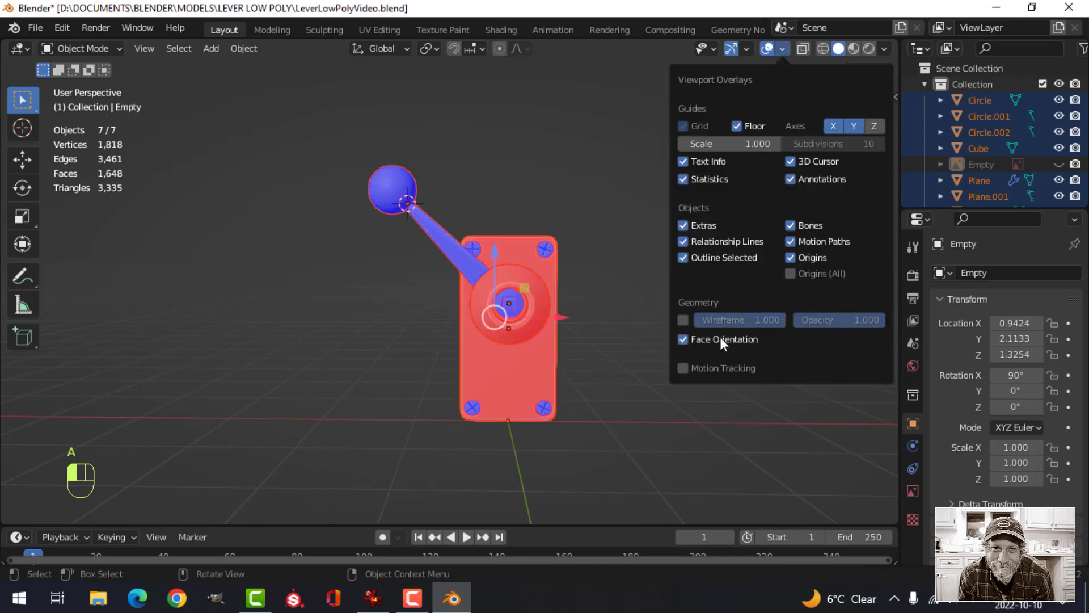
scroll(587, 305, "up", 2)
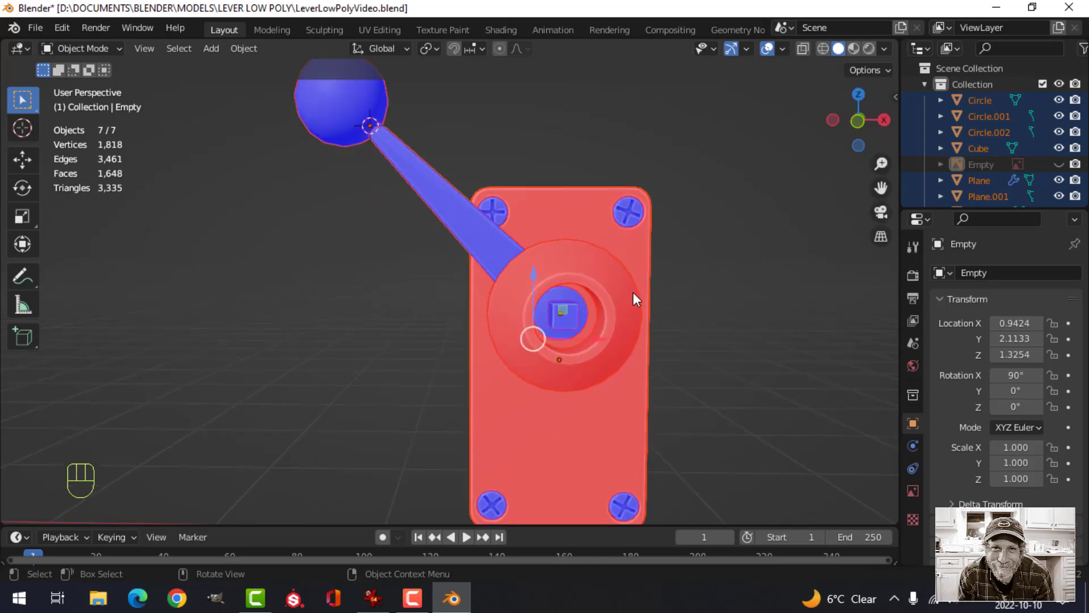
scroll(635, 296, "down", 2)
middle_click_drag(635, 297, 597, 308)
- With the plate as active object, recalculate the normals of all lever parts to the outside in Edit Mode
key("a")
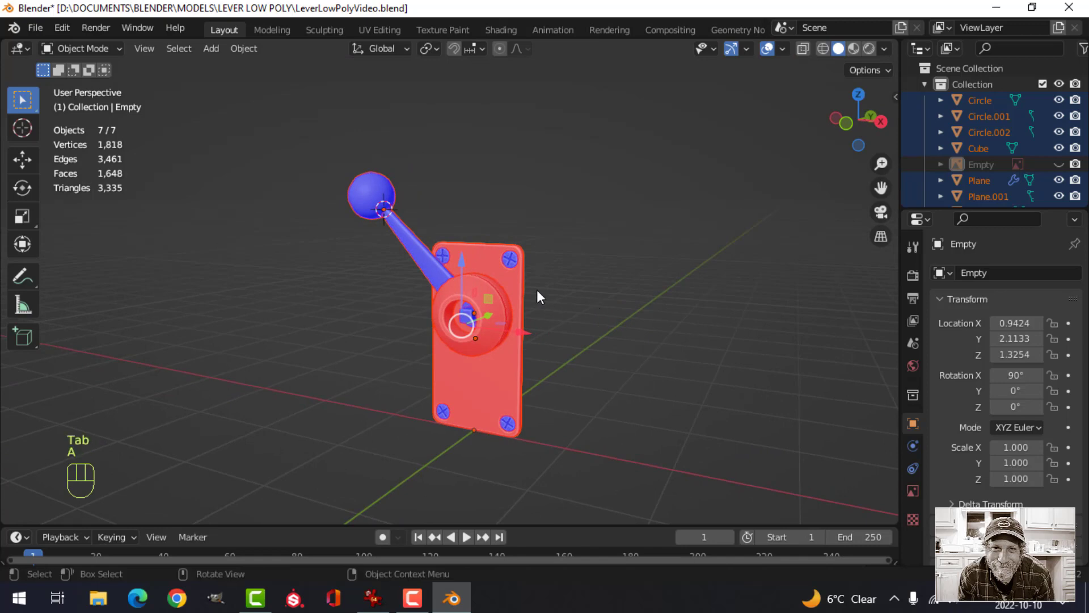
left_click(513, 295)
key("a")
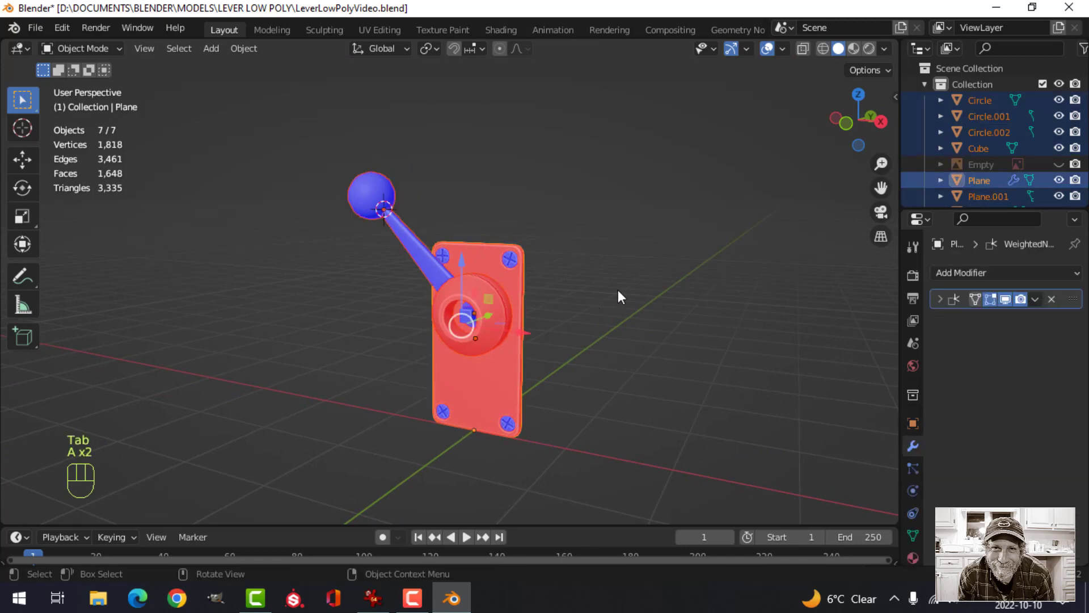
key("Tab")
key("a")
key("alt+n")
left_click(618, 290)
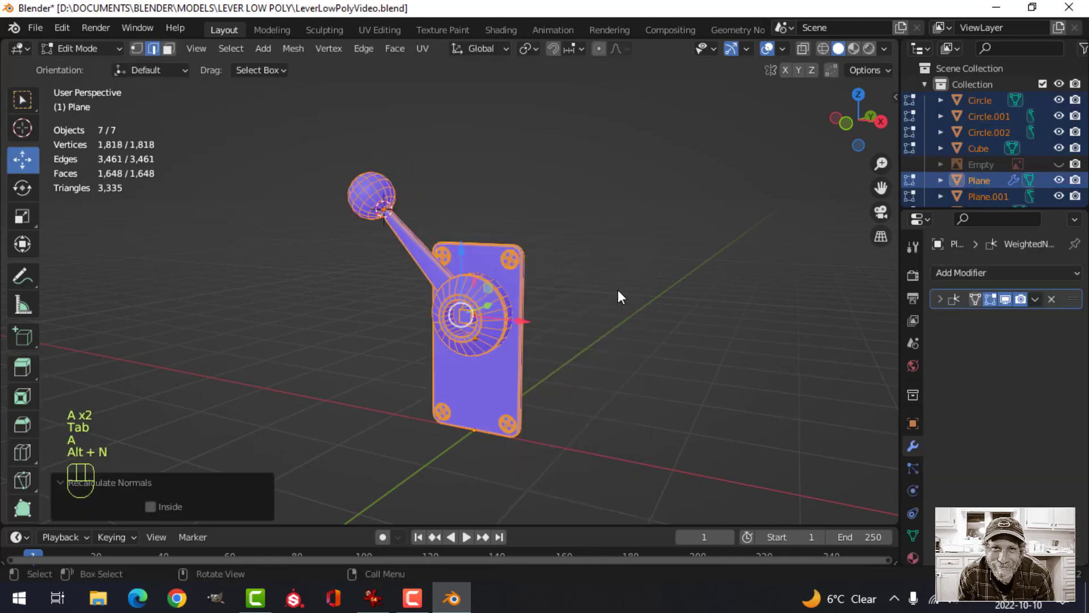
key("Tab")
- Deselect everything and turn off the Face Orientation overlay
scroll(618, 291, "up", 3)
key("alt+a")
left_click(782, 49)
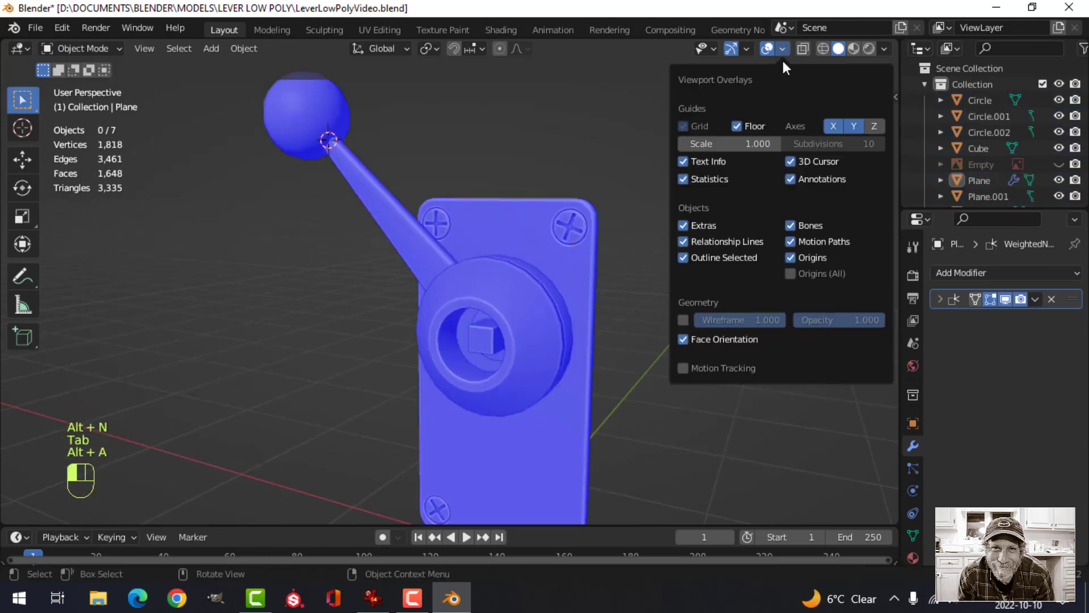
left_click(712, 338)
scroll(540, 298, "down", 4)
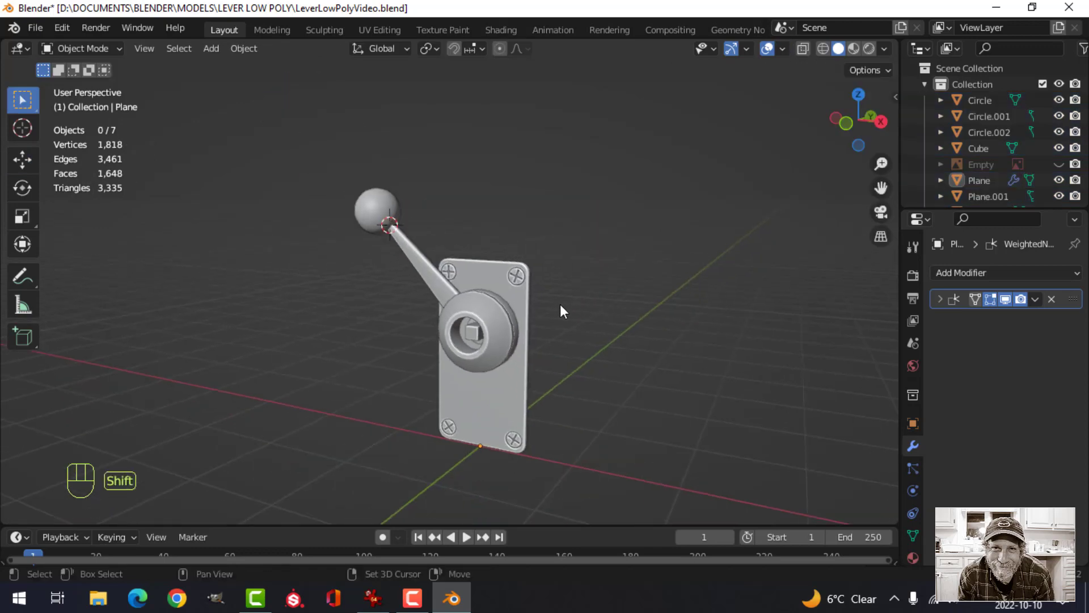
- Enable shadows in the viewport shading and switch the lighting to the metallic blue-grey MatCap
left_click(883, 48)
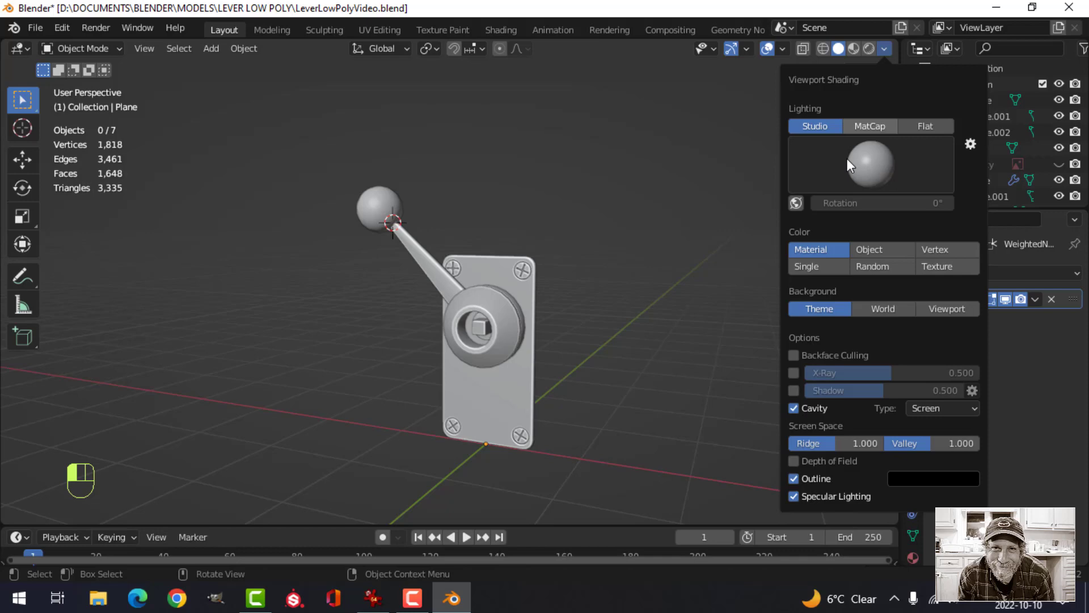
left_click(799, 389)
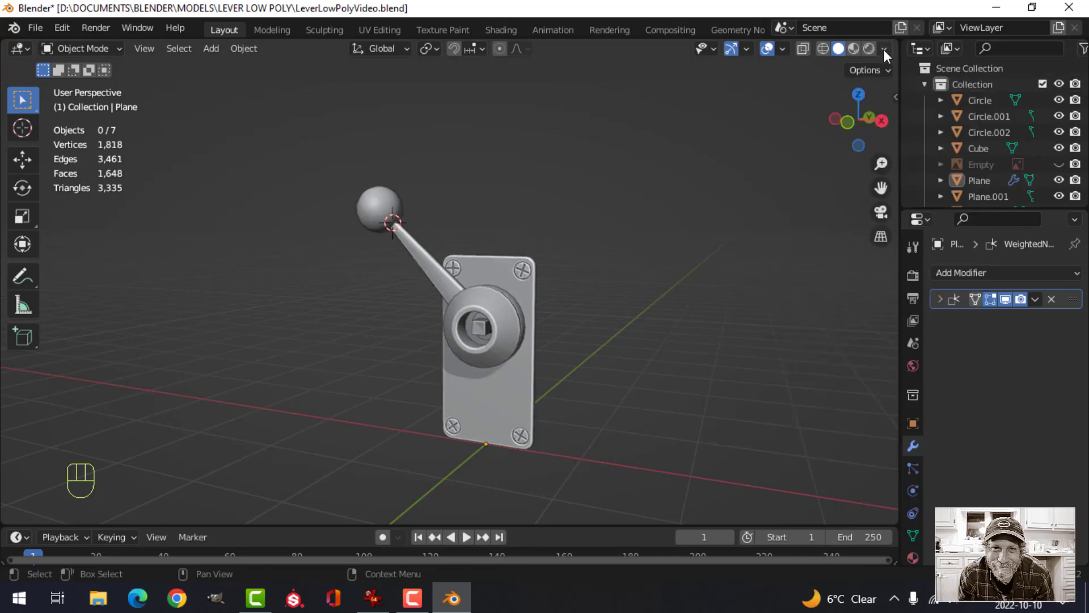
left_click(884, 49)
left_click(870, 127)
left_click(870, 165)
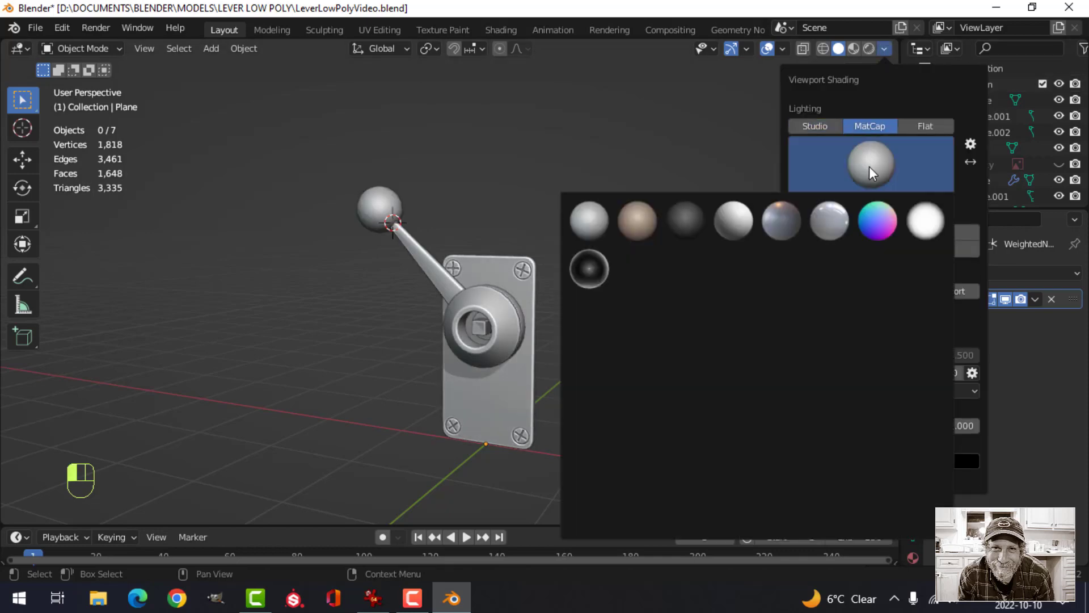
left_click(797, 216)
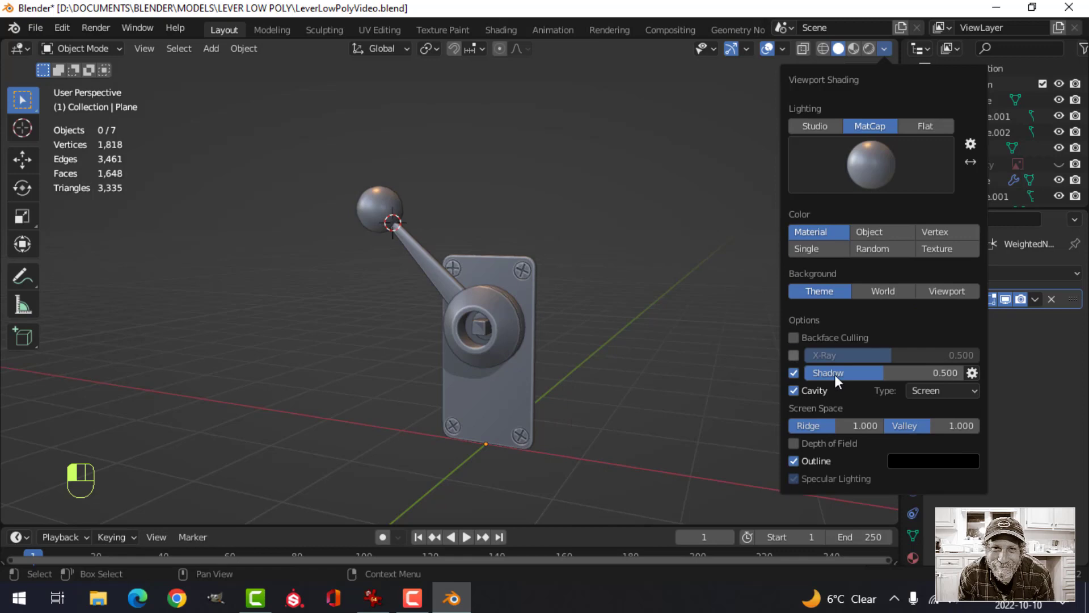
- Set the viewport cavity type to Both and raise the world-space cavity strength
left_click(925, 390)
left_click(933, 443)
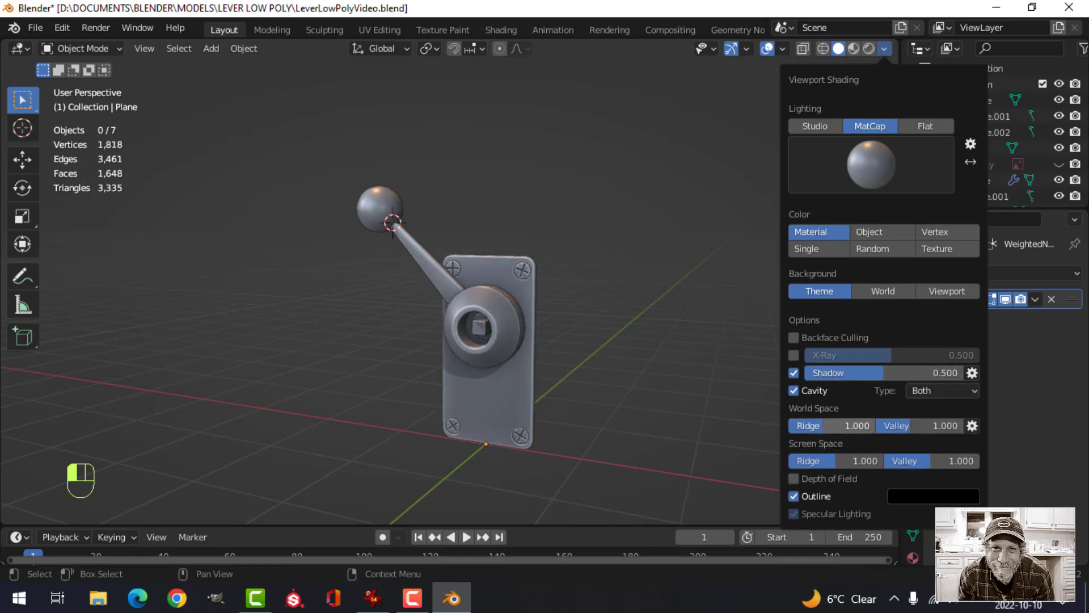
left_click_drag(828, 426, 934, 427)
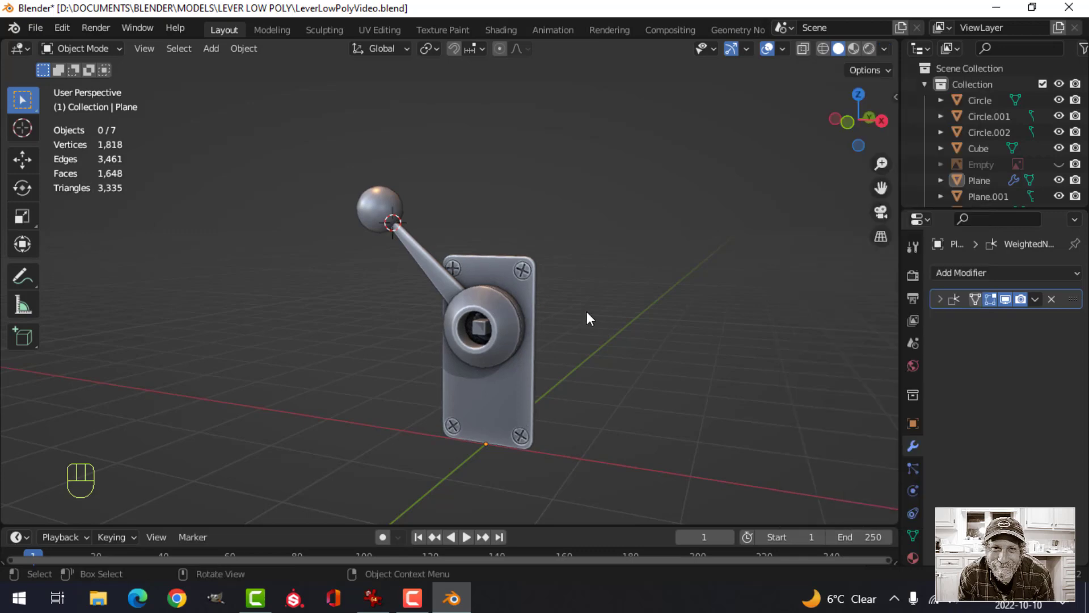
- Deselect everything and save the lever file
mouse_move(586, 311)
middle_mouse_down()
mouse_move(659, 310)
mouse_move(613, 257)
mouse_move(550, 269)
mouse_move(692, 102)
middle_mouse_up()
scroll(656, 312, "up", 3)
key("alt+a")
key("ctrl+s")
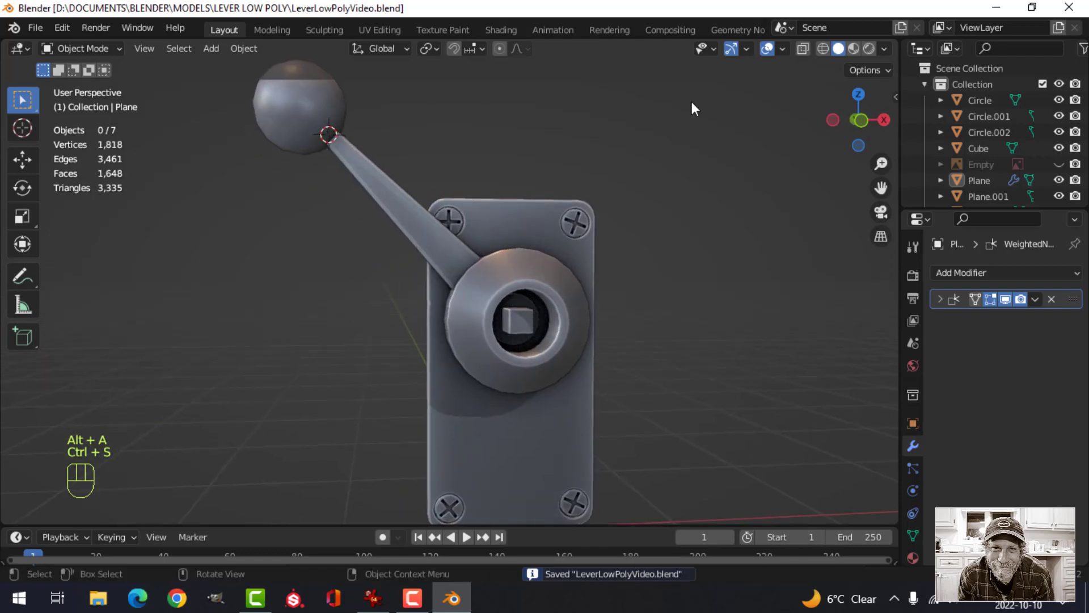
- Hide the viewport gizmos and overlays and examine the clean lever model from the front and at an angle
left_click(730, 48)
left_click(767, 48)
scroll(674, 247, "down", 3)
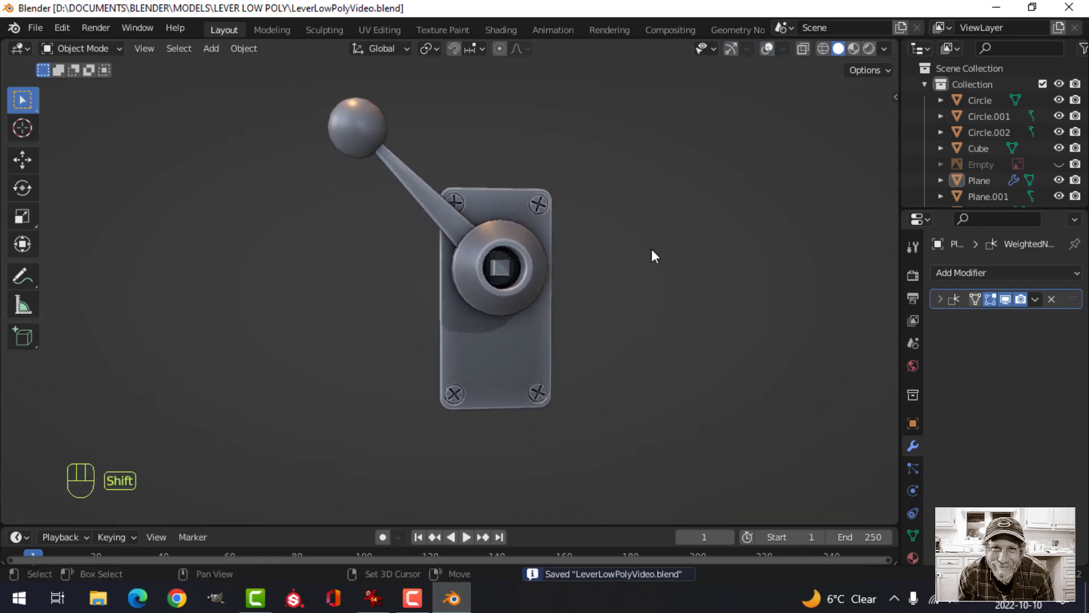
middle_click_drag(651, 248, 634, 267)
key("KP_1")
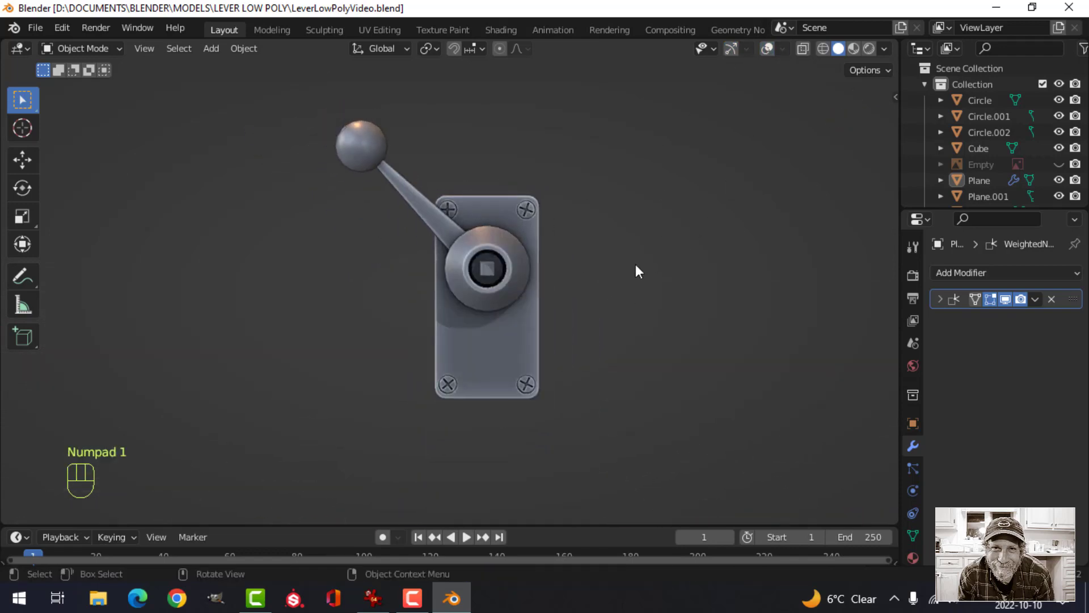
scroll(562, 307, "up", 2)
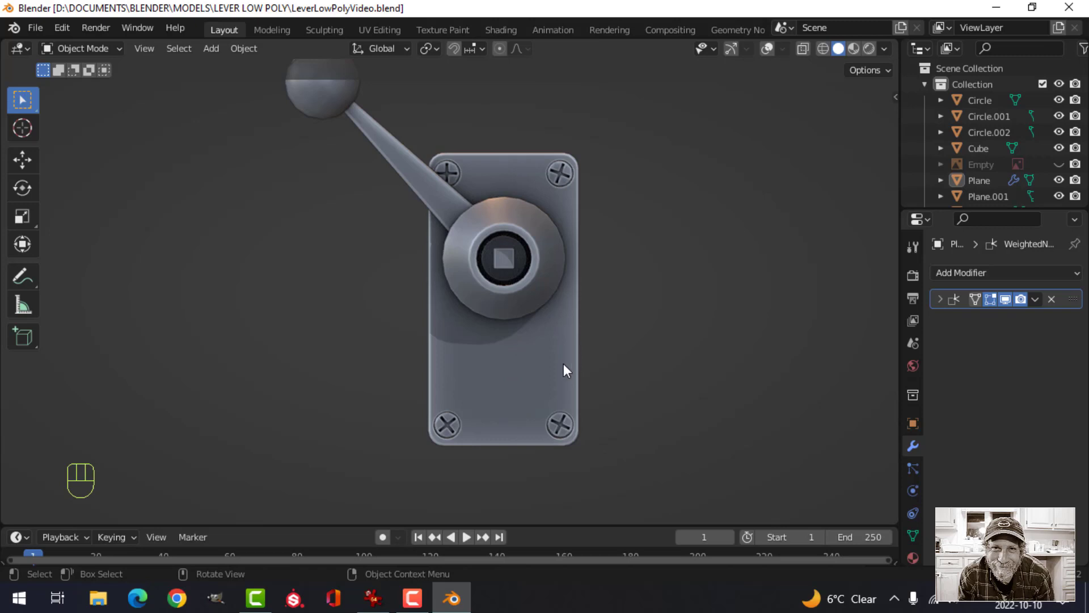
middle_click_drag(449, 322, 753, 55)
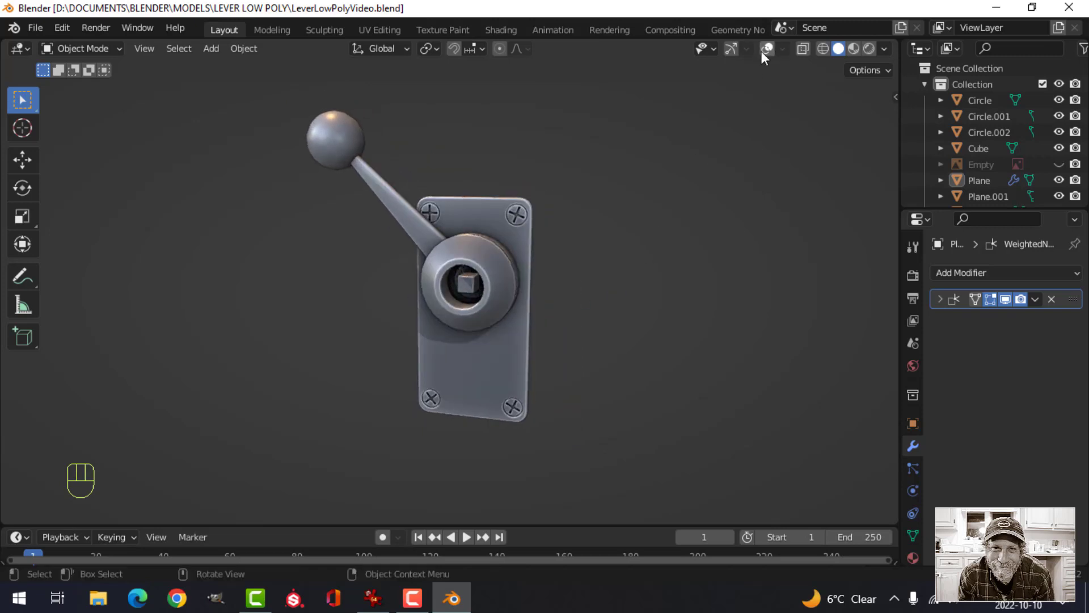
- Turn the viewport overlays and gizmos back on
left_click(766, 48)
left_click(781, 48)
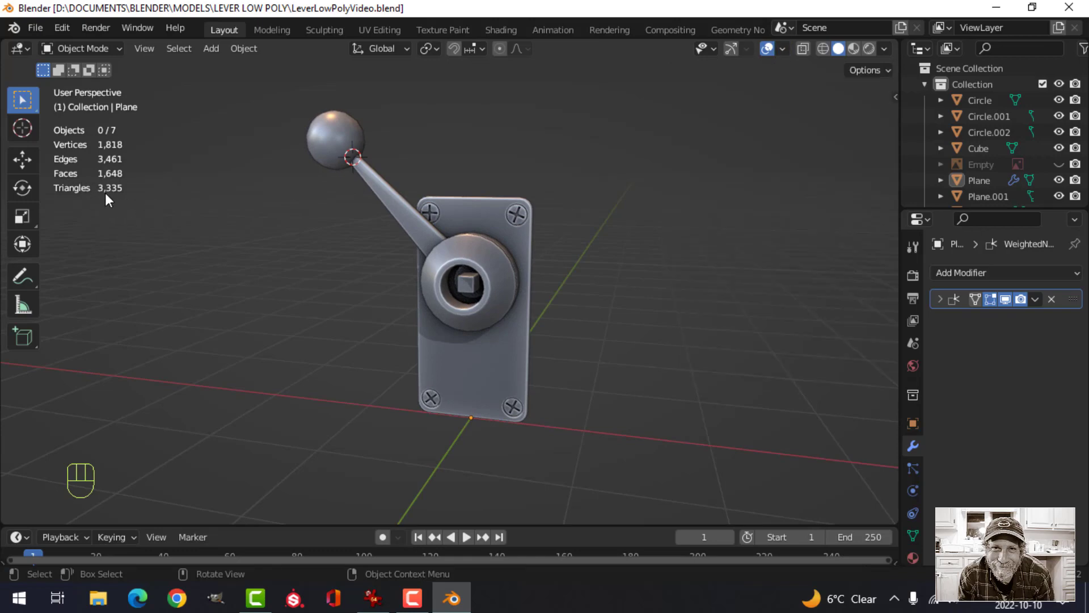
middle_click_drag(108, 208, 602, 280)
left_click(734, 49)
- Join all lever parts into the plate object and show the joined mesh's Normals settings
key("a")
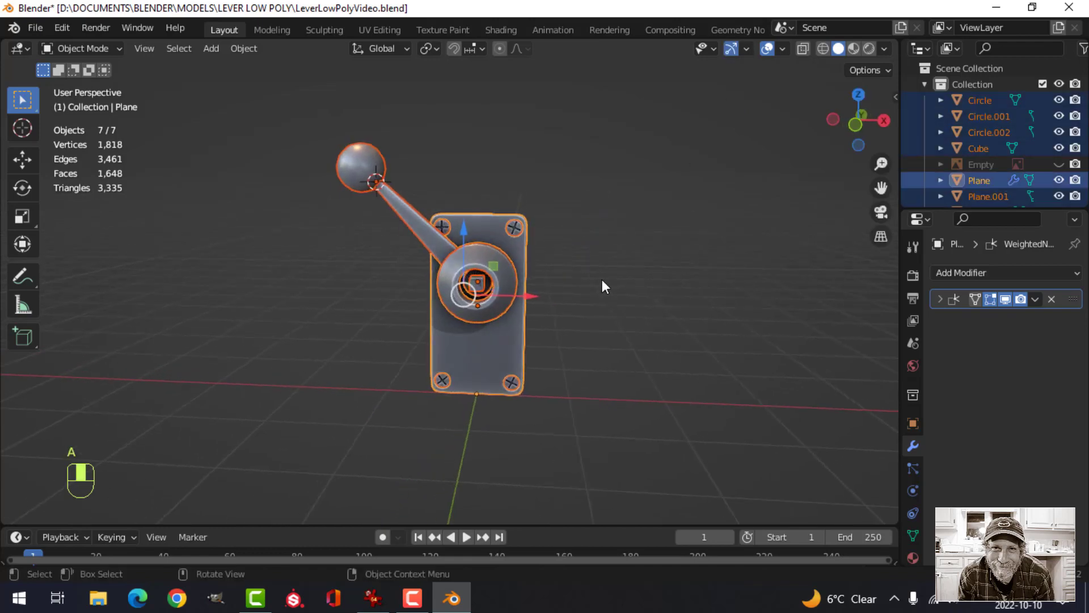
scroll(603, 278, "up", 2)
key("ctrl+j")
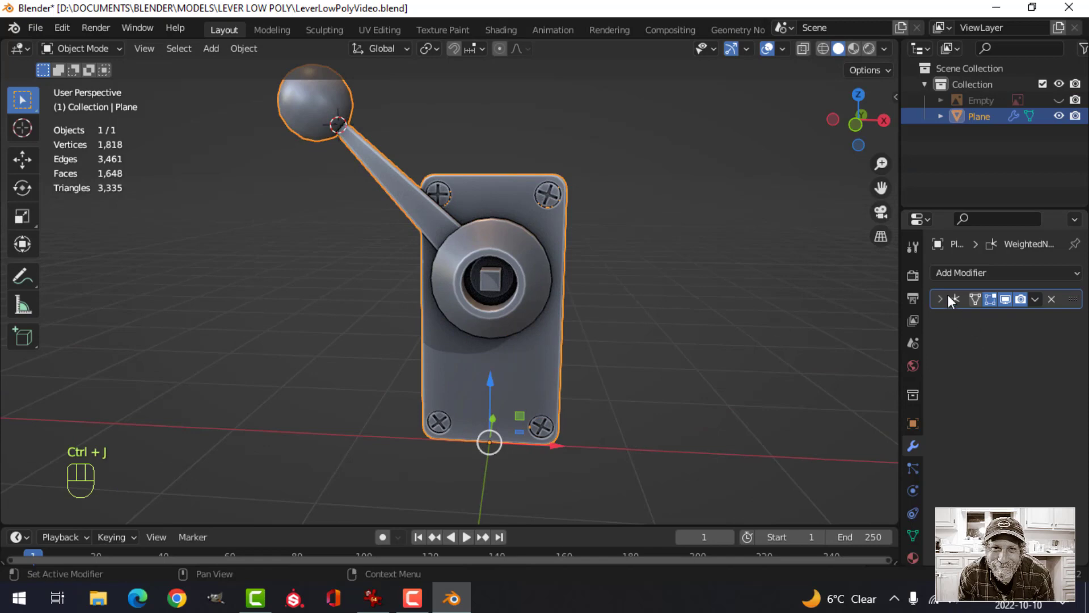
left_click(911, 536)
scroll(999, 397, "down", 5)
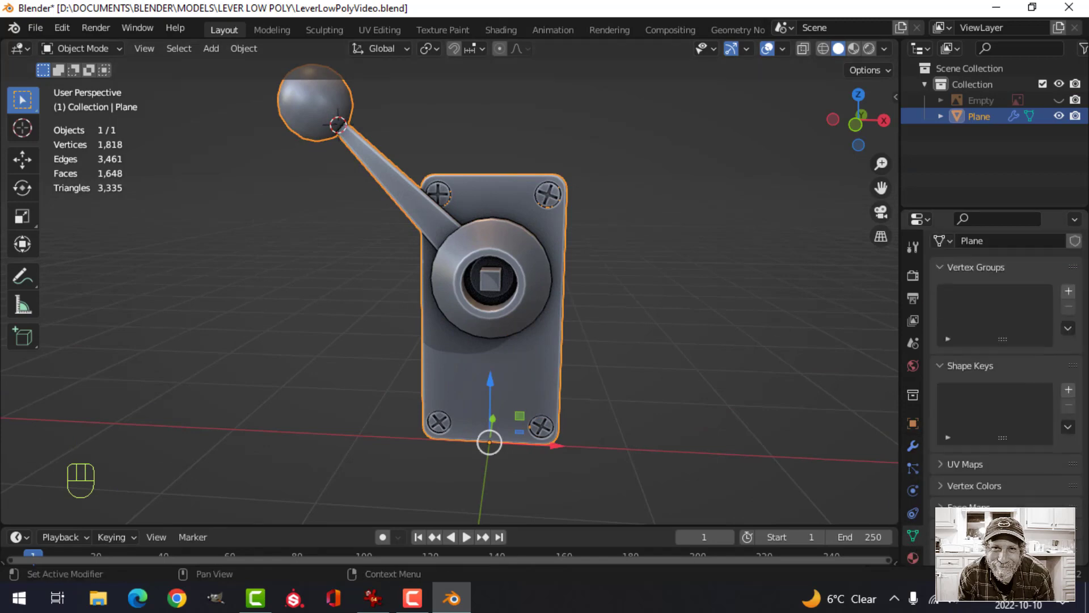
- Deselect the joined lever and examine its shading from different angles and distances
key("alt+a")
middle_click_drag(633, 292, 581, 336)
left_click(548, 274)
key("alt+a")
scroll(584, 335, "up", 2)
scroll(592, 338, "down", 2)
middle_click_drag(637, 316, 662, 325)
scroll(627, 306, "up", 1)
scroll(625, 306, "down", 1)
scroll(622, 329, "up", 1)
scroll(617, 329, "down", 1)
scroll(614, 312, "down", 1)
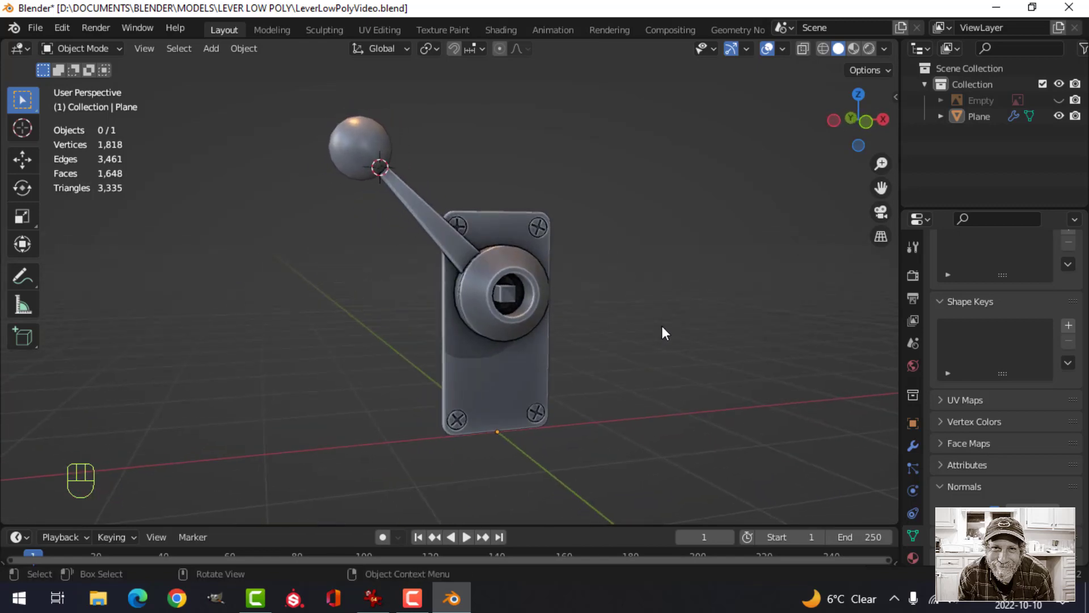